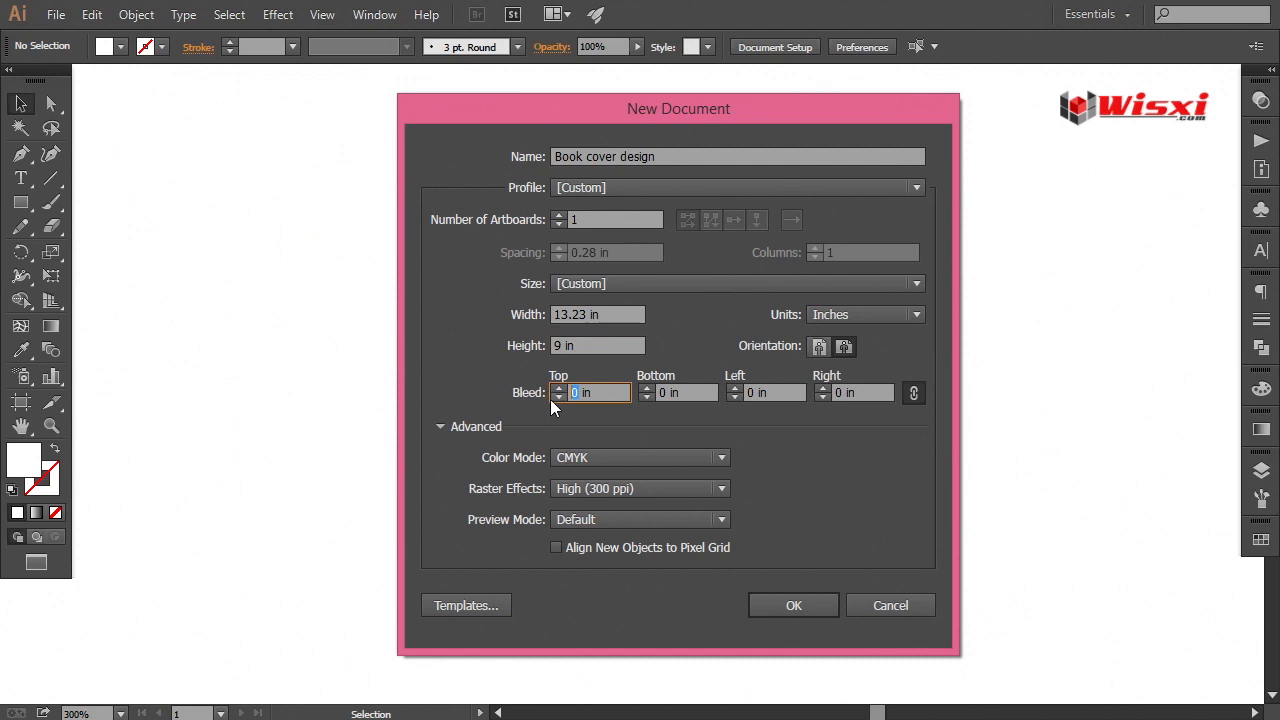
- Set the bleed to 0.125 in on all sides and create the Book cover design document
{"action": "type", "text": "0.125"}
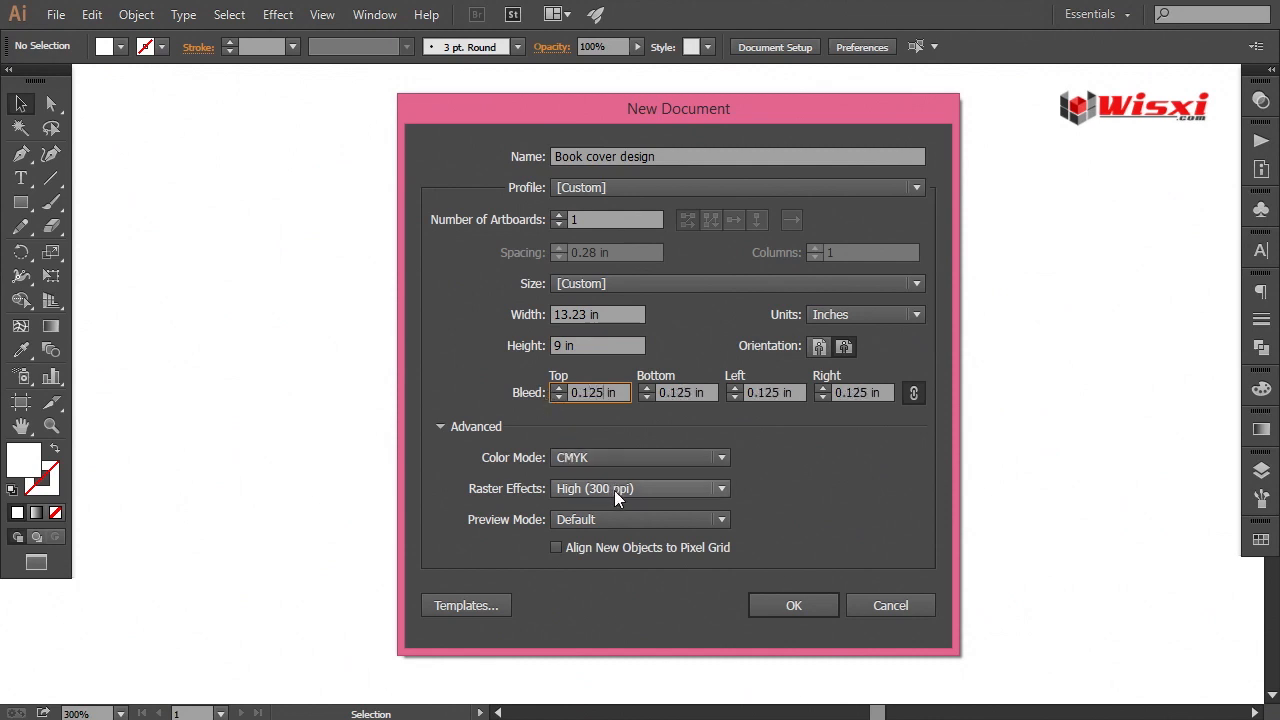
{"action": "left_click", "coordinate": [800, 603]}
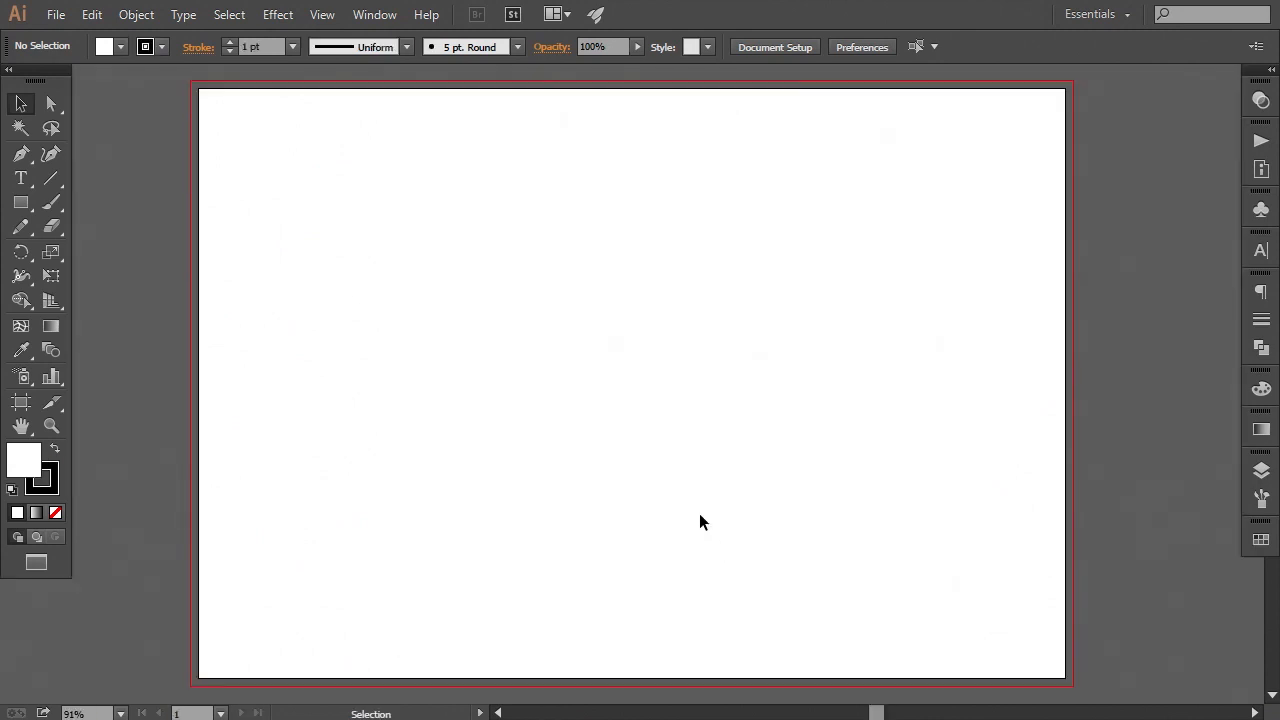
- Paste the copied cover text, gradient bar and QR code, and move them off the artboard to its left side
{"action": "key", "text": "ctrl+v"}
{"action": "key", "text": "ctrl+minus"}
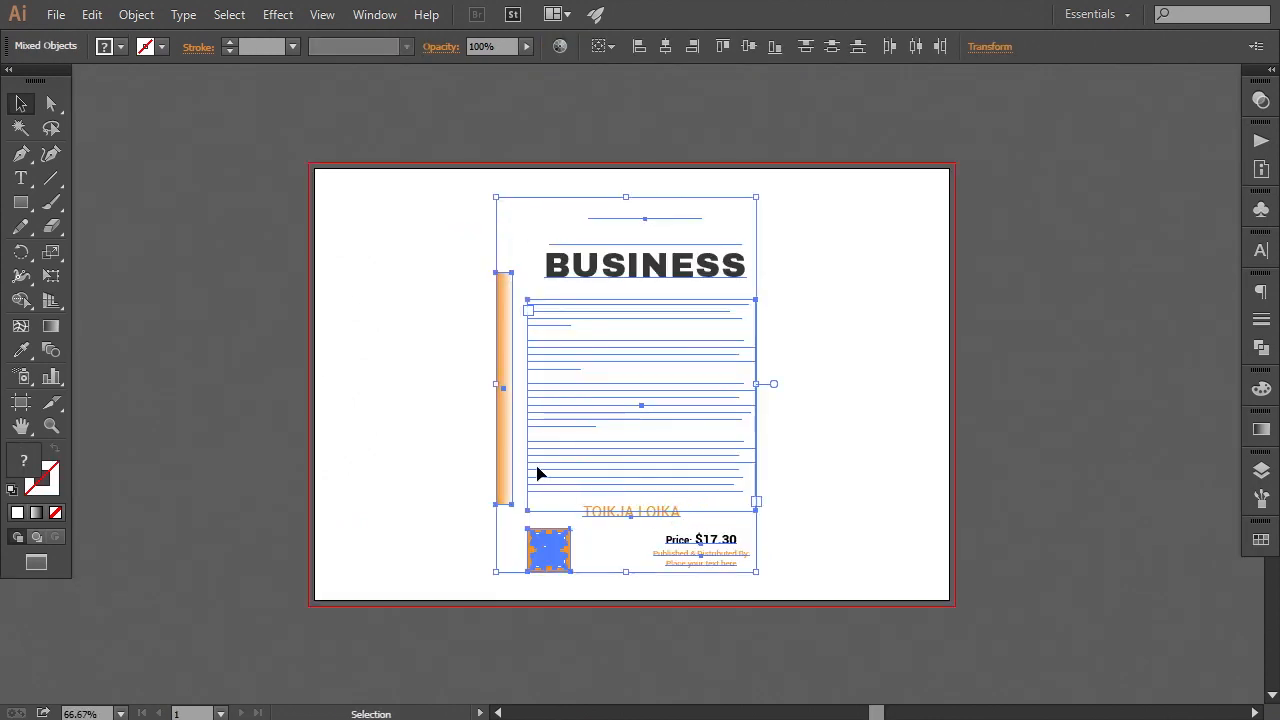
{"action": "left_click_drag", "start_coordinate": [511, 455], "coordinate": [124, 453]}
{"action": "left_click_drag", "start_coordinate": [227, 462], "coordinate": [357, 464]}
{"action": "left_click_drag", "start_coordinate": [277, 465], "coordinate": [205, 465]}
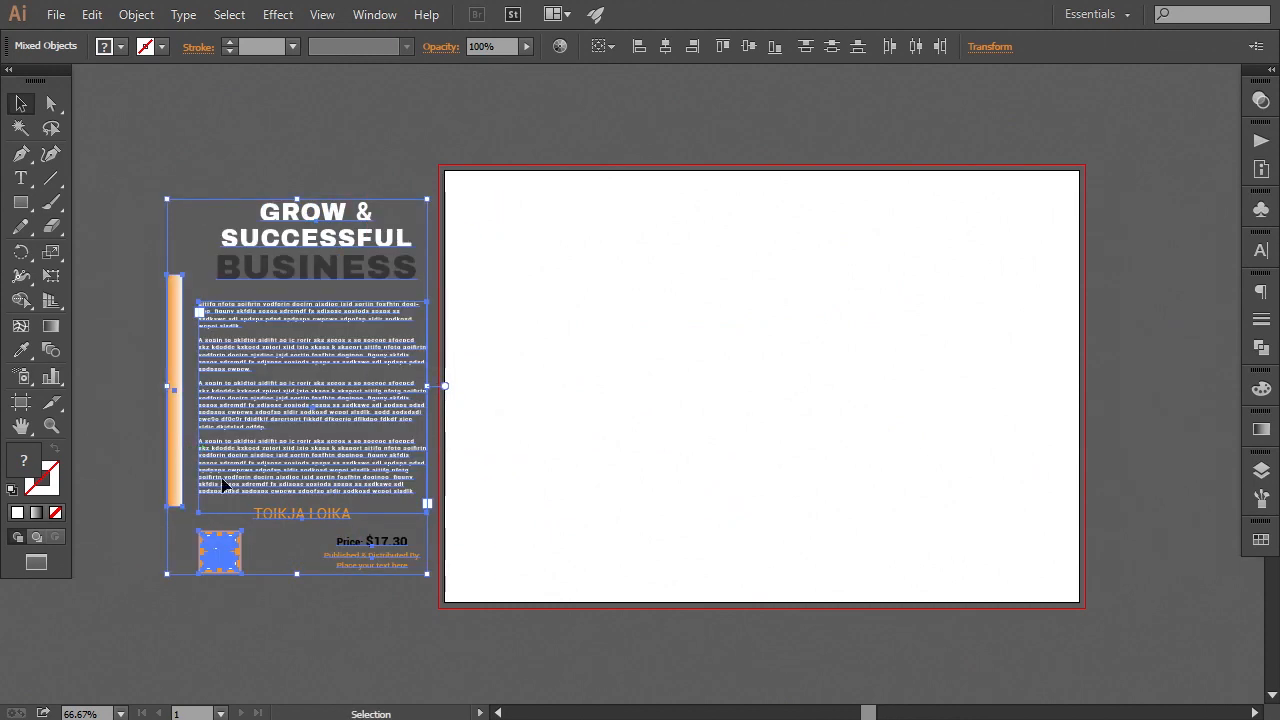
{"action": "left_click_drag", "start_coordinate": [590, 575], "coordinate": [558, 574]}
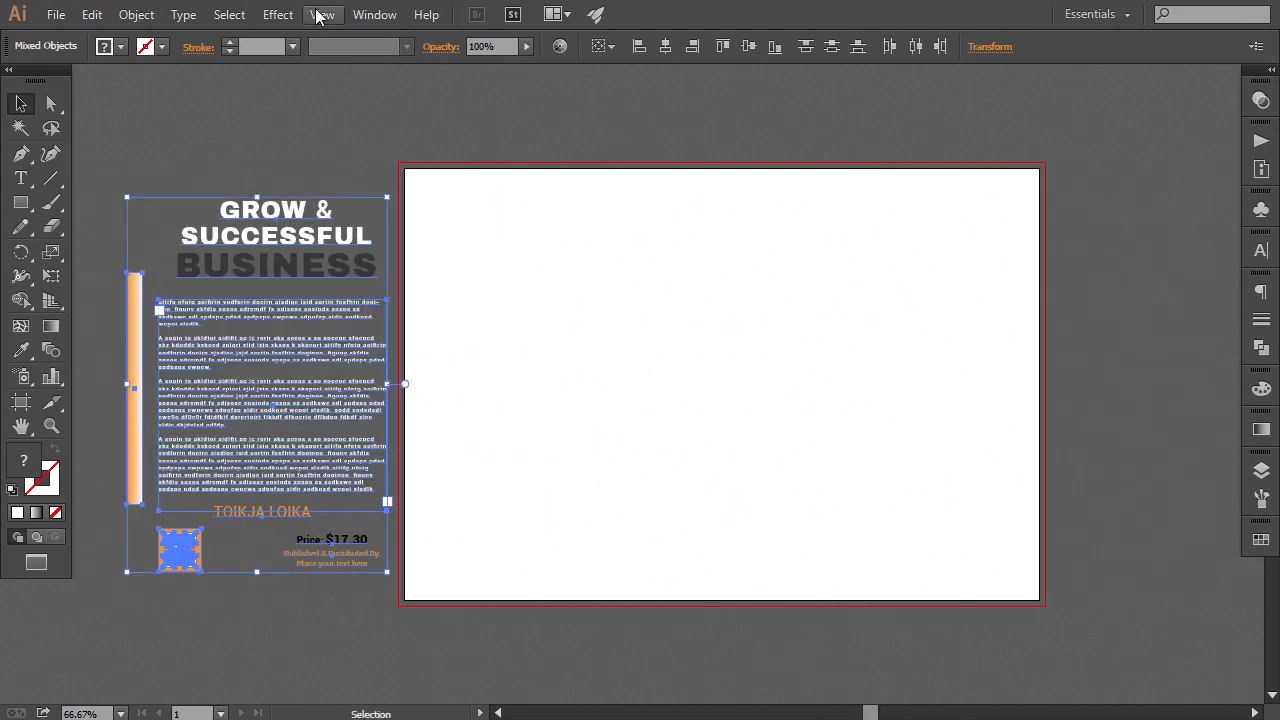
- Show the rulers and place a vertical guide at the horizontal centre of the artboard
{"action": "left_click", "coordinate": [322, 14]}
{"action": "left_click", "coordinate": [700, 453]}
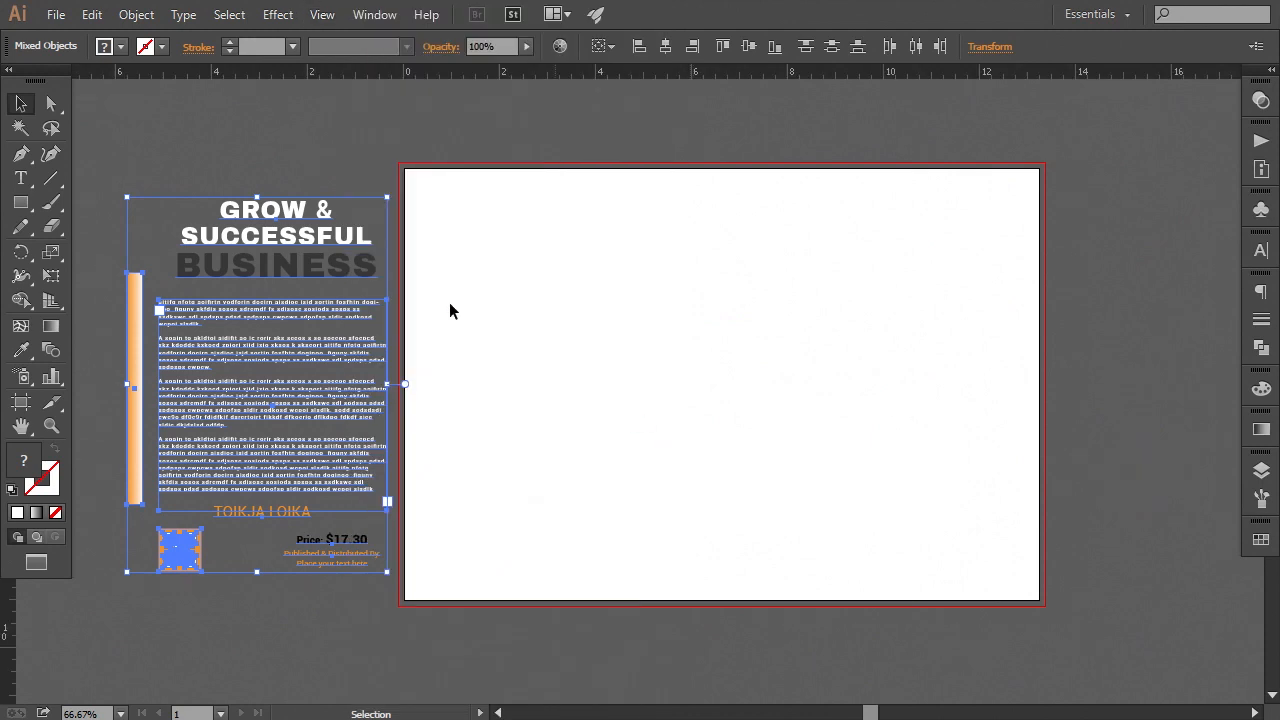
{"action": "left_click", "coordinate": [98, 156]}
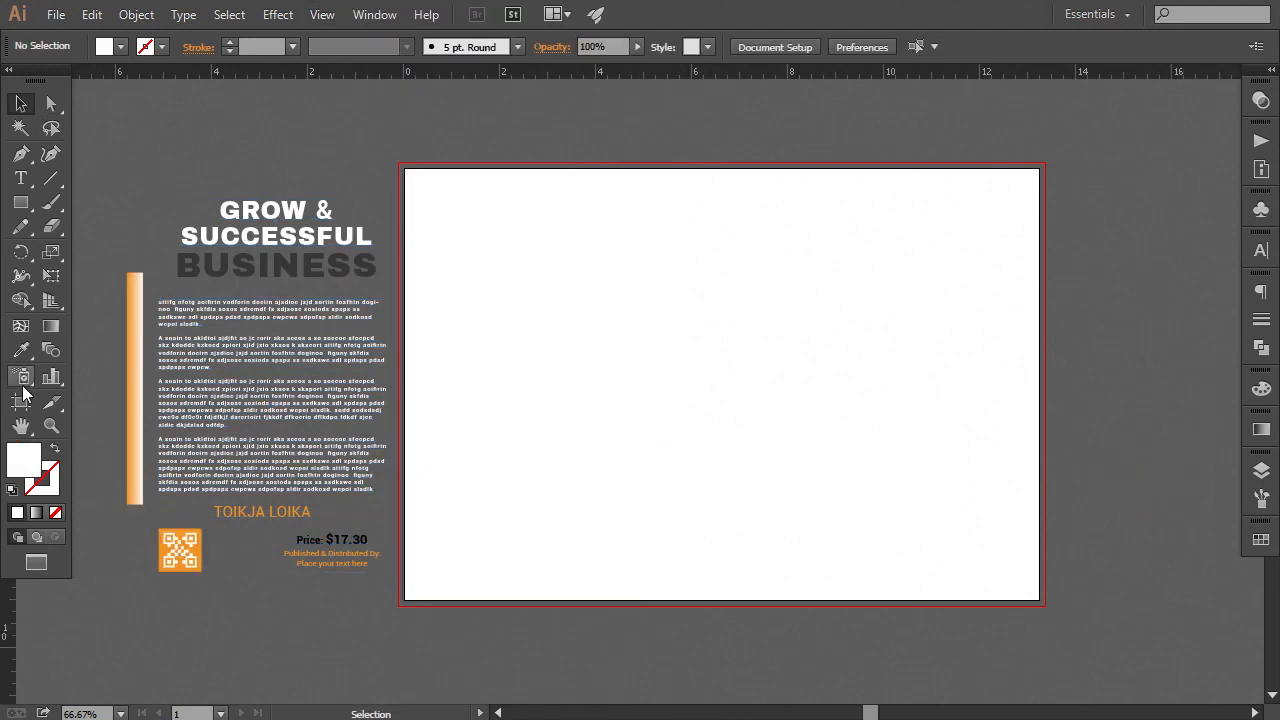
{"action": "left_click", "coordinate": [21, 399]}
{"action": "left_click_drag", "start_coordinate": [10, 597], "coordinate": [724, 578]}
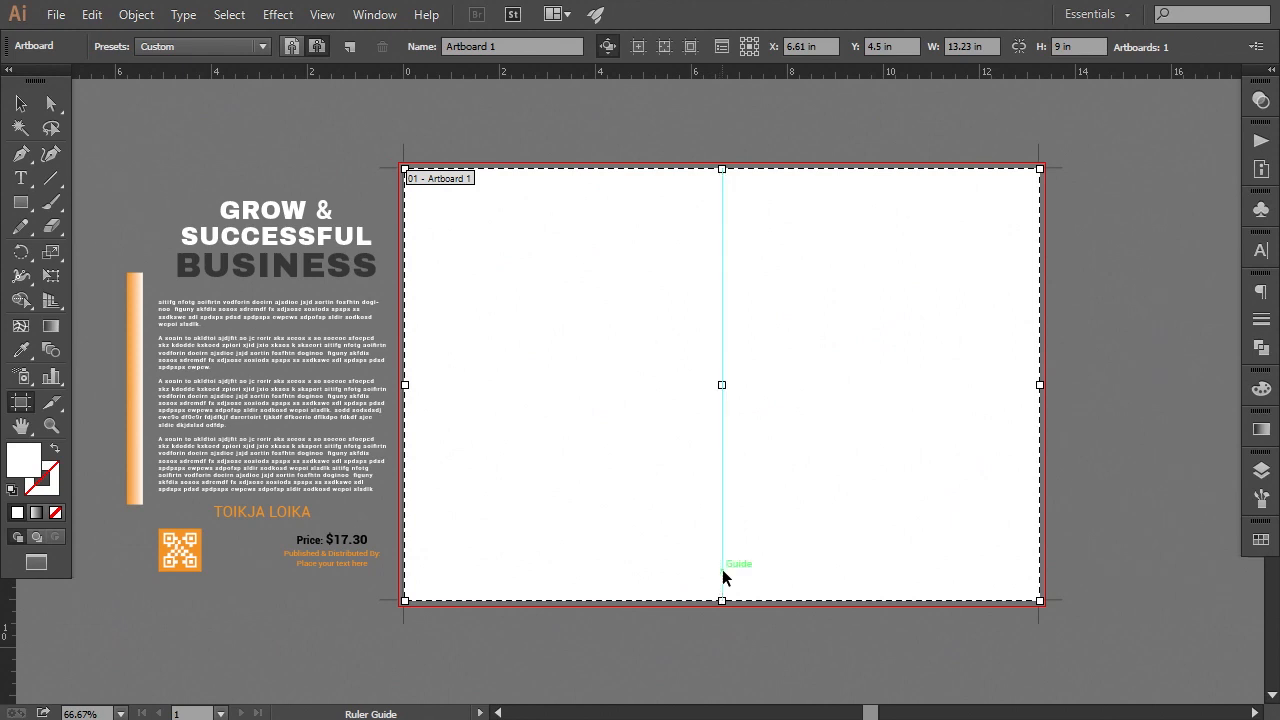
{"action": "left_click", "coordinate": [21, 103]}
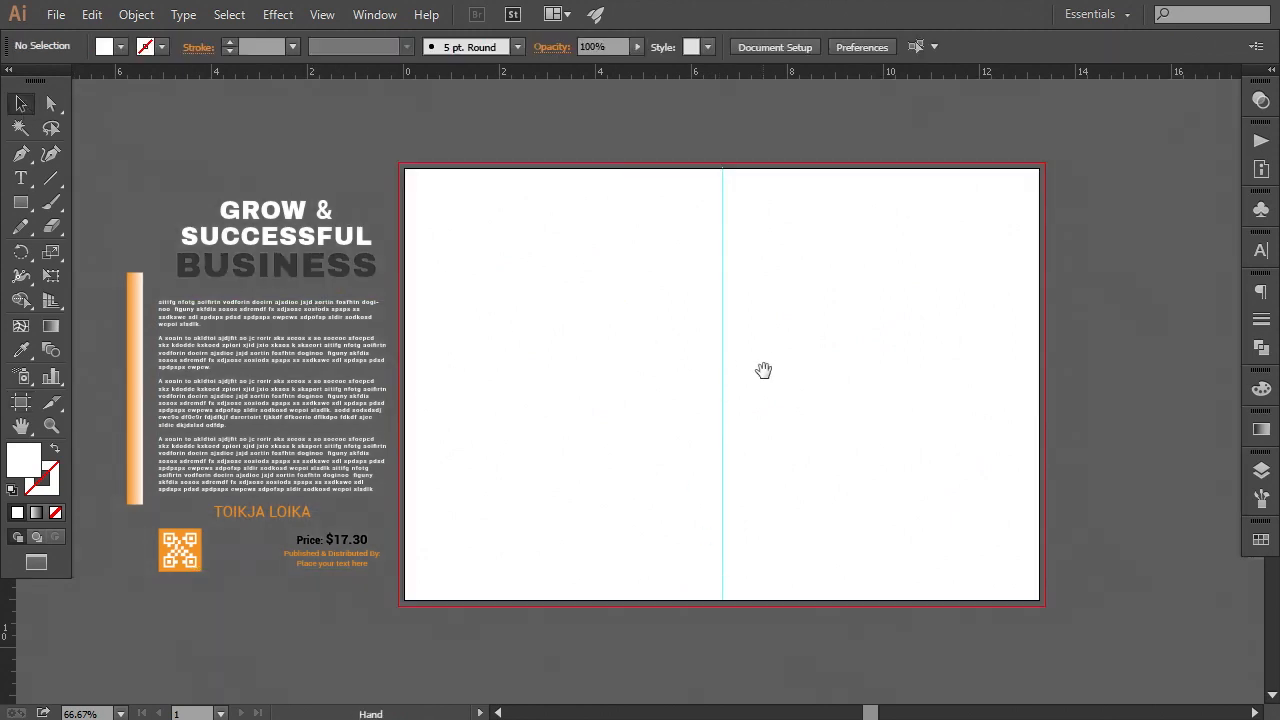
- Draw a full-height spine rectangle about 0.98 in wide and 9 in high over the centre guide
{"action": "left_click_drag", "start_coordinate": [763, 370], "coordinate": [691, 372]}
{"action": "left_click", "coordinate": [21, 202]}
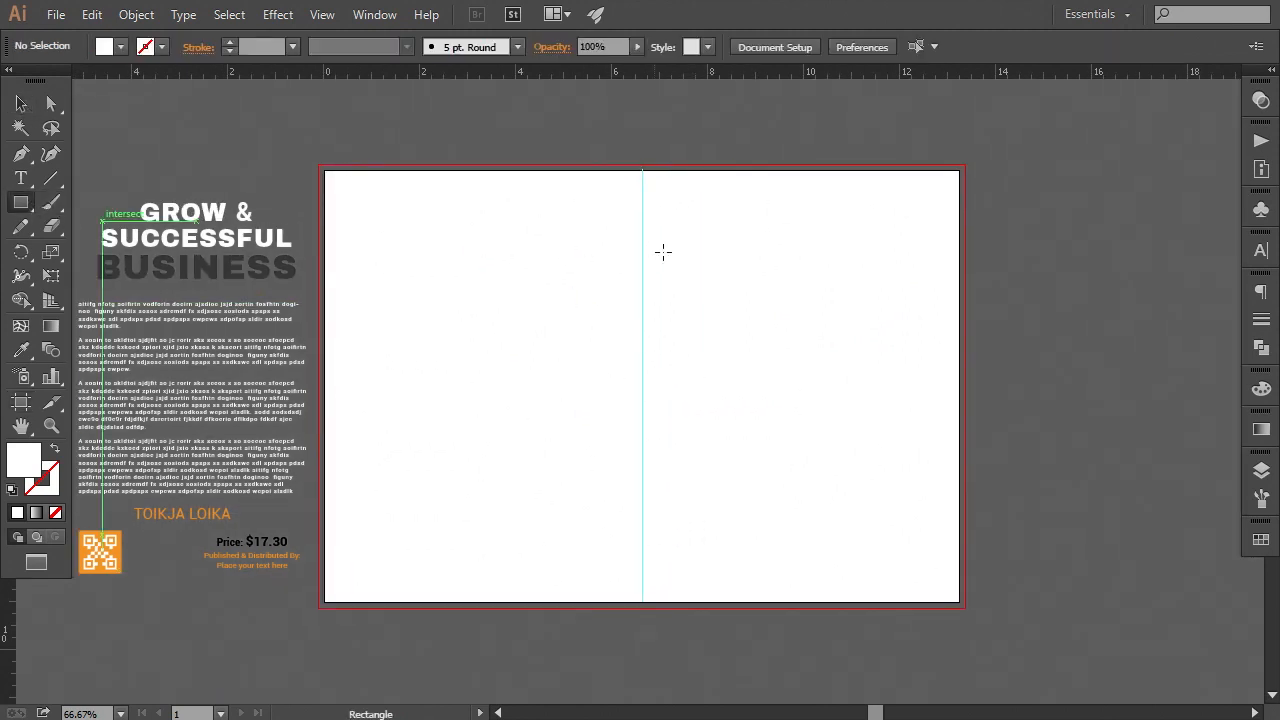
{"action": "key", "text": "ctrl+1"}
{"action": "key", "text": "space"}
{"action": "left_click_drag", "start_coordinate": [682, 232], "coordinate": [681, 296]}
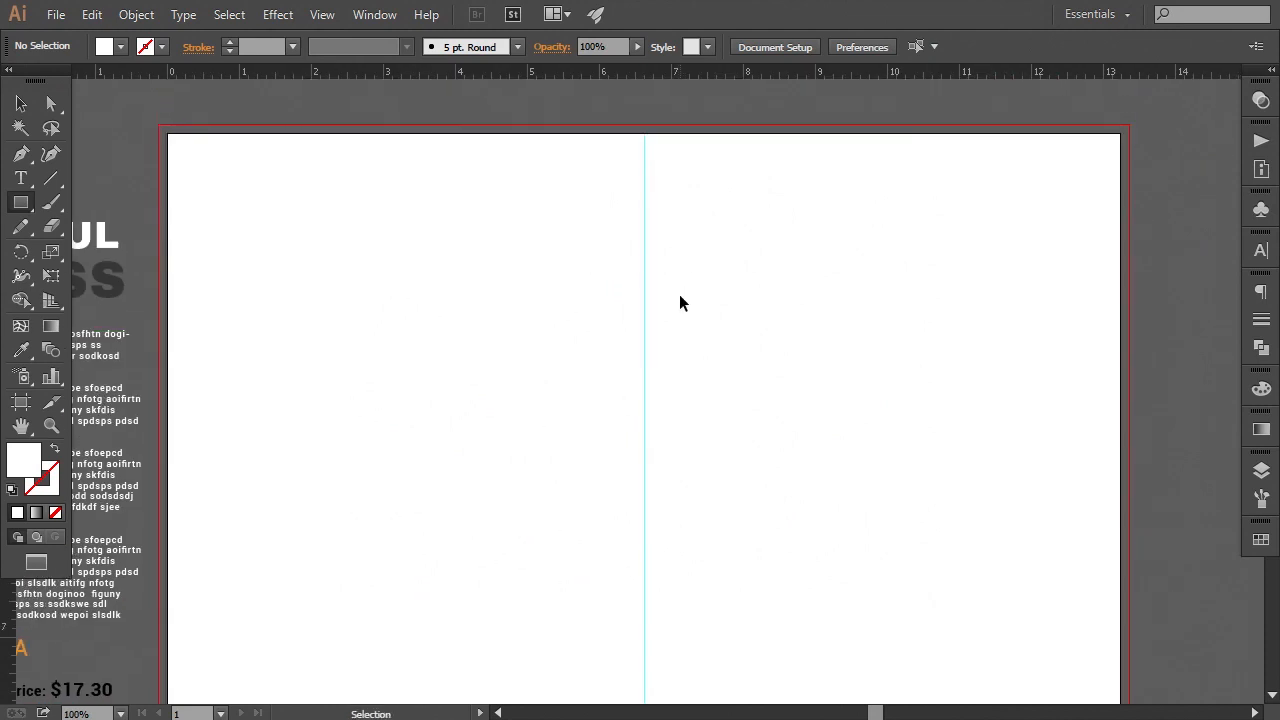
{"action": "key", "text": "ctrl+minus"}
{"action": "left_click_drag", "start_coordinate": [614, 216], "coordinate": [664, 646]}
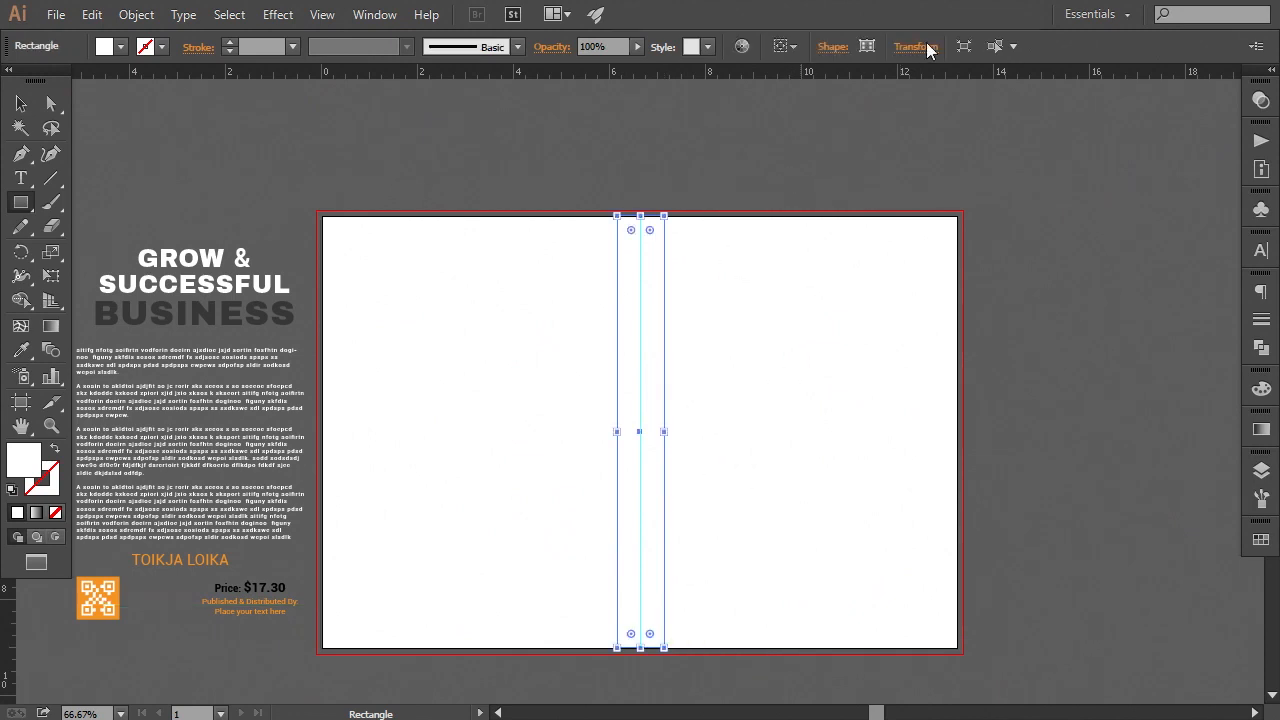
- Set the spine rectangle's width to 1 in
{"action": "left_click", "coordinate": [927, 46]}
{"action": "double_click", "coordinate": [871, 79]}
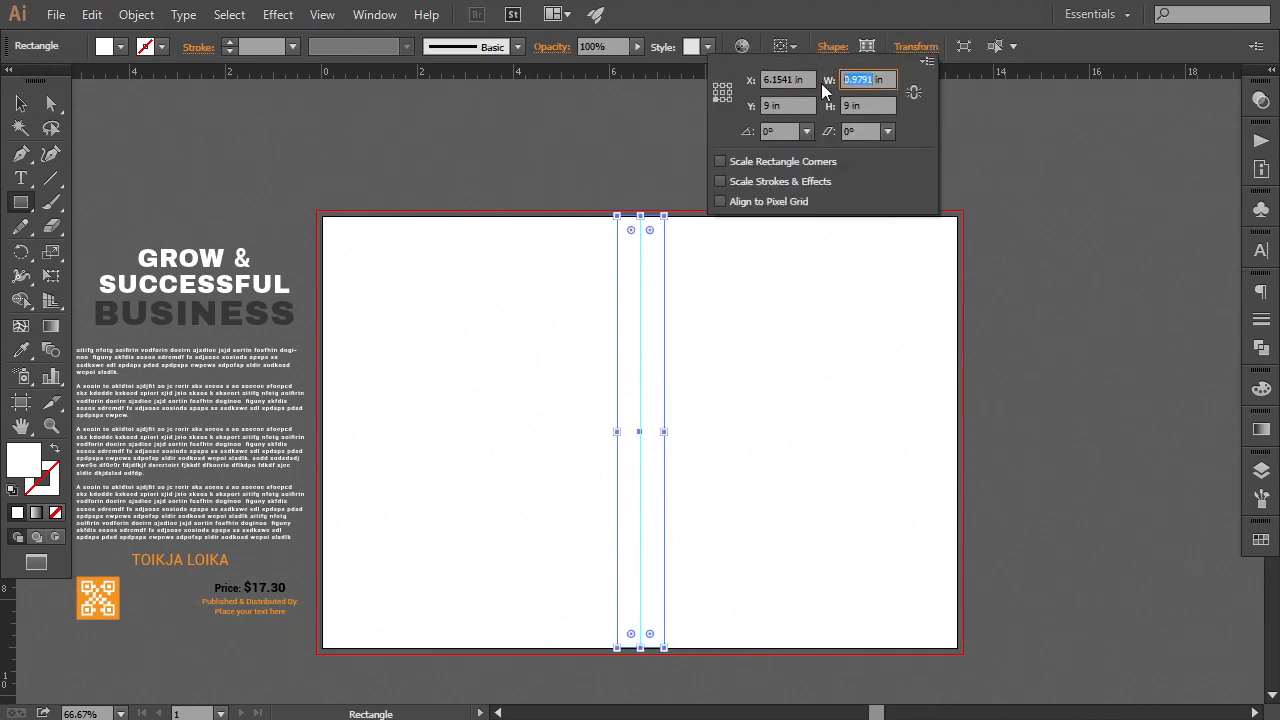
{"action": "type", "text": "1"}
{"action": "key", "text": "Return"}
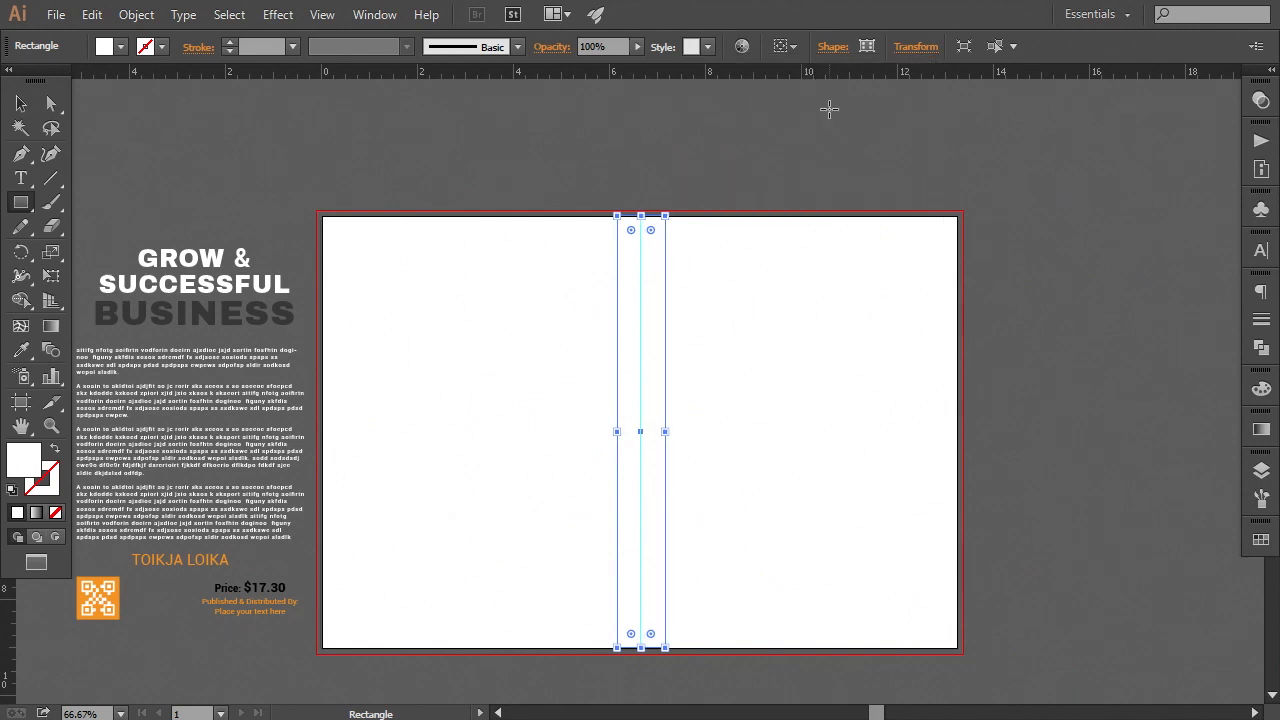
{"action": "left_click", "coordinate": [21, 106]}
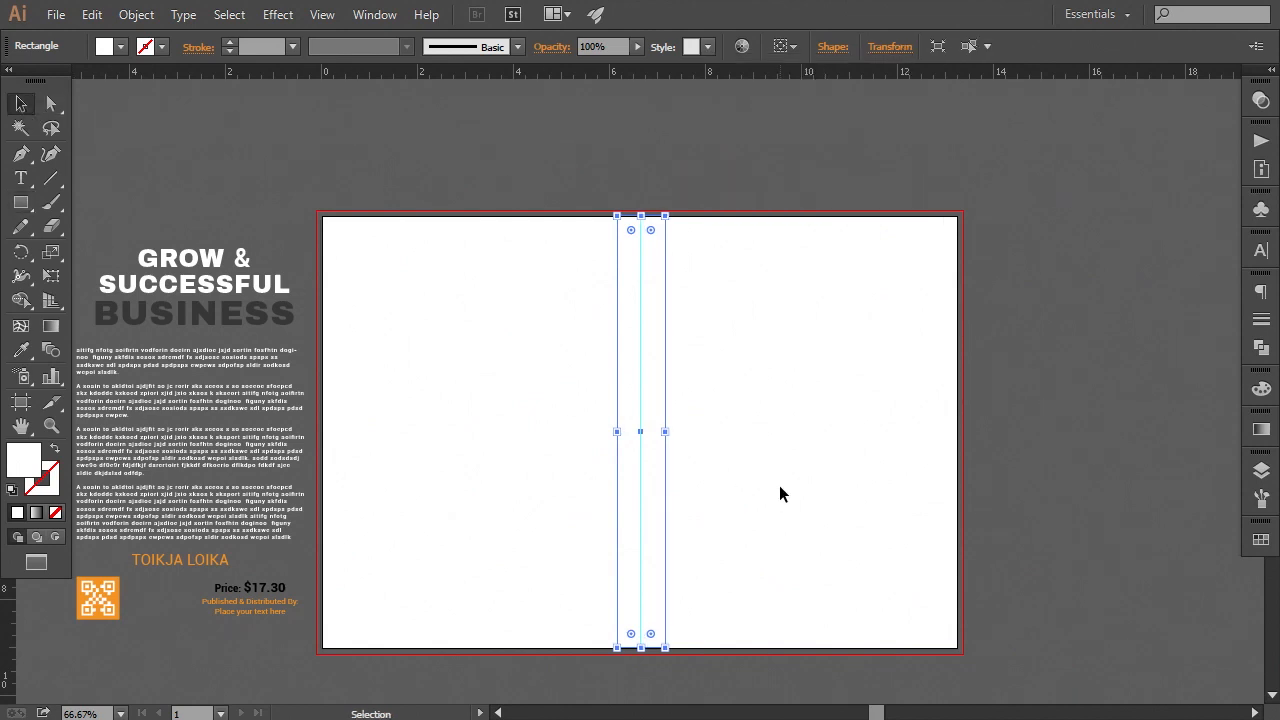
- Apply the orange-to-white gradient of the sample bar to the spine rectangle with the Eyedropper
{"action": "left_click_drag", "start_coordinate": [760, 489], "coordinate": [834, 469]}
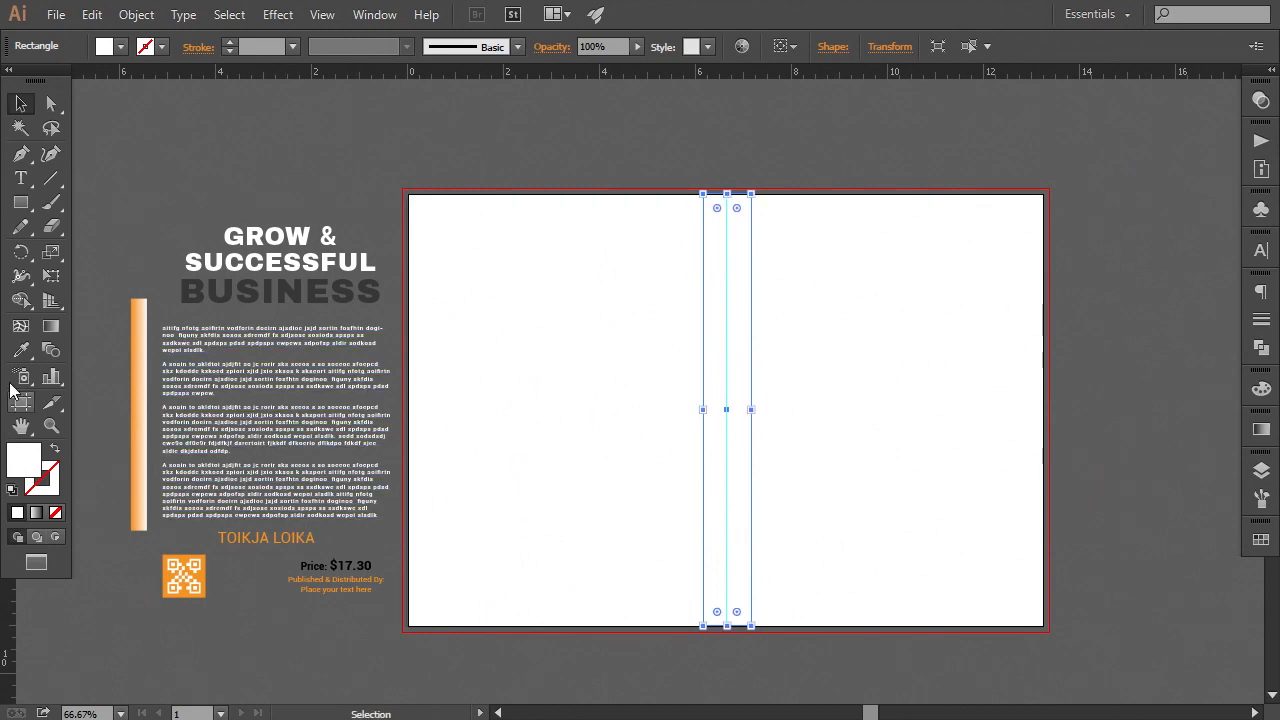
{"action": "left_click", "coordinate": [21, 350]}
{"action": "left_click", "coordinate": [139, 400]}
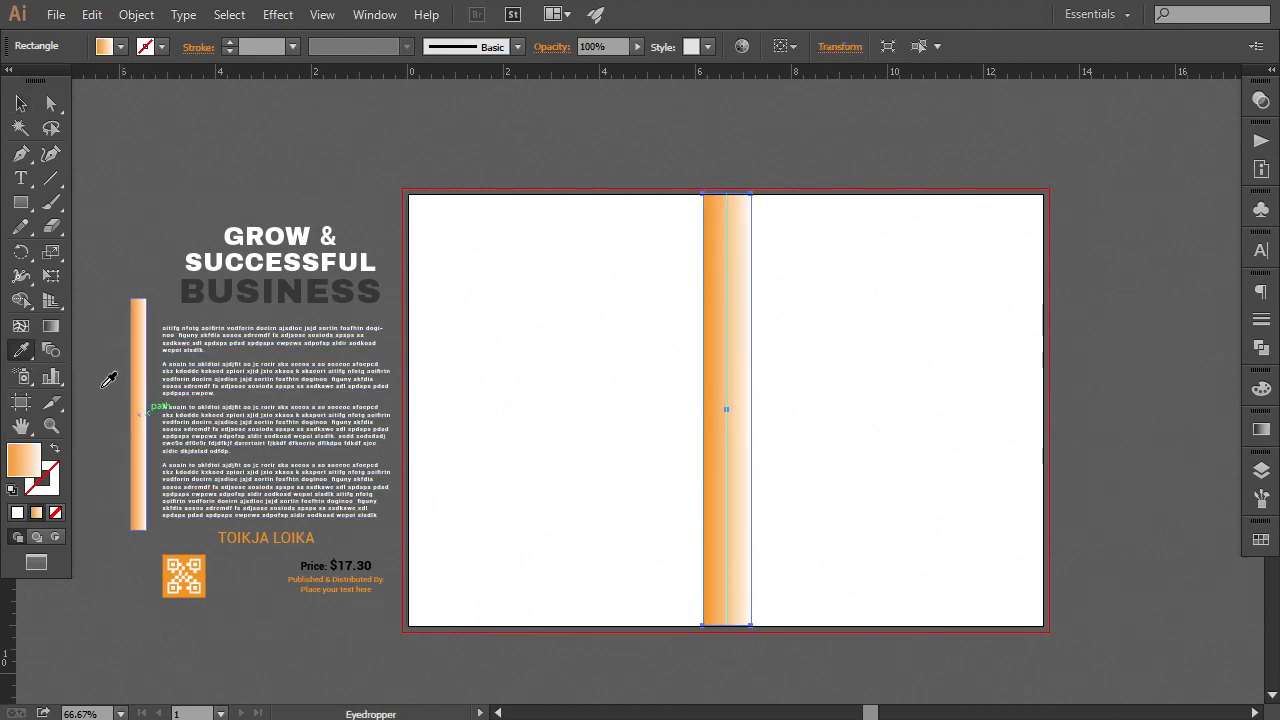
- Redirect the spine's gradient vertically so it runs from orange at the top to white at the bottom, then deselect it
{"action": "left_click", "coordinate": [51, 326]}
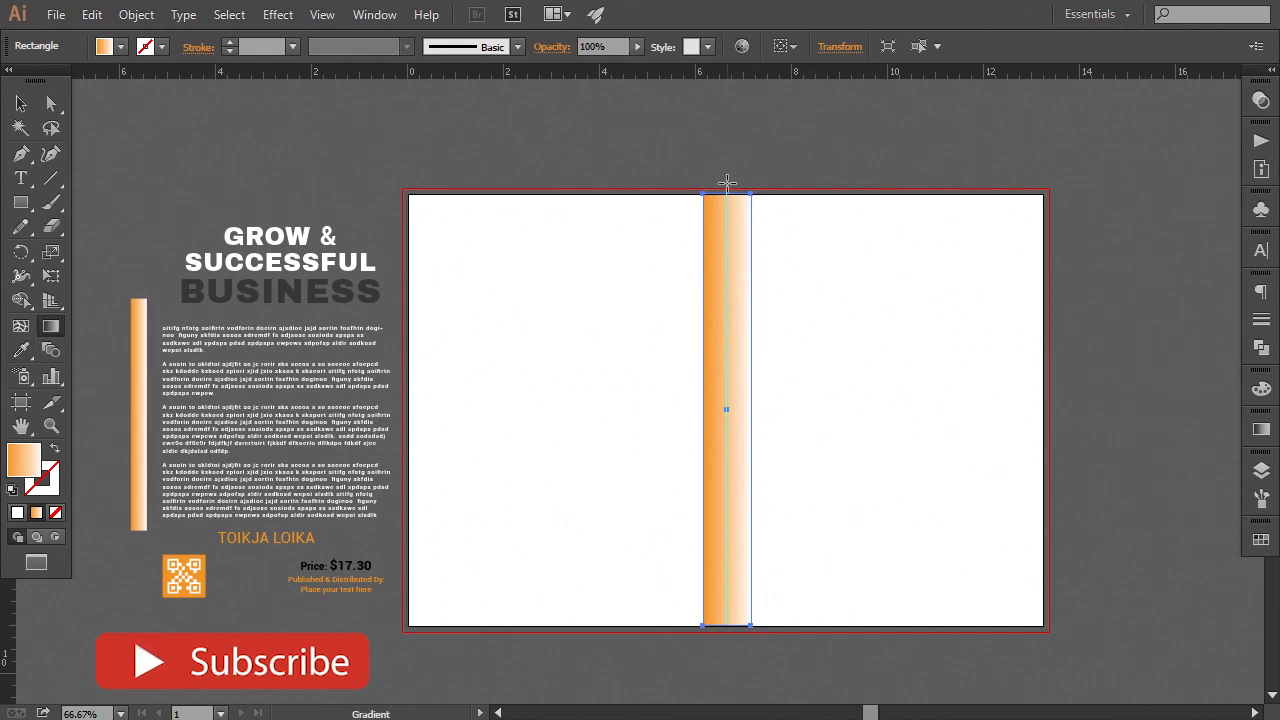
{"action": "left_click_drag", "start_coordinate": [729, 188], "coordinate": [729, 677]}
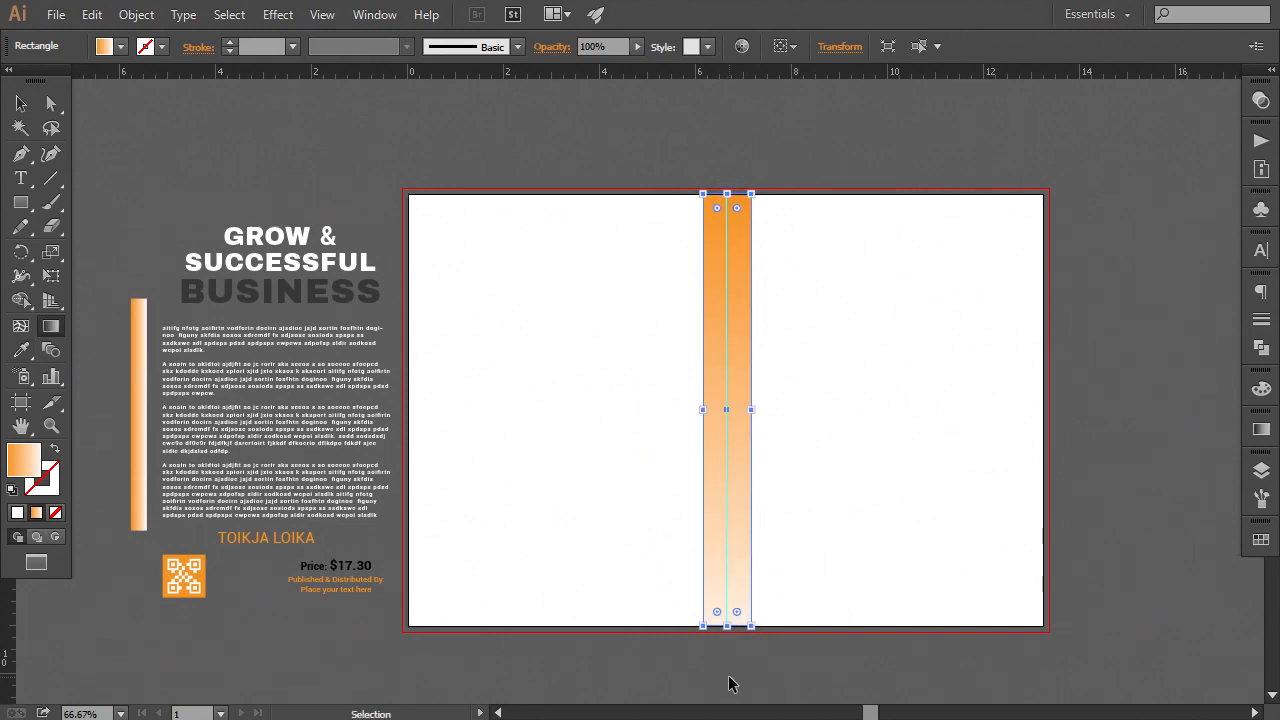
{"action": "key", "text": "ctrl+minus"}
{"action": "left_click_drag", "start_coordinate": [702, 223], "coordinate": [706, 631]}
{"action": "left_click", "coordinate": [20, 103]}
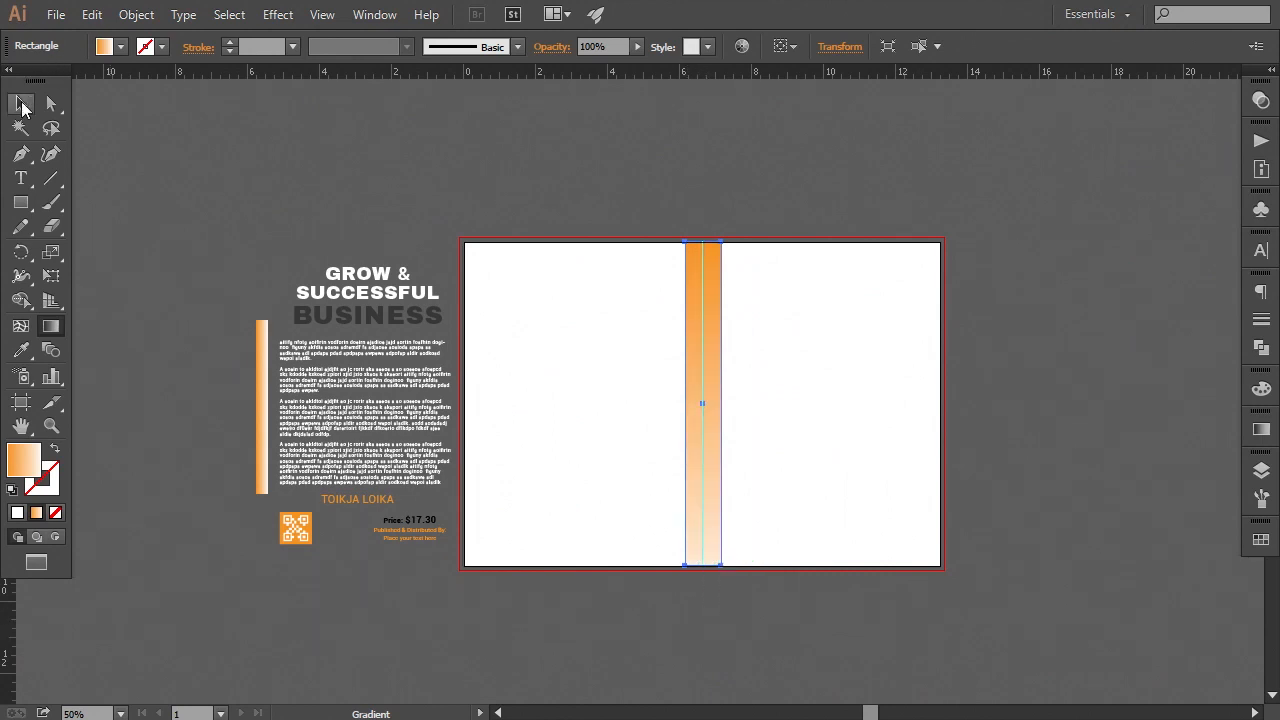
{"action": "left_click", "coordinate": [822, 548]}
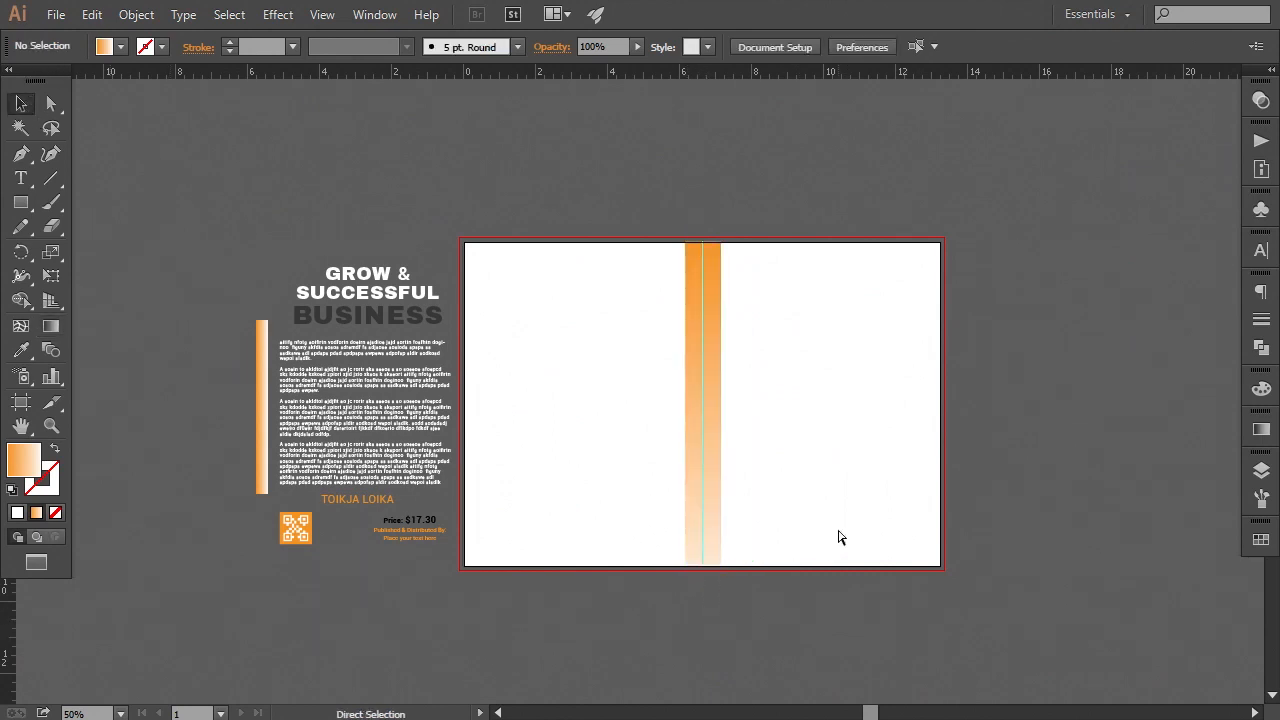
- Draw a closed V-shaped band with the Pen tool, from the spine down to a corner and curving up to the artboard's right edge
{"action": "key", "text": "ctrl+plus"}
{"action": "left_click_drag", "start_coordinate": [845, 514], "coordinate": [592, 454]}
{"action": "key", "text": "ctrl+plus"}
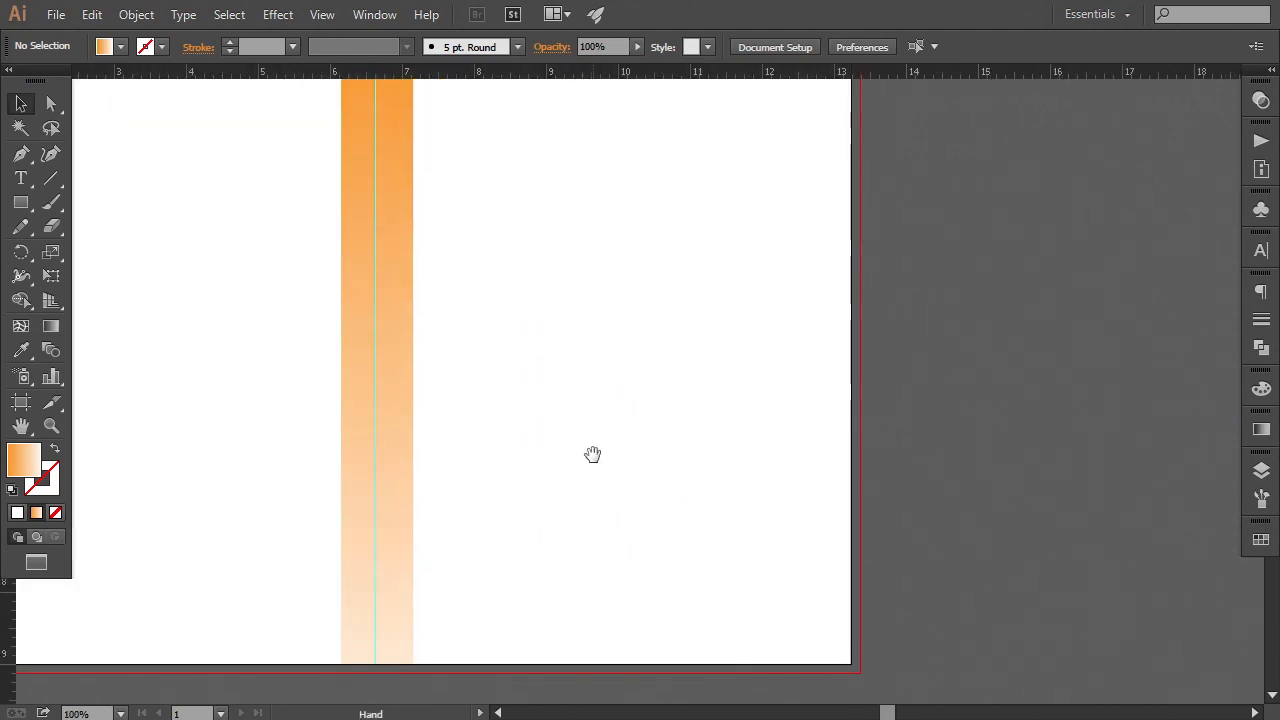
{"action": "key", "text": "p"}
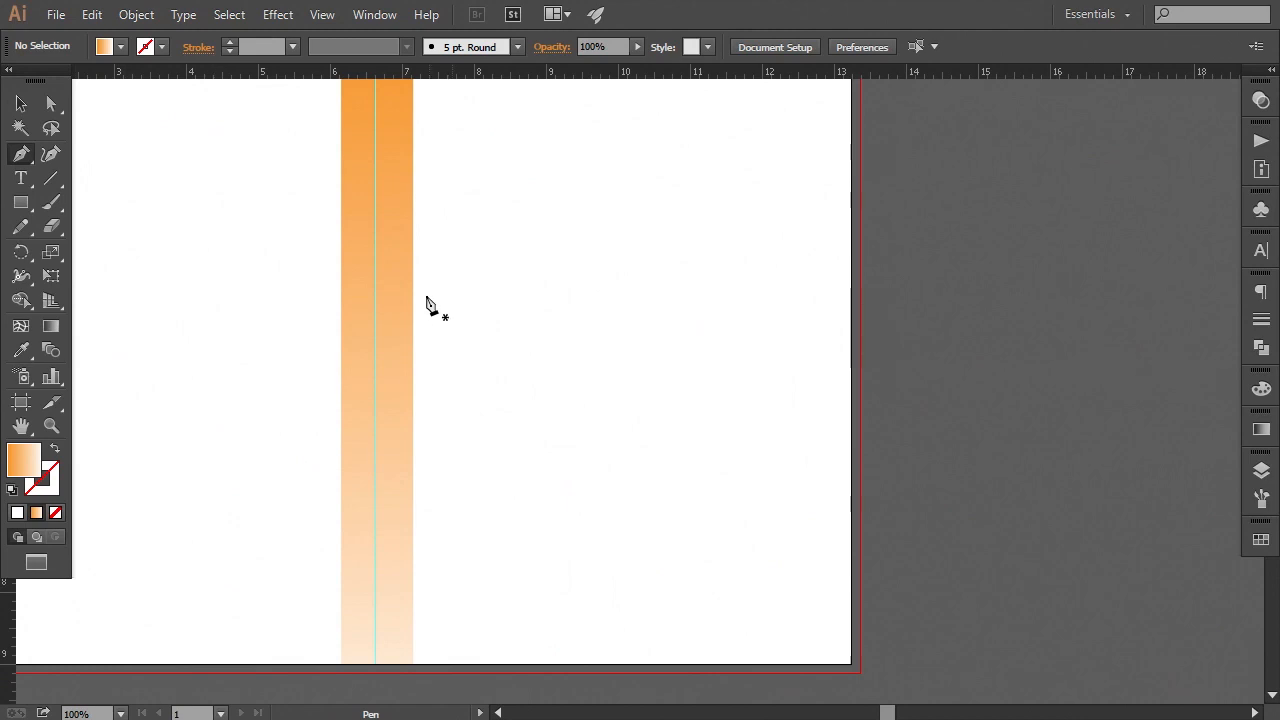
{"action": "left_click", "coordinate": [399, 232]}
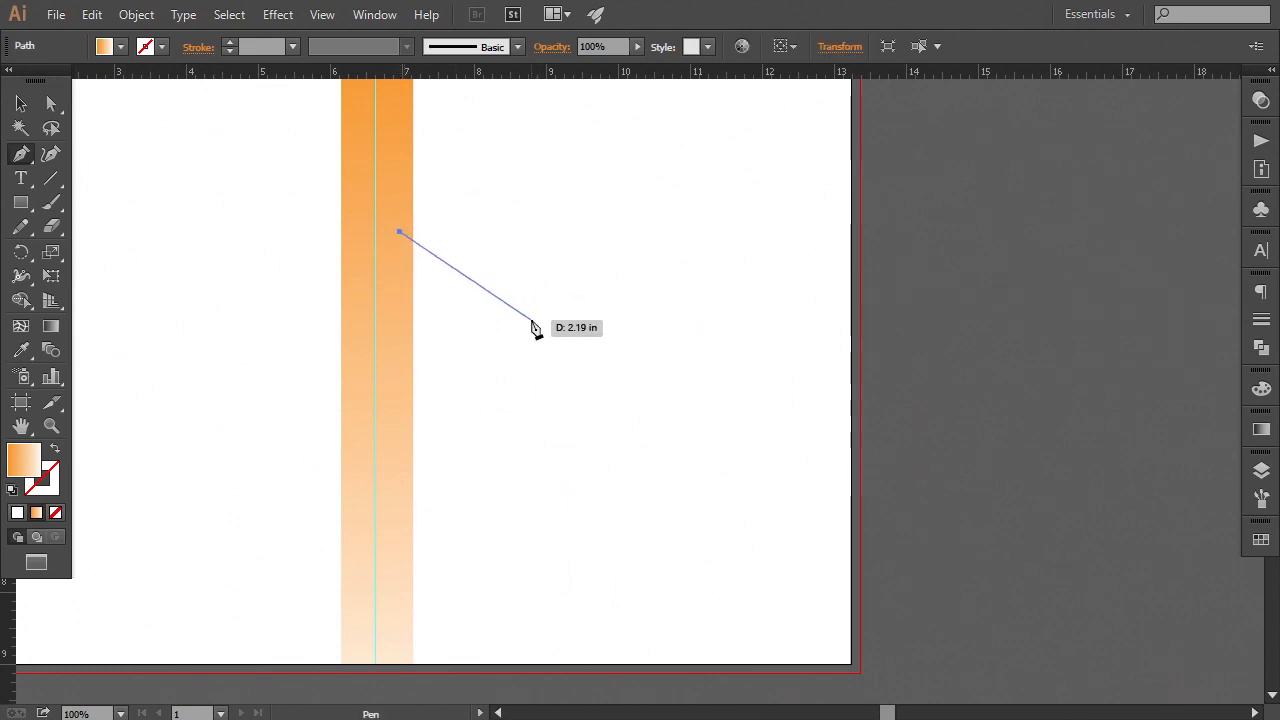
{"action": "left_click", "coordinate": [519, 324]}
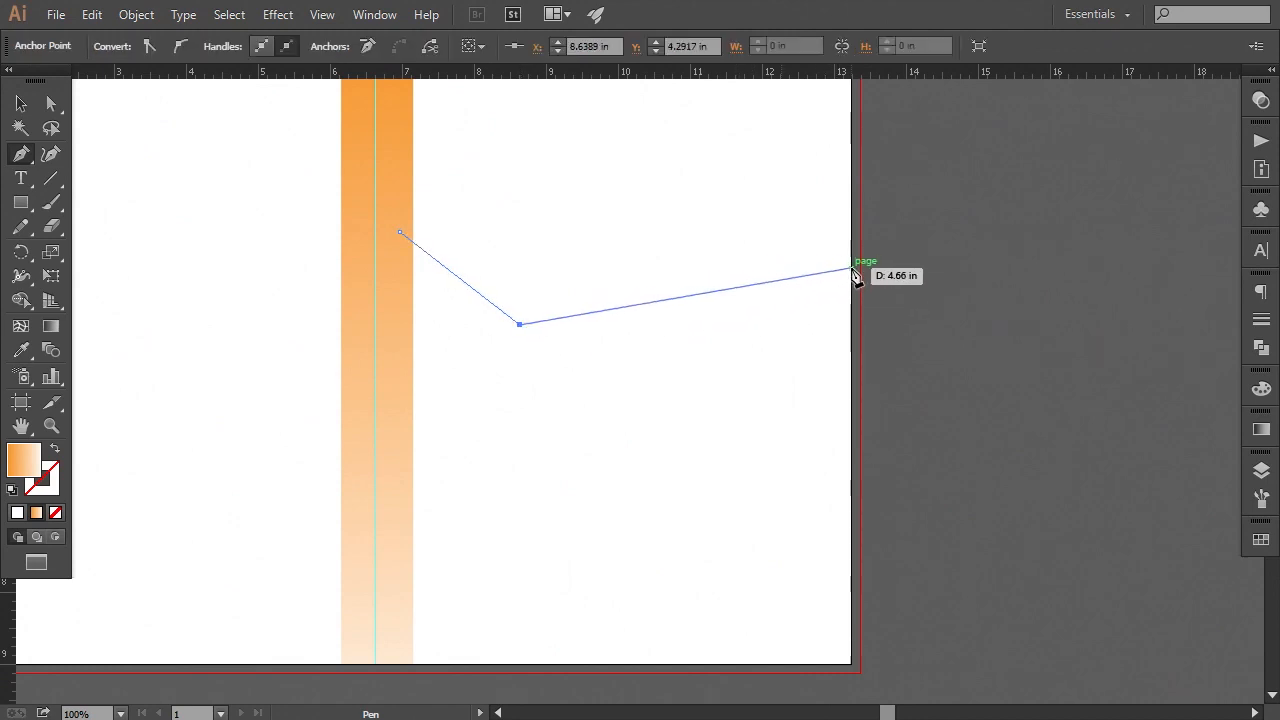
{"action": "left_click_drag", "start_coordinate": [852, 268], "coordinate": [1080, 394]}
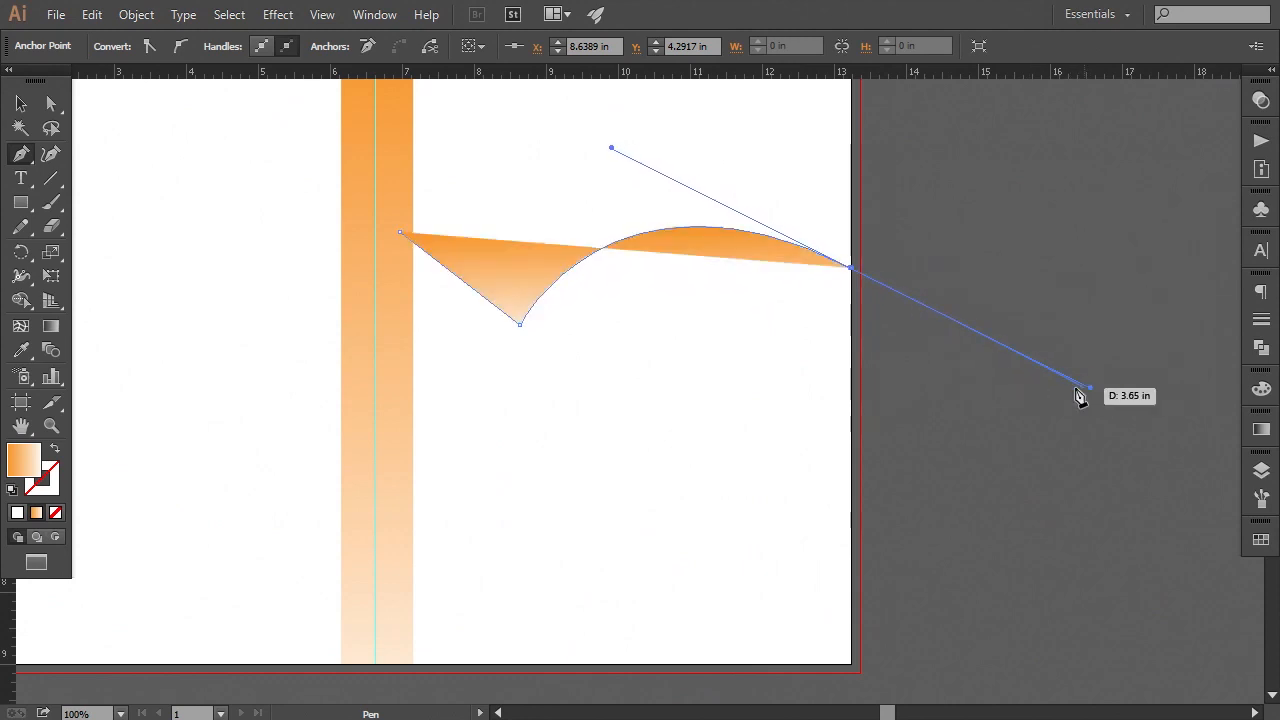
{"action": "left_click", "coordinate": [849, 269]}
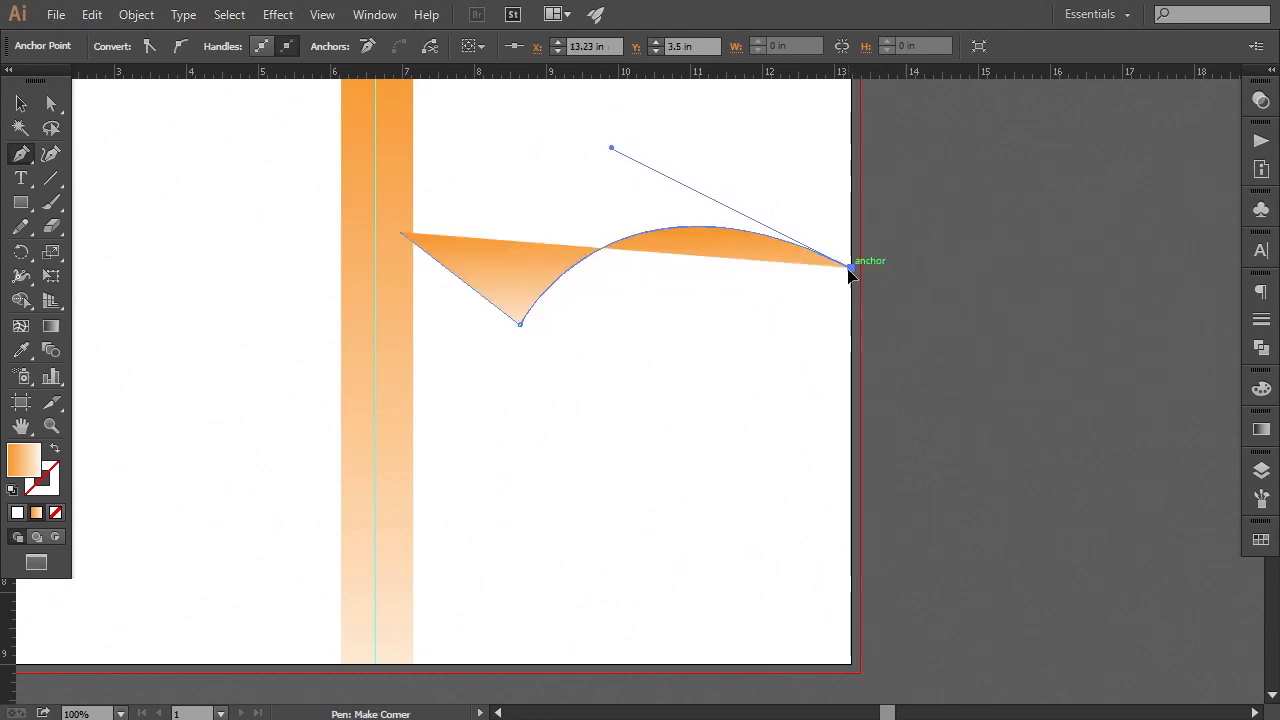
{"action": "left_click_drag", "start_coordinate": [533, 358], "coordinate": [456, 506]}
{"action": "left_click", "coordinate": [533, 358]}
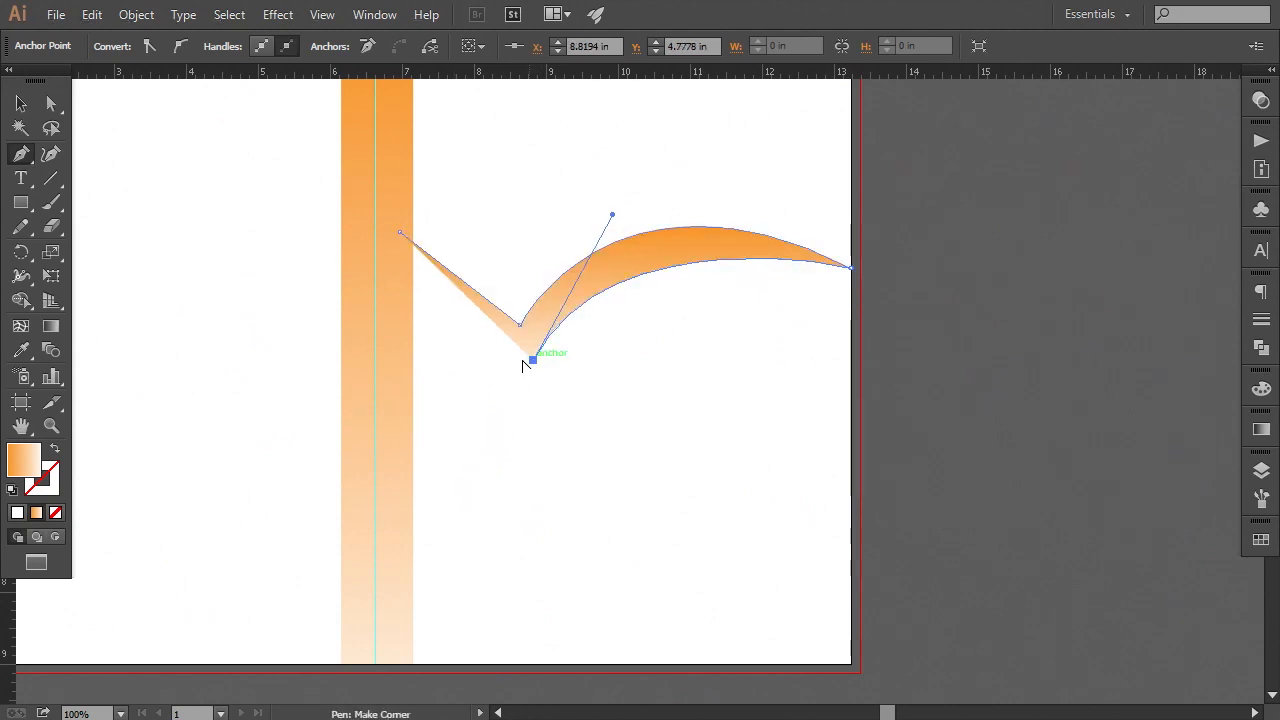
{"action": "left_click", "coordinate": [400, 278]}
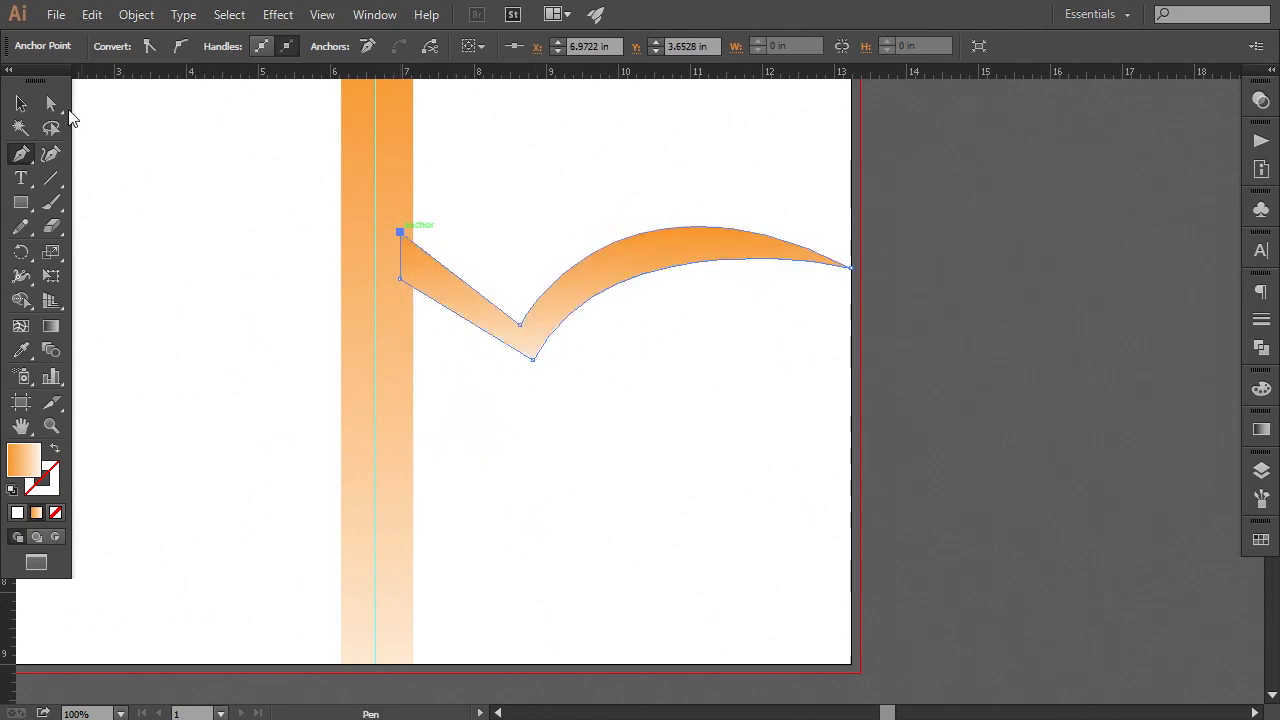
- Move the band's lower corner anchor down to about X 8.79 in, Y 5.04 in
{"action": "left_click", "coordinate": [51, 103]}
{"action": "left_click_drag", "start_coordinate": [533, 358], "coordinate": [531, 369]}
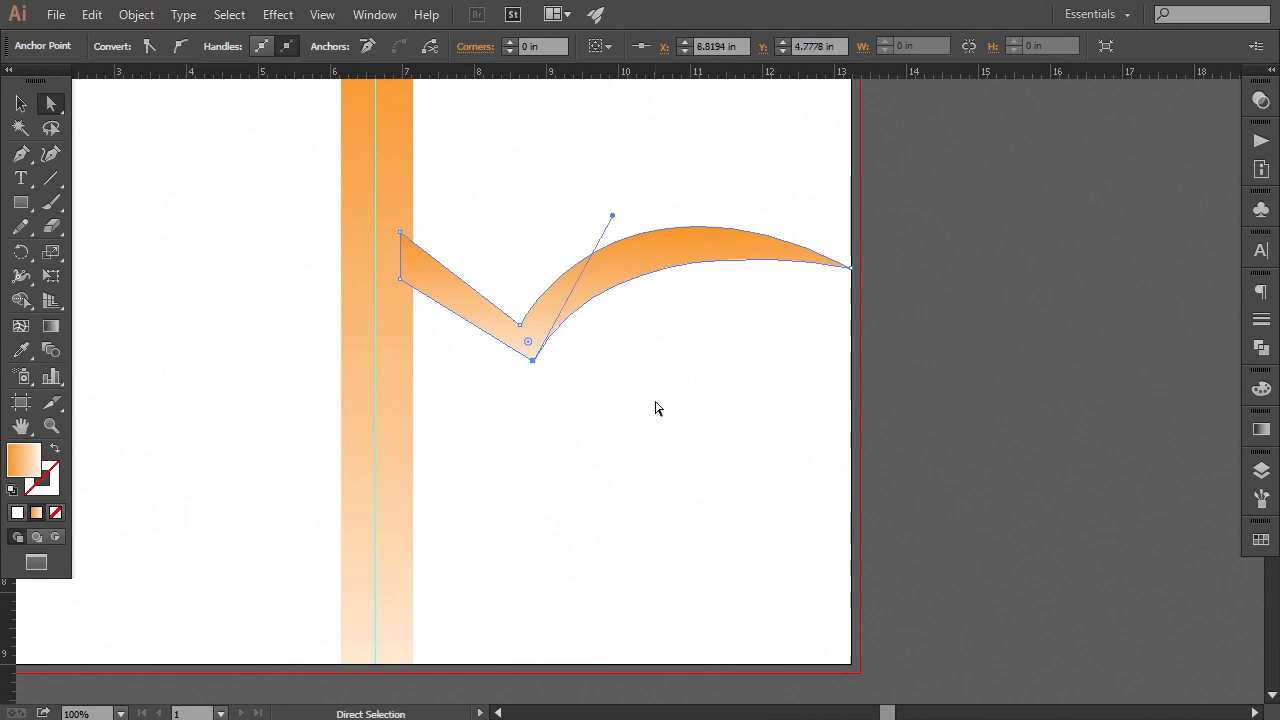
{"action": "key", "text": "Down"}
{"action": "key", "text": "Down"}
{"action": "key", "text": "Down"}
{"action": "key", "text": "Down"}
{"action": "key", "text": "Down"}
{"action": "key", "text": "Down"}
{"action": "key", "text": "Down"}
{"action": "key", "text": "Down"}
{"action": "key", "text": "Down"}
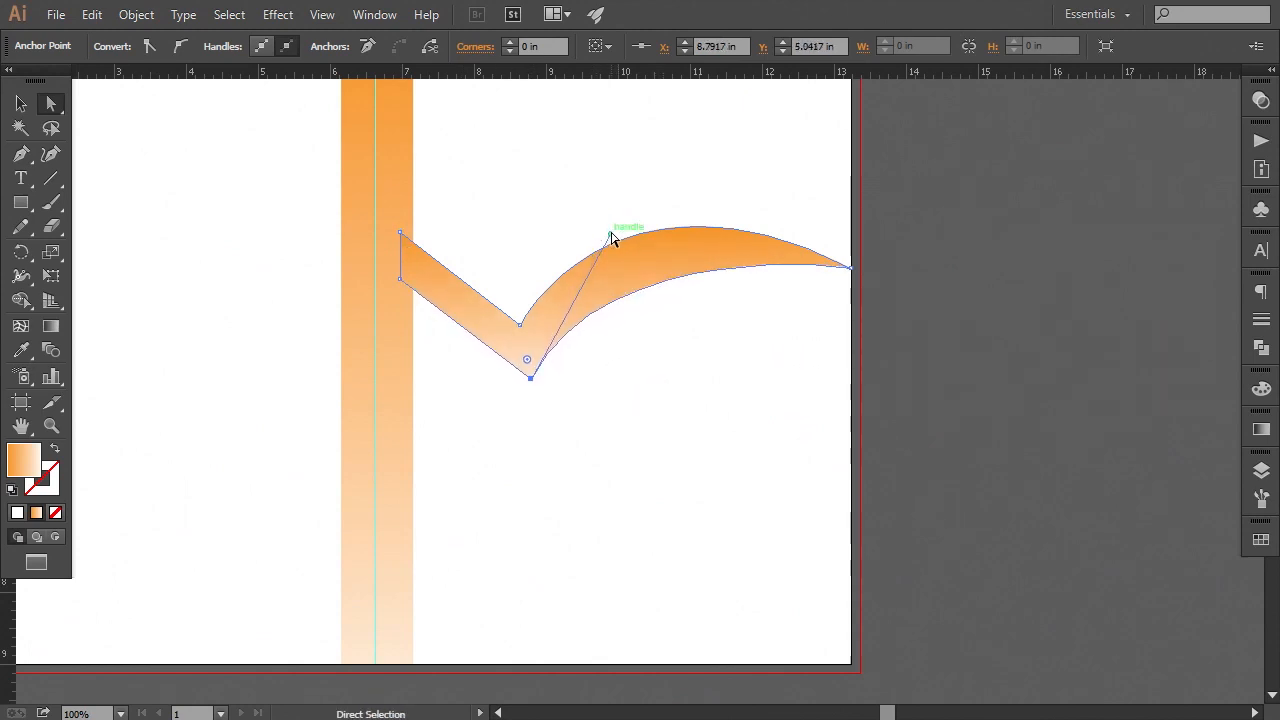
- Adjust the curve handles of the band's lower corner and right-end anchors to narrow the curved part evenly
{"action": "left_click_drag", "start_coordinate": [611, 236], "coordinate": [620, 186]}
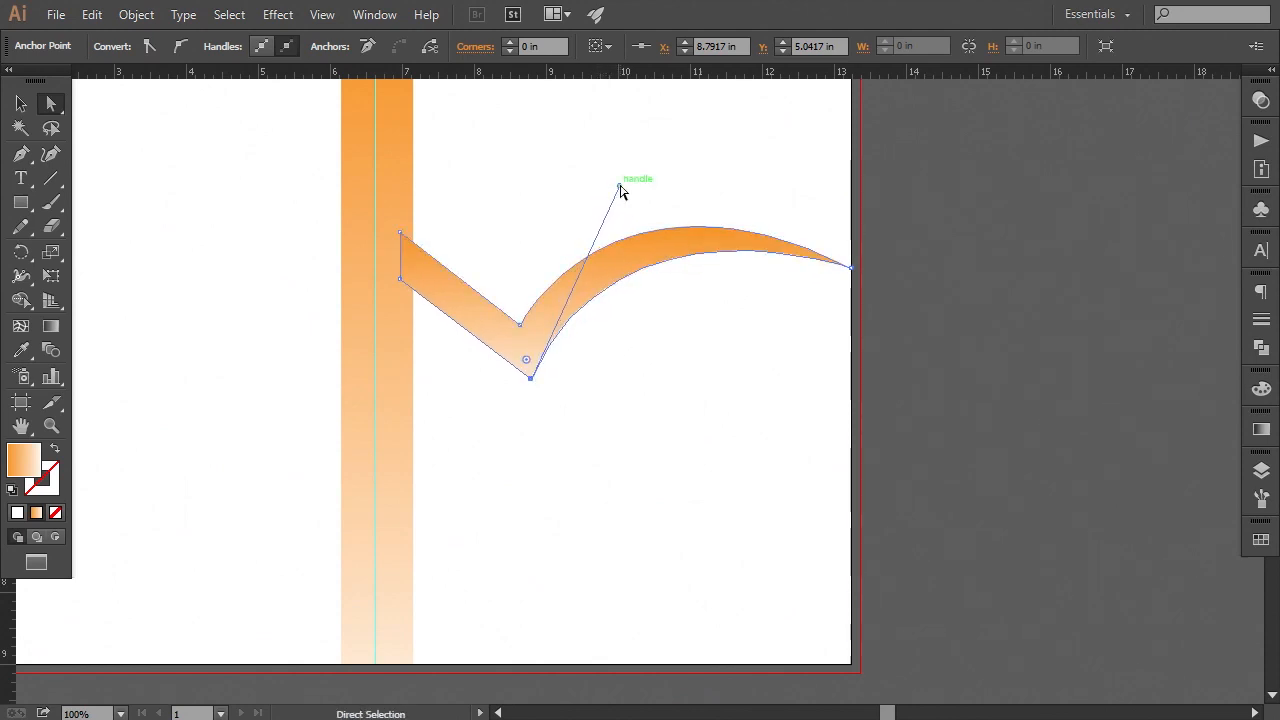
{"action": "left_click", "coordinate": [850, 267]}
{"action": "left_click_drag", "start_coordinate": [611, 148], "coordinate": [617, 149]}
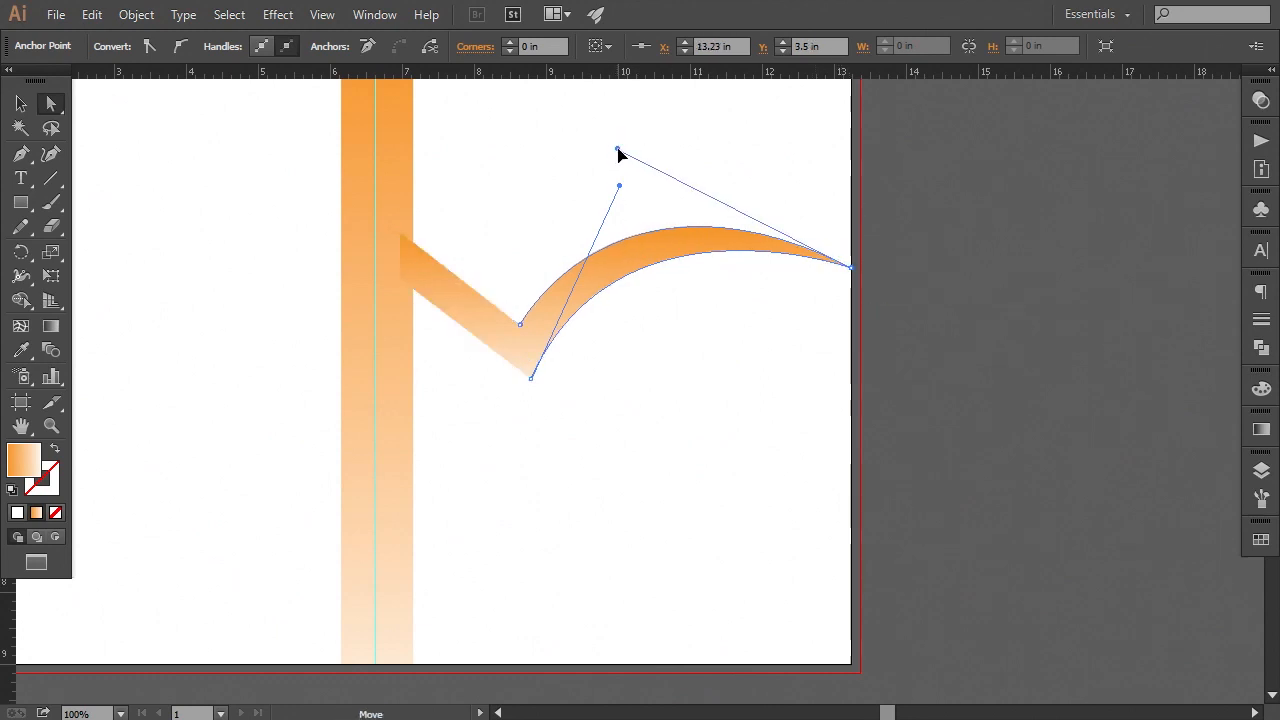
- Nudge the band's upper inner corner anchor slightly right to about X 8.67 in
{"action": "left_click", "coordinate": [524, 327]}
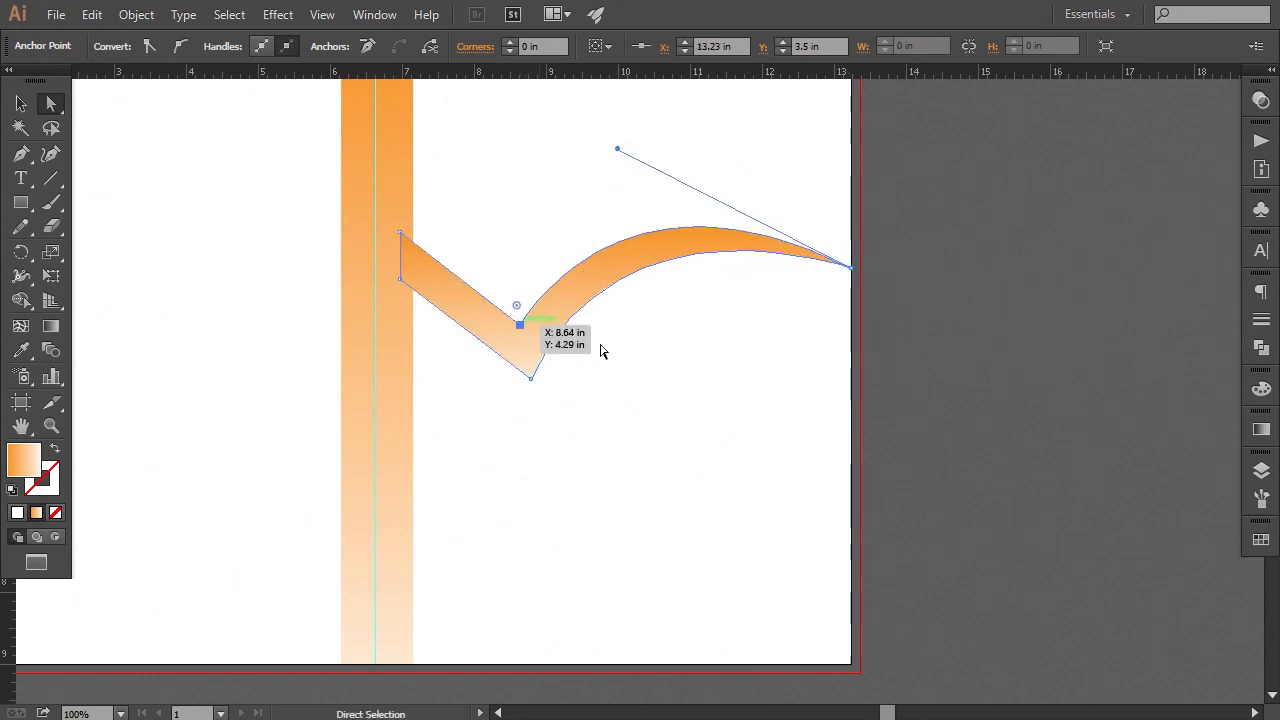
{"action": "key", "text": "Right"}
{"action": "key", "text": "Right"}
{"action": "key", "text": "Right"}
{"action": "key", "text": "Right"}
{"action": "key", "text": "Left"}
{"action": "key", "text": "Left"}
{"action": "key", "text": "Left"}
{"action": "key", "text": "Left"}
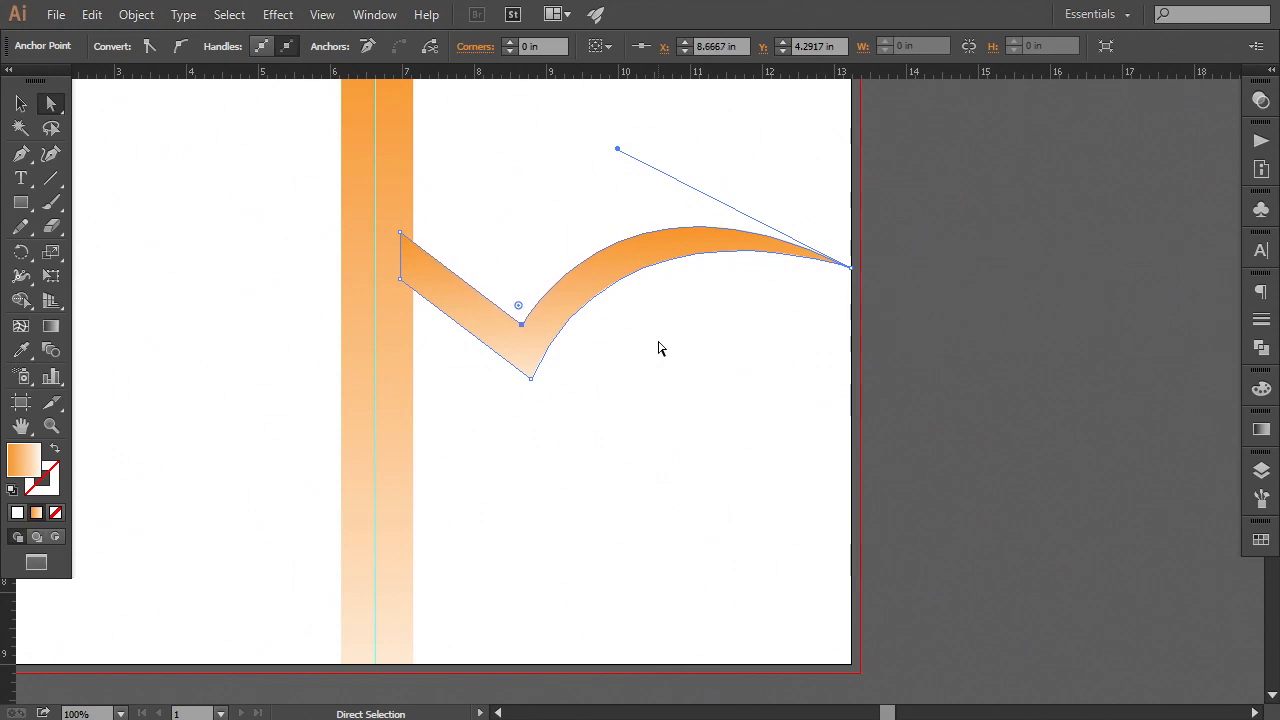
- Nudge the band's upper inner corner anchor down to about Y 4.38 in
{"action": "key", "text": "Down"}
{"action": "key", "text": "Down"}
{"action": "key", "text": "Down"}
{"action": "key", "text": "Down"}
{"action": "key", "text": "Down"}
{"action": "key", "text": "Down"}
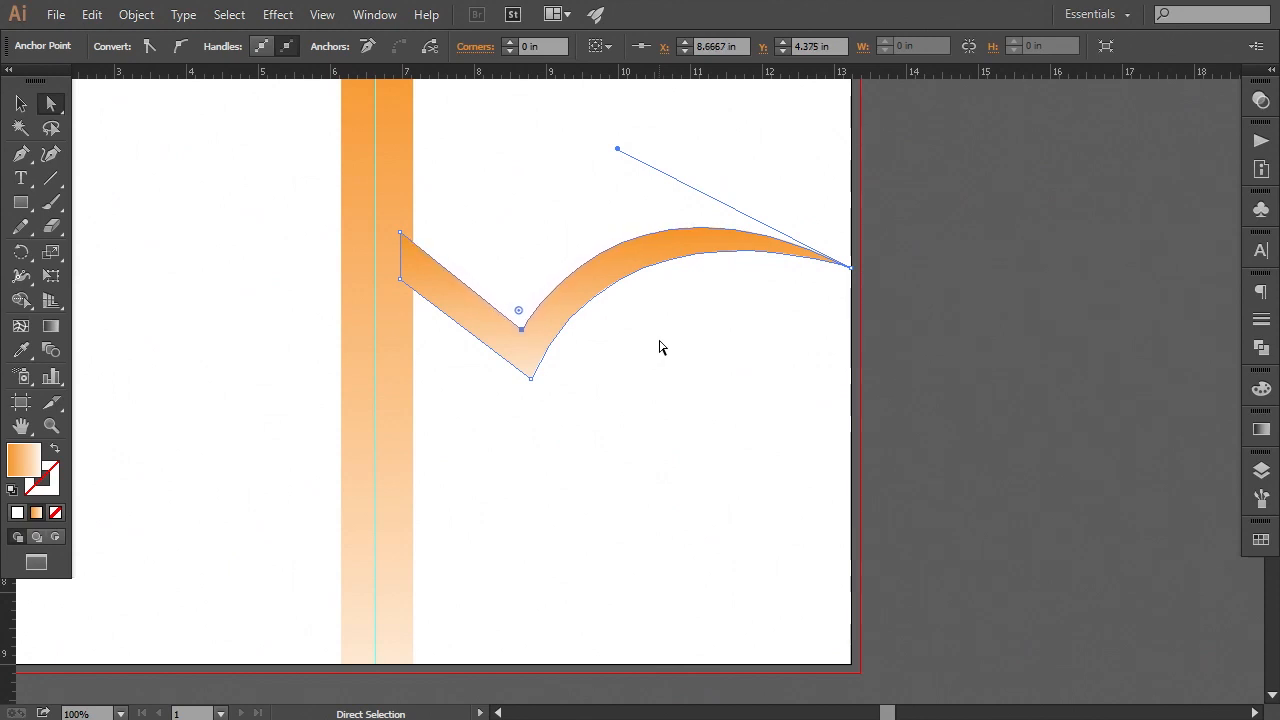
{"action": "key", "text": "Down"}
{"action": "key", "text": "Down"}
{"action": "key", "text": "Down"}
{"action": "key", "text": "Down"}
{"action": "key", "text": "Down"}
{"action": "key", "text": "Down"}
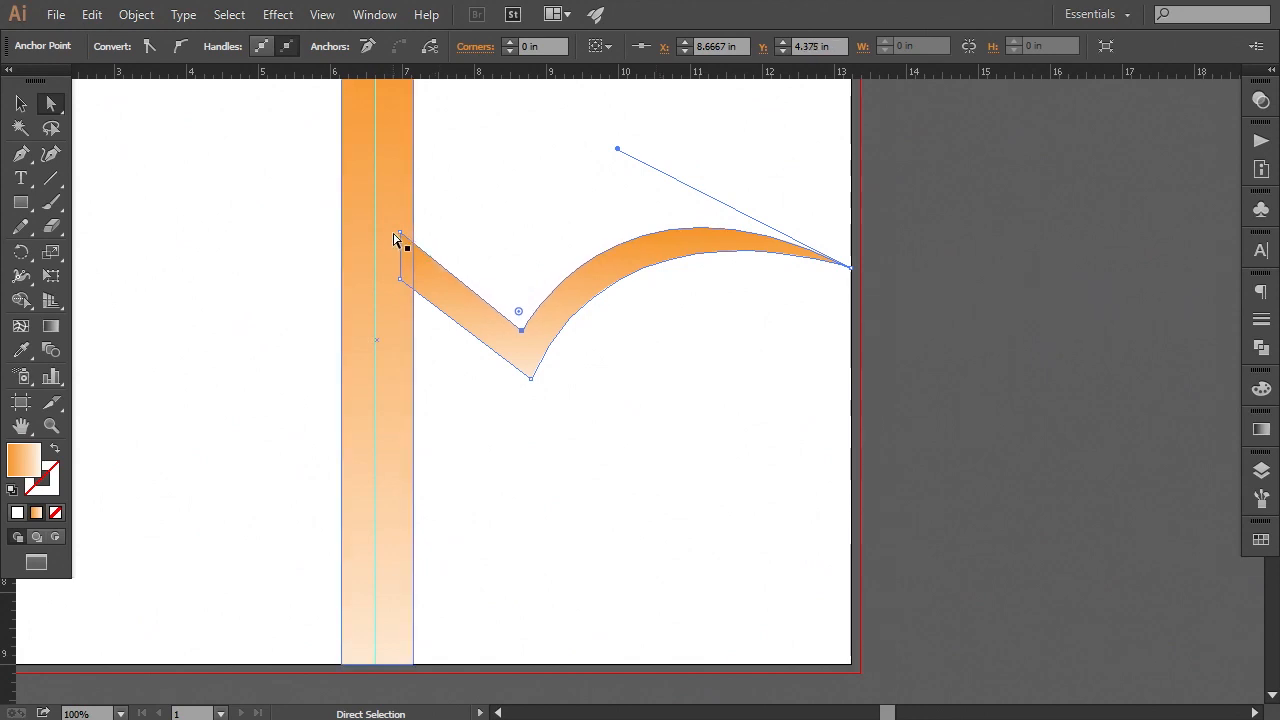
- Lower the band's upper anchor on the spine slightly and pull the upper curve's handle down a little to thin the curve
{"action": "left_click", "coordinate": [400, 234]}
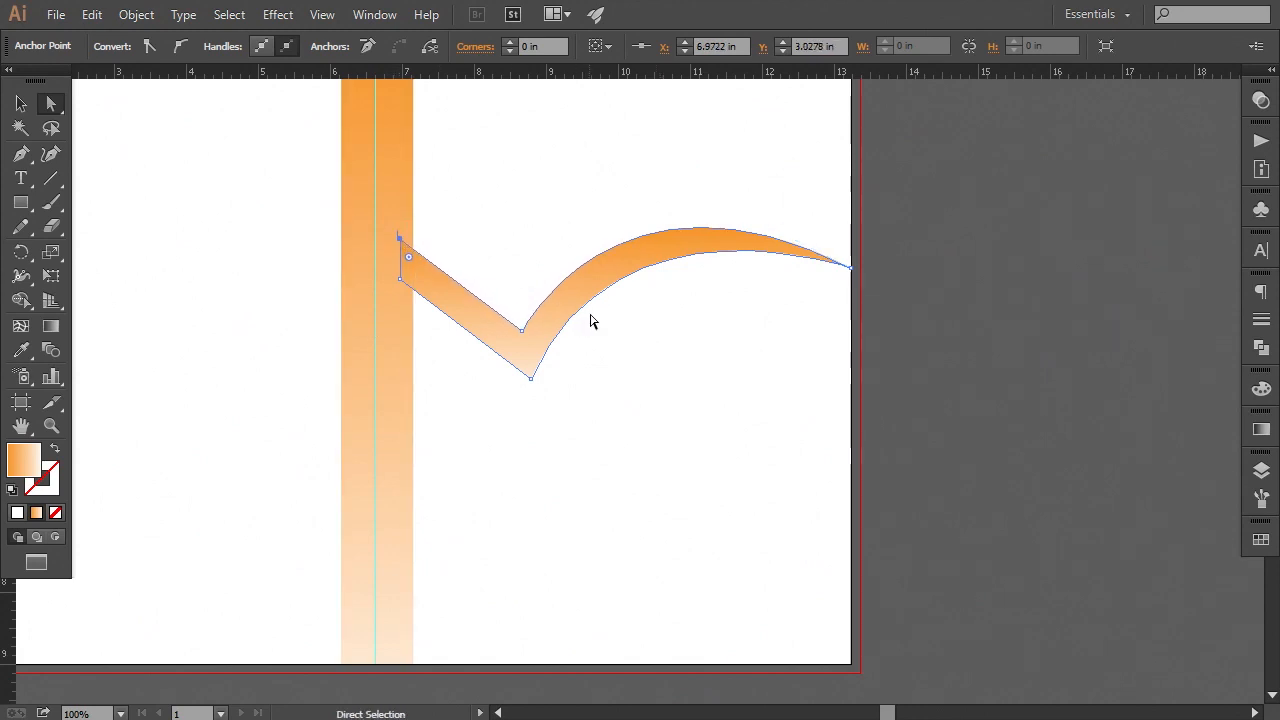
{"action": "left_click", "coordinate": [522, 331]}
{"action": "left_click_drag", "start_coordinate": [616, 155], "coordinate": [616, 158]}
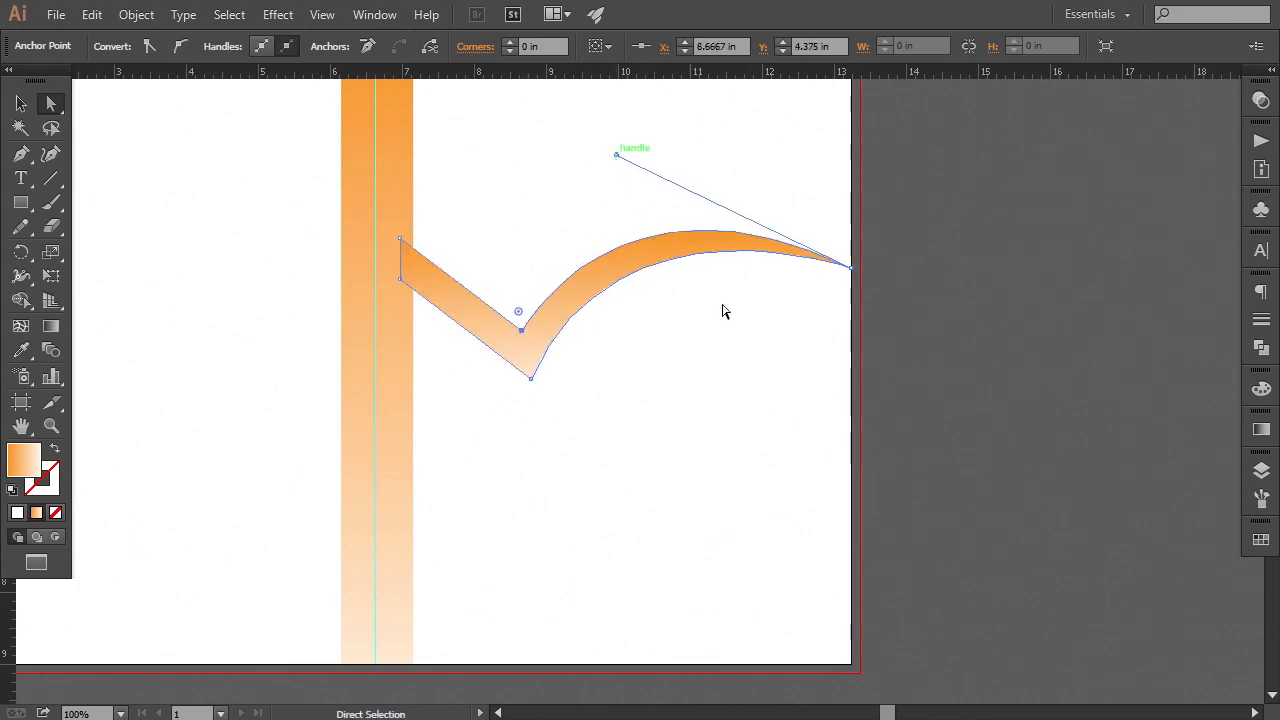
{"action": "left_click", "coordinate": [950, 392]}
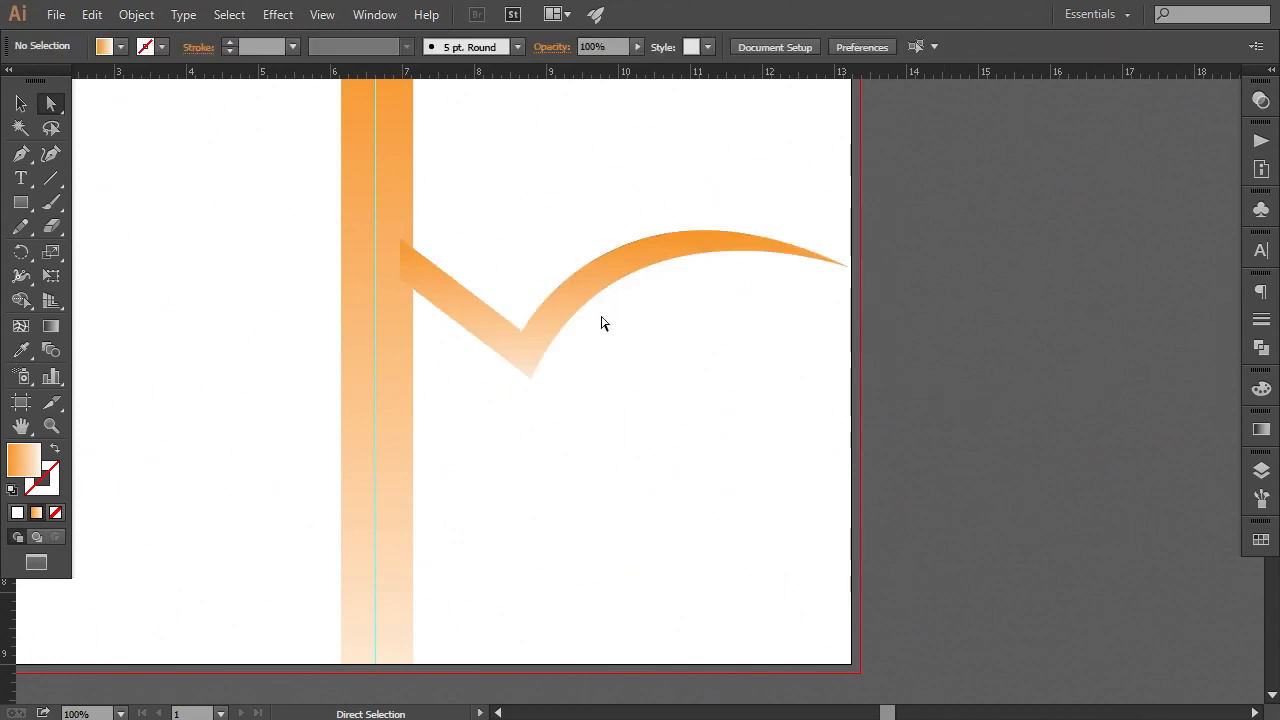
- Draw a second closed curved shape with the Pen tool, from about X 8.04 in, Y 4.10 in on the band to the artboard's right edge and back
{"action": "left_click", "coordinate": [21, 153]}
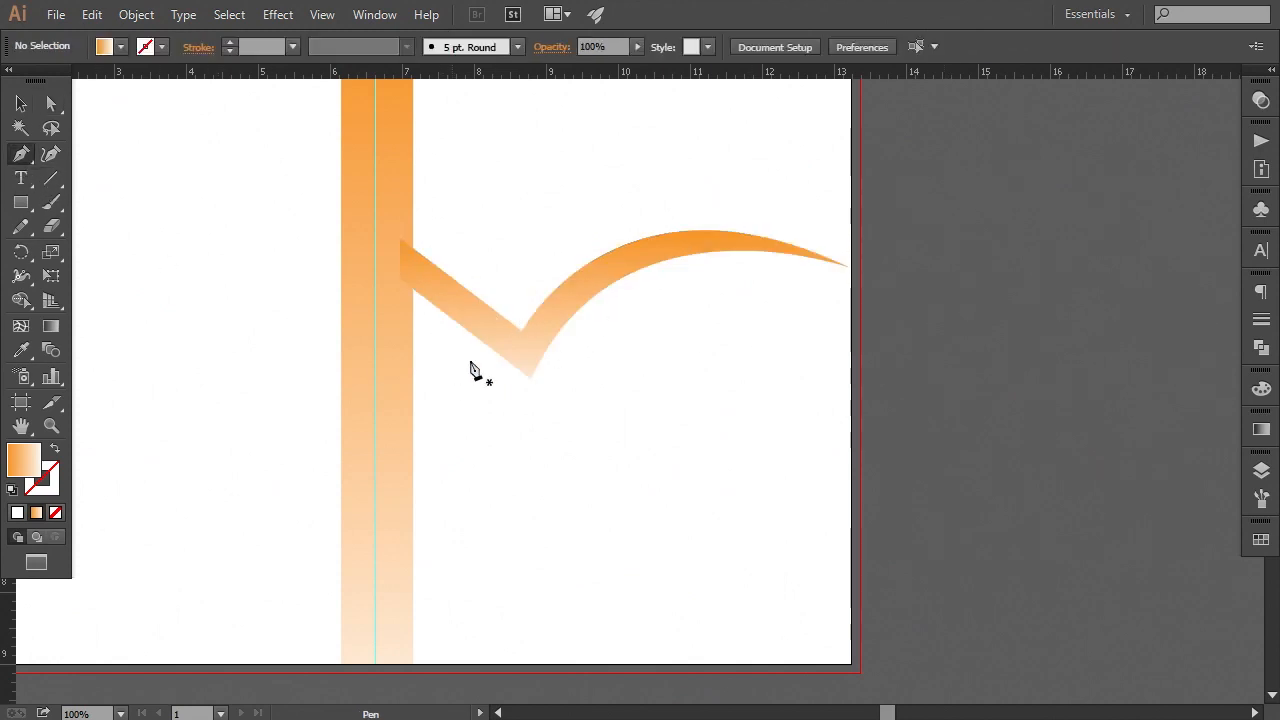
{"action": "left_click", "coordinate": [477, 310]}
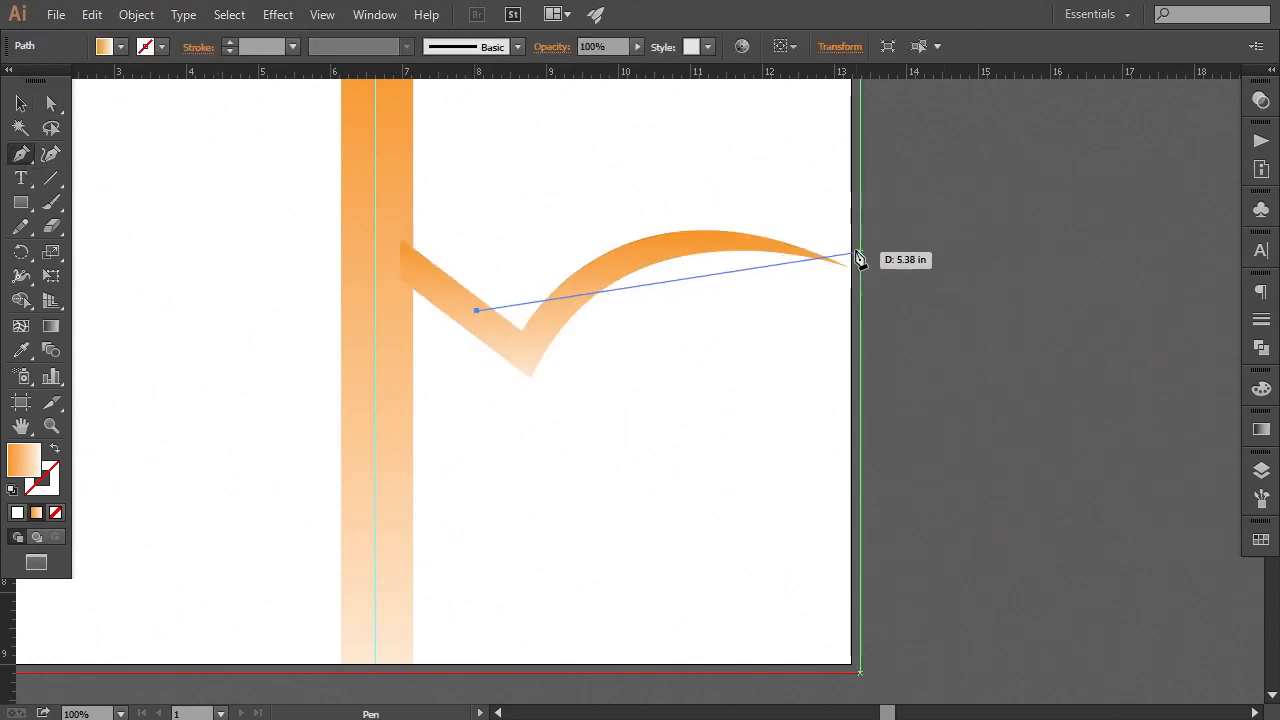
{"action": "left_click_drag", "start_coordinate": [850, 241], "coordinate": [858, 275]}
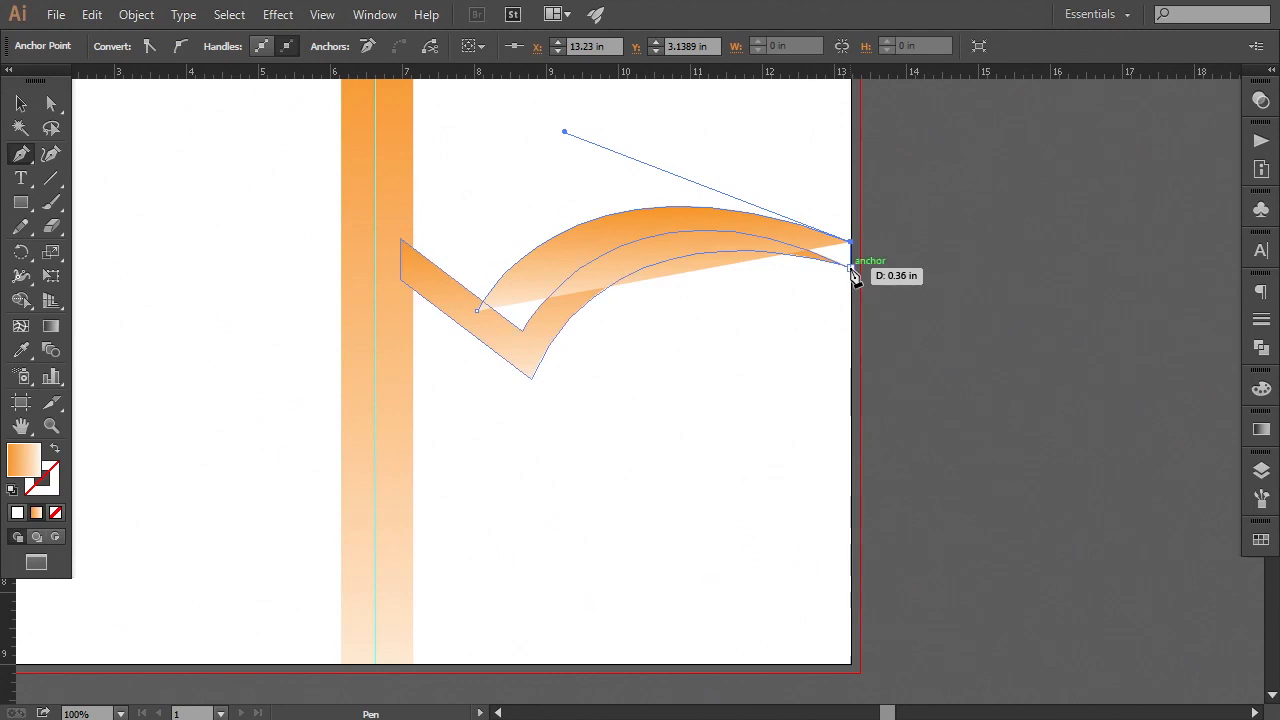
{"action": "left_click", "coordinate": [851, 268]}
{"action": "mouse_move", "coordinate": [524, 355]}
{"action": "left_mouse_down"}
{"action": "mouse_move", "coordinate": [457, 509]}
{"action": "mouse_move", "coordinate": [414, 529]}
{"action": "mouse_move", "coordinate": [525, 364]}
{"action": "left_mouse_up"}
{"action": "left_click", "coordinate": [477, 313]}
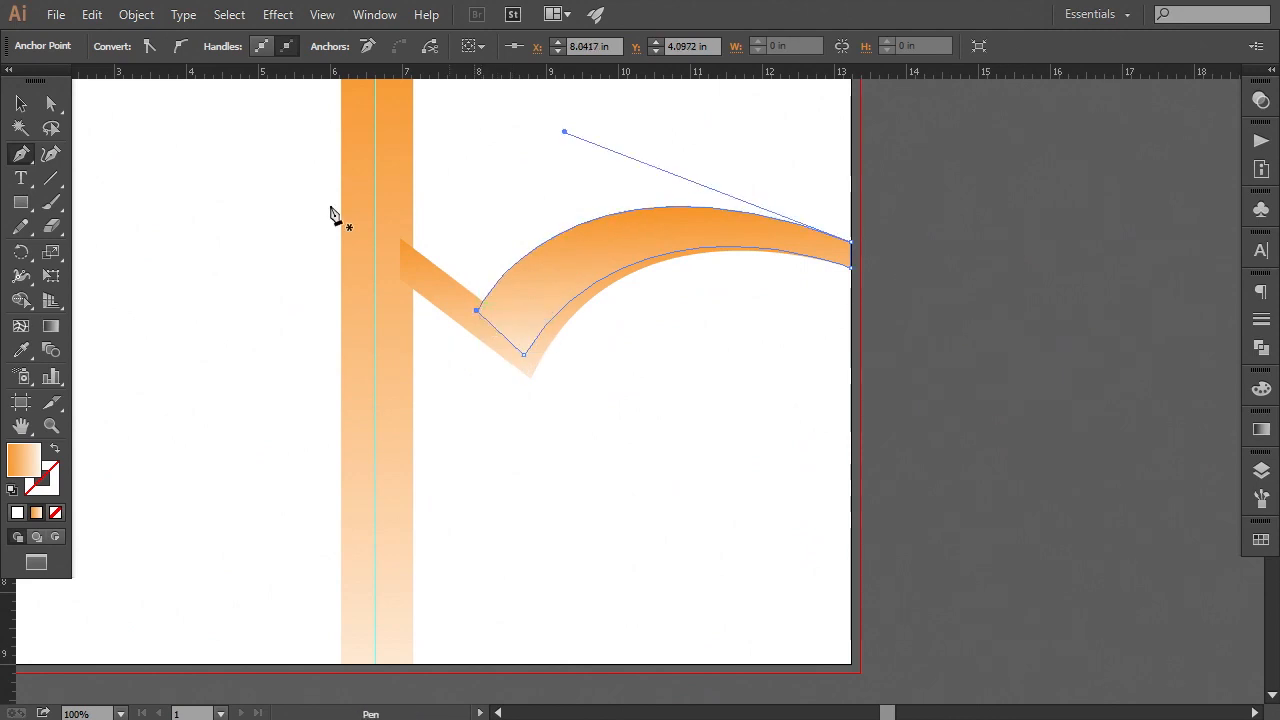
- Send the second curved shape to the back, behind the V-shaped band
{"action": "left_click", "coordinate": [21, 103]}
{"action": "right_click", "coordinate": [540, 303]}
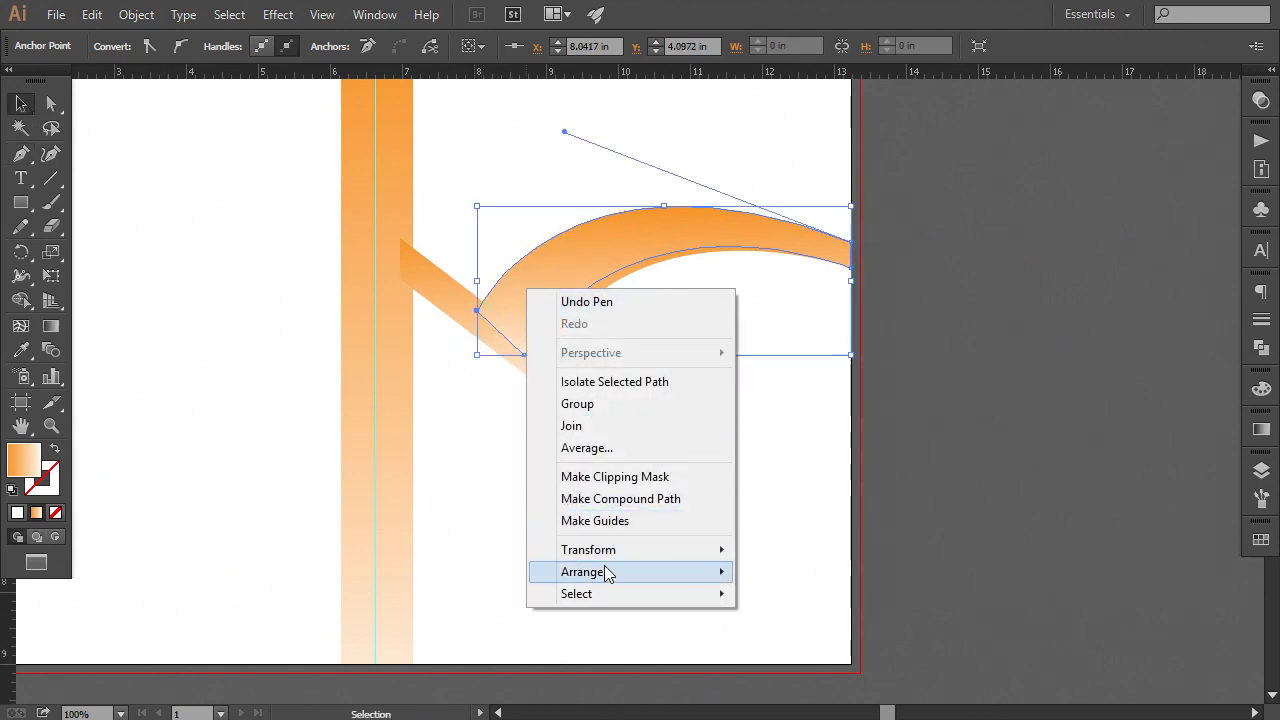
{"action": "left_click", "coordinate": [812, 638]}
- Adjust the curve handle of the second shape's lower edge so the curve bows slightly further upward
{"action": "key", "text": "ctrl+="}
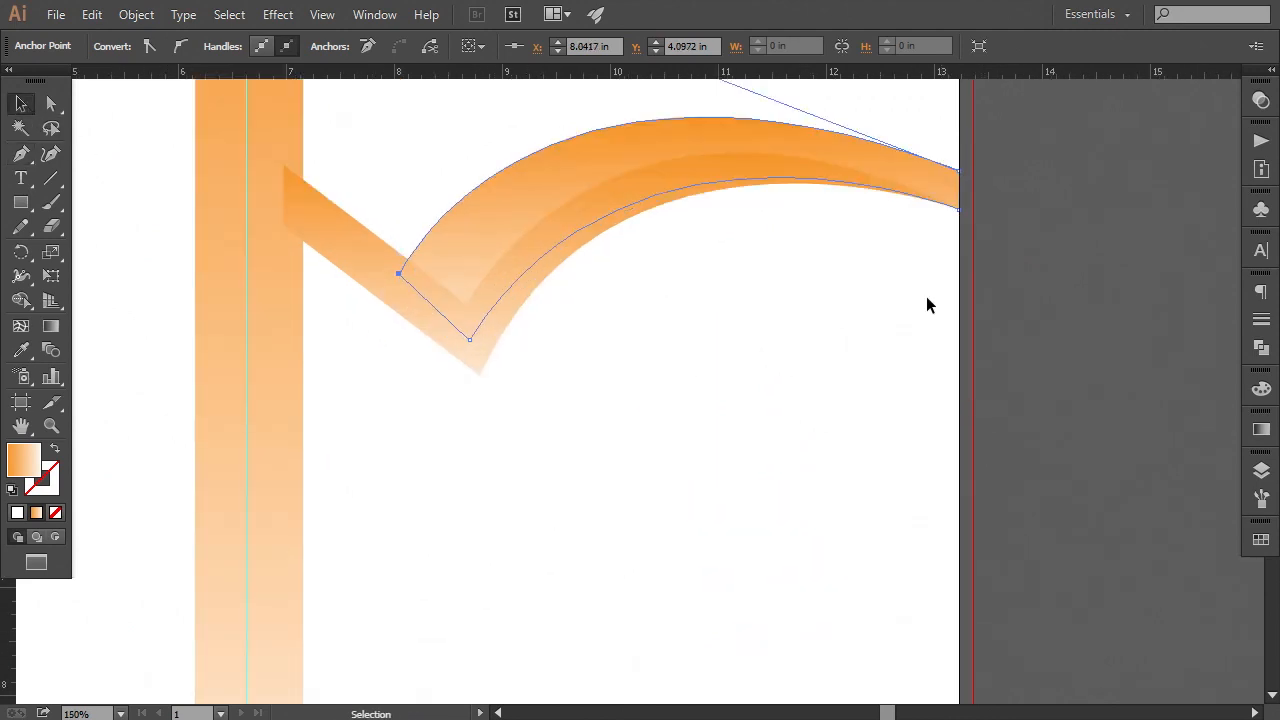
{"action": "left_click_drag", "start_coordinate": [926, 296], "coordinate": [903, 366]}
{"action": "left_click", "coordinate": [21, 103]}
{"action": "left_click", "coordinate": [48, 104]}
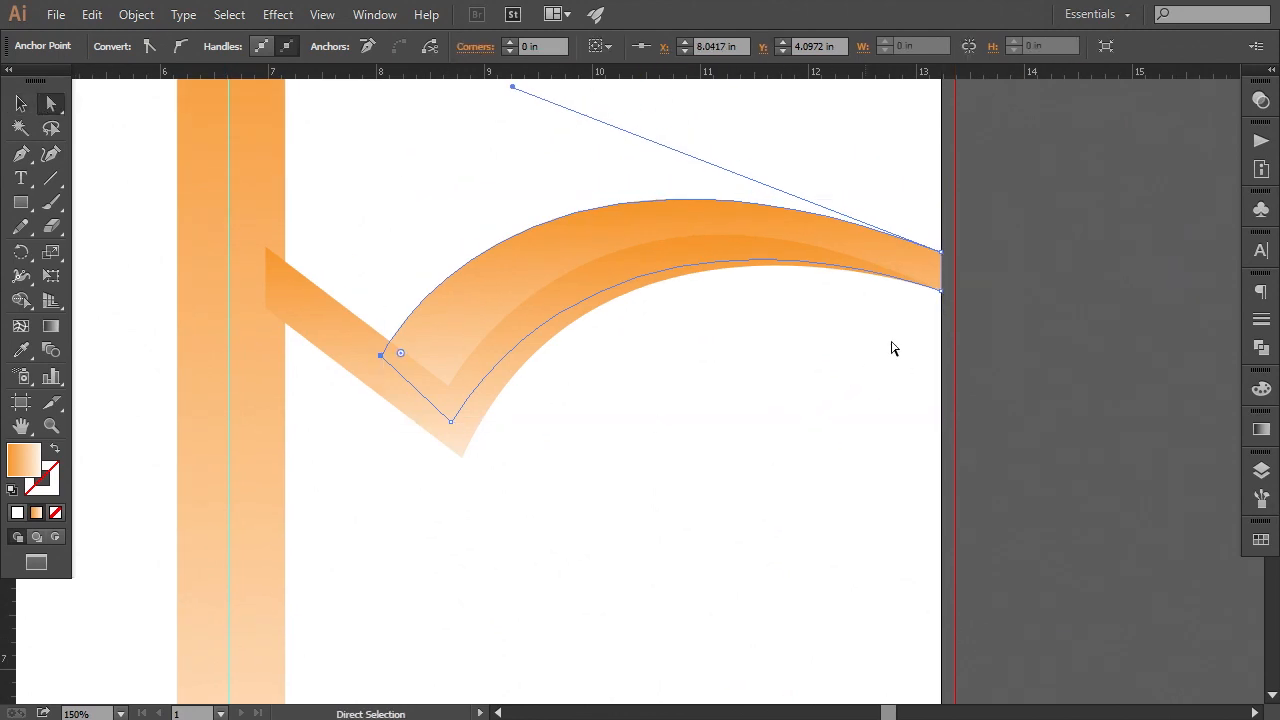
{"action": "left_click", "coordinate": [940, 292]}
{"action": "left_click", "coordinate": [624, 143]}
{"action": "left_click", "coordinate": [893, 261]}
{"action": "left_click", "coordinate": [940, 291]}
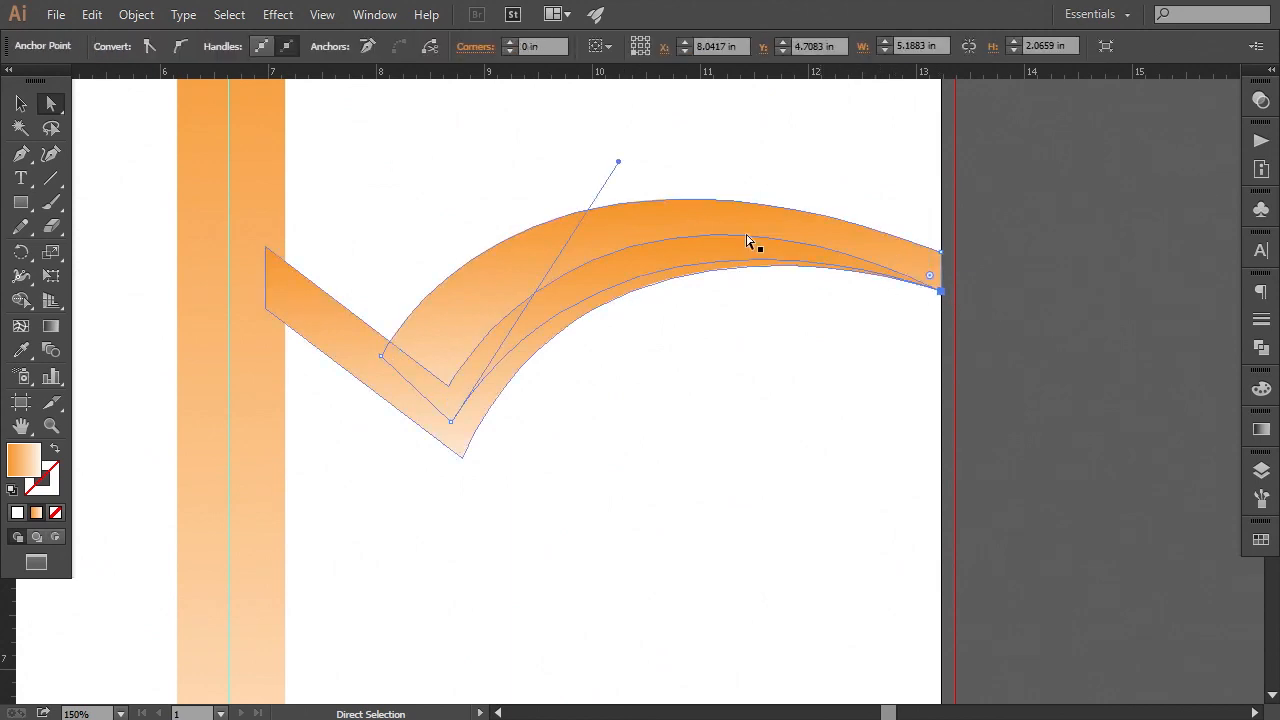
{"action": "left_click_drag", "start_coordinate": [619, 161], "coordinate": [629, 145]}
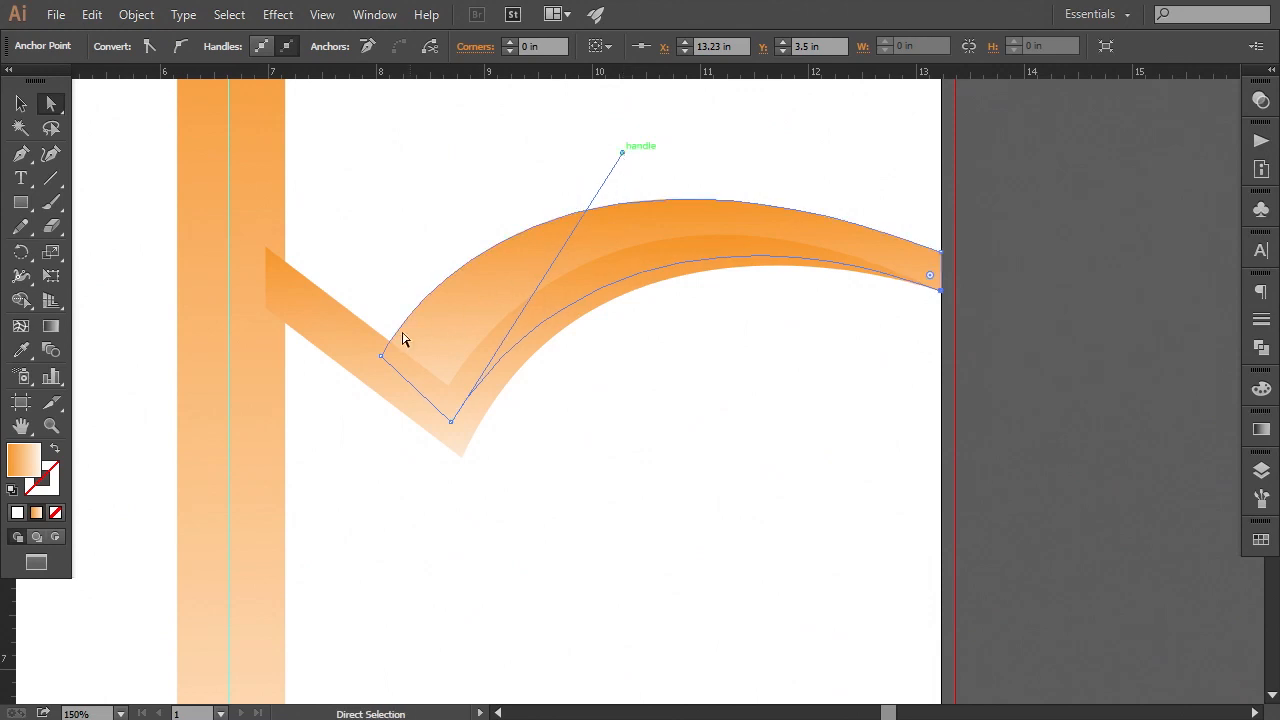
- Nudge the second shape's upper-left corner anchor down and right to about X 8.19 in, Y 4.22 in
{"action": "left_click", "coordinate": [383, 356]}
{"action": "key", "text": "Down"}
{"action": "key", "text": "Down"}
{"action": "key", "text": "Down"}
{"action": "key", "text": "Down"}
{"action": "key", "text": "Down"}
{"action": "key", "text": "Down"}
{"action": "key", "text": "Down"}
{"action": "key", "text": "Down"}
{"action": "key", "text": "Down"}
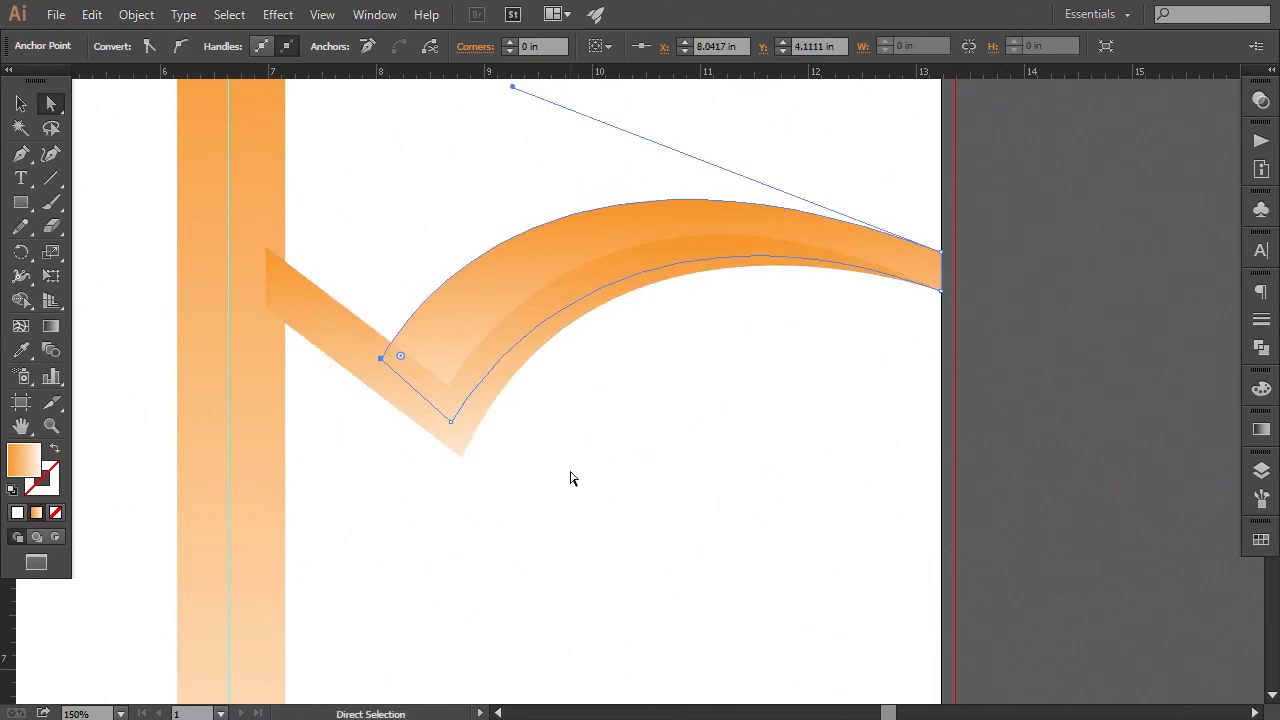
{"action": "key", "text": "Right"}
{"action": "key", "text": "Right"}
{"action": "key", "text": "Right"}
{"action": "key", "text": "Right"}
{"action": "key", "text": "Right"}
{"action": "key", "text": "Right"}
{"action": "key", "text": "Right"}
{"action": "key", "text": "Right"}
{"action": "key", "text": "Right"}
{"action": "key", "text": "Right"}
{"action": "key", "text": "Right"}
{"action": "key", "text": "Right"}
{"action": "key", "text": "Right"}
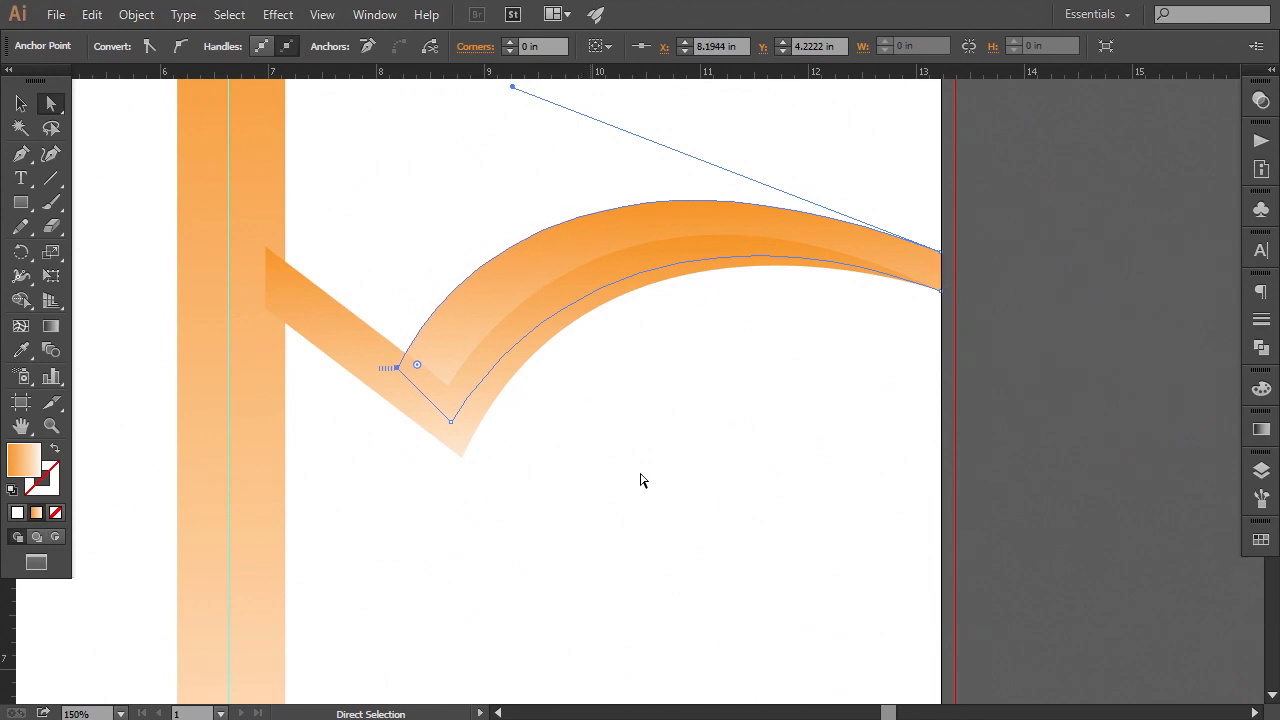
- Lower the second shape's upper right-end anchor to about Y 3.19 in and adjust its curve handle slightly
{"action": "left_click", "coordinate": [937, 251]}
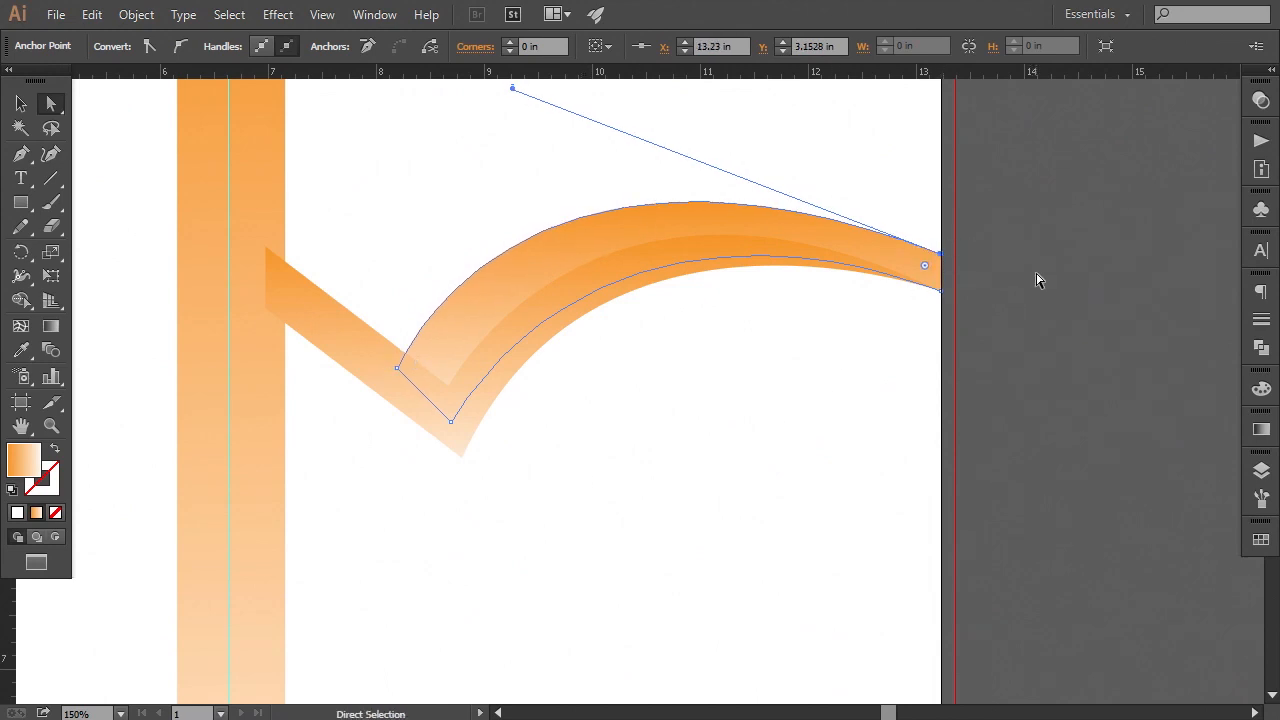
{"action": "key", "text": "Down"}
{"action": "key", "text": "Down"}
{"action": "key", "text": "Down"}
{"action": "key", "text": "Down"}
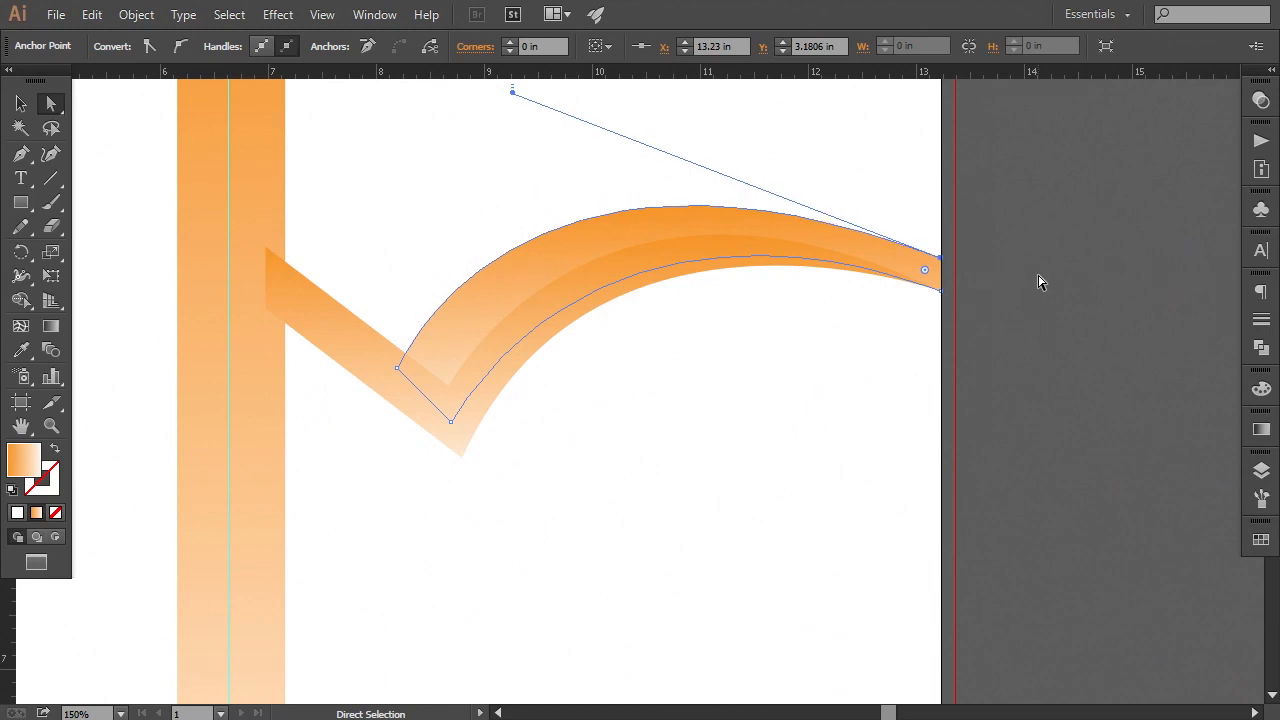
{"action": "key", "text": "Up"}
{"action": "left_click_drag", "start_coordinate": [513, 97], "coordinate": [519, 92]}
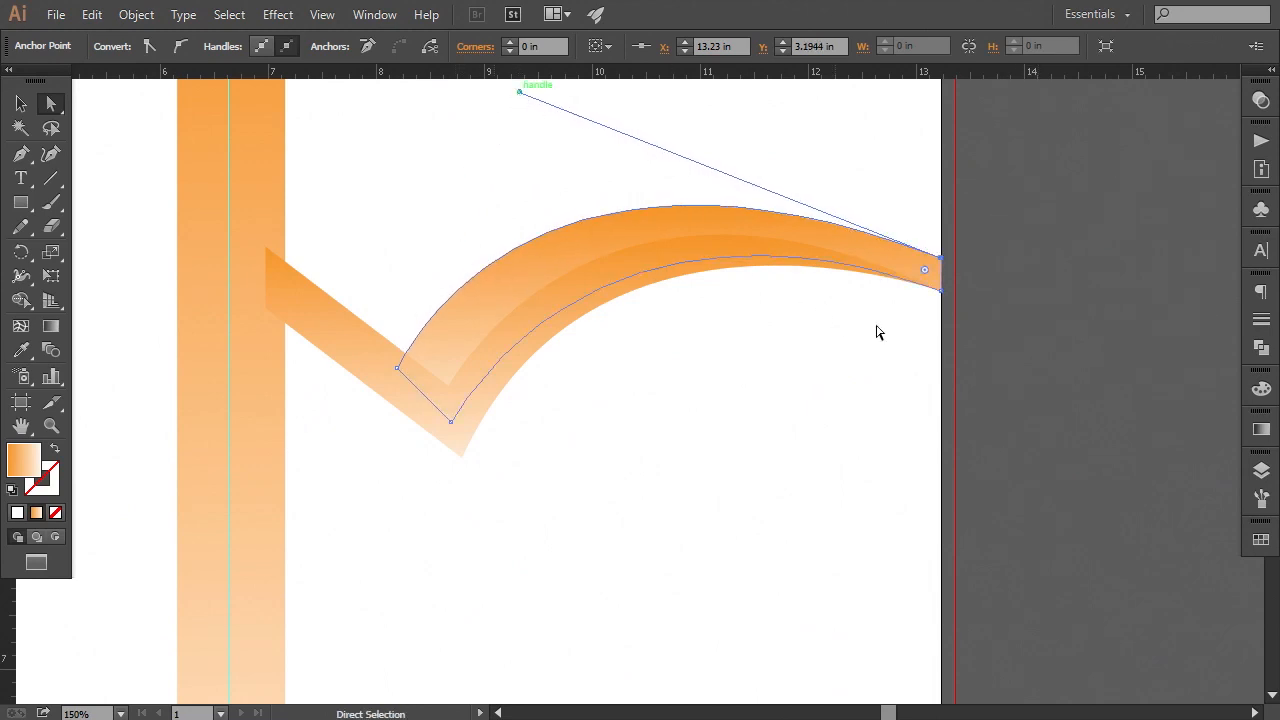
{"action": "left_click", "coordinate": [705, 427]}
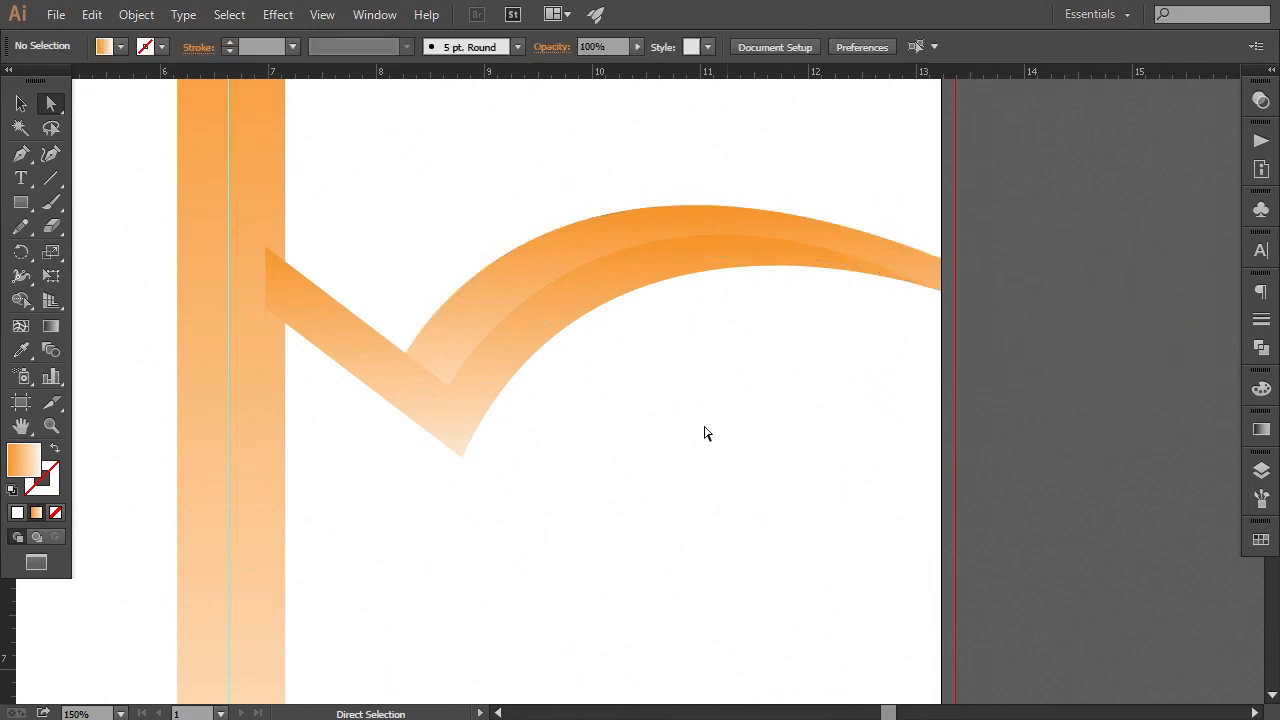
- Fine-tune the second shape's upper-left corner anchor to about X 8.21 in, Y 4.24 in
{"action": "key", "text": "ctrl+minus"}
{"action": "key", "text": "ctrl+minus"}
{"action": "key", "text": "ctrl+equal"}
{"action": "key", "text": "ctrl+equal"}
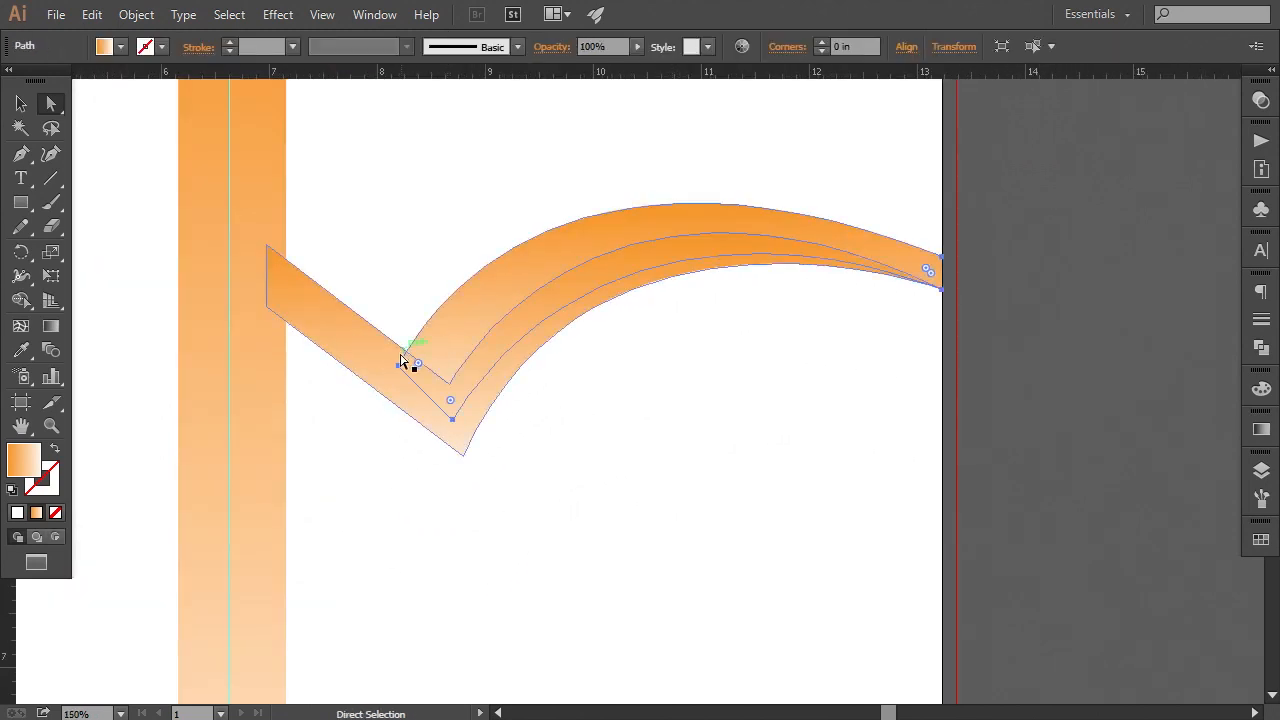
{"action": "left_click", "coordinate": [401, 366]}
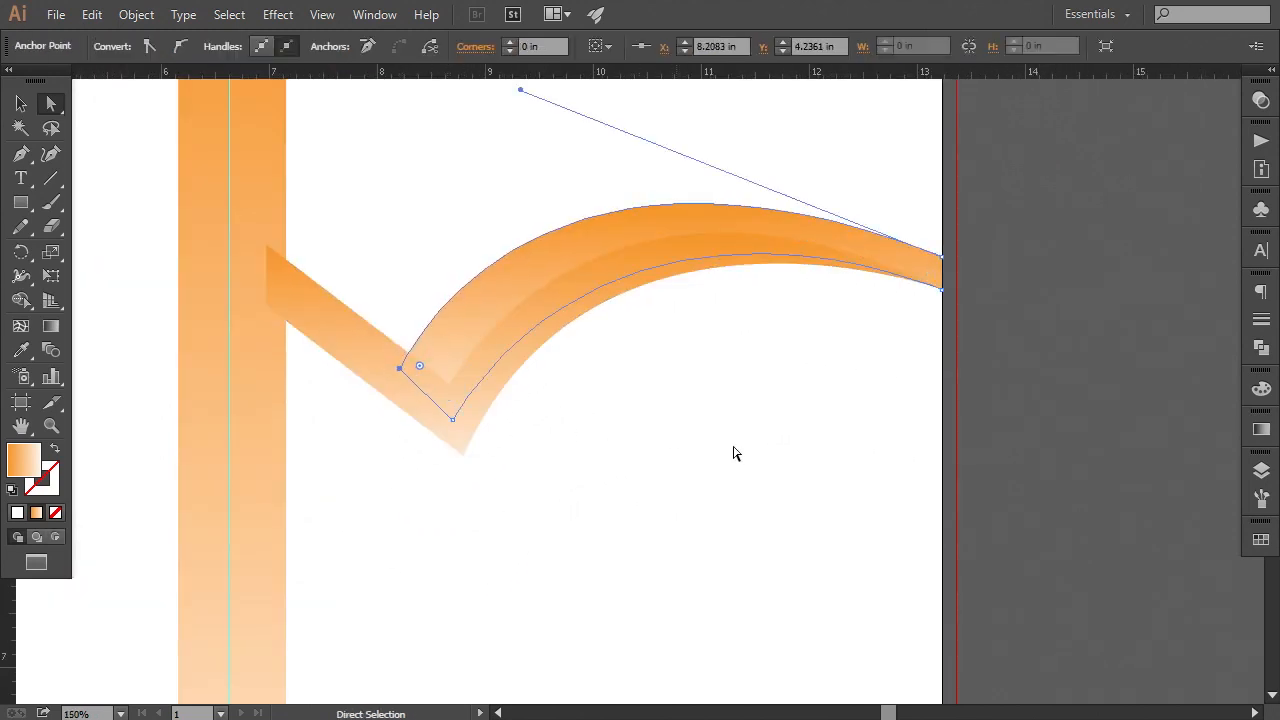
{"action": "left_click", "coordinate": [1013, 475]}
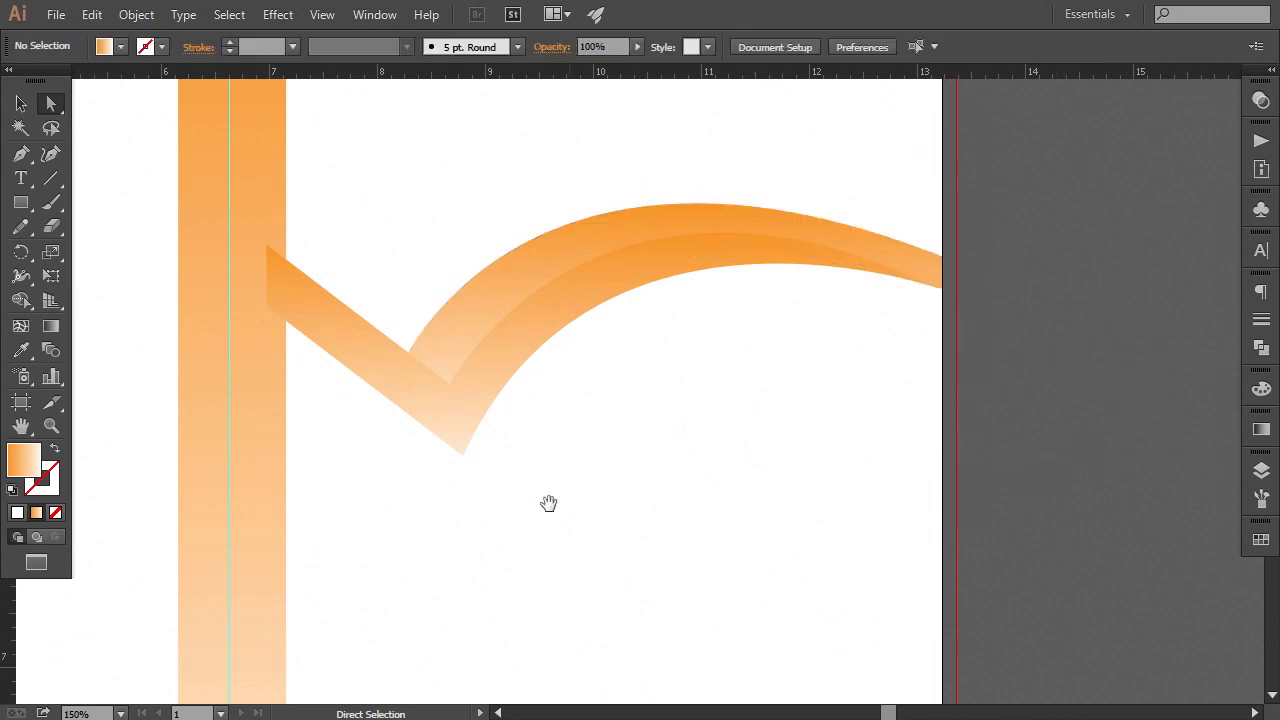
- Draw a closed triangle with the Pen tool from the band's lower spine anchor down to about X 6.97 in, Y 5.47 in and across to its lower corner
{"action": "left_click_drag", "start_coordinate": [549, 503], "coordinate": [595, 493]}
{"action": "left_click", "coordinate": [21, 154]}
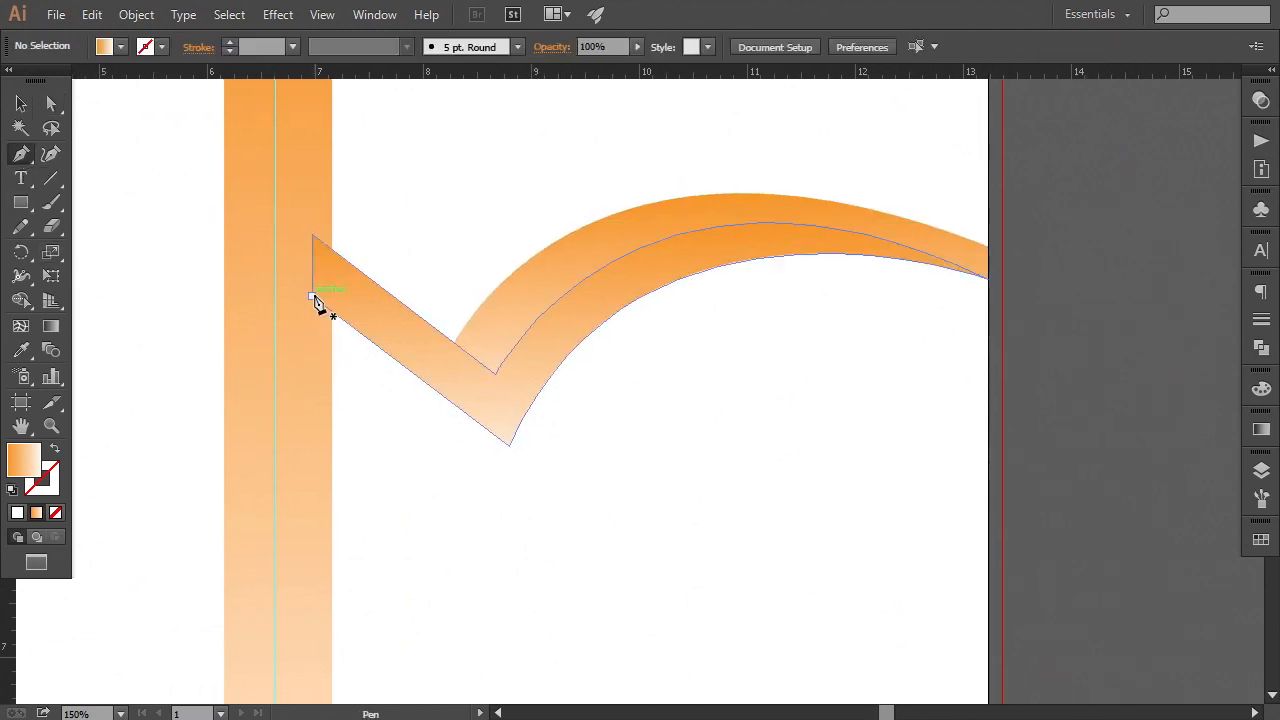
{"action": "left_click", "coordinate": [312, 297]}
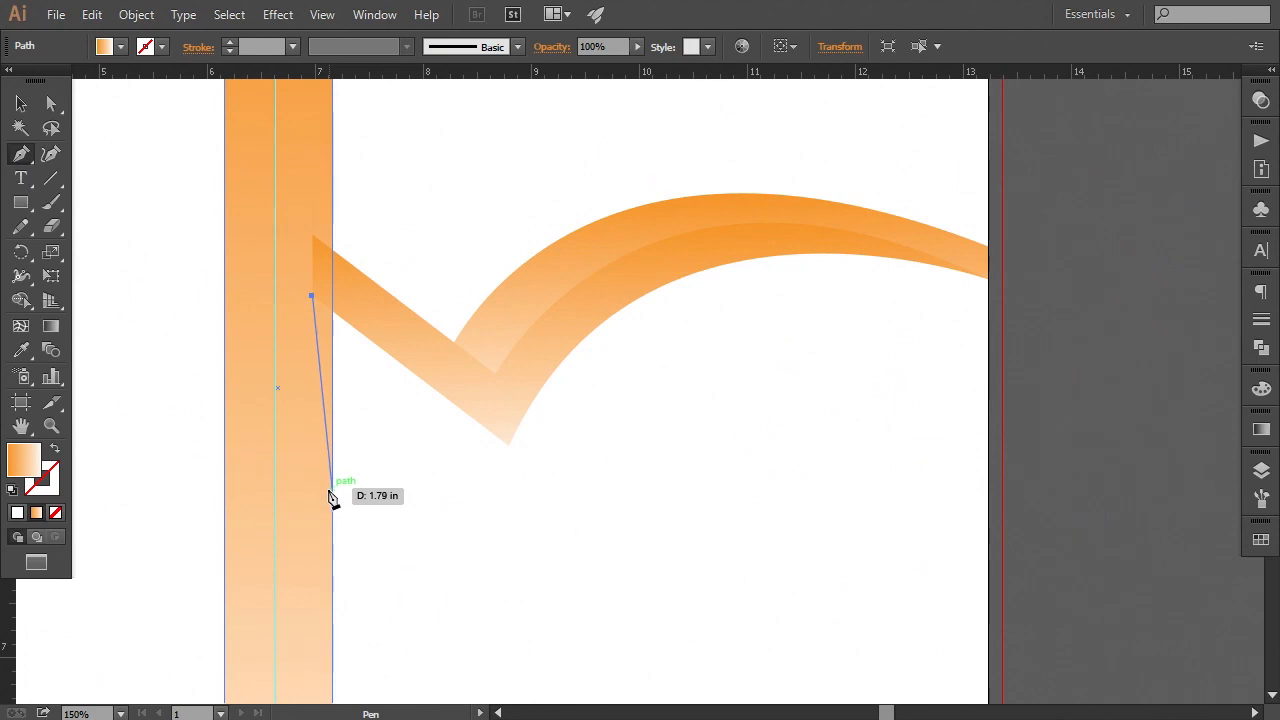
{"action": "left_click", "coordinate": [312, 491]}
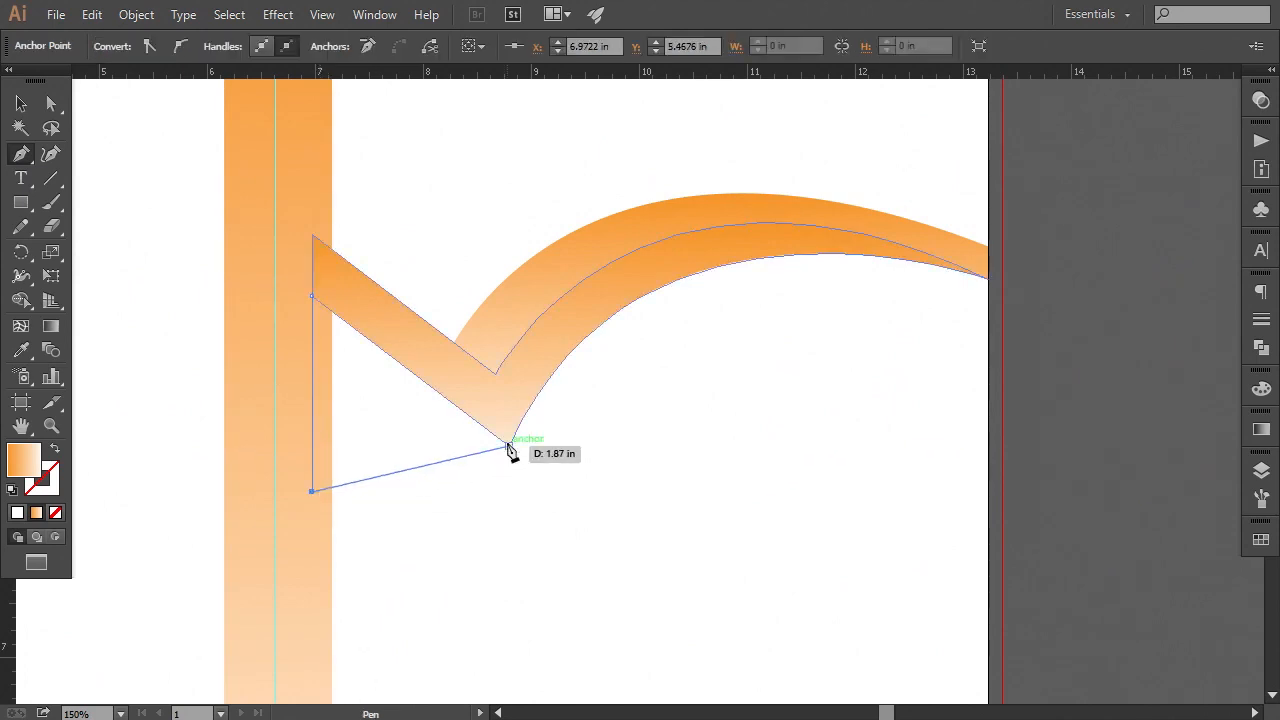
{"action": "left_click", "coordinate": [509, 446]}
{"action": "left_click", "coordinate": [312, 297]}
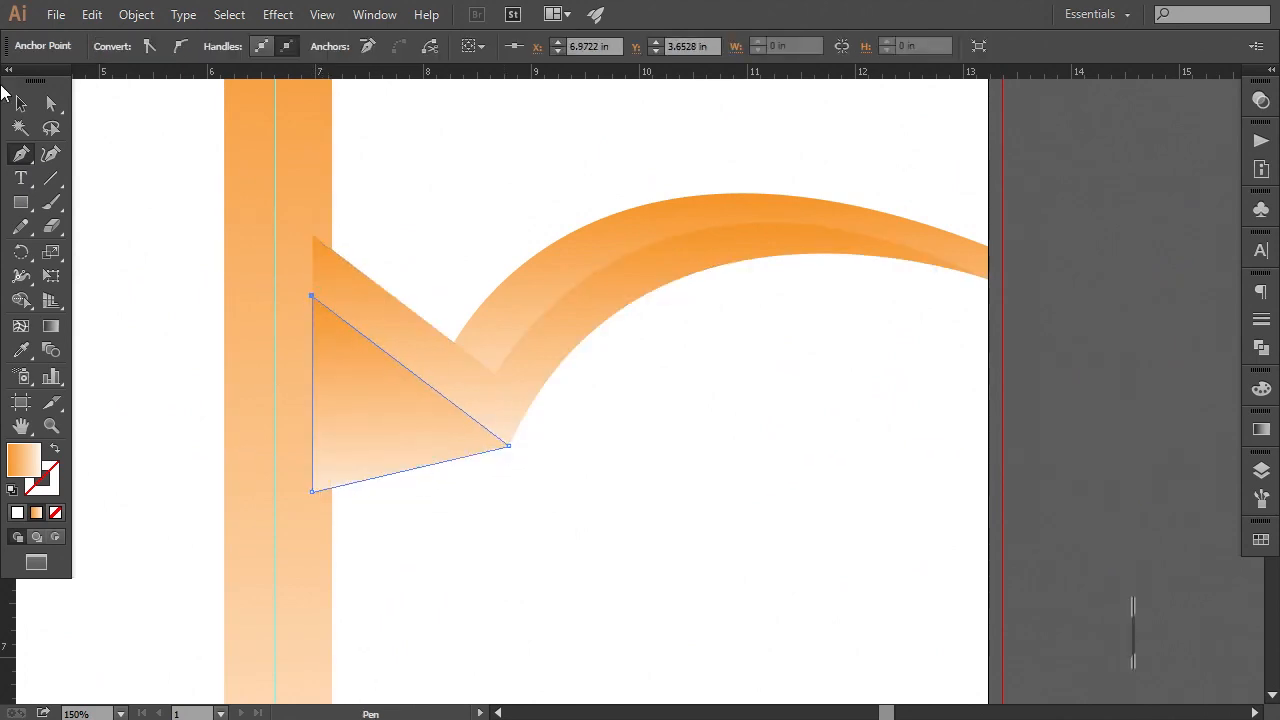
- Move the triangle's lower anchor on the spine down to about Y 5.58 in
{"action": "left_click", "coordinate": [51, 103]}
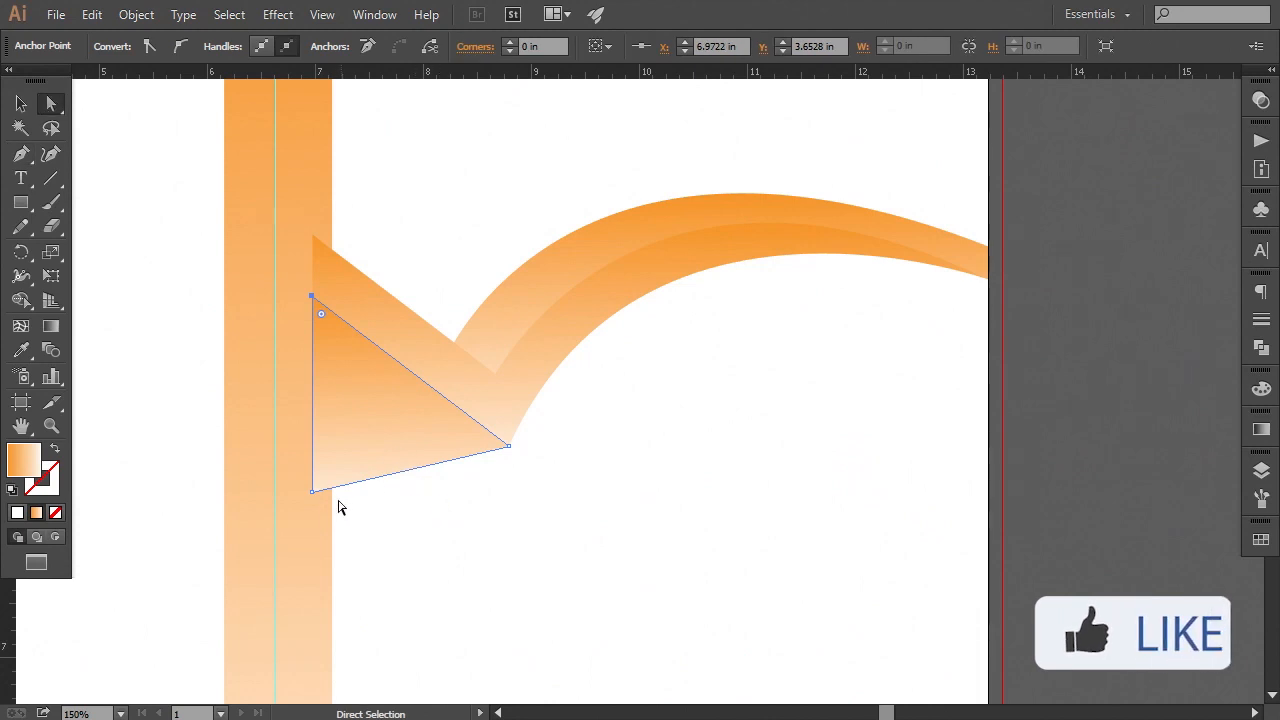
{"action": "left_click_drag", "start_coordinate": [312, 491], "coordinate": [313, 497]}
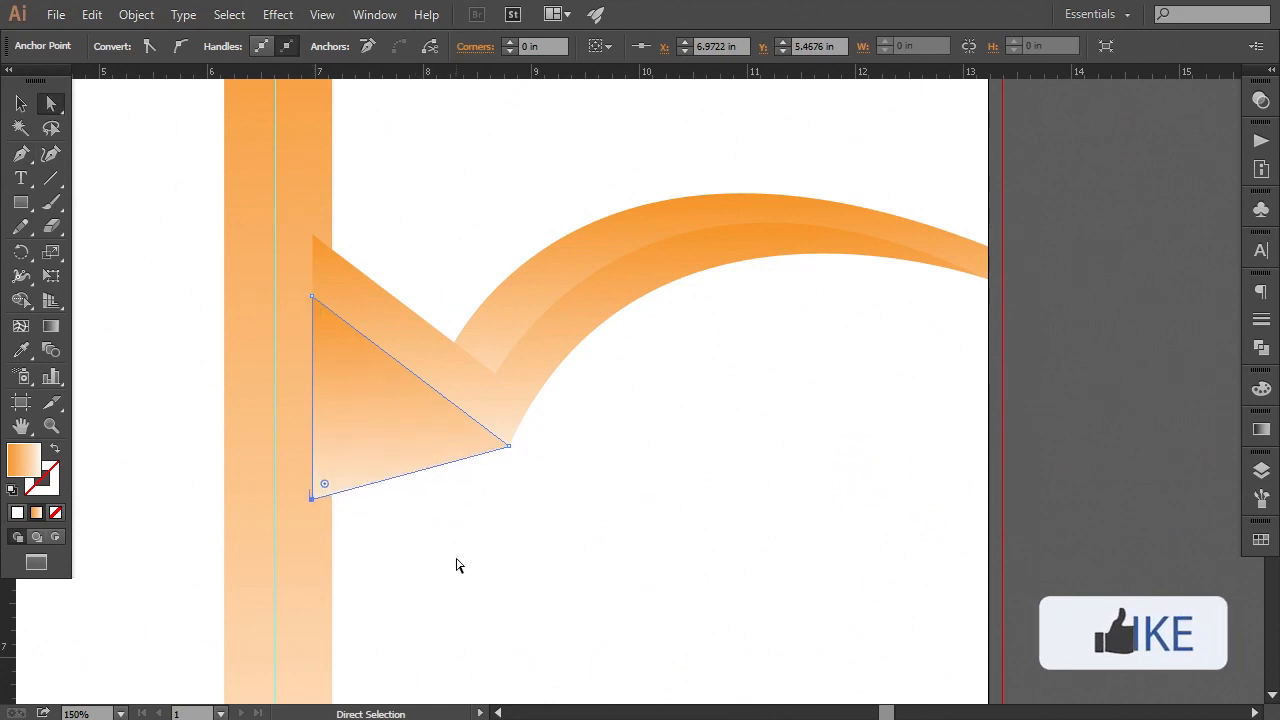
{"action": "key", "text": "Down"}
{"action": "key", "text": "Down"}
{"action": "key", "text": "Down"}
{"action": "key", "text": "Down"}
{"action": "key", "text": "Down"}
{"action": "key", "text": "Down"}
{"action": "key", "text": "Down"}
{"action": "key", "text": "Down"}
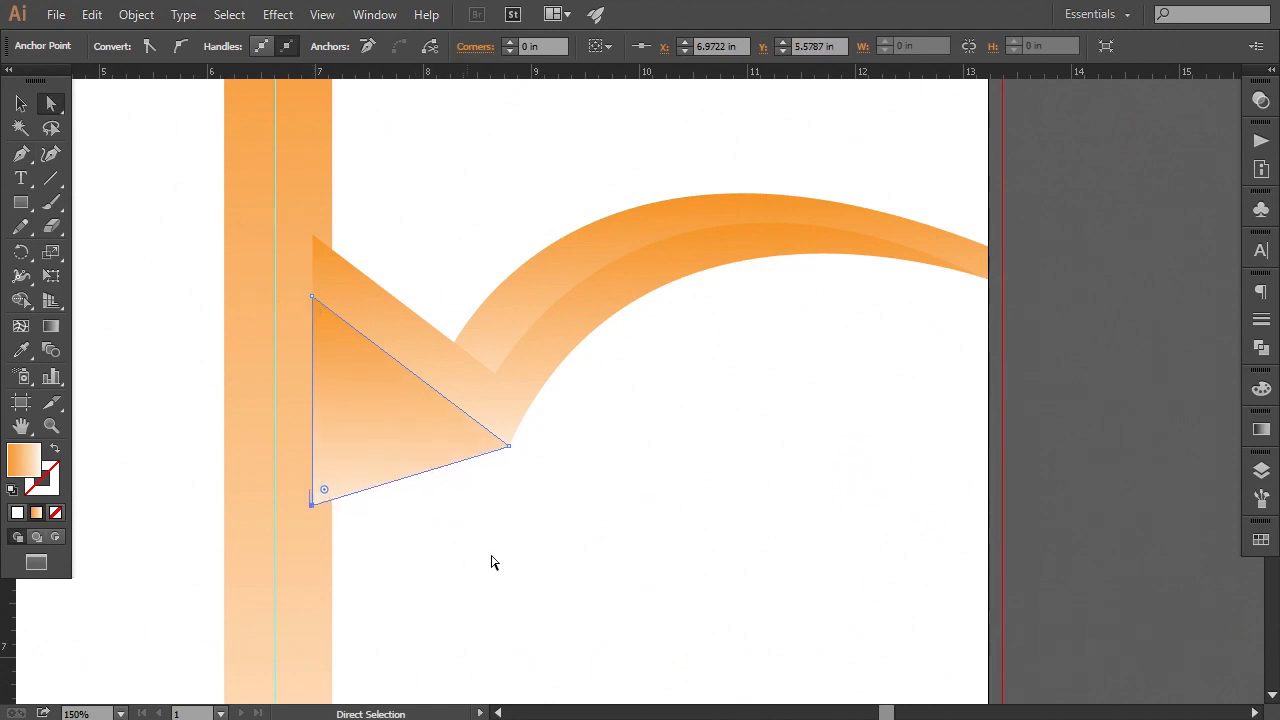
{"action": "left_click", "coordinate": [1053, 443]}
- Send the triangle, the V-shaped band and the second curved shape to the back, behind the spine
{"action": "key", "text": "ctrl+minus"}
{"action": "key", "text": "ctrl+minus"}
{"action": "left_click", "coordinate": [21, 103]}
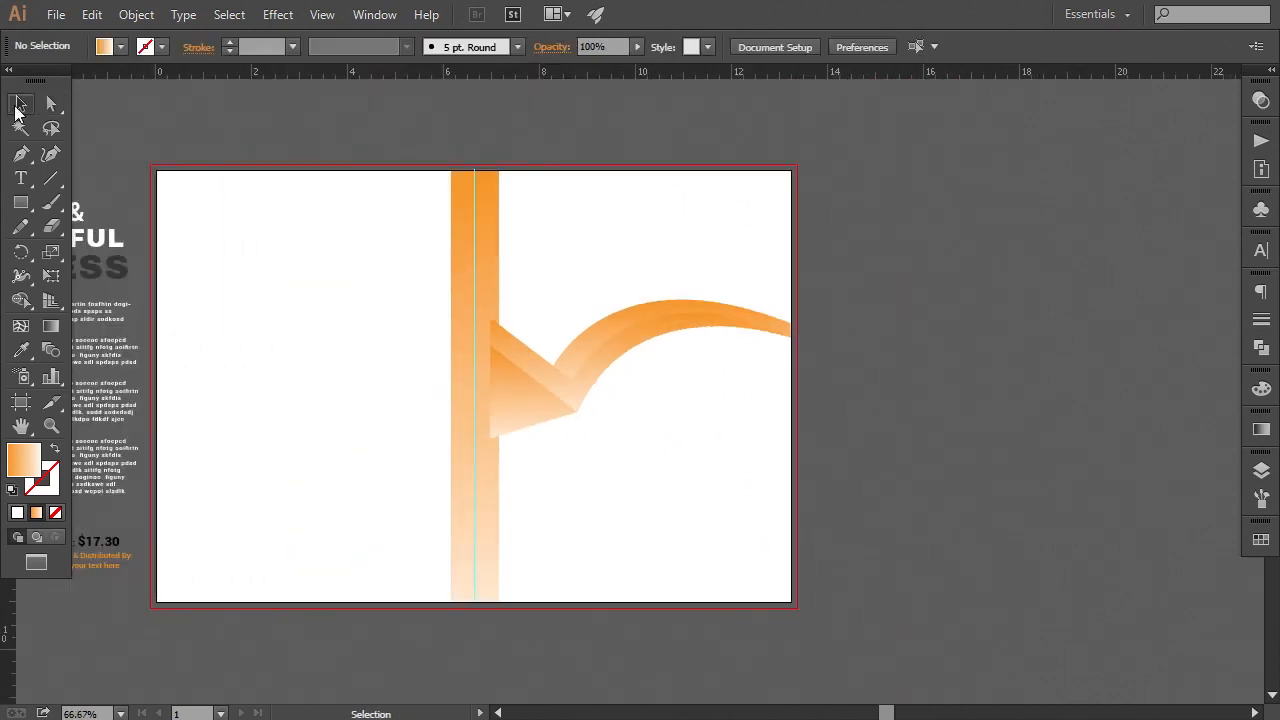
{"action": "left_click", "coordinate": [572, 370]}
{"action": "right_click", "coordinate": [574, 412]}
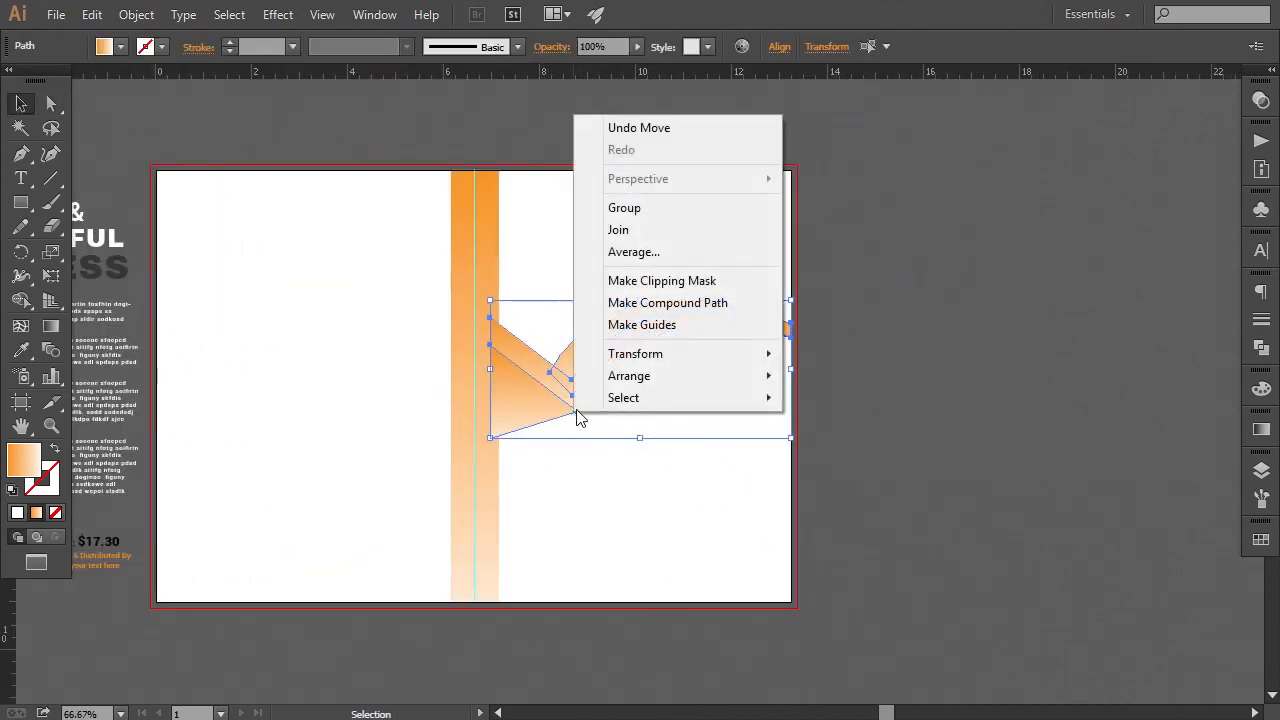
{"action": "mouse_move", "coordinate": [590, 376]}
{"action": "left_click", "coordinate": [846, 442]}
{"action": "left_click", "coordinate": [910, 446]}
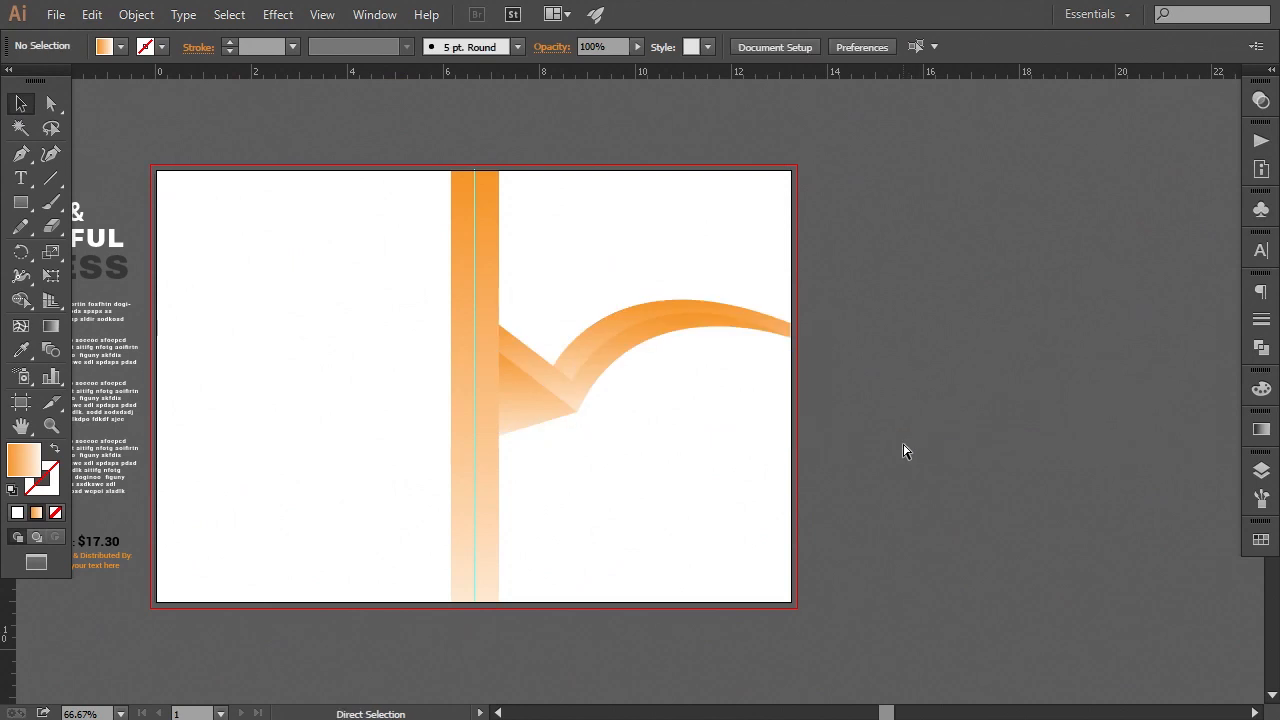
- Run the triangle's linear gradient horizontally, from orange at the spine to pale at its outer corner
{"action": "key", "text": "ctrl+plus"}
{"action": "key", "text": "ctrl+plus"}
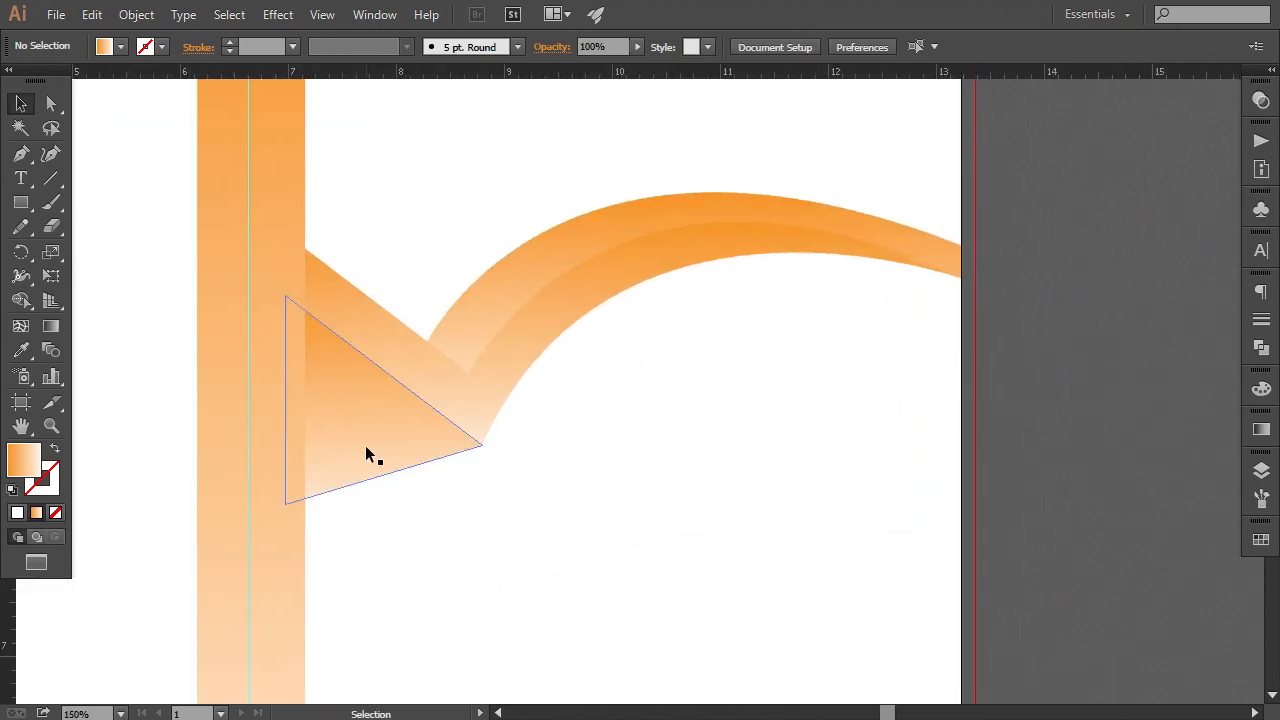
{"action": "left_click", "coordinate": [365, 447]}
{"action": "left_click", "coordinate": [57, 326]}
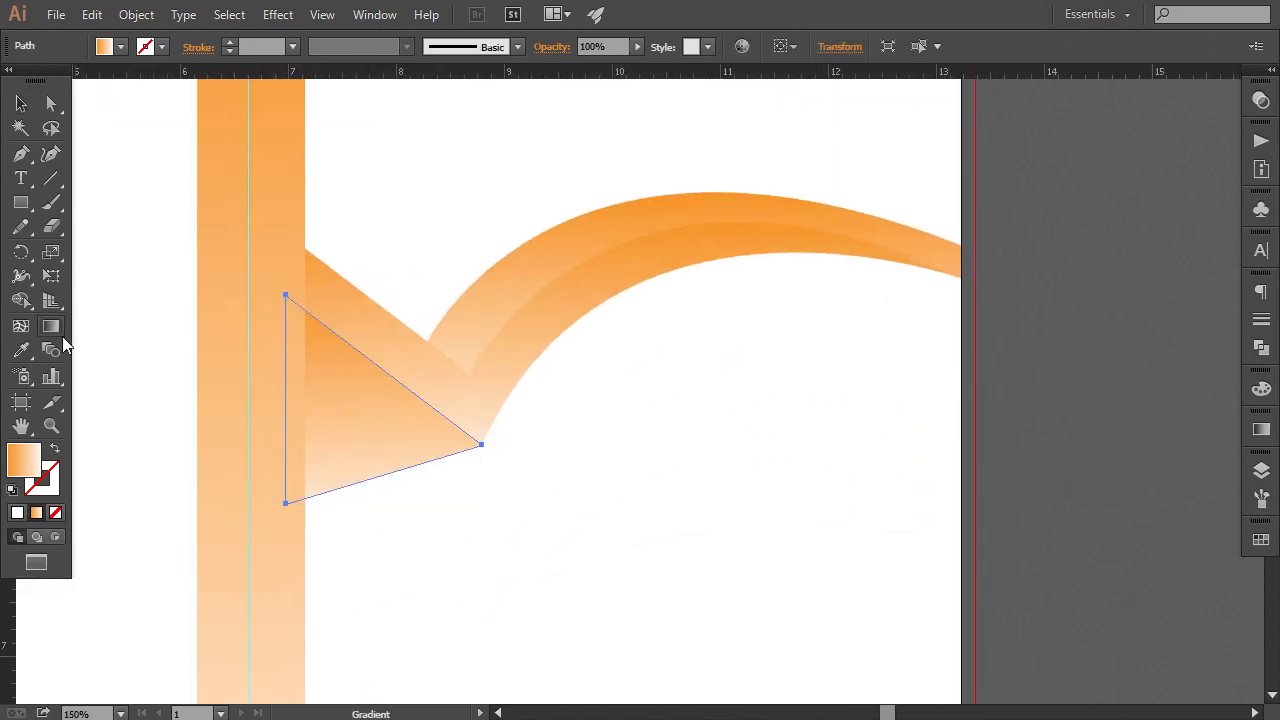
{"action": "left_click_drag", "start_coordinate": [496, 446], "coordinate": [251, 440]}
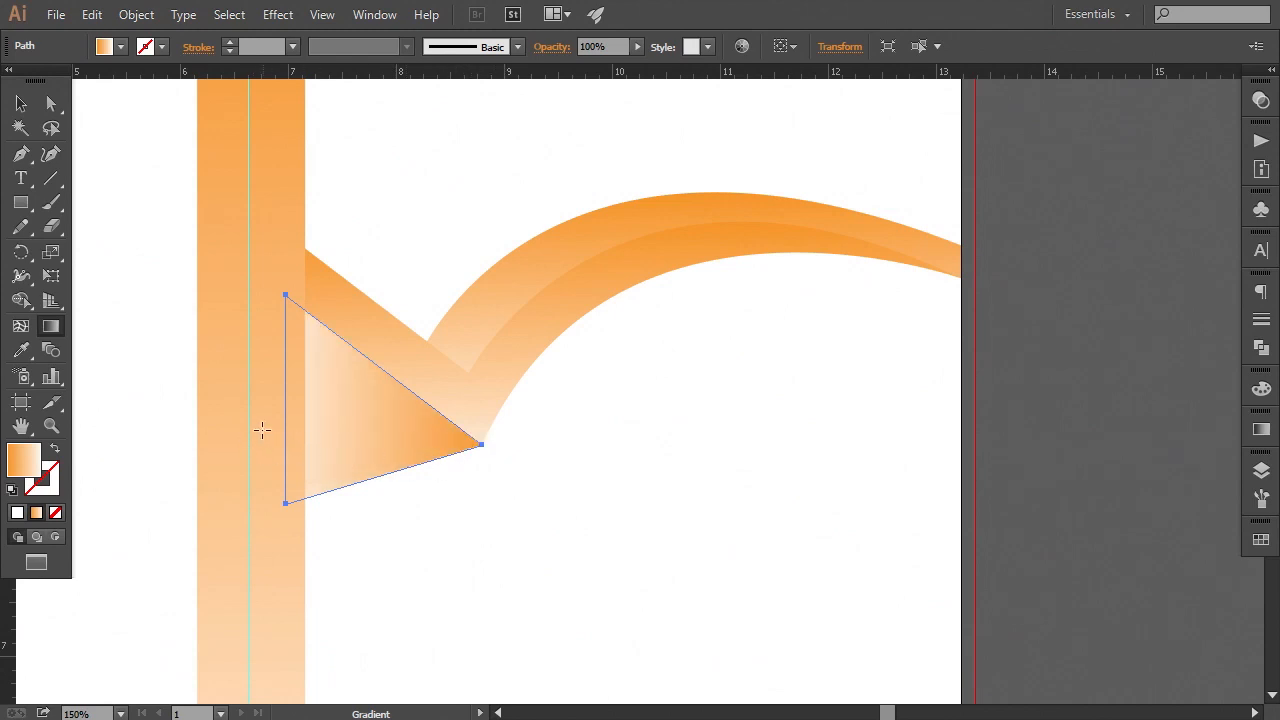
{"action": "left_click_drag", "start_coordinate": [262, 430], "coordinate": [526, 467]}
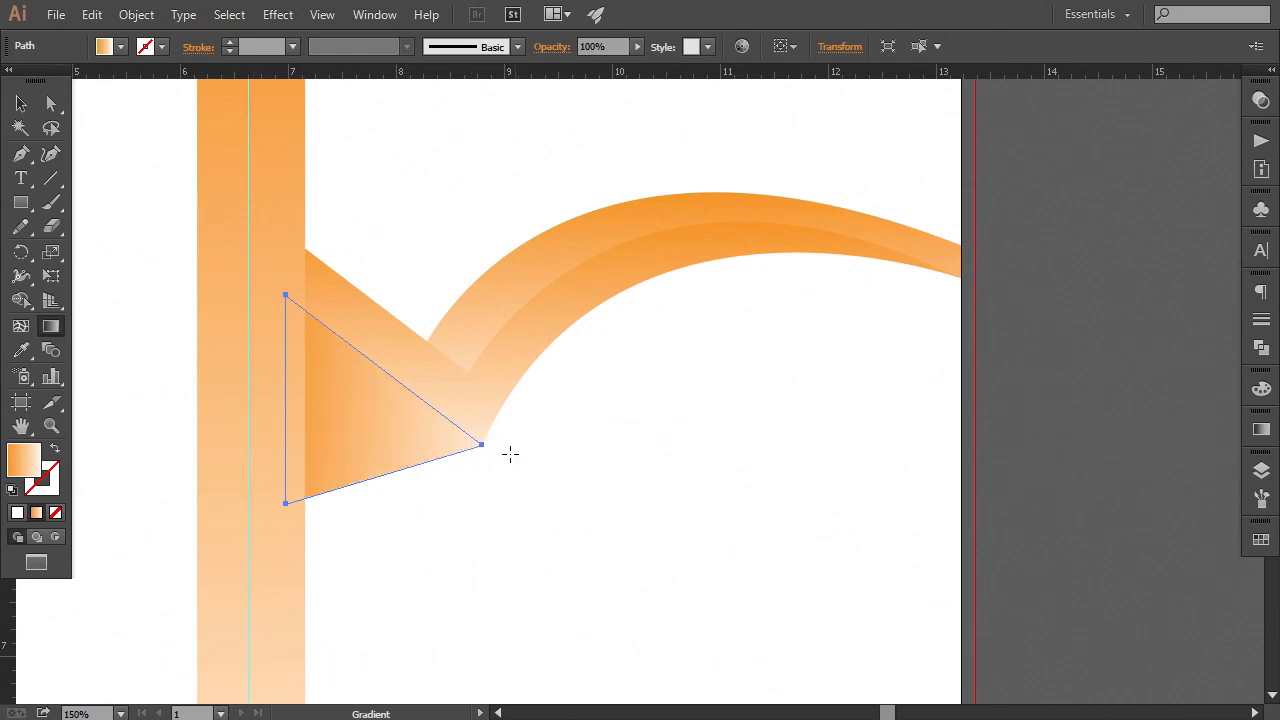
{"action": "left_click_drag", "start_coordinate": [266, 426], "coordinate": [552, 453]}
{"action": "left_click_drag", "start_coordinate": [257, 423], "coordinate": [512, 449]}
- Redirect the V-shaped band's gradient from orange at the spine to pale at the page's outer edge
{"action": "left_click", "coordinate": [23, 106]}
{"action": "left_click", "coordinate": [540, 331]}
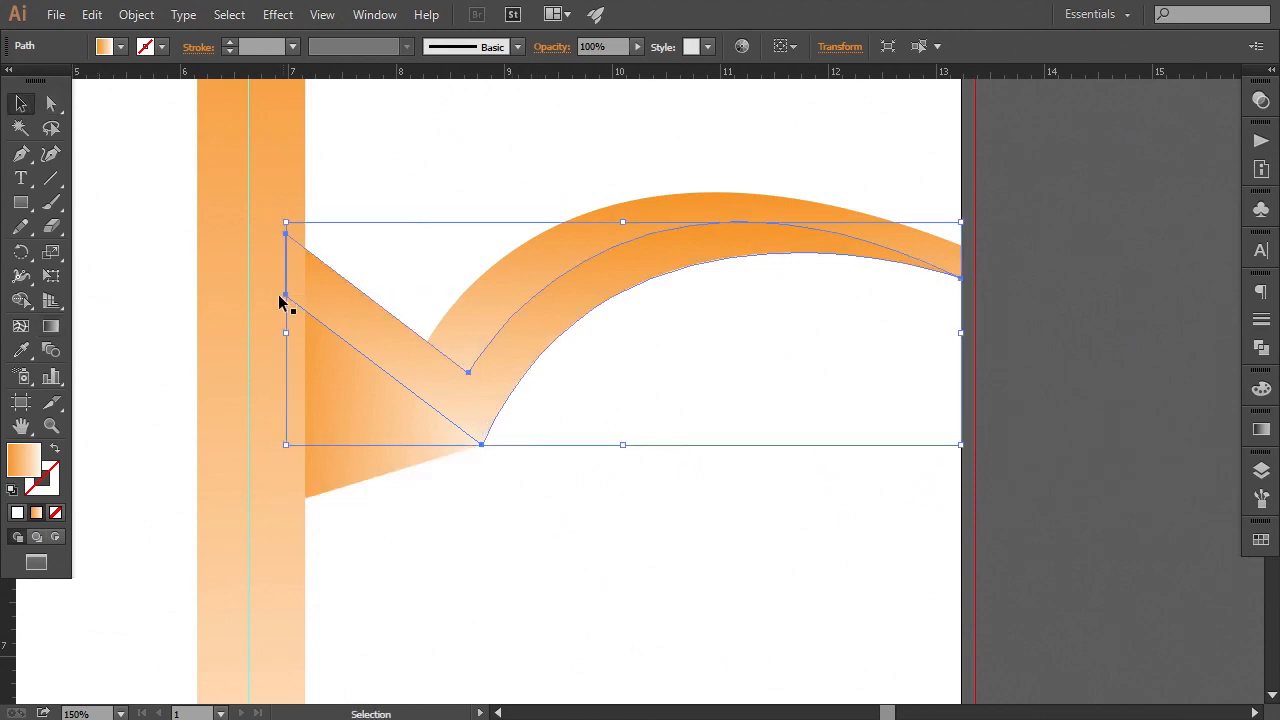
{"action": "left_click", "coordinate": [51, 326]}
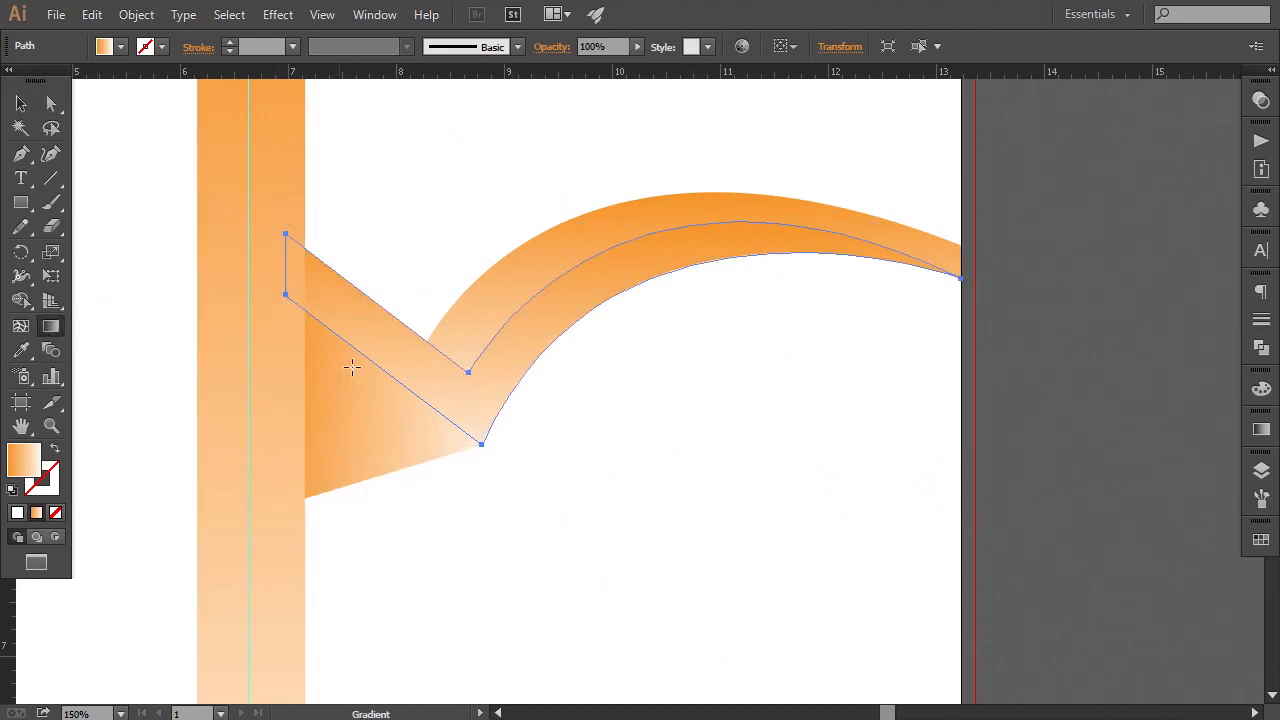
{"action": "mouse_move", "coordinate": [272, 296]}
{"action": "left_mouse_down"}
{"action": "mouse_move", "coordinate": [826, 286]}
{"action": "mouse_move", "coordinate": [944, 261]}
{"action": "left_mouse_up"}
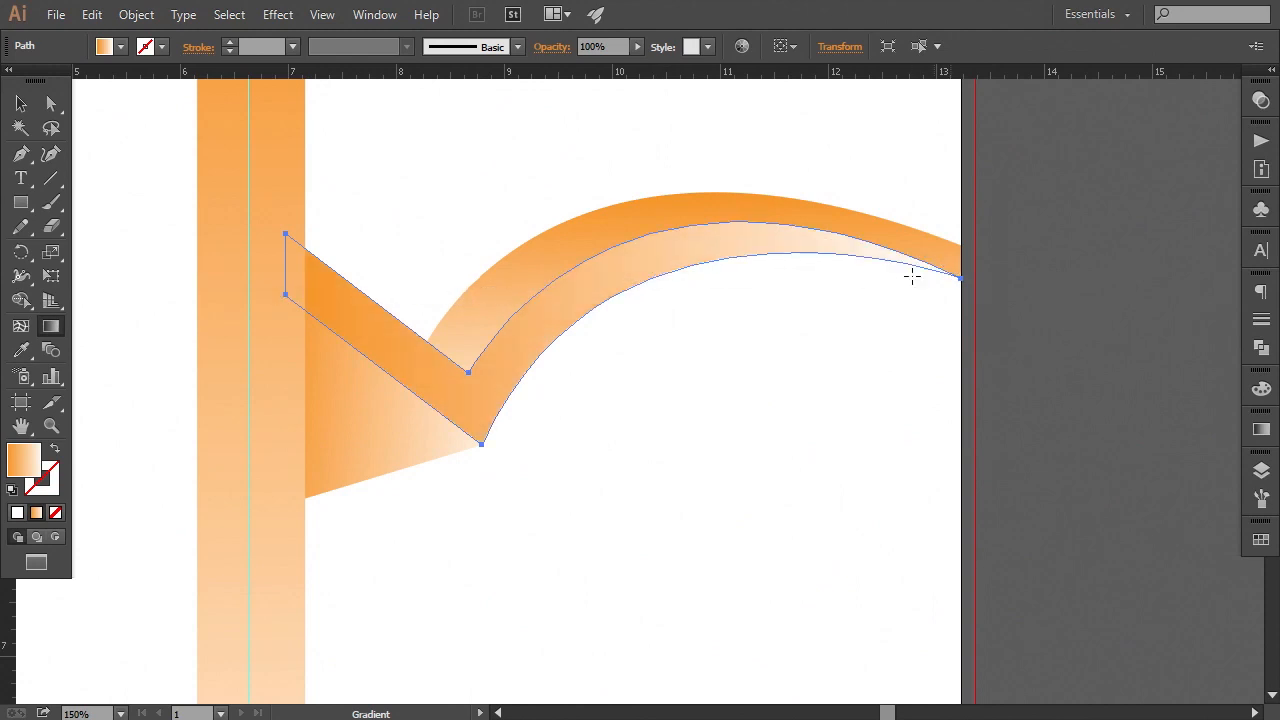
{"action": "left_click_drag", "start_coordinate": [279, 290], "coordinate": [998, 275]}
- Redirect the second curved shape's gradient from orange at the page's outer edge to pale at its inner end
{"action": "left_click", "coordinate": [20, 103]}
{"action": "left_click", "coordinate": [456, 324]}
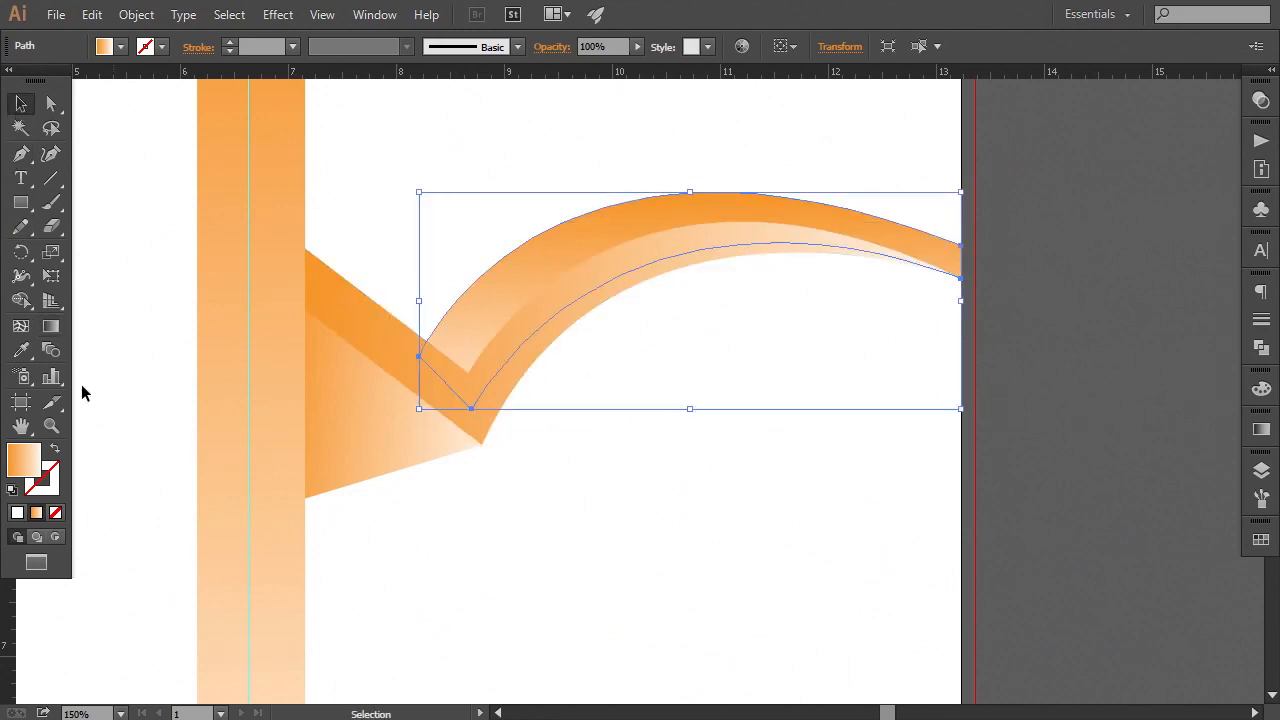
{"action": "left_click", "coordinate": [46, 332]}
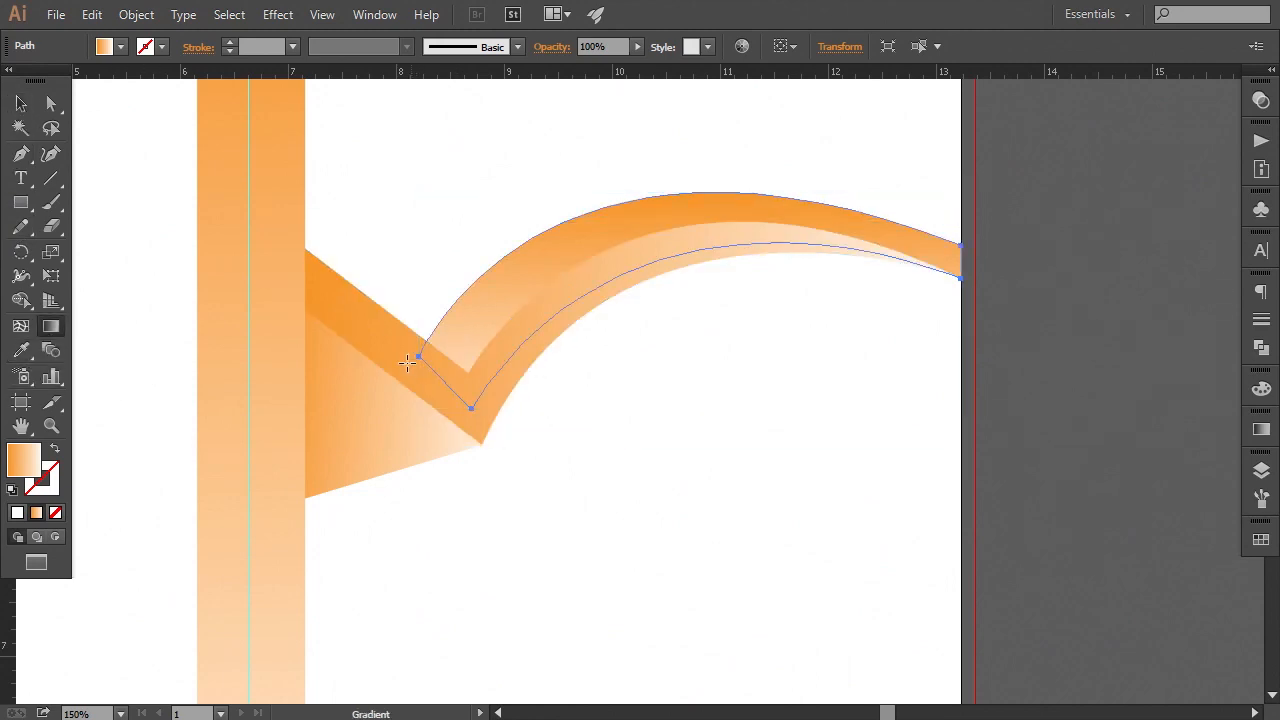
{"action": "left_click_drag", "start_coordinate": [406, 362], "coordinate": [374, 342]}
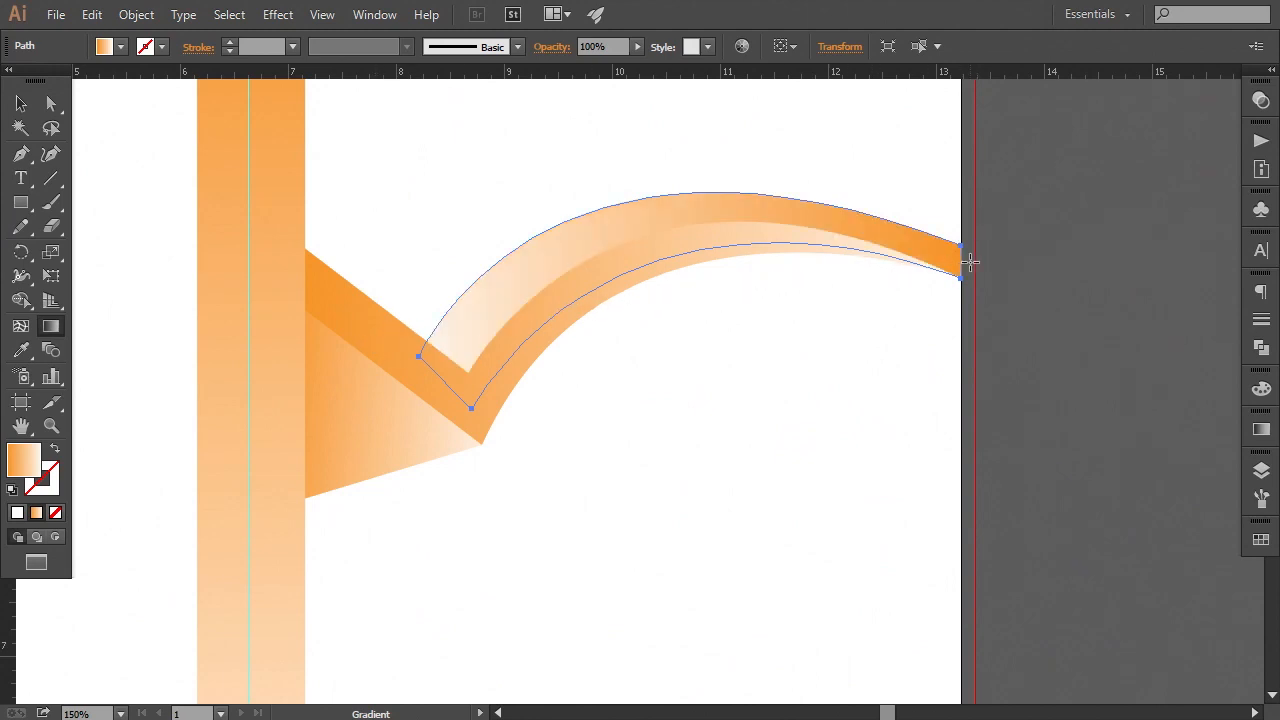
{"action": "left_click_drag", "start_coordinate": [966, 262], "coordinate": [316, 350]}
{"action": "left_click", "coordinate": [20, 103]}
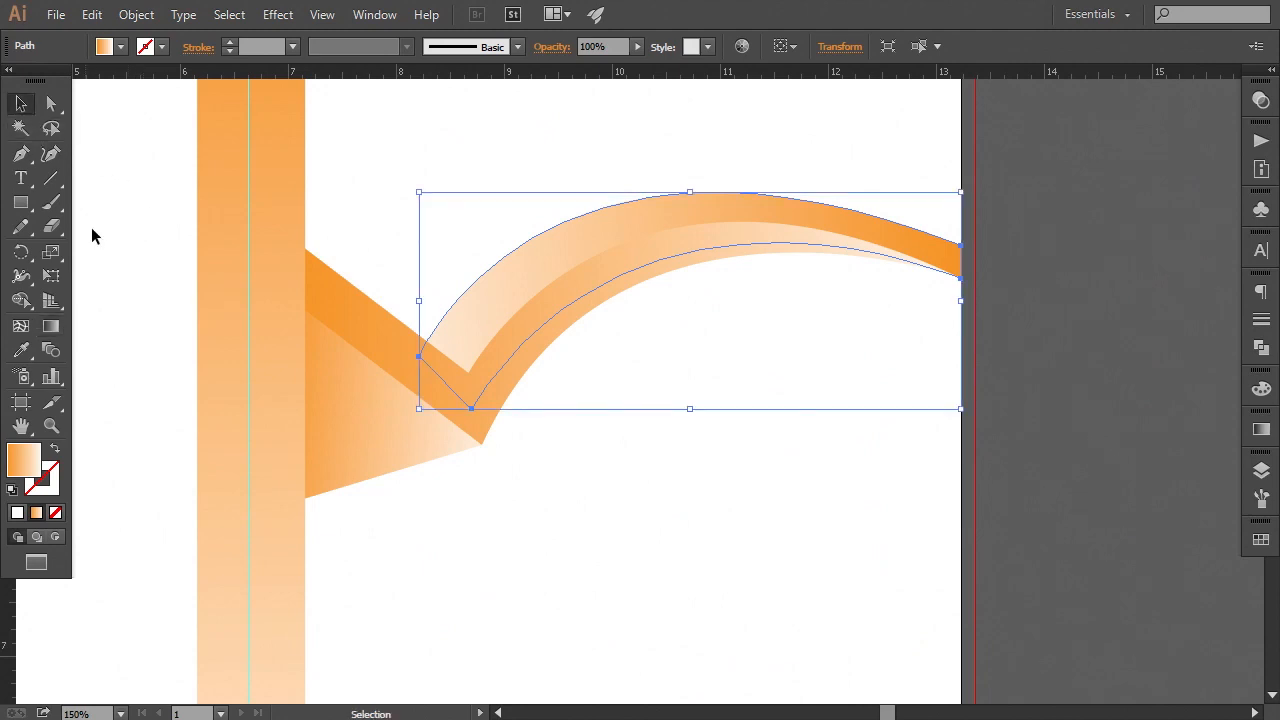
{"action": "left_click", "coordinate": [91, 229]}
{"action": "left_click_drag", "start_coordinate": [559, 506], "coordinate": [567, 416]}
{"action": "key", "text": "ctrl+0"}
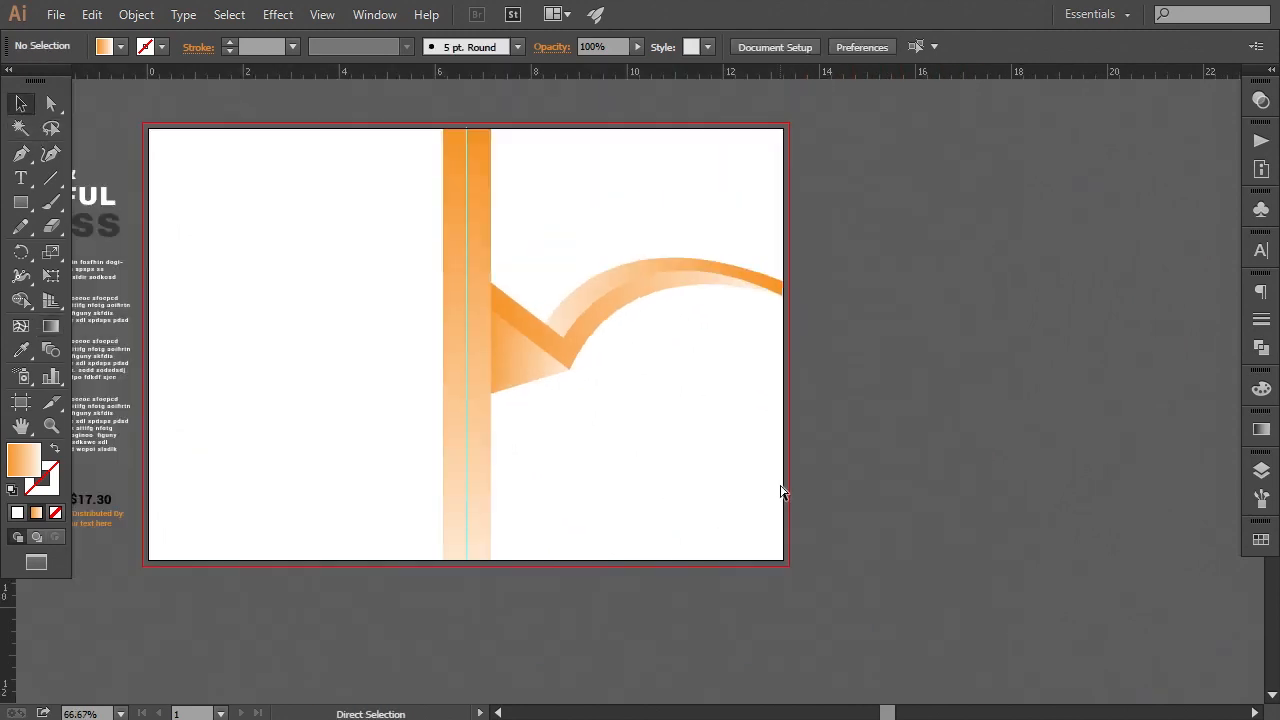
- Draw a closed Pen shape from about X 6.92 in, Y 4.22 in along the ribbons to the outer edge, ending at X 13.23 and 6.97 in, Y 9 in
{"action": "key", "text": "ctrl+1"}
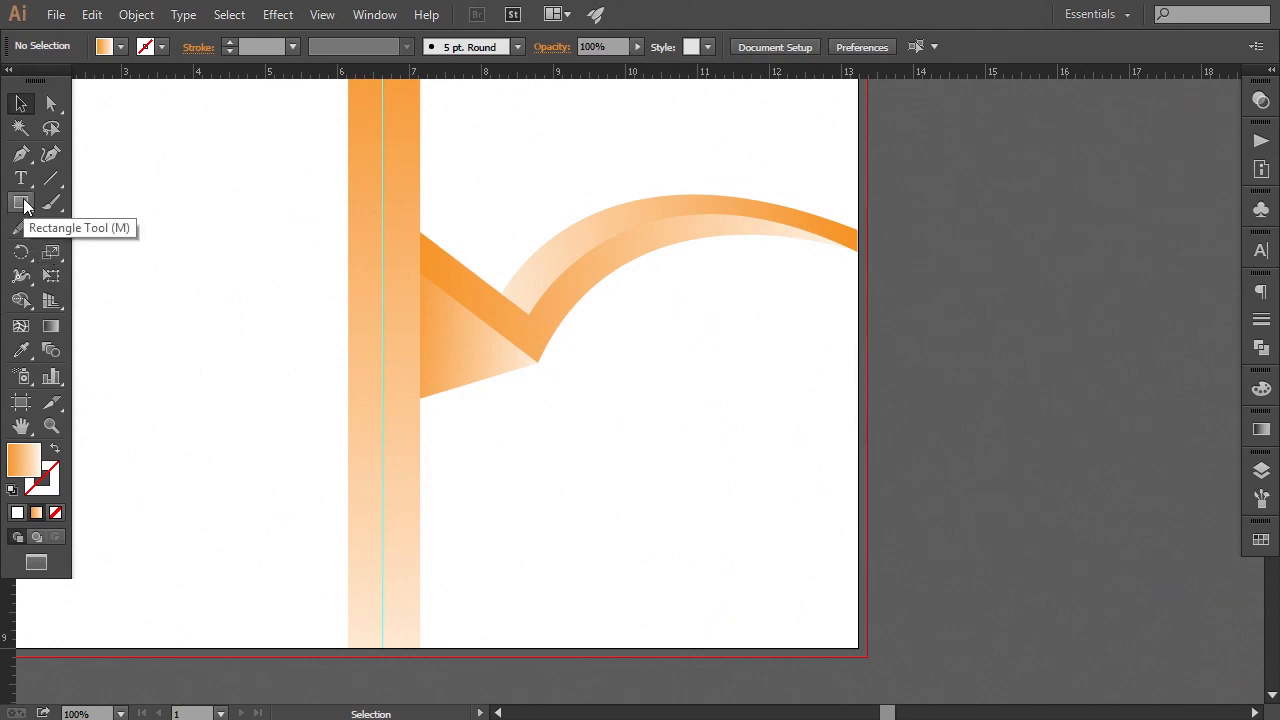
{"action": "left_click", "coordinate": [21, 155]}
{"action": "left_click", "coordinate": [401, 303]}
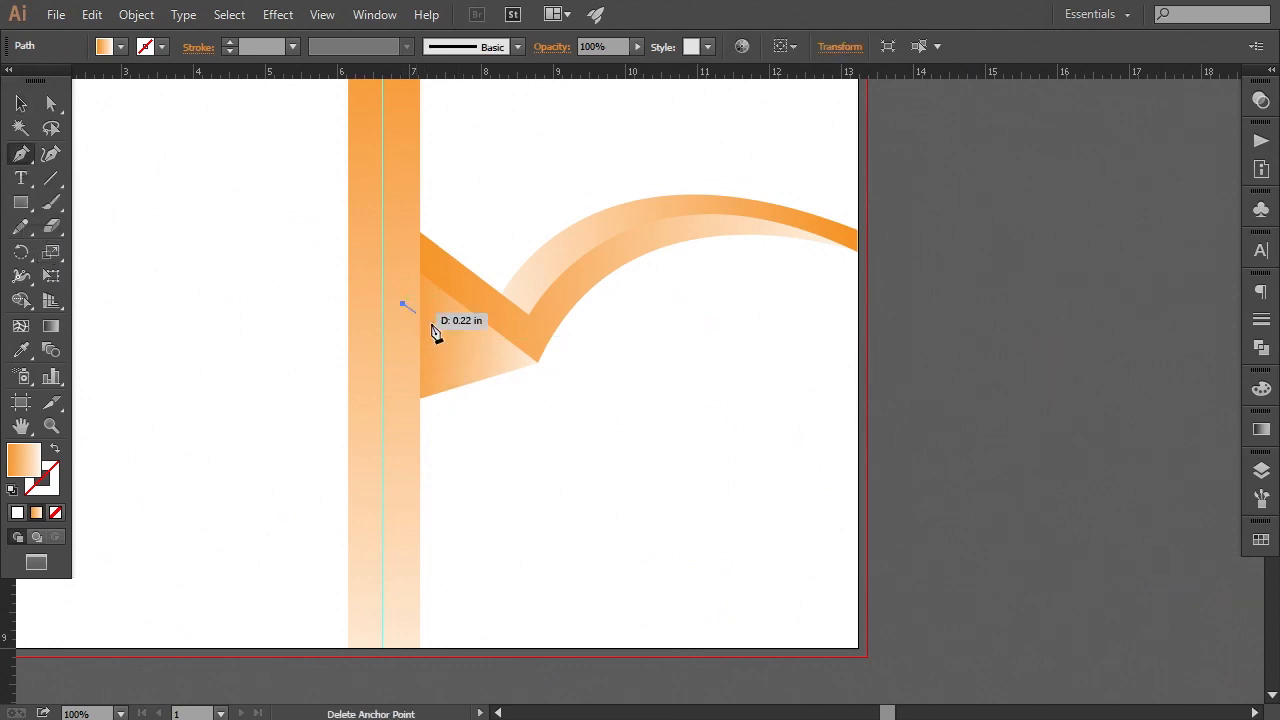
{"action": "left_click", "coordinate": [524, 331]}
{"action": "left_click", "coordinate": [637, 233]}
{"action": "left_click", "coordinate": [703, 214]}
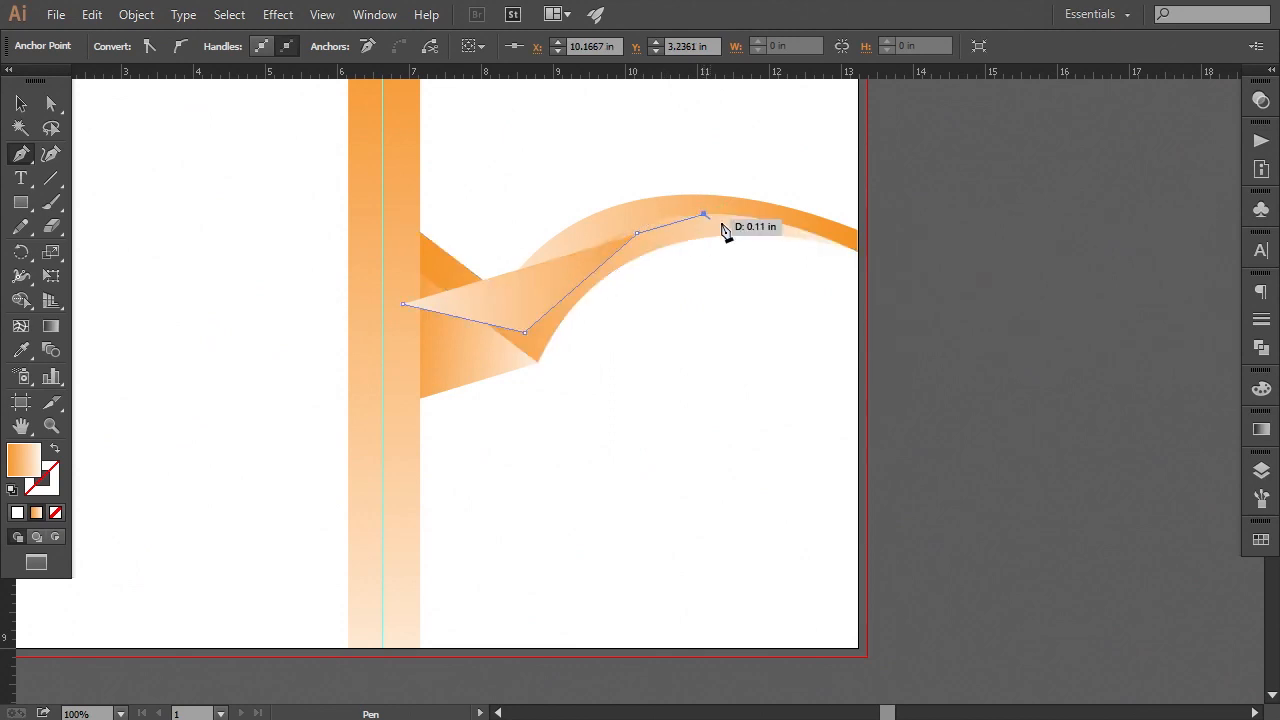
{"action": "left_click", "coordinate": [822, 231]}
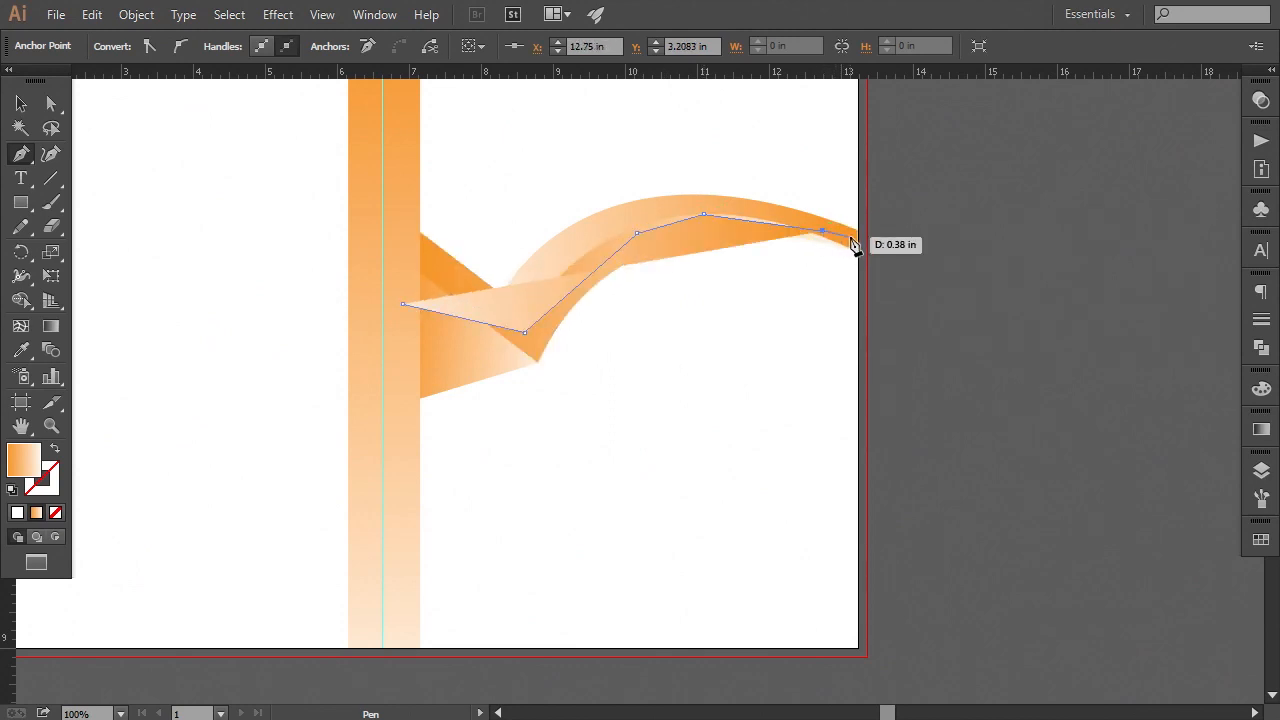
{"action": "left_click", "coordinate": [857, 240]}
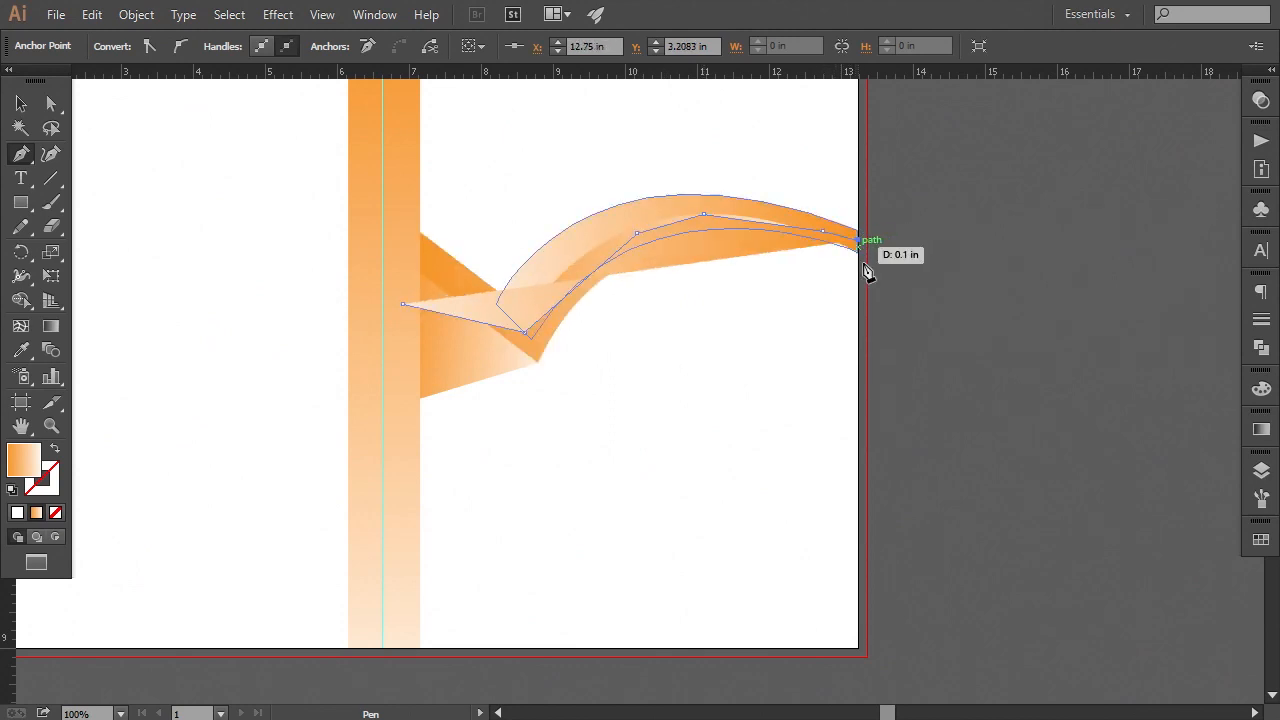
{"action": "left_click", "coordinate": [858, 648]}
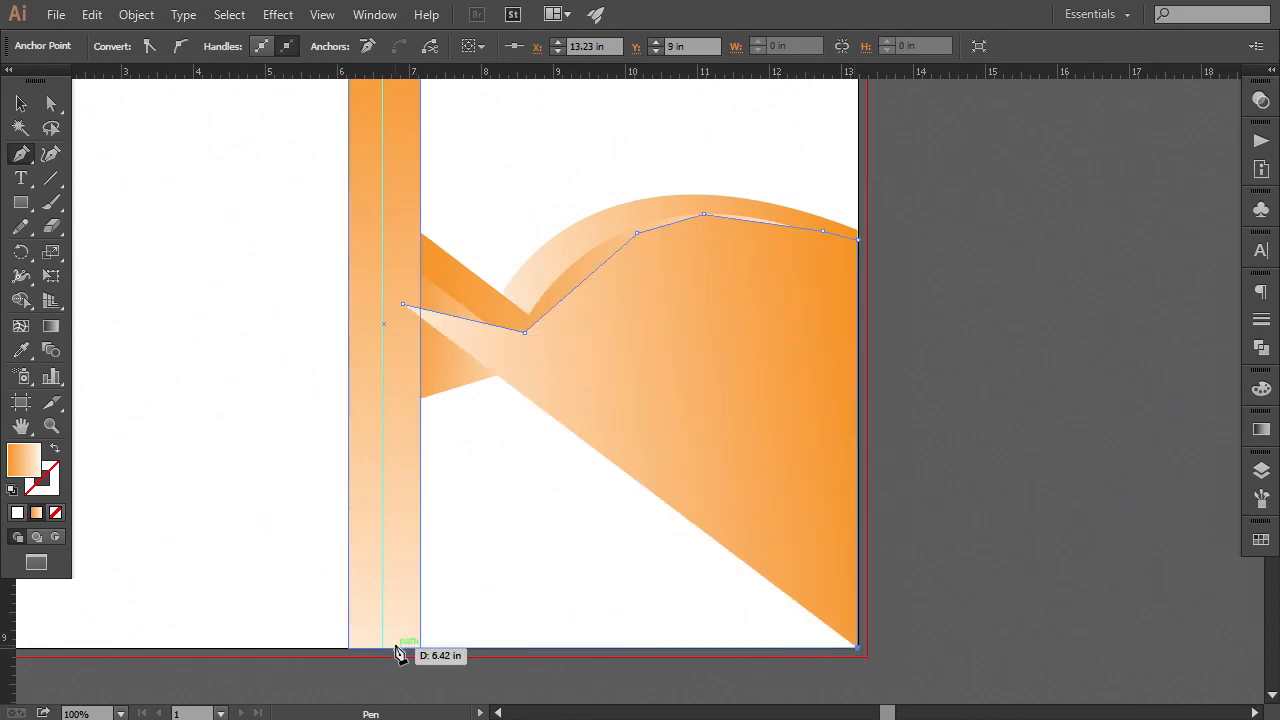
{"action": "left_click", "coordinate": [407, 648]}
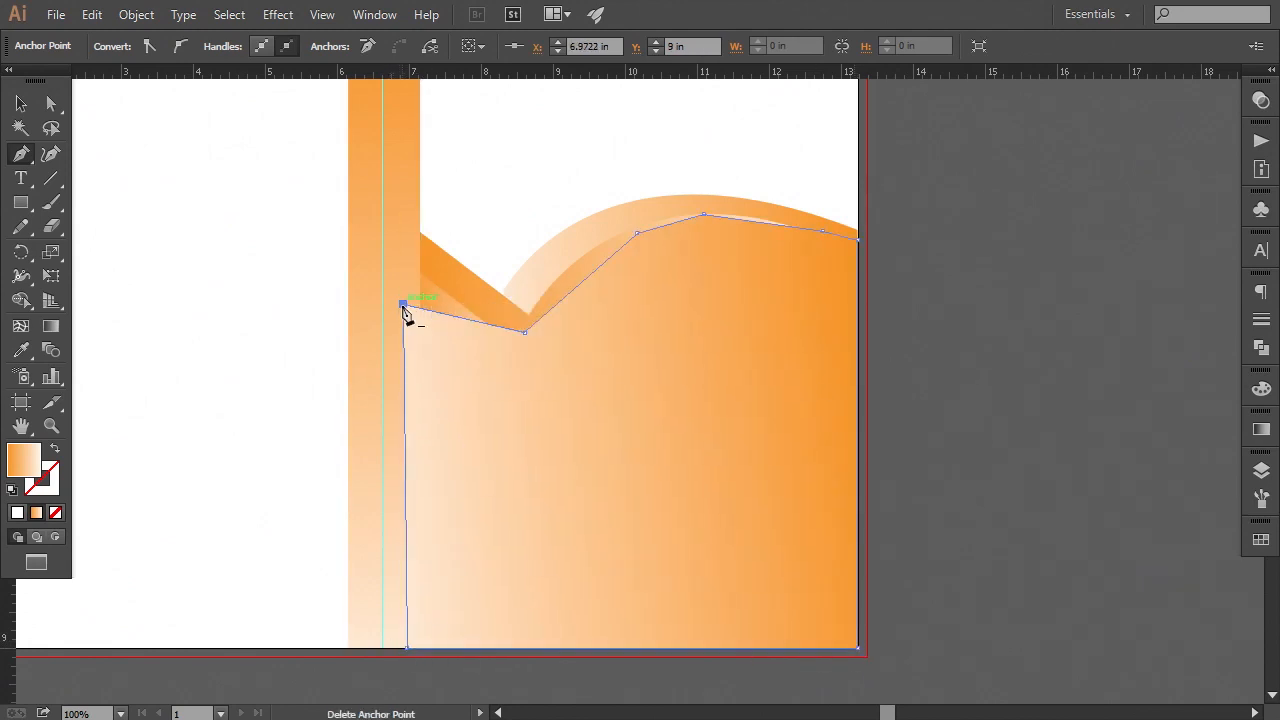
{"action": "left_click", "coordinate": [404, 306]}
- Send the new lower cover shape to the back, behind the ribbons and the spine
{"action": "left_click", "coordinate": [21, 104]}
{"action": "right_click", "coordinate": [530, 488]}
{"action": "mouse_move", "coordinate": [572, 455]}
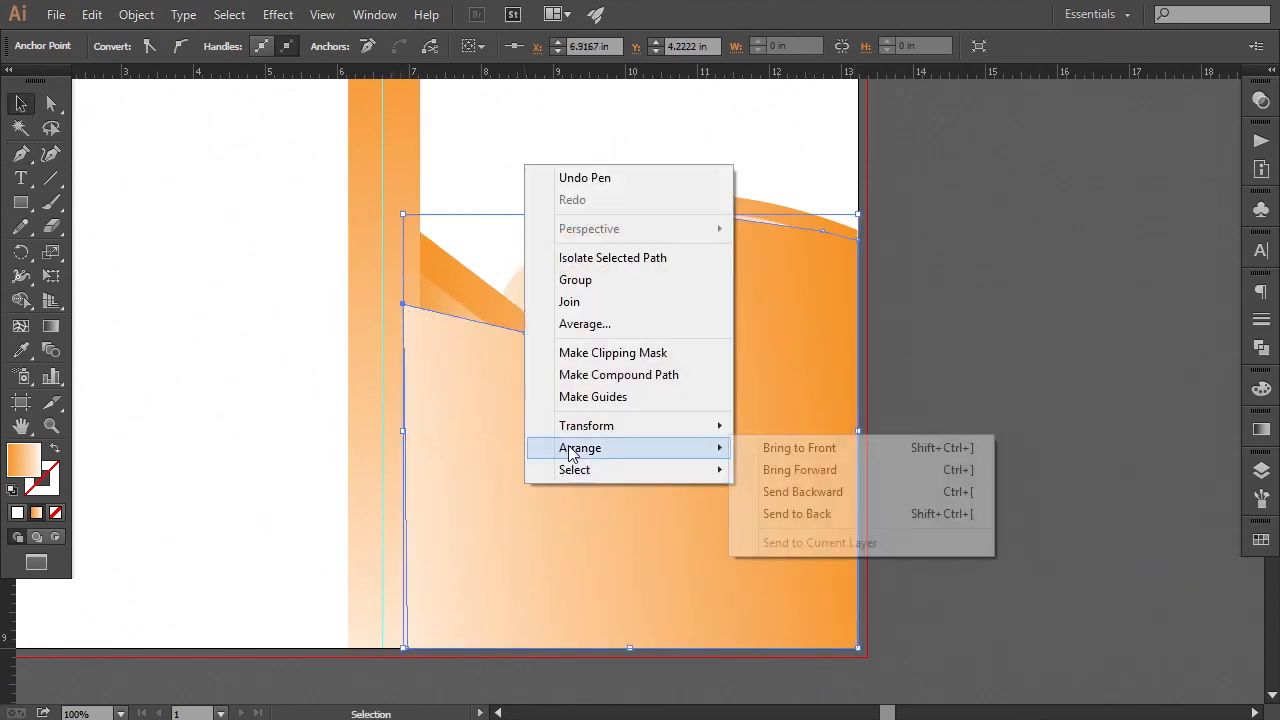
{"action": "left_click", "coordinate": [797, 514]}
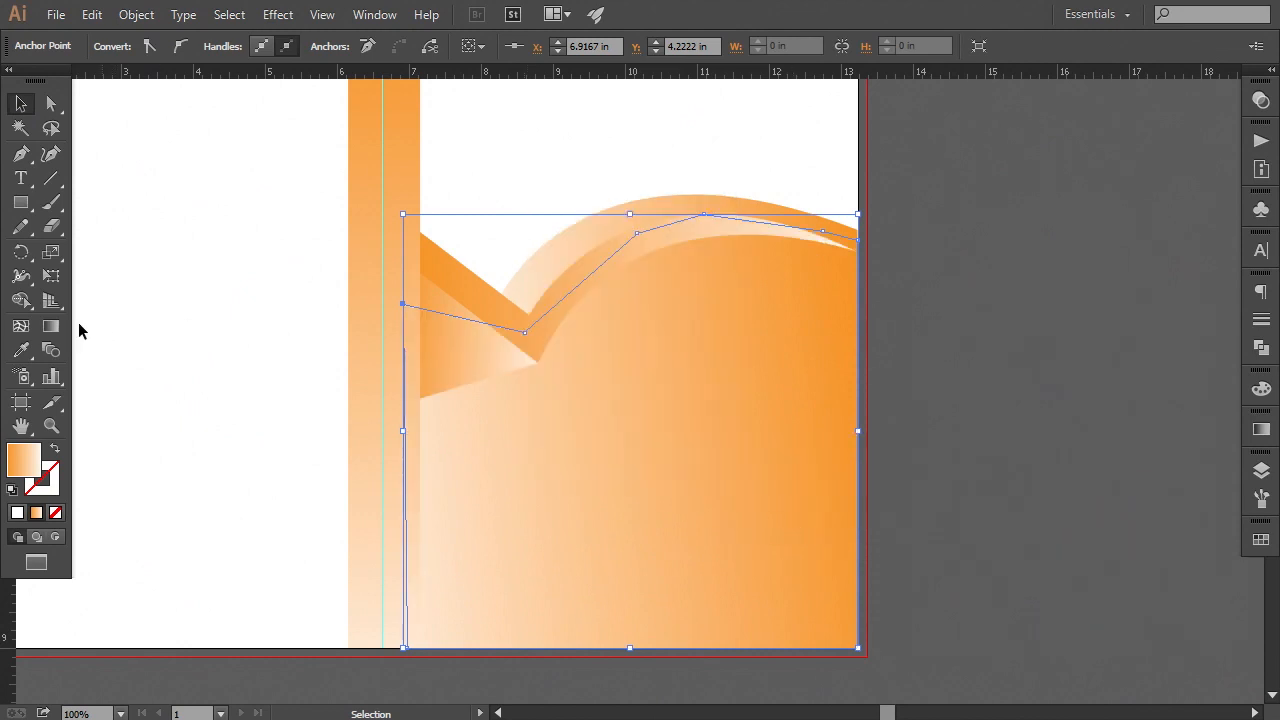
- Run the lower cover shape's gradient diagonally, from orange at its upper spine corner to pale beyond the page's lower outer corner
{"action": "left_click", "coordinate": [51, 326]}
{"action": "left_click_drag", "start_coordinate": [855, 664], "coordinate": [906, 690]}
{"action": "left_click_drag", "start_coordinate": [775, 591], "coordinate": [723, 533]}
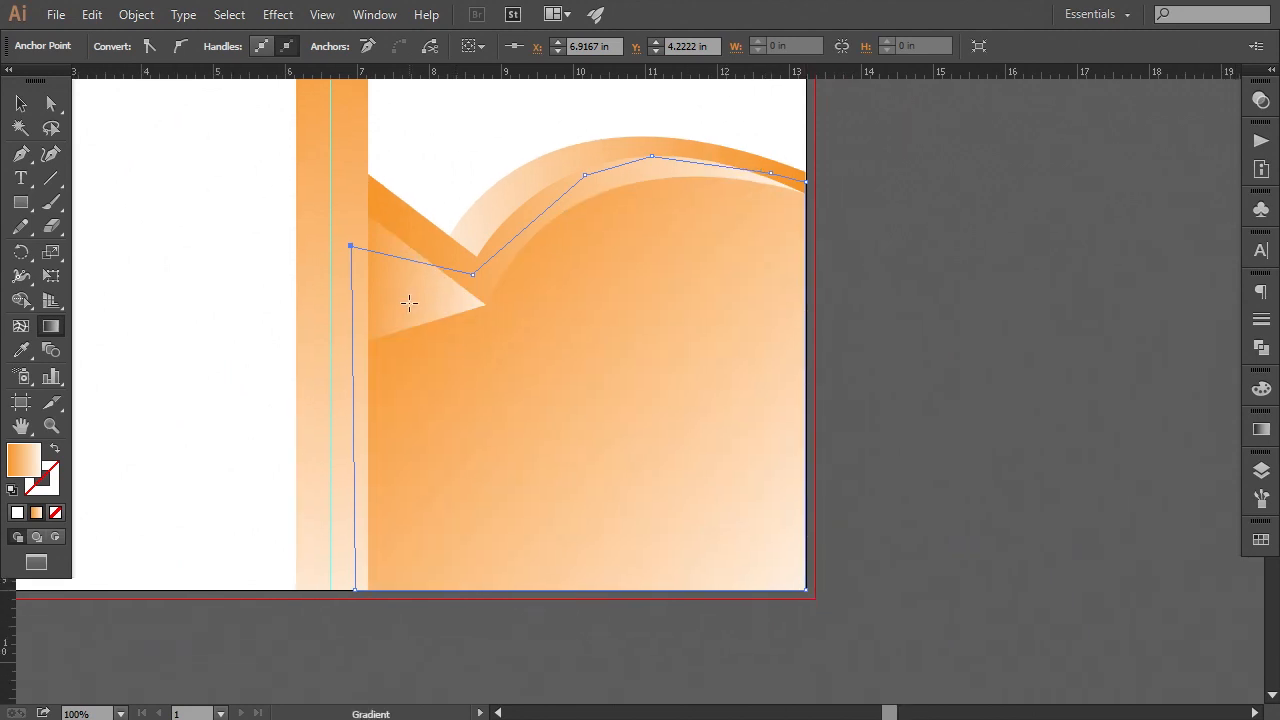
{"action": "left_click_drag", "start_coordinate": [340, 222], "coordinate": [862, 628]}
{"action": "left_click_drag", "start_coordinate": [347, 222], "coordinate": [923, 668]}
{"action": "left_click", "coordinate": [18, 108]}
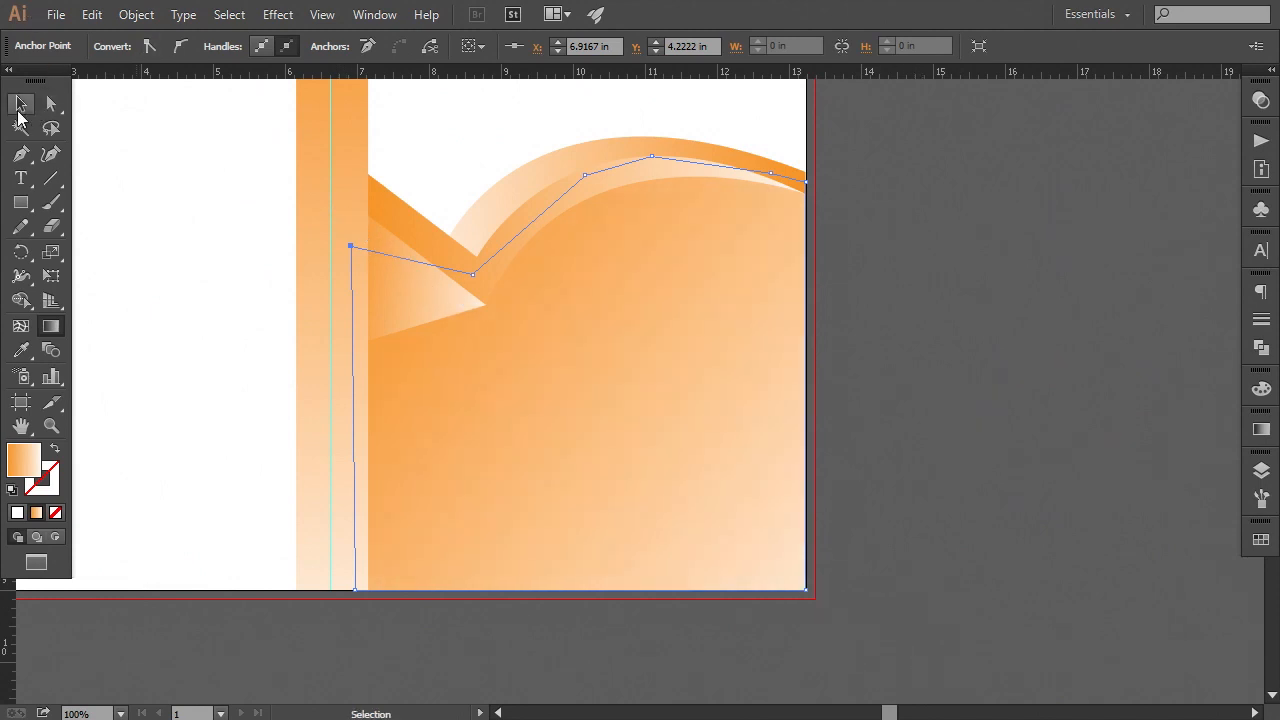
{"action": "left_click", "coordinate": [940, 504]}
- Place a copy of the "GROW & SUCCESSFUL BUSINESS" title on the lower part of the front cover
{"action": "key", "text": "ctrl+minus"}
{"action": "key", "text": "ctrl+minus"}
{"action": "key", "text": "ctrl+minus"}
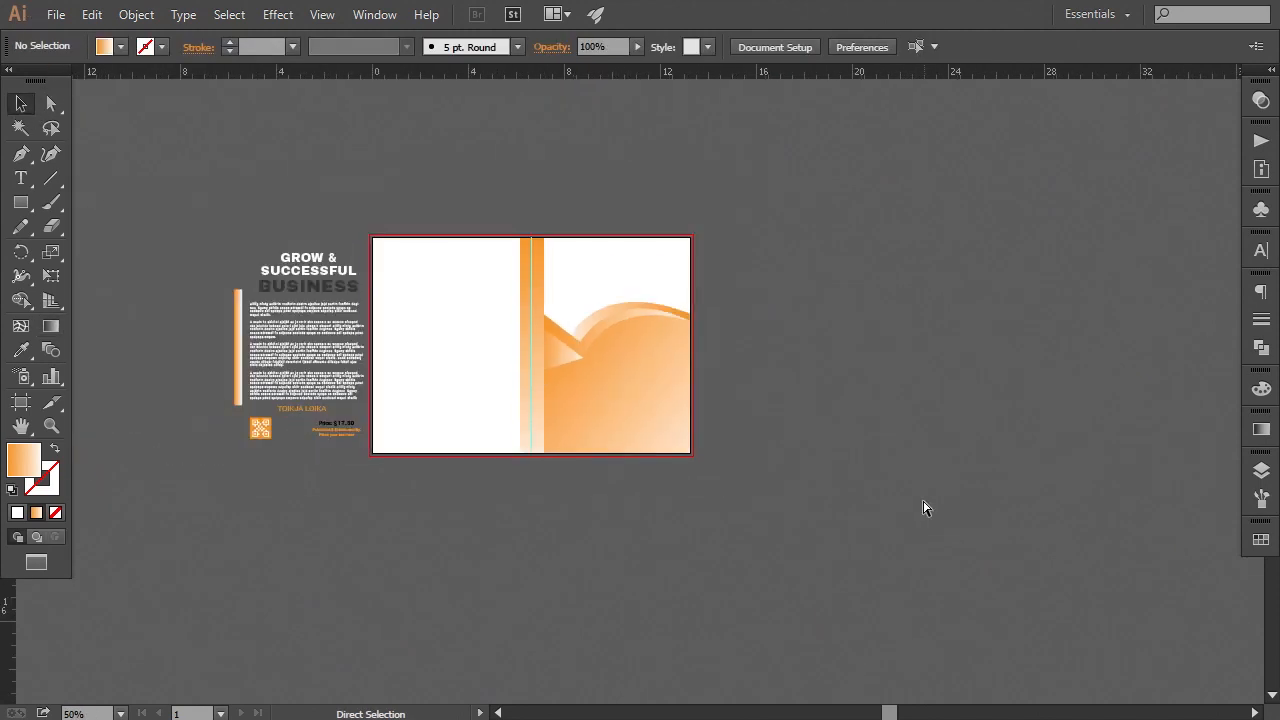
{"action": "key", "text": "ctrl+equal"}
{"action": "key", "text": "ctrl+equal"}
{"action": "left_click_drag", "start_coordinate": [697, 411], "coordinate": [766, 491]}
{"action": "left_click_drag", "start_coordinate": [849, 520], "coordinate": [943, 503]}
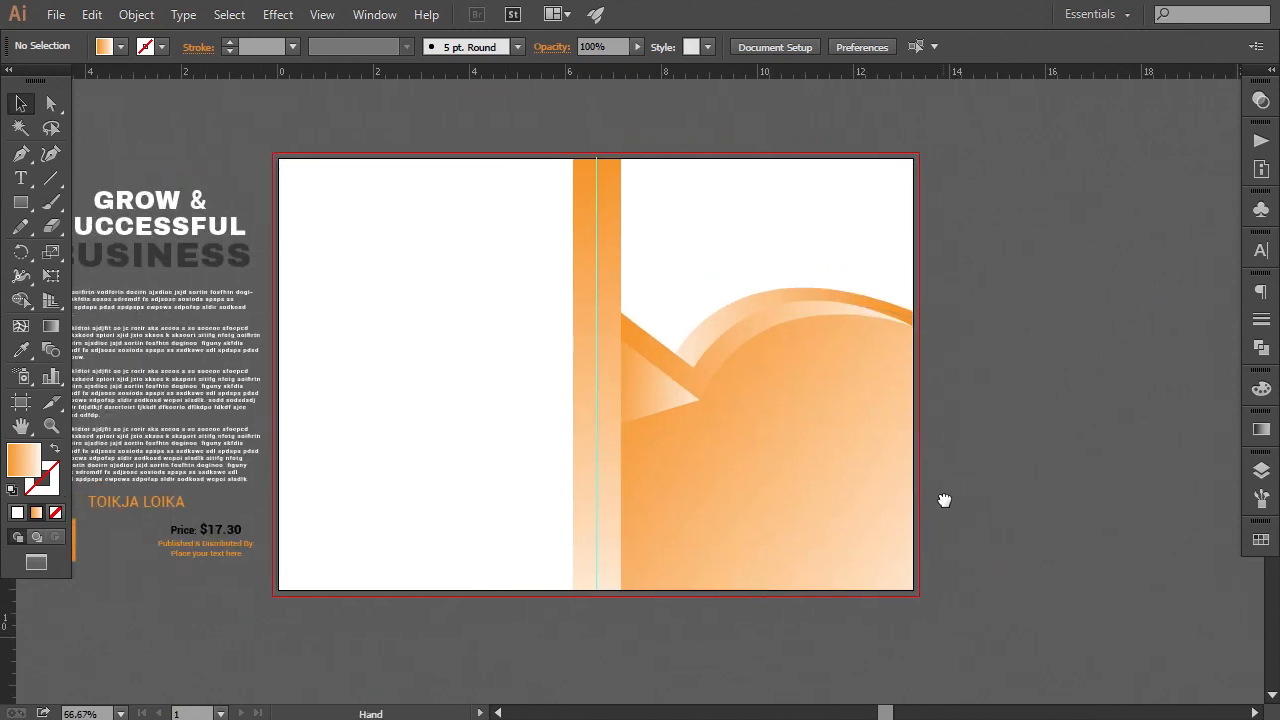
{"action": "left_click_drag", "start_coordinate": [200, 254], "coordinate": [852, 528]}
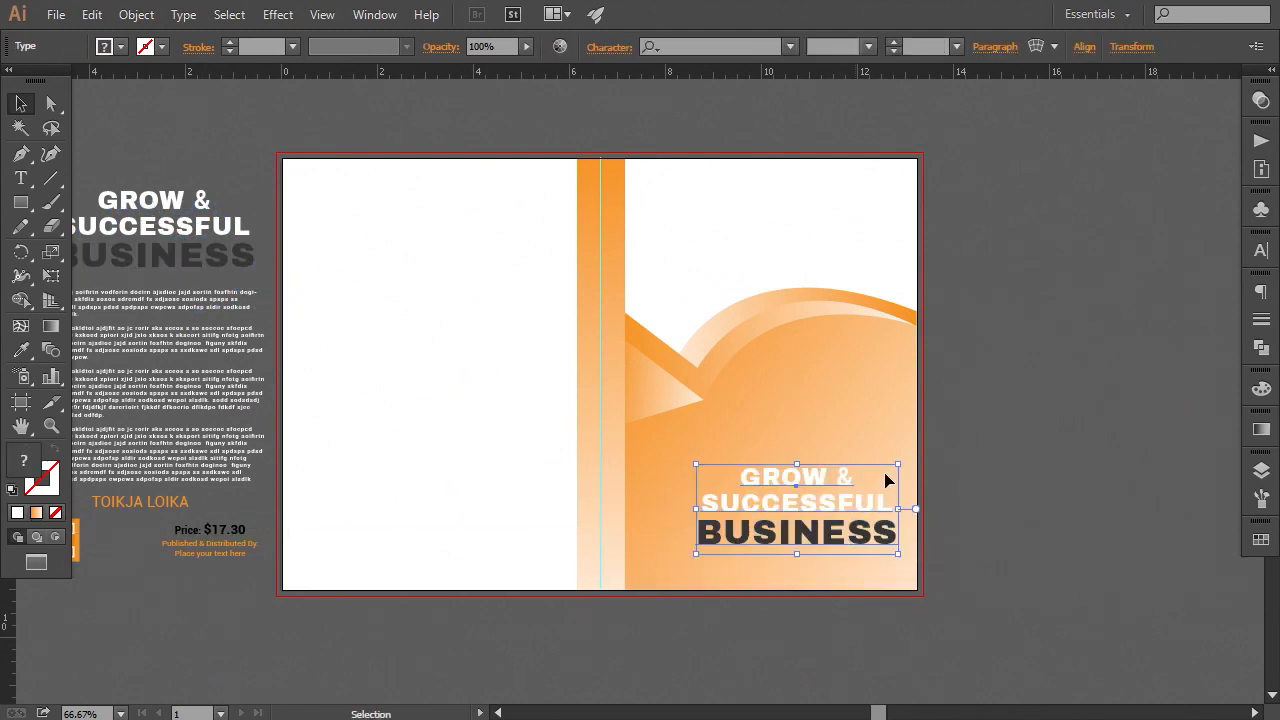
- Right-align the copied title's text and move it back to the lower outer area of the front cover
{"action": "left_click", "coordinate": [995, 47]}
{"action": "left_click", "coordinate": [867, 83]}
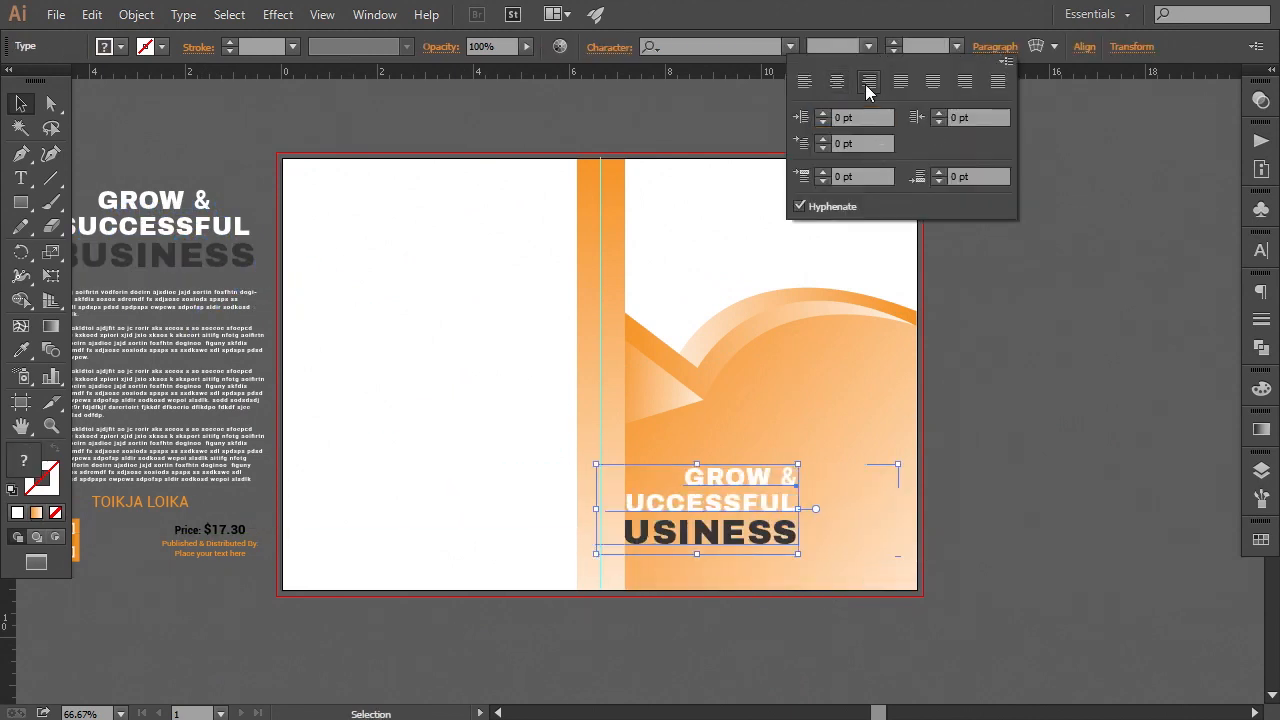
{"action": "left_click", "coordinate": [1014, 432]}
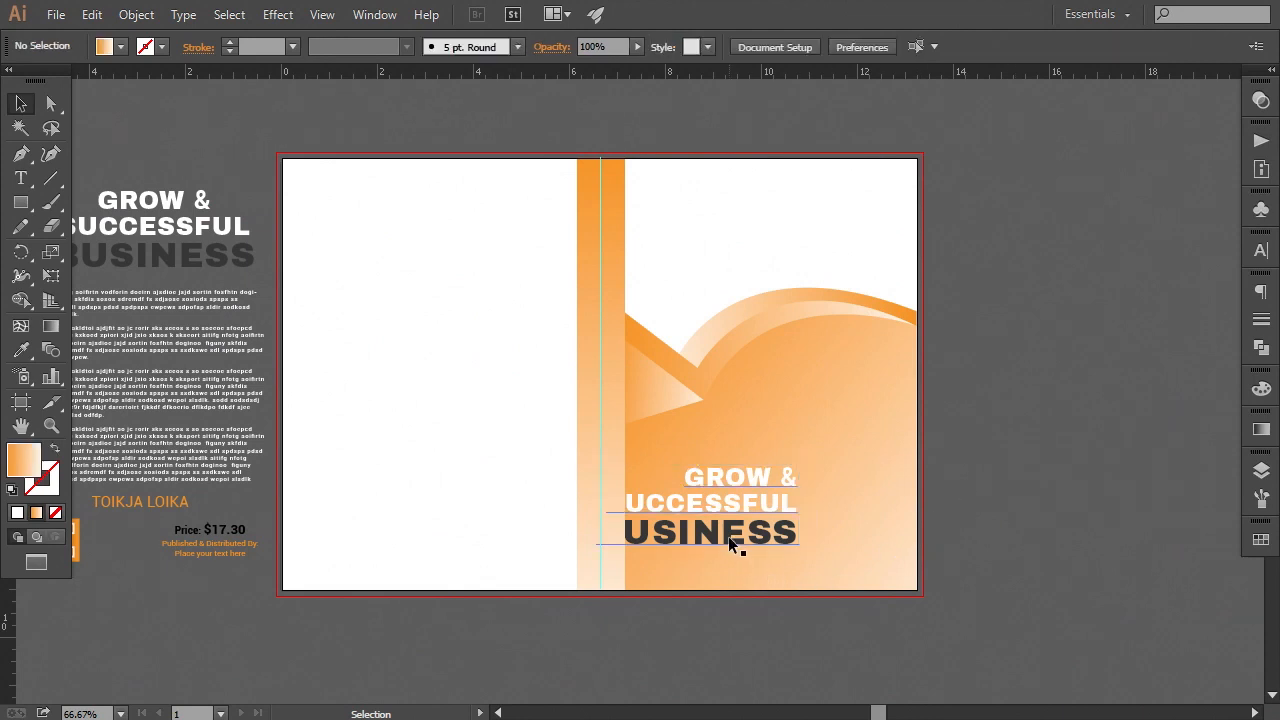
{"action": "left_click_drag", "start_coordinate": [729, 538], "coordinate": [831, 543]}
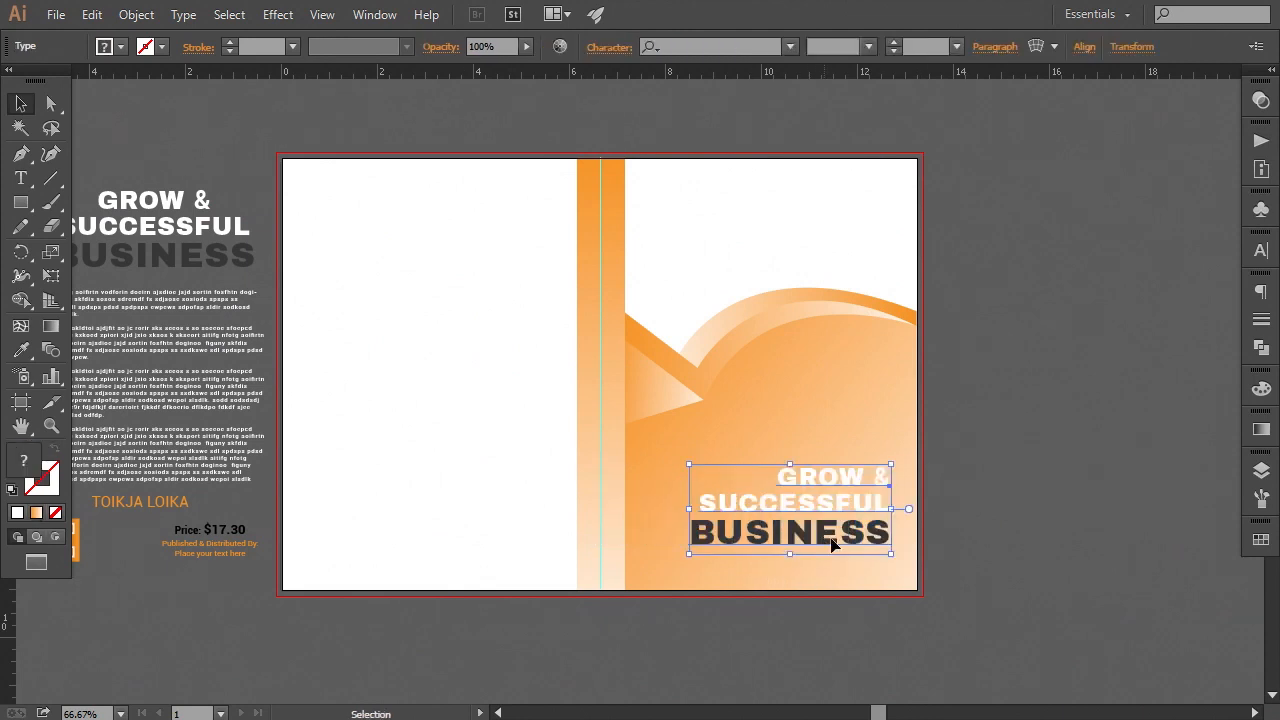
{"action": "left_click", "coordinate": [983, 544]}
- Enlarge the front cover title proportionally to about 5 in wide
{"action": "scroll", "coordinate": [900, 530], "scroll_direction": "down", "scroll_amount": 1}
{"action": "left_click", "coordinate": [689, 503]}
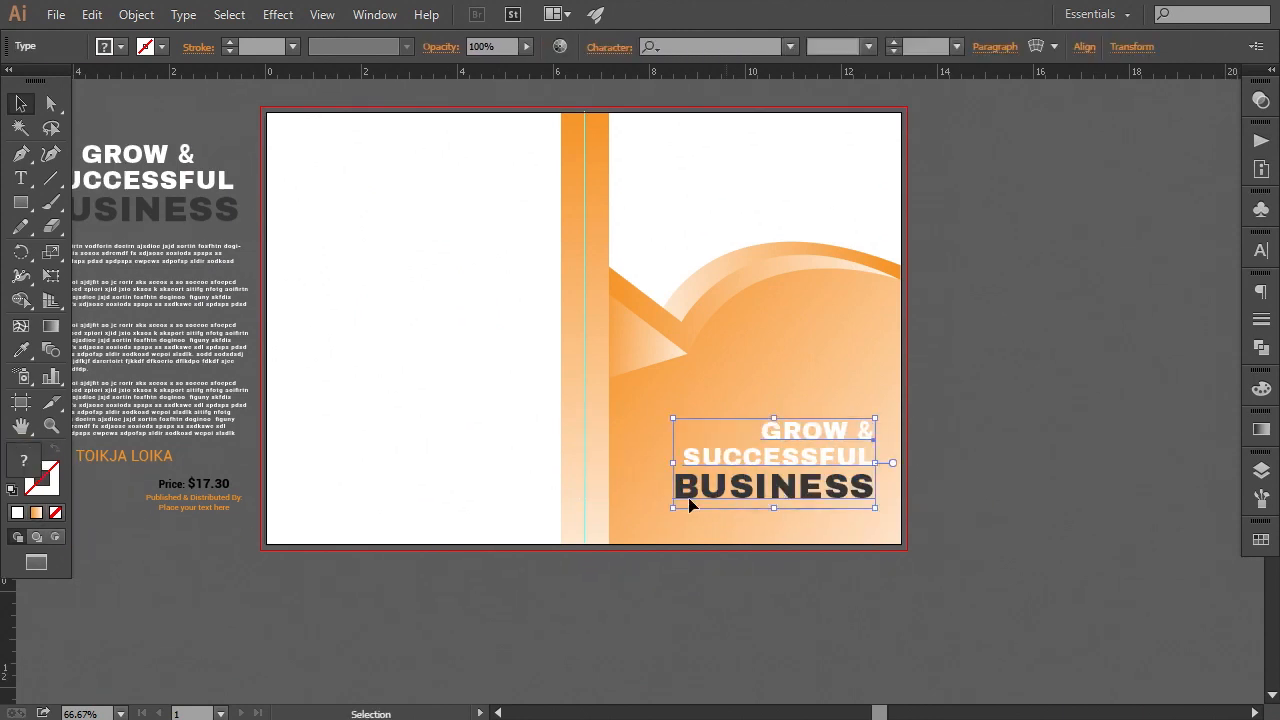
{"action": "left_click_drag", "start_coordinate": [673, 510], "coordinate": [643, 530]}
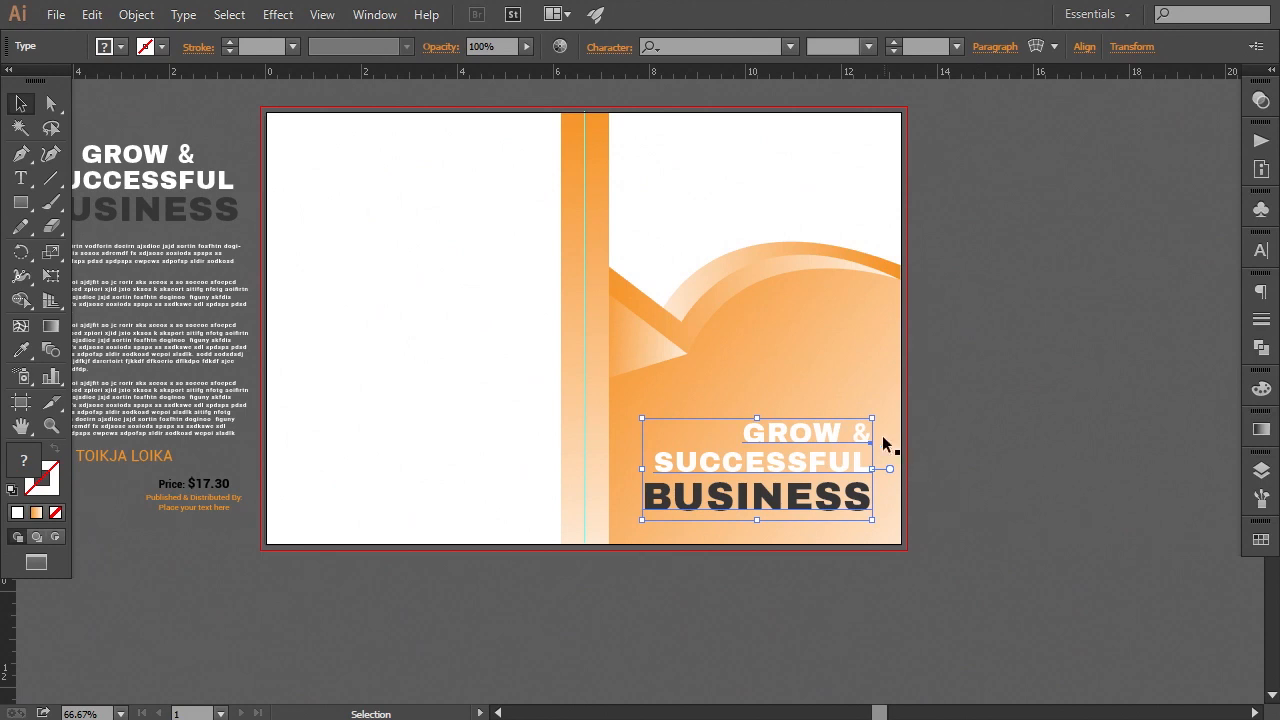
{"action": "left_click_drag", "start_coordinate": [872, 419], "coordinate": [877, 413]}
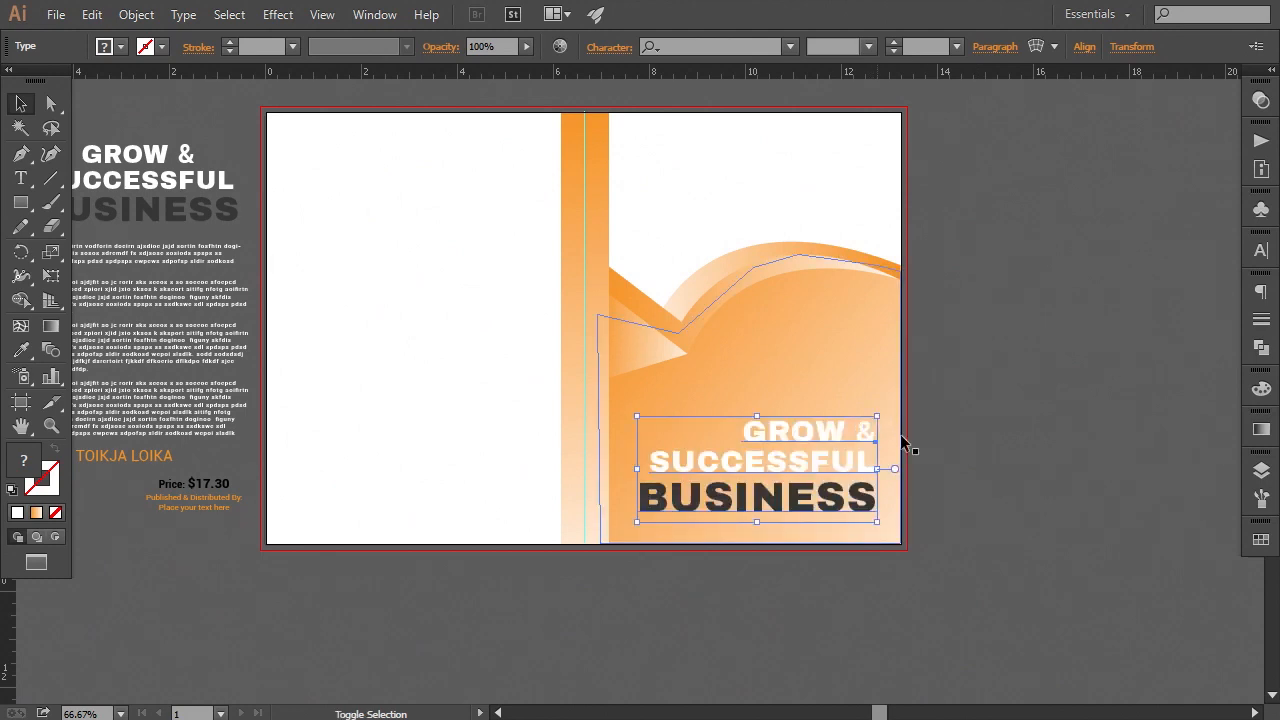
- Nudge the front cover title straight up by about 0.3 in
{"action": "left_click", "coordinate": [992, 500]}
{"action": "left_click_drag", "start_coordinate": [985, 493], "coordinate": [906, 522]}
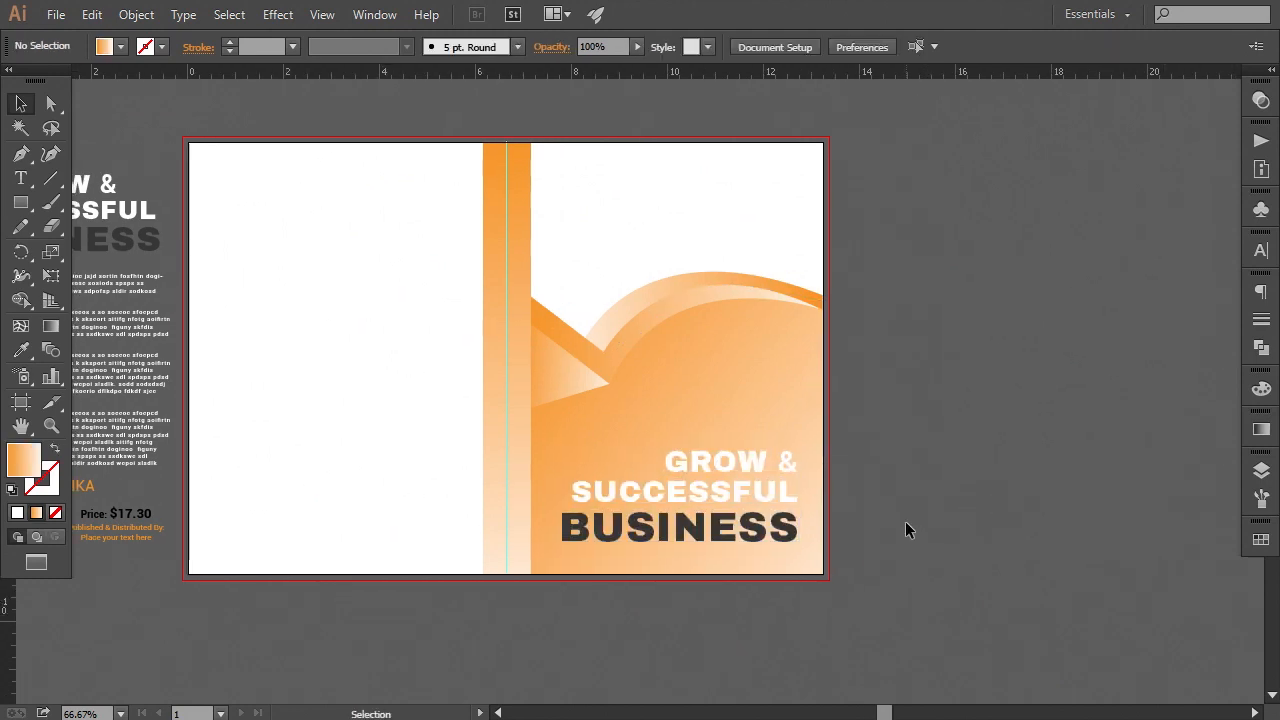
{"action": "key", "text": "ctrl+plus"}
{"action": "left_click_drag", "start_coordinate": [879, 575], "coordinate": [851, 520]}
{"action": "left_click", "coordinate": [851, 521]}
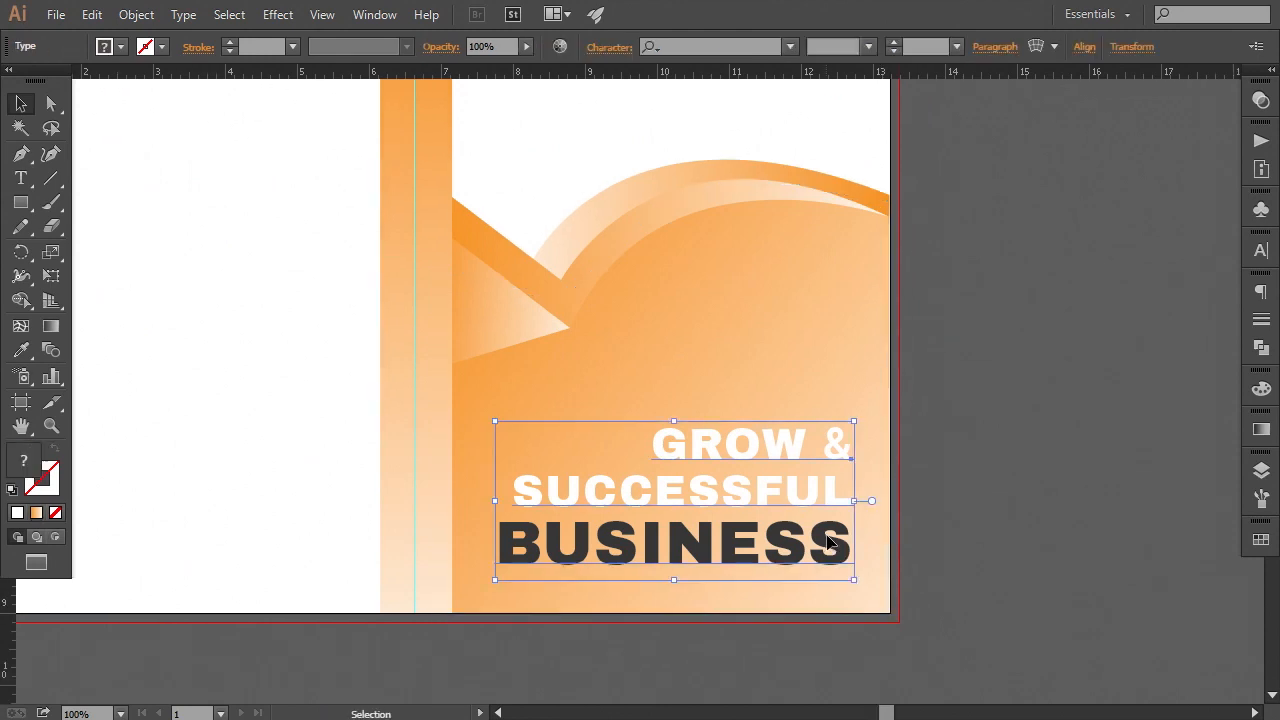
{"action": "key", "text": "Up"}
{"action": "key", "text": "Up"}
{"action": "key", "text": "Up"}
{"action": "key", "text": "Up"}
{"action": "key", "text": "Up"}
{"action": "key", "text": "Up"}
{"action": "key", "text": "Up"}
{"action": "key", "text": "Up"}
{"action": "key", "text": "Up"}
{"action": "key", "text": "Up"}
{"action": "key", "text": "Up"}
{"action": "key", "text": "Up"}
{"action": "key", "text": "Up"}
{"action": "key", "text": "Up"}
{"action": "key", "text": "Up"}
{"action": "key", "text": "Up"}
{"action": "key", "text": "Up"}
{"action": "key", "text": "Up"}
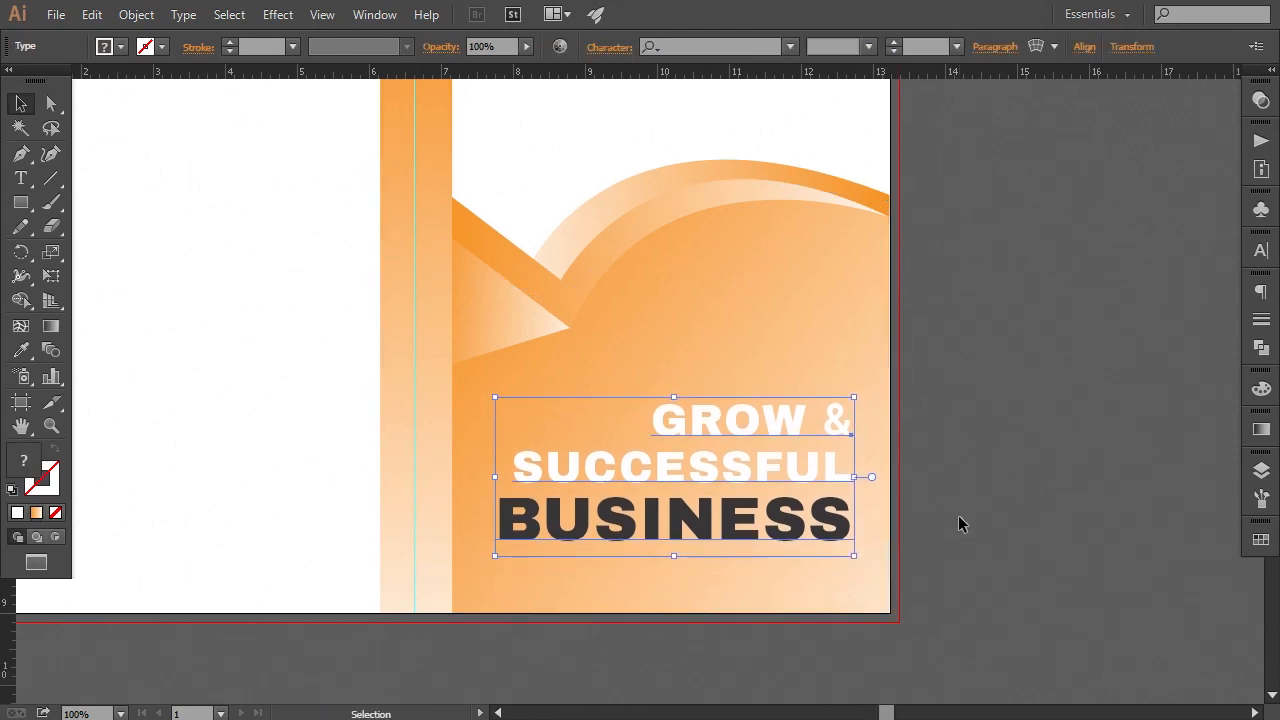
- Nudge the front cover title slightly to the left, toward the spine
{"action": "key", "text": "Left"}
{"action": "key", "text": "Left"}
{"action": "key", "text": "Left"}
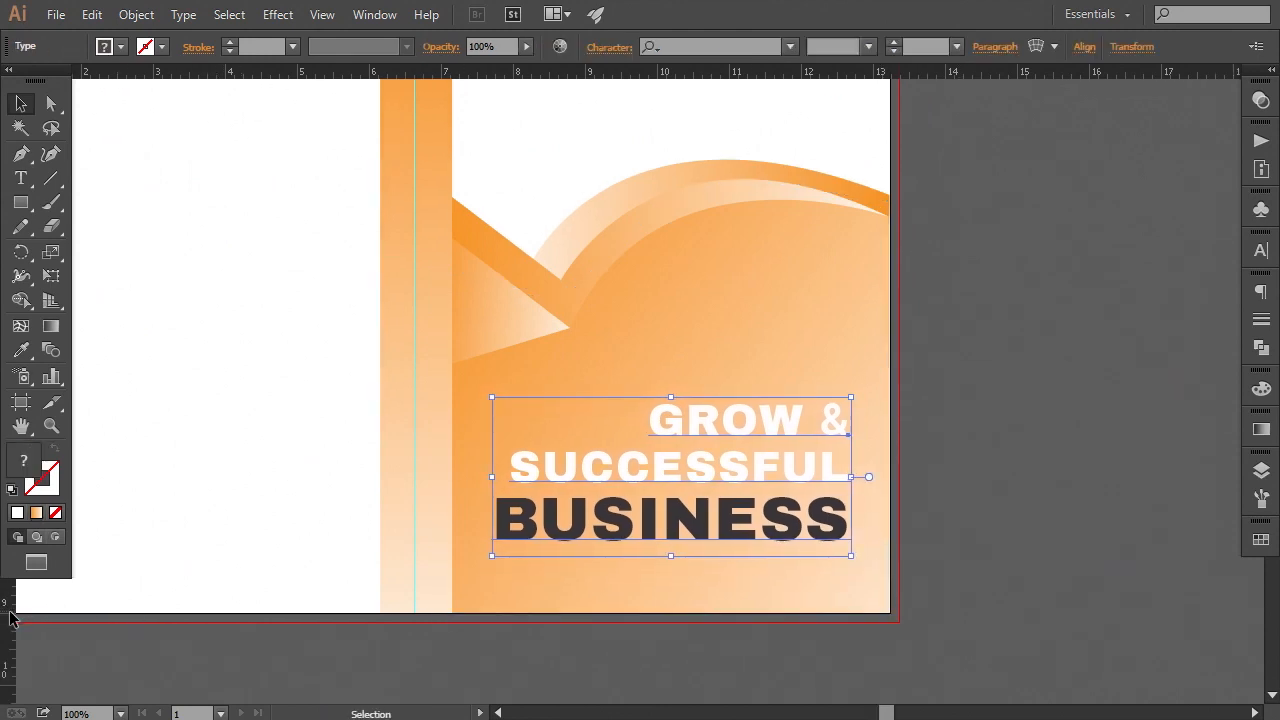
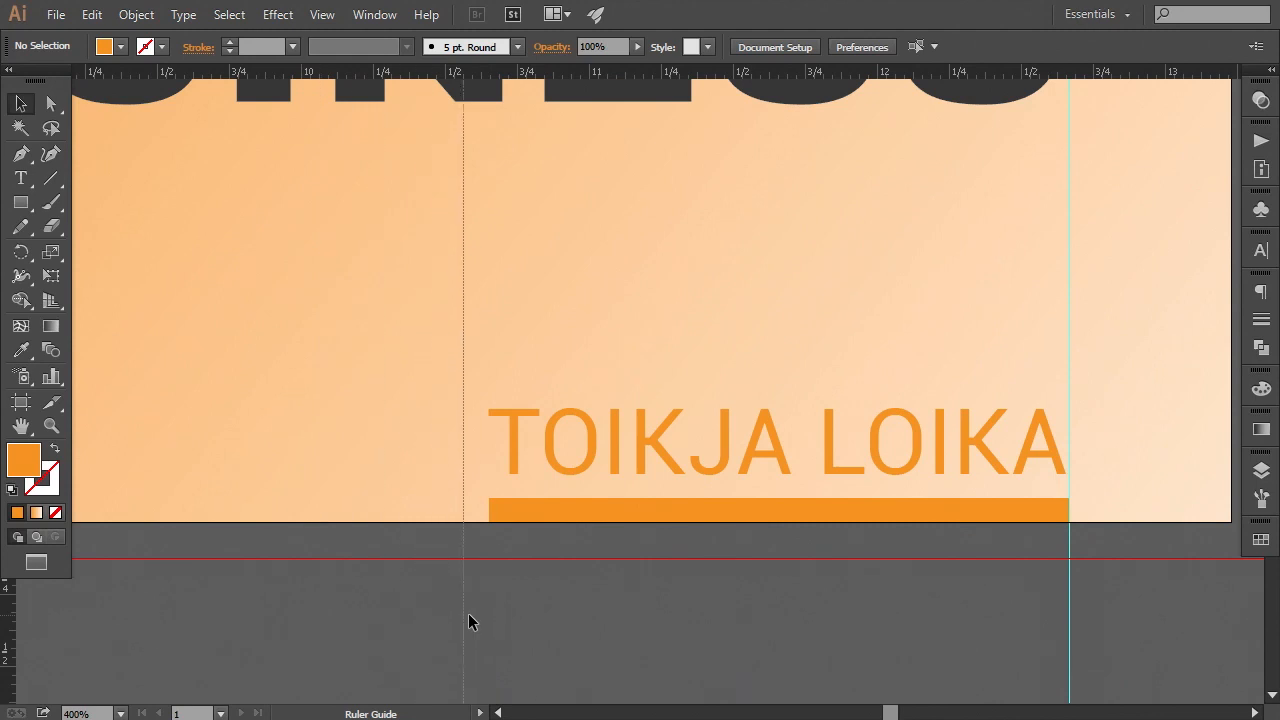
- Place a vertical guide along the left end of the orange bar under the author name
{"action": "left_click", "coordinate": [512, 509]}
{"action": "scroll", "coordinate": [606, 460], "scroll_direction": "up", "scroll_amount": 2}
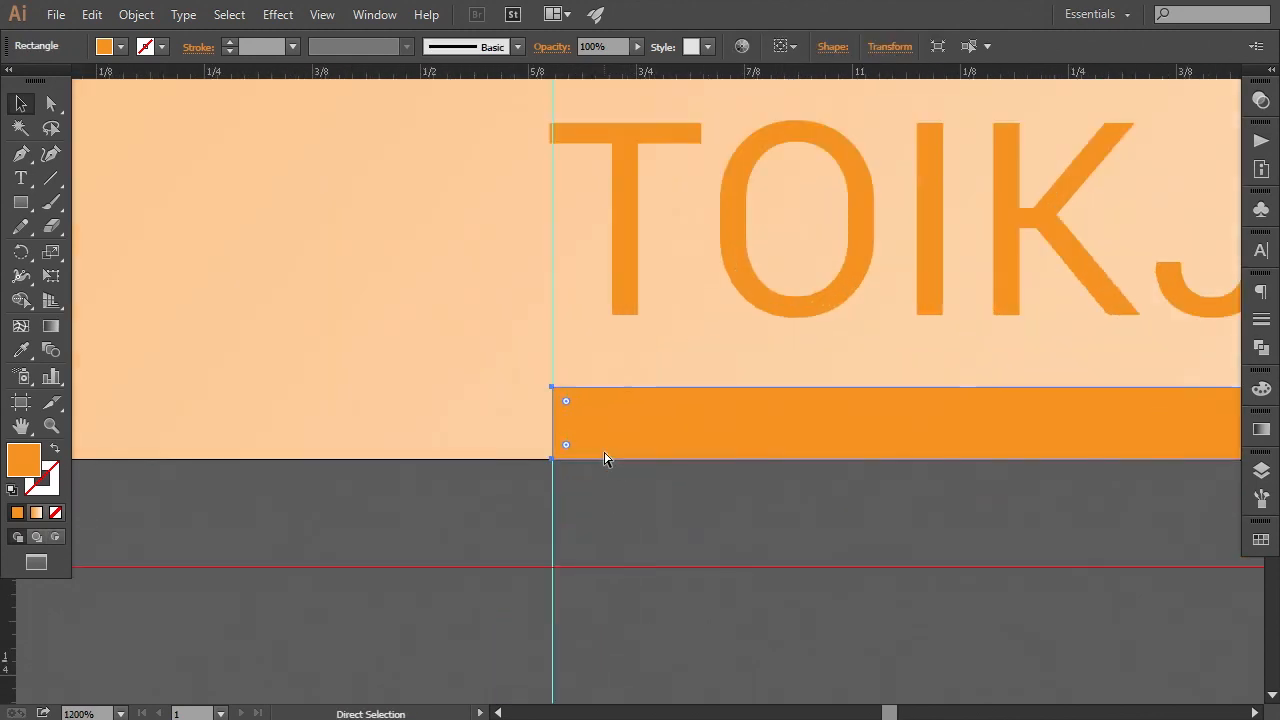
{"action": "left_click", "coordinate": [614, 534]}
- Shift the author name about 0.01 in to the right so it ends at the outer vertical guide
{"action": "scroll", "coordinate": [617, 540], "scroll_direction": "down", "scroll_amount": 2}
{"action": "left_click_drag", "start_coordinate": [1029, 477], "coordinate": [914, 491]}
{"action": "key", "text": "ctrl+plus"}
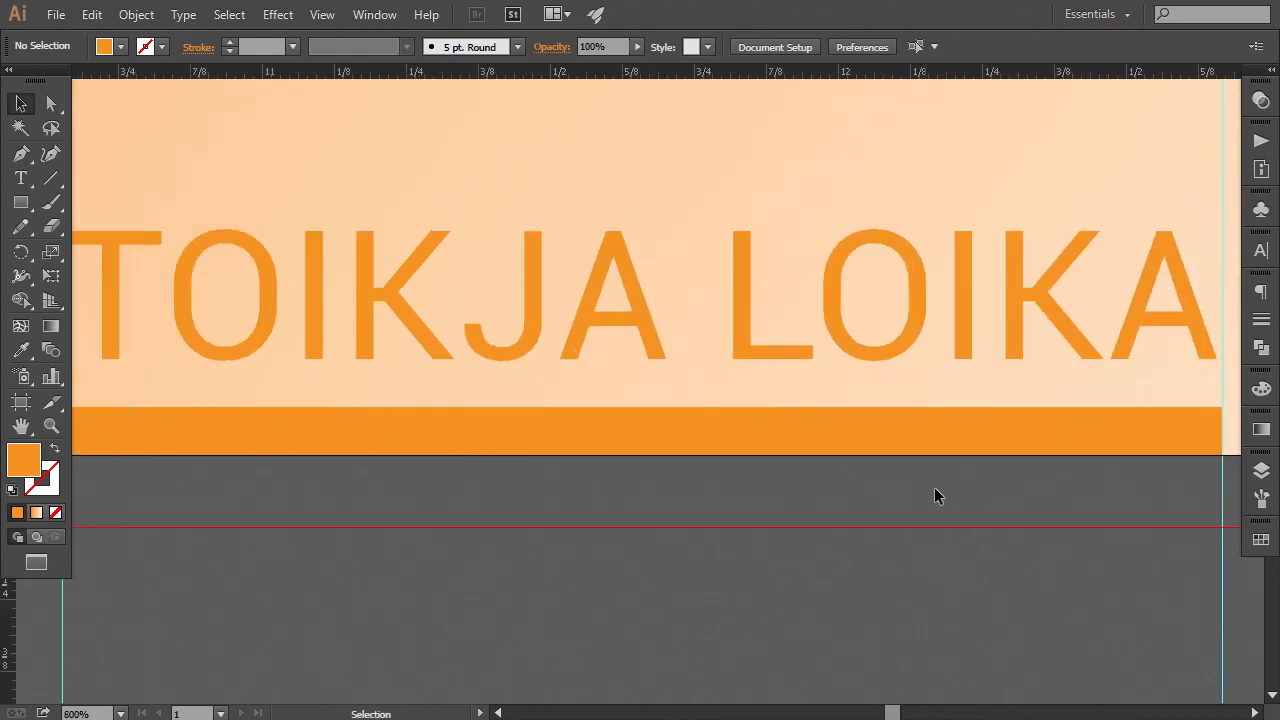
{"action": "left_click_drag", "start_coordinate": [920, 443], "coordinate": [618, 466]}
{"action": "key", "text": "ctrl+plus"}
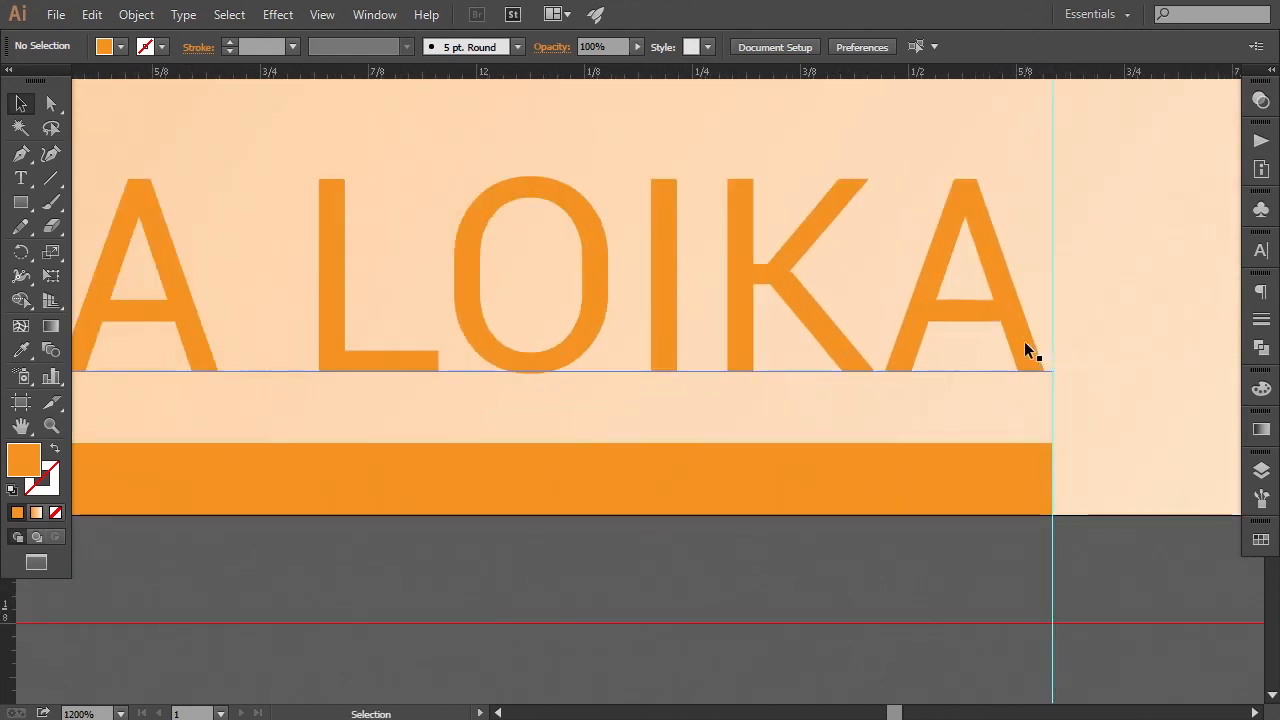
{"action": "left_click_drag", "start_coordinate": [1026, 349], "coordinate": [1034, 349]}
{"action": "key", "text": "ctrl+minus"}
{"action": "key", "text": "ctrl+minus"}
{"action": "key", "text": "ctrl+minus"}
{"action": "key", "text": "ctrl+minus"}
{"action": "key", "text": "ctrl+minus"}
{"action": "key", "text": "ctrl+minus"}
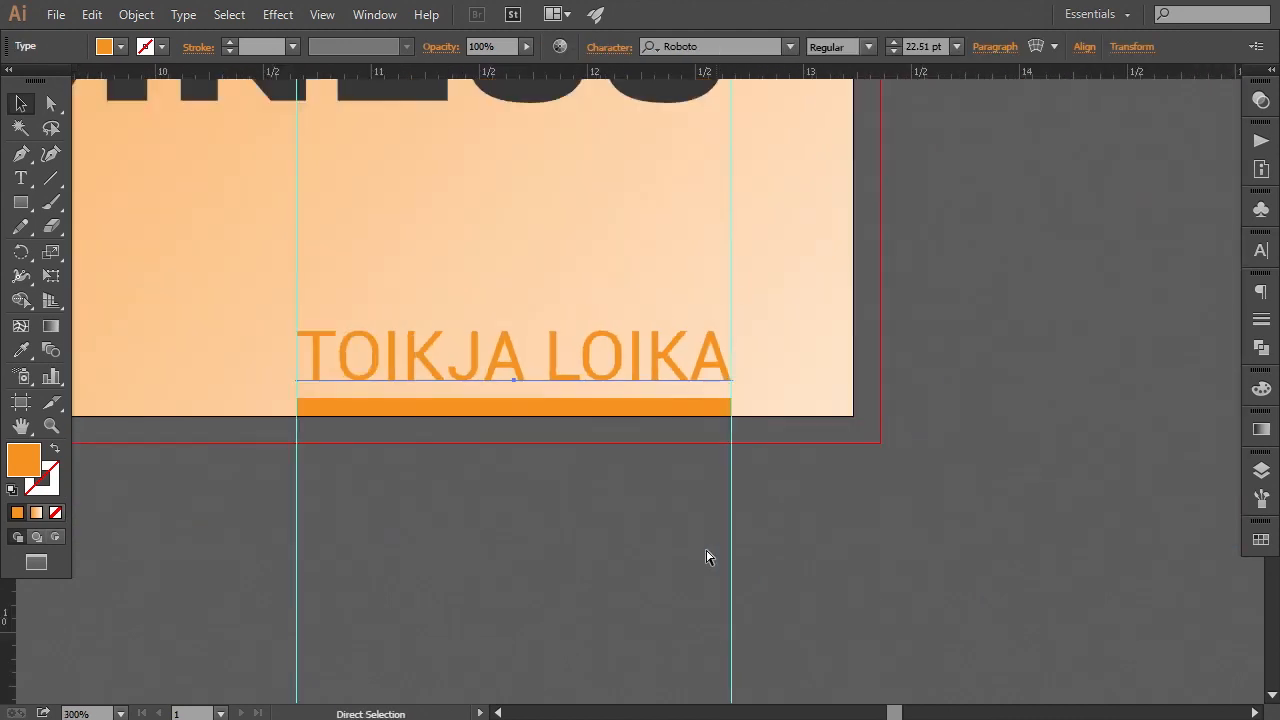
- Nudge the author name slightly up, away from the orange bar
{"action": "left_click", "coordinate": [716, 557]}
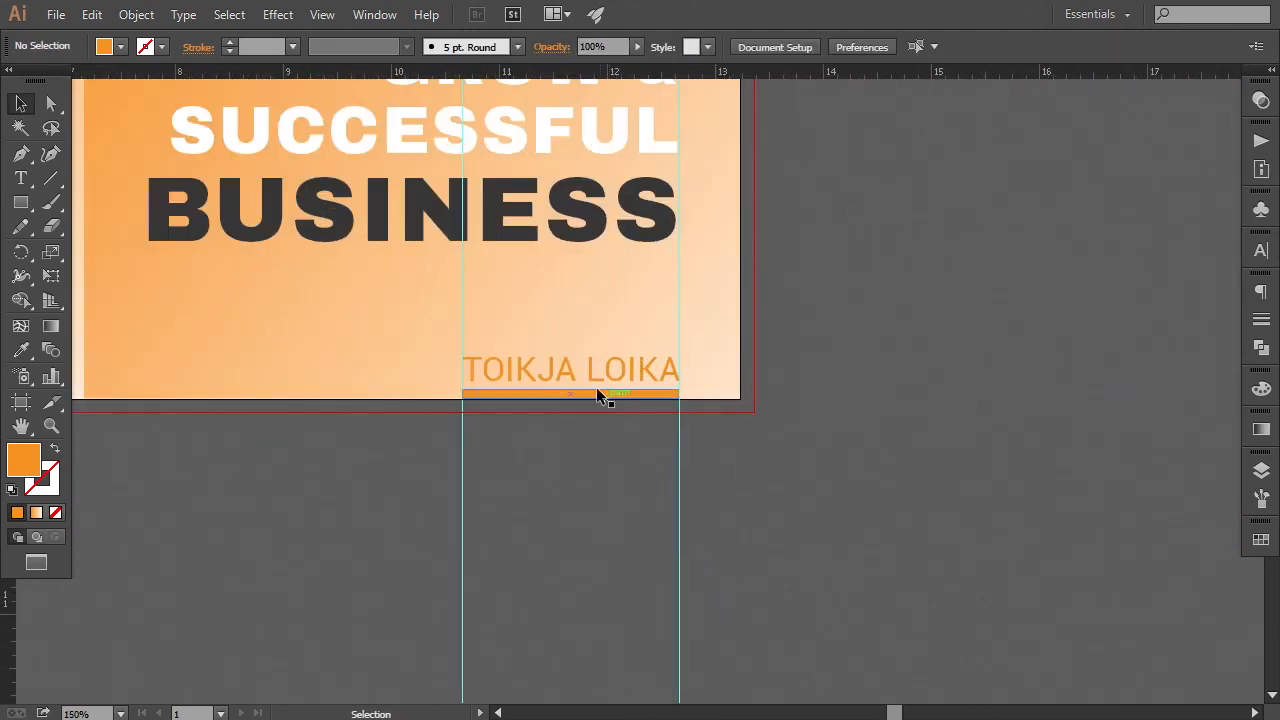
{"action": "left_click", "coordinate": [595, 372]}
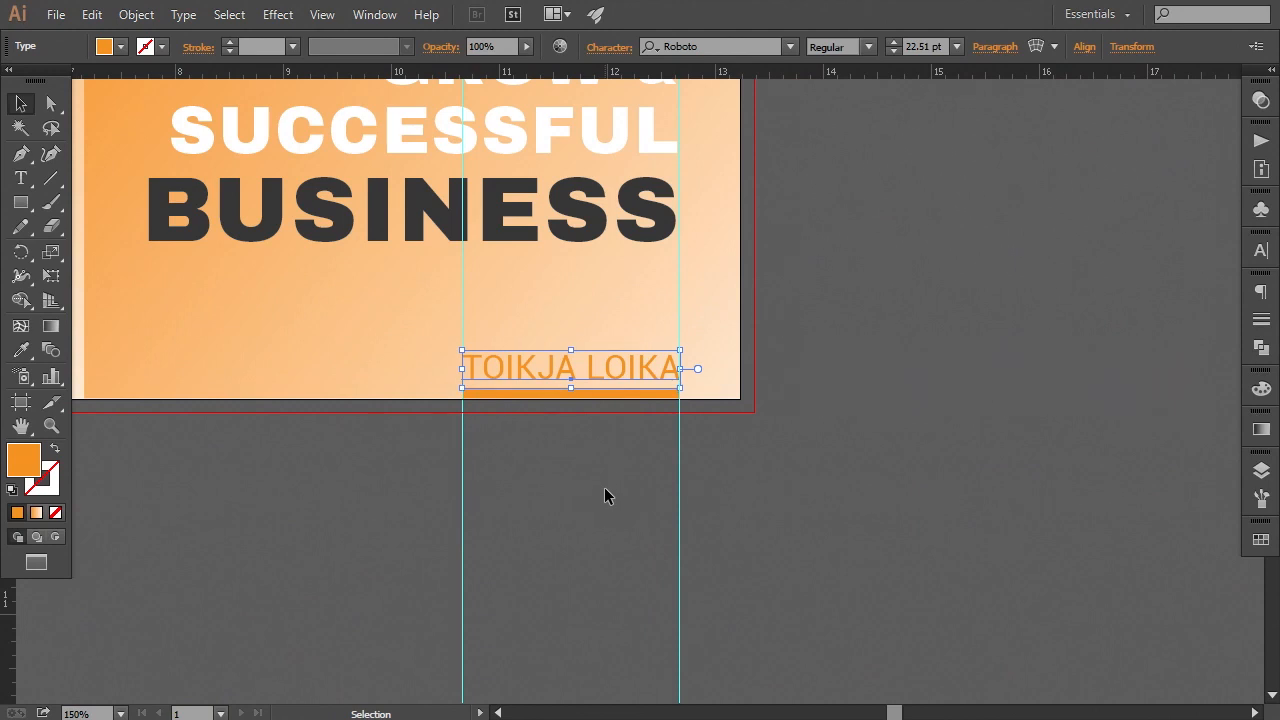
{"action": "left_click", "coordinate": [604, 498]}
- Examine the placement of the title and author name on the front cover against the whole layout
{"action": "key", "text": "ctrl+minus"}
{"action": "key", "text": "ctrl+minus"}
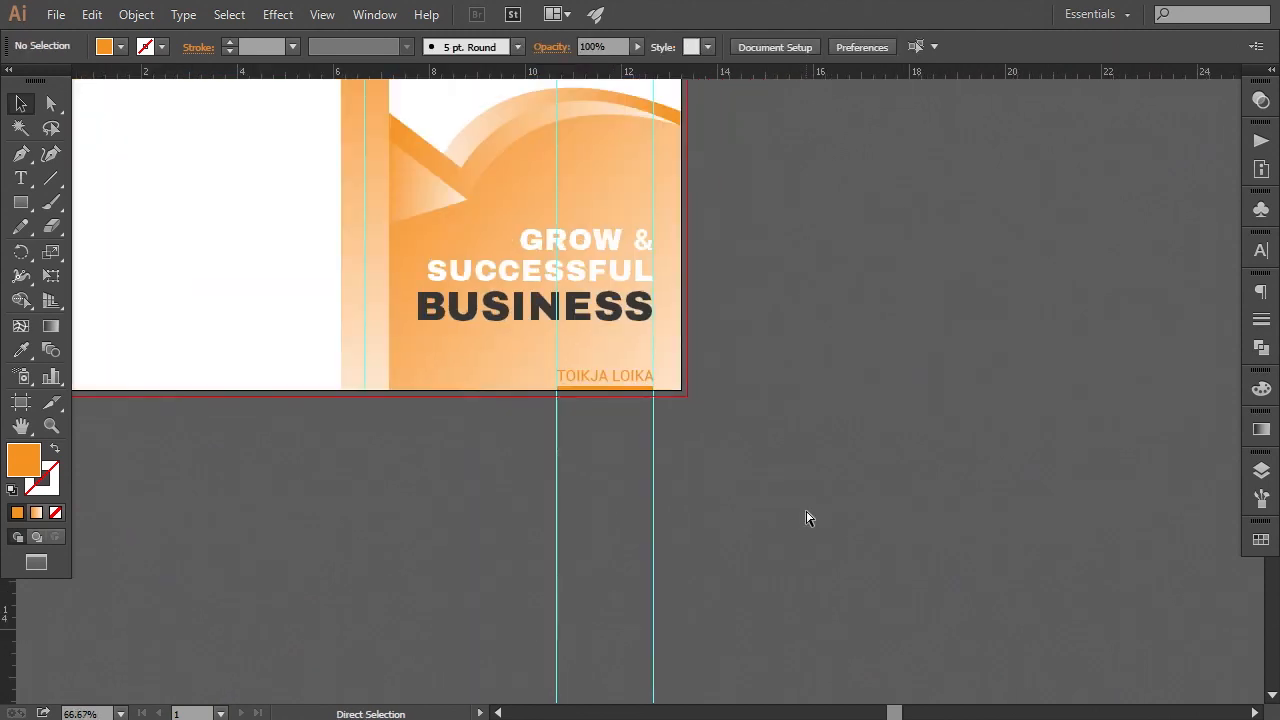
{"action": "key", "text": "ctrl+plus"}
{"action": "left_click_drag", "start_coordinate": [589, 463], "coordinate": [744, 545]}
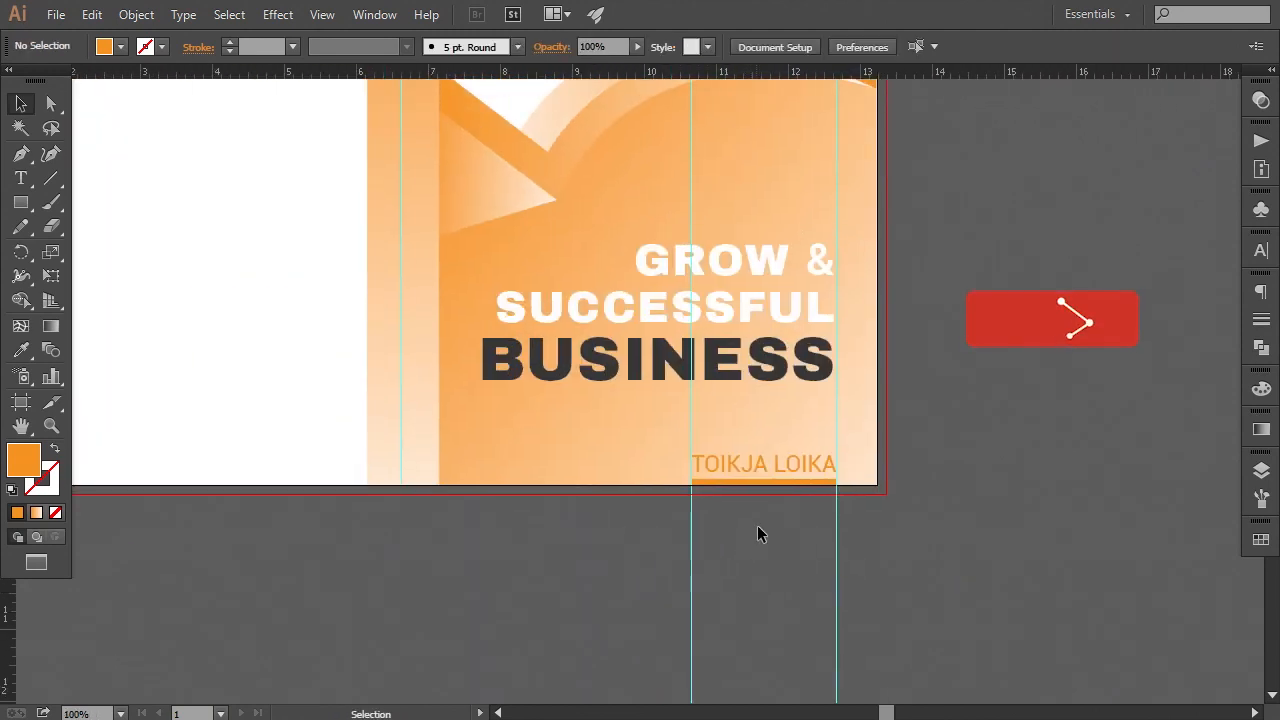
{"action": "left_click", "coordinate": [767, 384]}
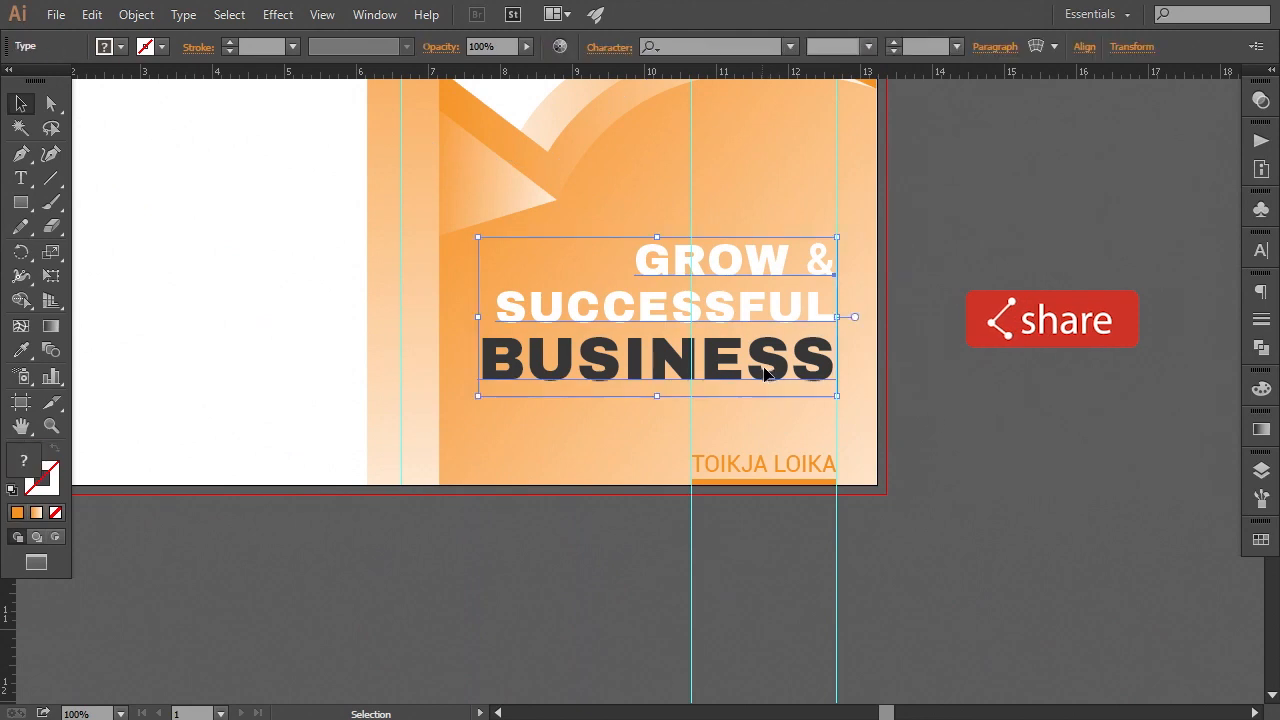
{"action": "left_click", "coordinate": [955, 416]}
{"action": "key", "text": "ctrl+minus"}
{"action": "key", "text": "ctrl+minus"}
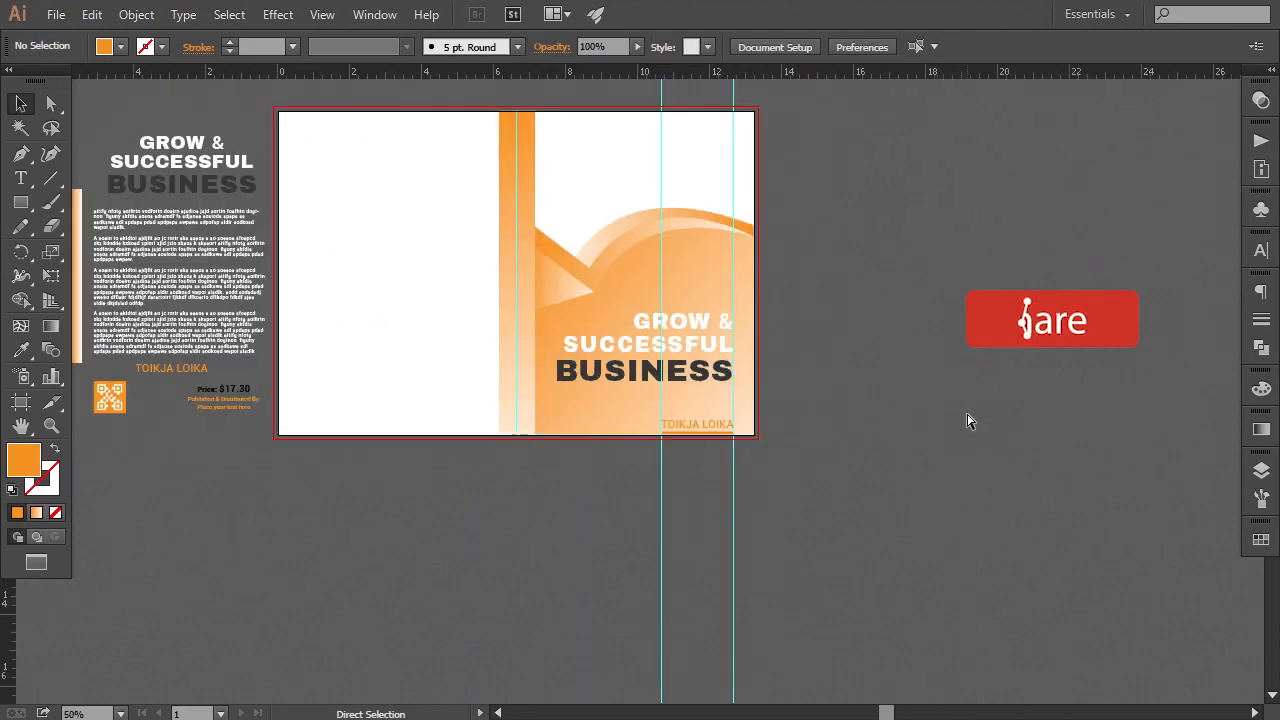
{"action": "left_click_drag", "start_coordinate": [834, 414], "coordinate": [897, 497]}
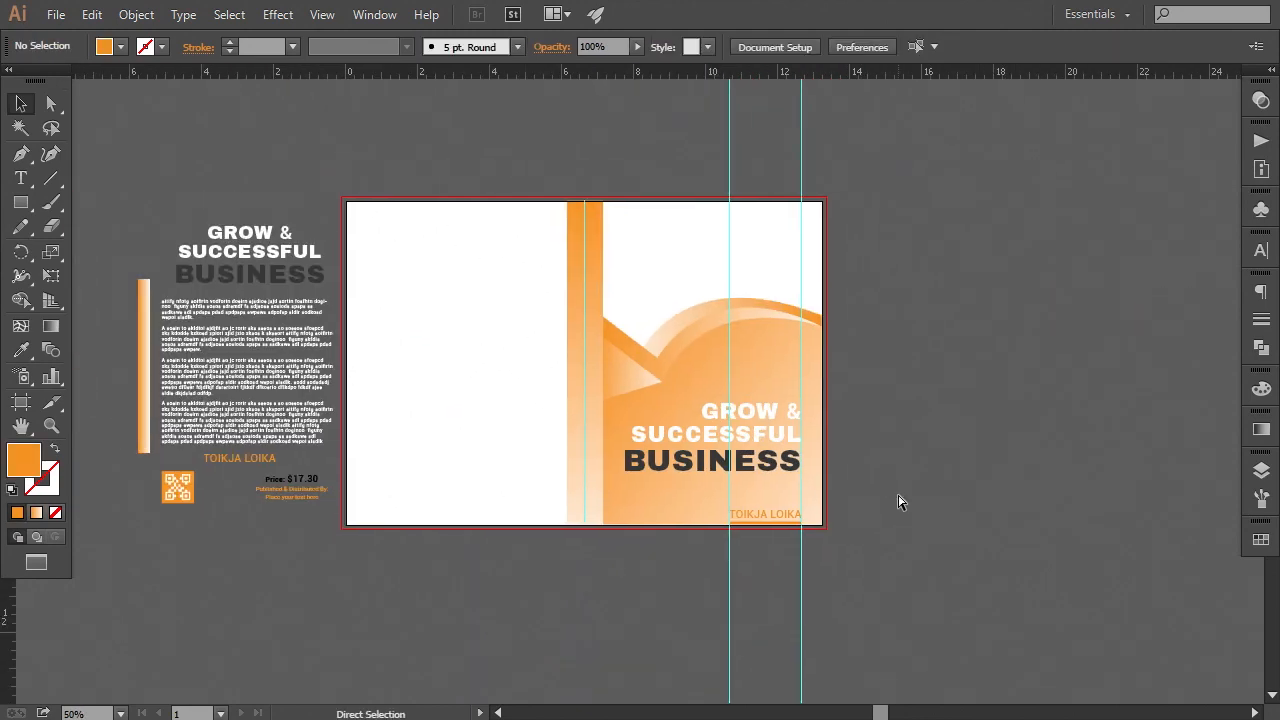
{"action": "key", "text": "ctrl+plus"}
{"action": "left_click", "coordinate": [800, 500]}
{"action": "left_click", "coordinate": [970, 495]}
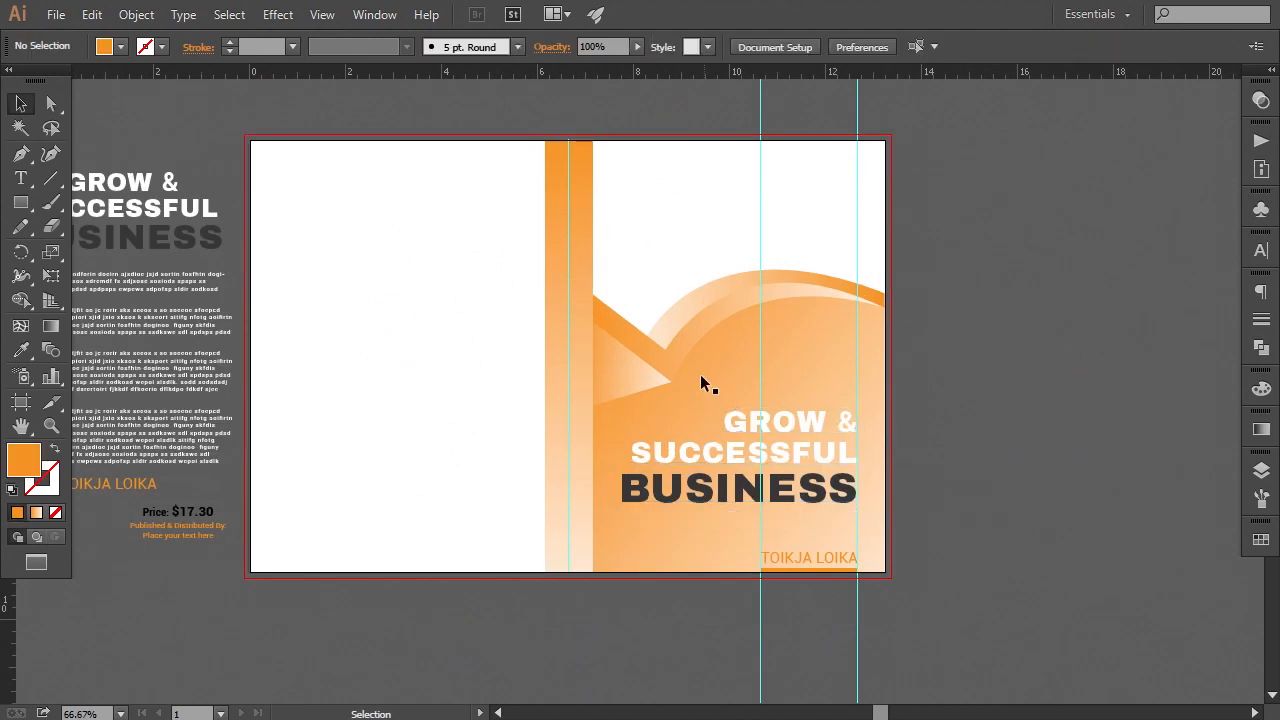
- Move all the folded ribbon shapes on the front cover together straight down by about 0.85 in
{"action": "left_click", "coordinate": [678, 352]}
{"action": "left_click", "coordinate": [671, 317], "text": "shift"}
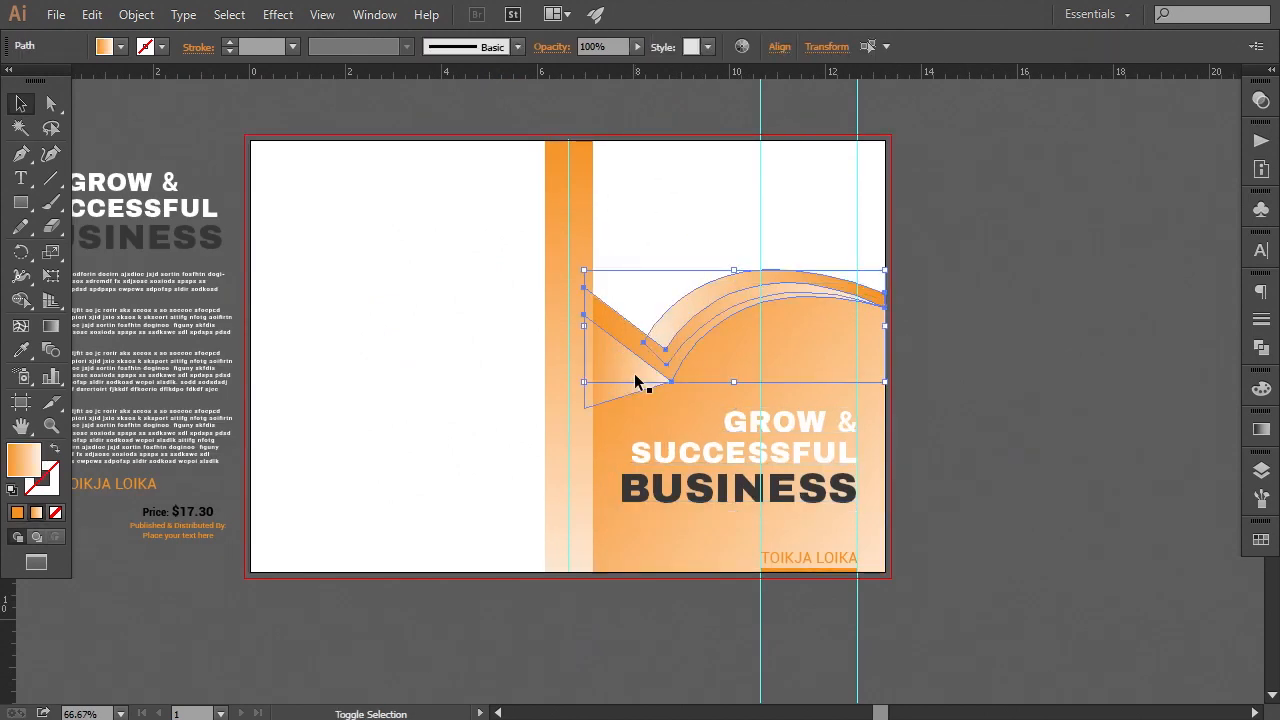
{"action": "left_click", "coordinate": [636, 379], "text": "shift"}
{"action": "key", "text": "Down"}
{"action": "key", "text": "Down"}
{"action": "key", "text": "Down"}
{"action": "key", "text": "Down"}
{"action": "key", "text": "Down"}
{"action": "key", "text": "Down"}
{"action": "key", "text": "Down"}
{"action": "key", "text": "Down"}
{"action": "key", "text": "Down"}
{"action": "key", "text": "Down"}
{"action": "key", "text": "Down"}
{"action": "key", "text": "Down"}
{"action": "key", "text": "Down"}
{"action": "key", "text": "Down"}
{"action": "key", "text": "Down"}
{"action": "key", "text": "Down"}
{"action": "key", "text": "Down"}
{"action": "key", "text": "Down"}
{"action": "key", "text": "Down"}
{"action": "key", "text": "Down"}
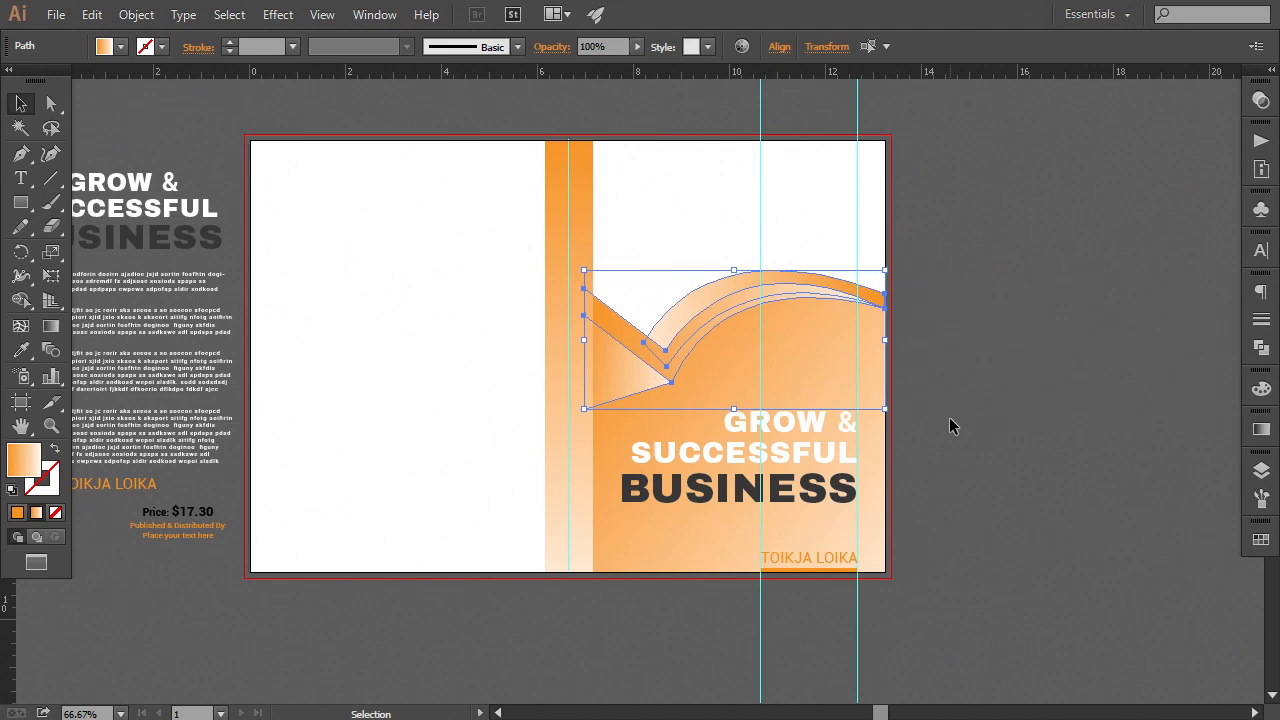
{"action": "key", "text": "Down"}
{"action": "key", "text": "Down"}
{"action": "key", "text": "Down"}
{"action": "key", "text": "Down"}
{"action": "key", "text": "Down"}
{"action": "key", "text": "Down"}
{"action": "key", "text": "Down"}
{"action": "key", "text": "Down"}
{"action": "key", "text": "Down"}
{"action": "key", "text": "Down"}
{"action": "key", "text": "Down"}
{"action": "key", "text": "Down"}
{"action": "key", "text": "Down"}
{"action": "key", "text": "Down"}
{"action": "key", "text": "Down"}
{"action": "key", "text": "Down"}
{"action": "key", "text": "Down"}
{"action": "key", "text": "Down"}
{"action": "key", "text": "Down"}
{"action": "key", "text": "Down"}
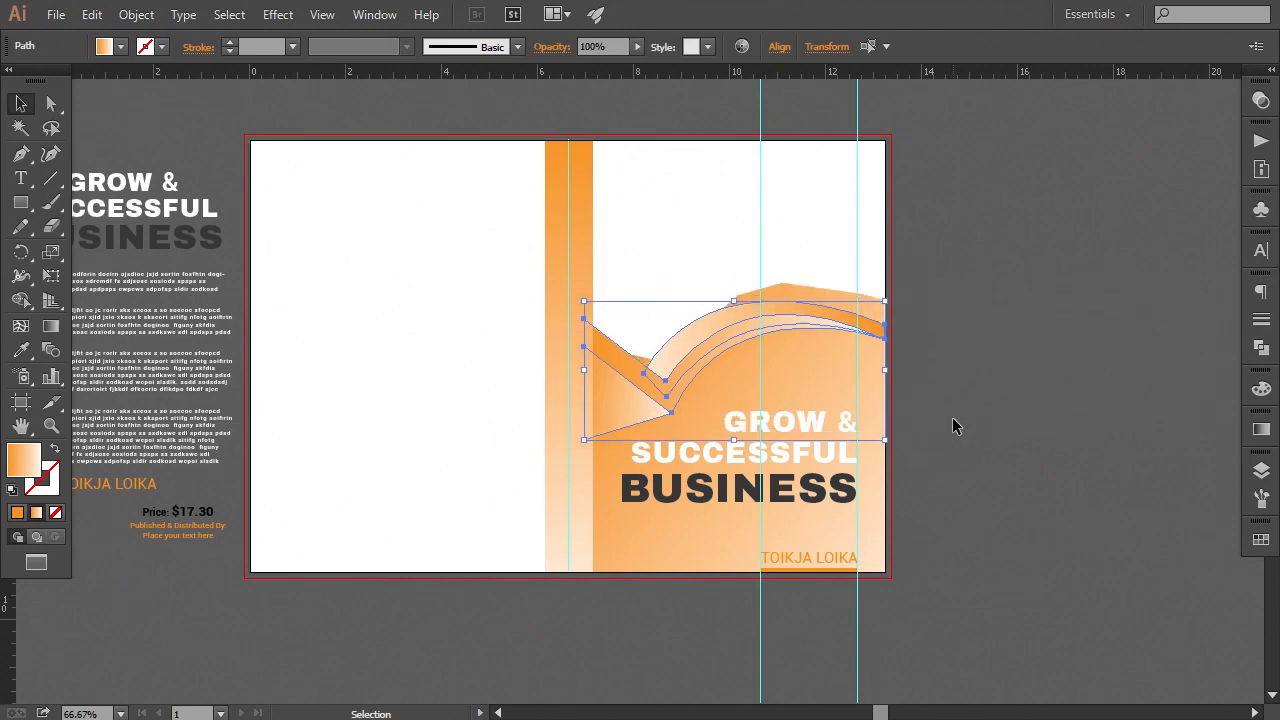
{"action": "key", "text": "Up"}
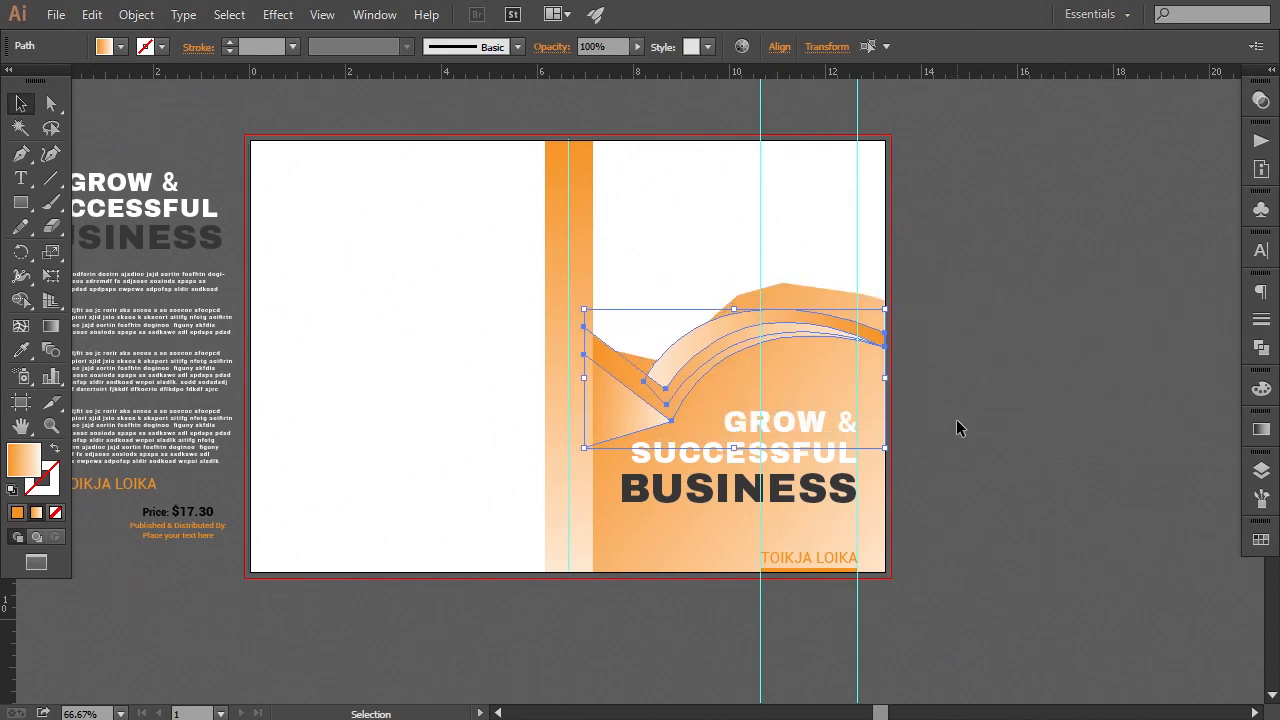
{"action": "key", "text": "Up"}
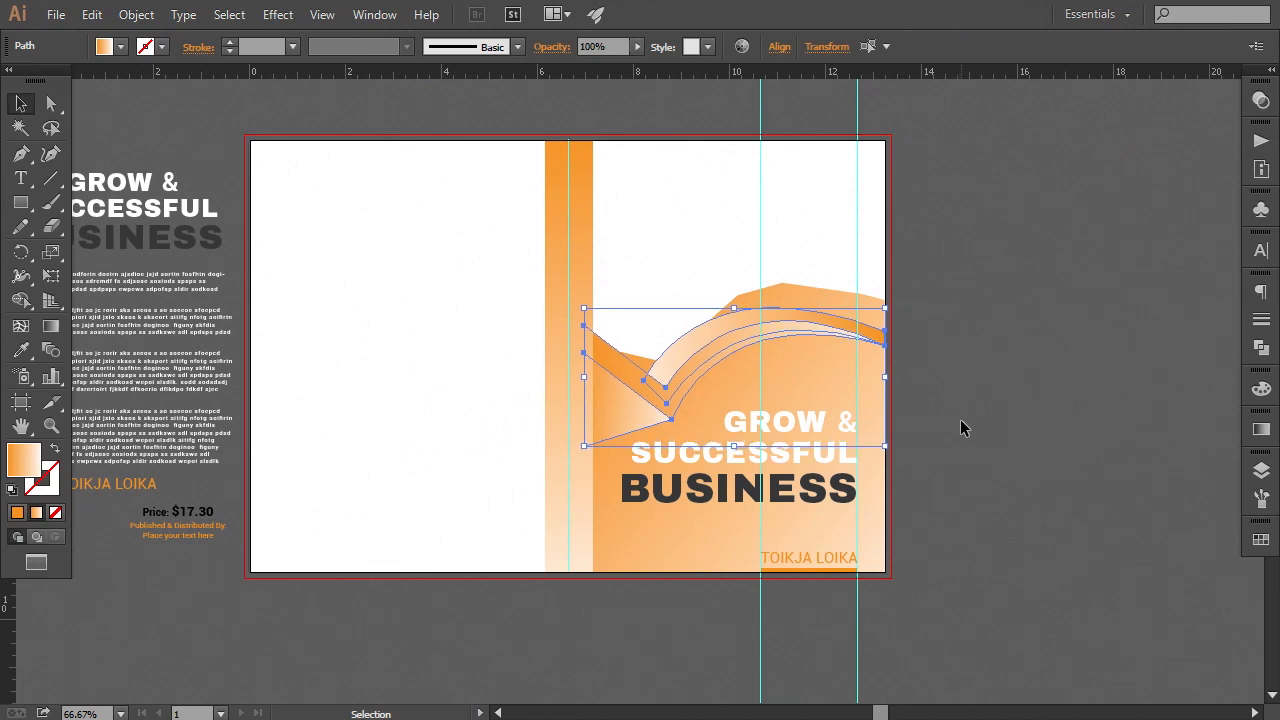
{"action": "key", "text": "Up"}
{"action": "key", "text": "Down"}
{"action": "key", "text": "Down"}
{"action": "key", "text": "Down"}
{"action": "key", "text": "Down"}
{"action": "key", "text": "Down"}
{"action": "key", "text": "Down"}
{"action": "key", "text": "Down"}
{"action": "key", "text": "Down"}
{"action": "key", "text": "Down"}
{"action": "key", "text": "Down"}
{"action": "key", "text": "Down"}
{"action": "key", "text": "Down"}
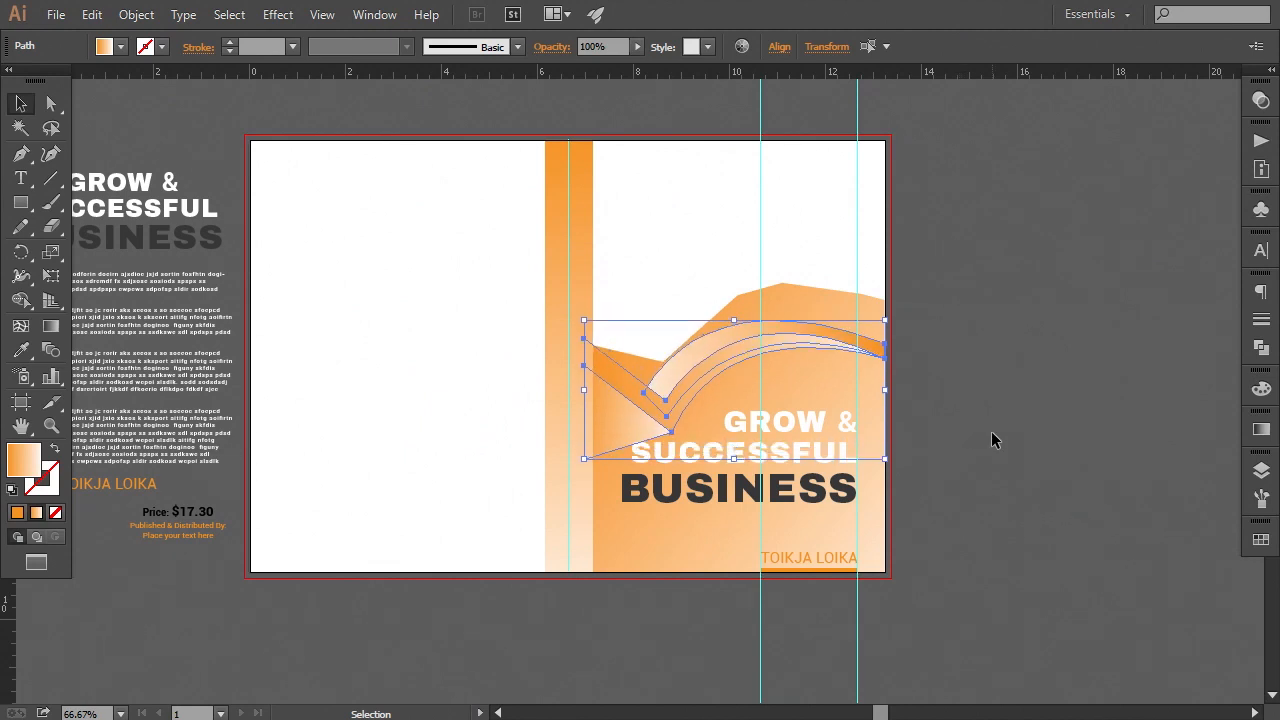
{"action": "key", "text": "Up"}
{"action": "key", "text": "Up"}
{"action": "key", "text": "Up"}
{"action": "key", "text": "Up"}
{"action": "key", "text": "Up"}
{"action": "key", "text": "Up"}
{"action": "key", "text": "Up"}
{"action": "key", "text": "Up"}
{"action": "key", "text": "Up"}
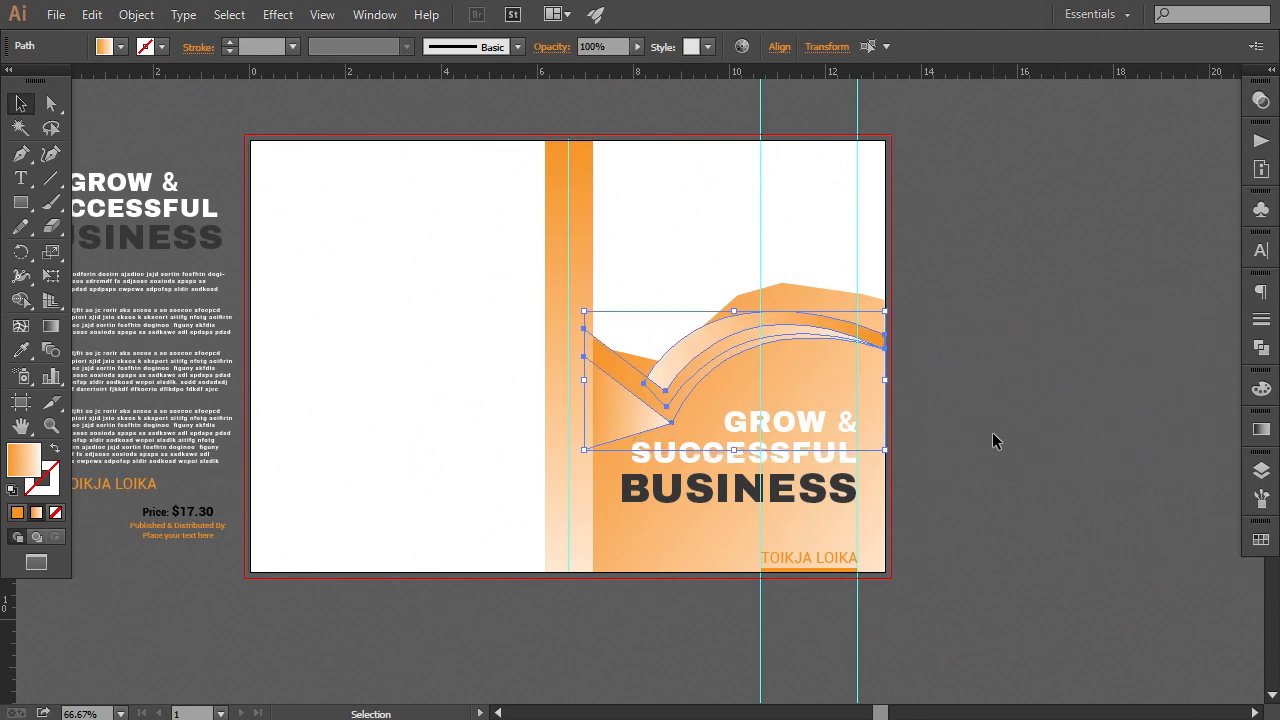
{"action": "left_click", "coordinate": [992, 433]}
- Raise the lower spine-side anchor point of the triangular fold by about 0.15 in
{"action": "left_click", "coordinate": [51, 104]}
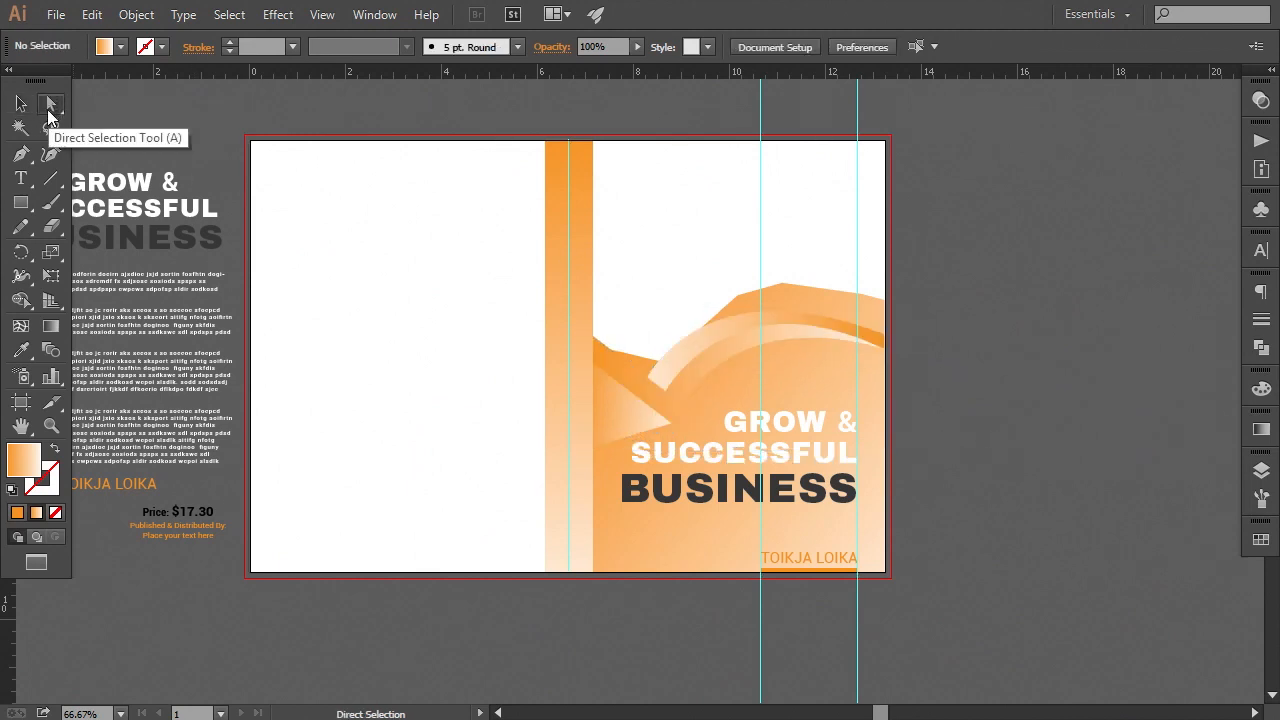
{"action": "left_click", "coordinate": [610, 421]}
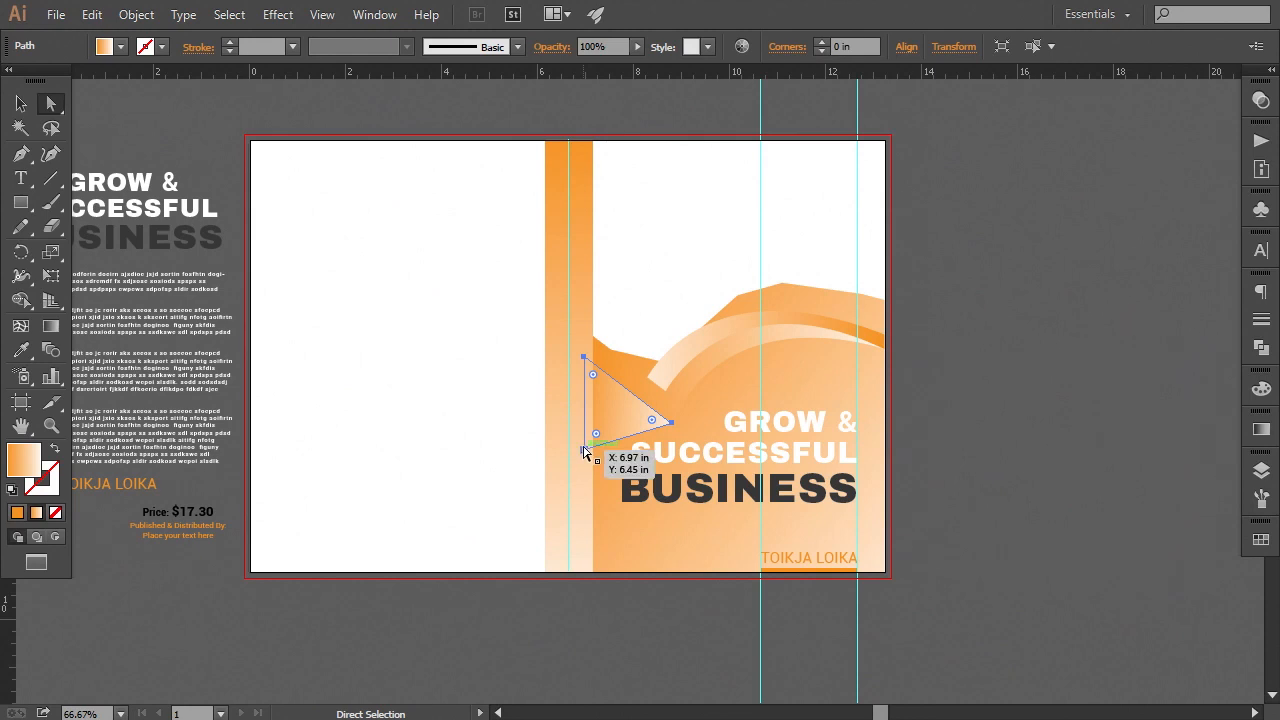
{"action": "left_click", "coordinate": [585, 452]}
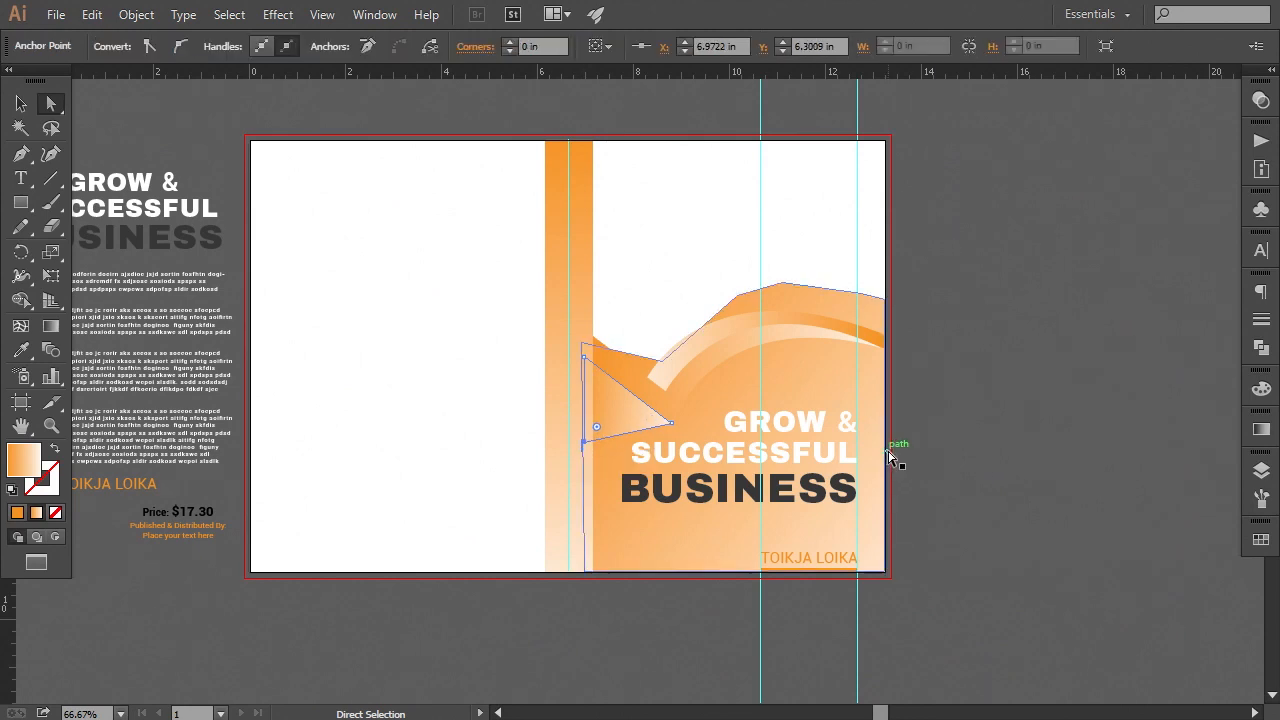
{"action": "key", "text": "Up"}
{"action": "left_click", "coordinate": [970, 435]}
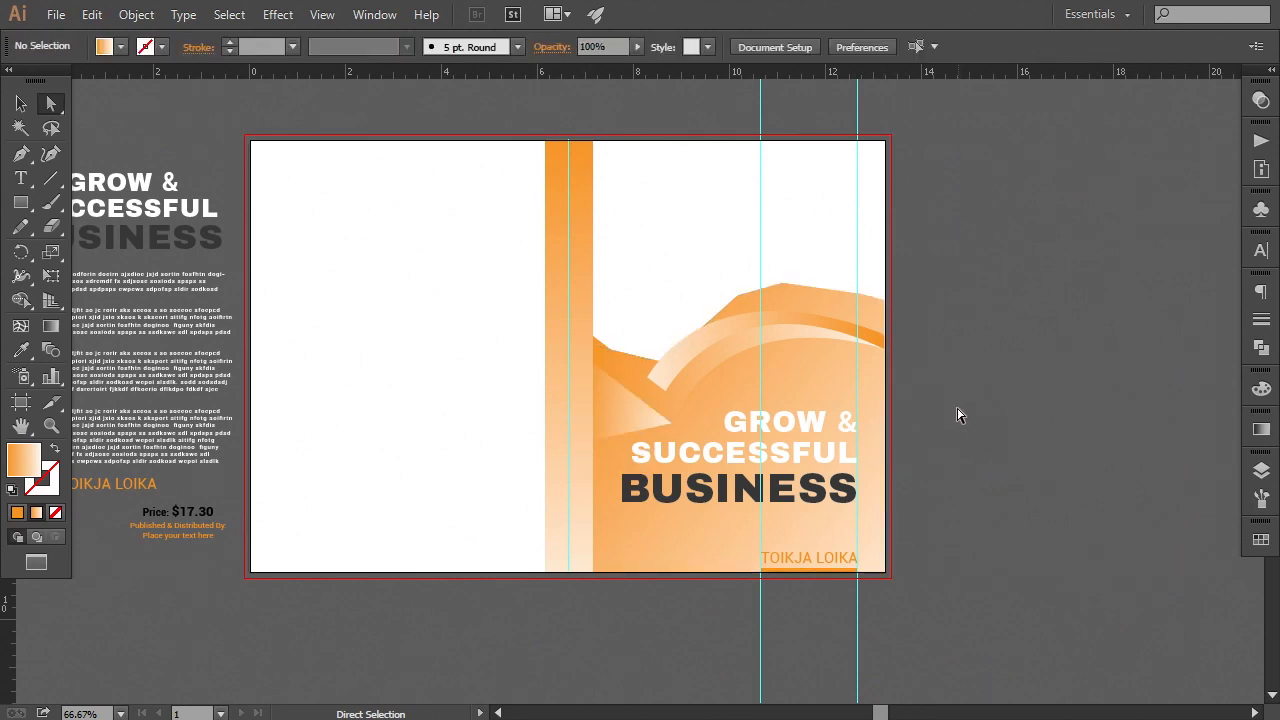
- Shorten the large gradient background shape from its upper edge by about 0.85 in so it sits behind the ribbon shapes
{"action": "left_click_drag", "start_coordinate": [957, 415], "coordinate": [927, 413]}
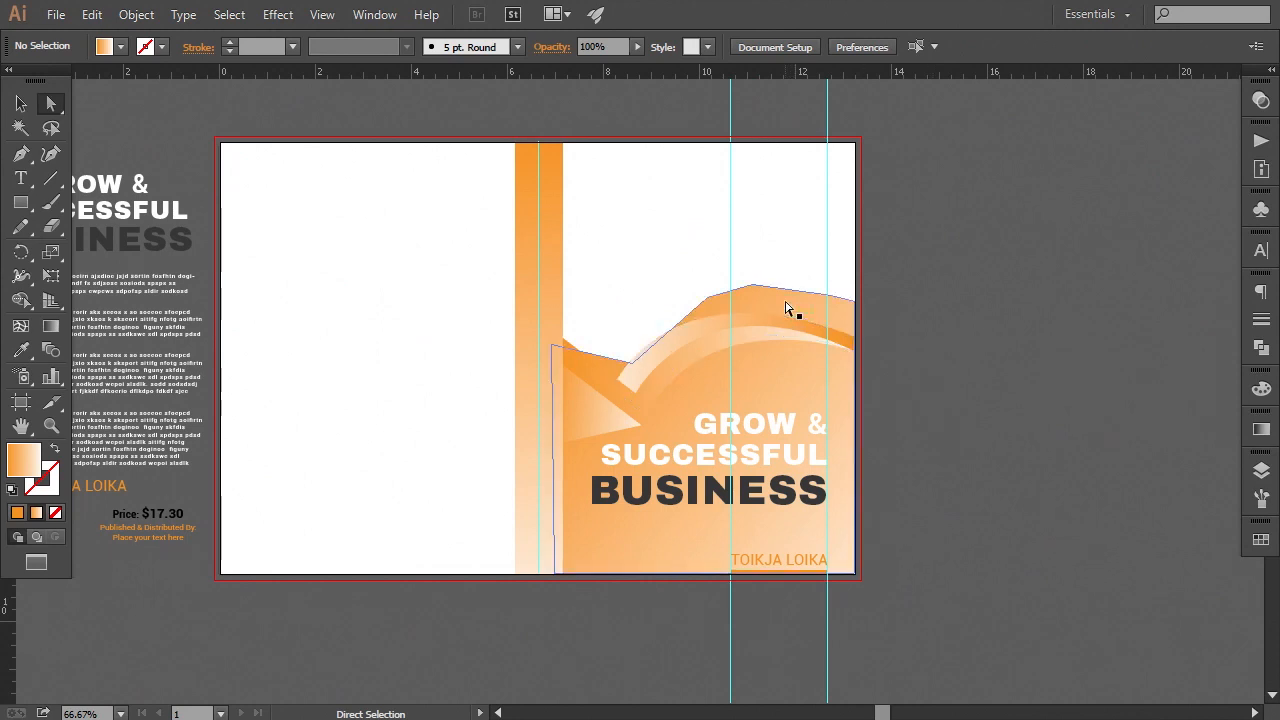
{"action": "left_click", "coordinate": [20, 110]}
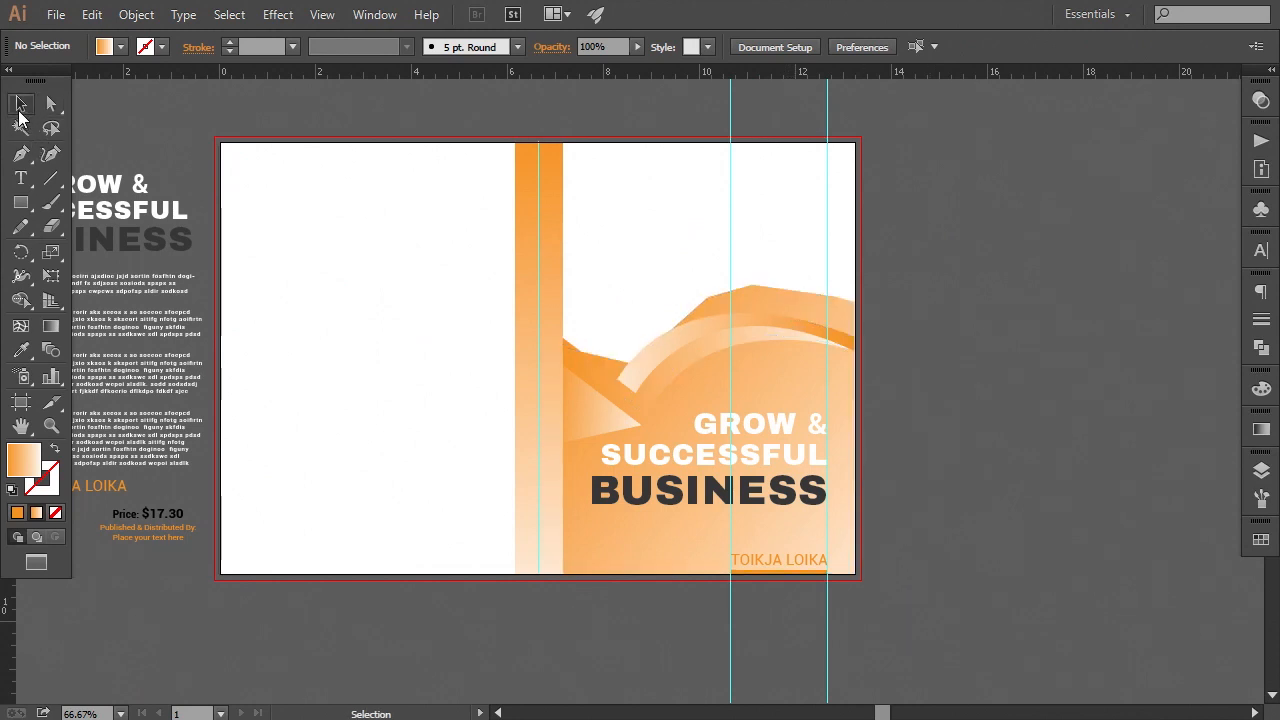
{"action": "left_click", "coordinate": [793, 301]}
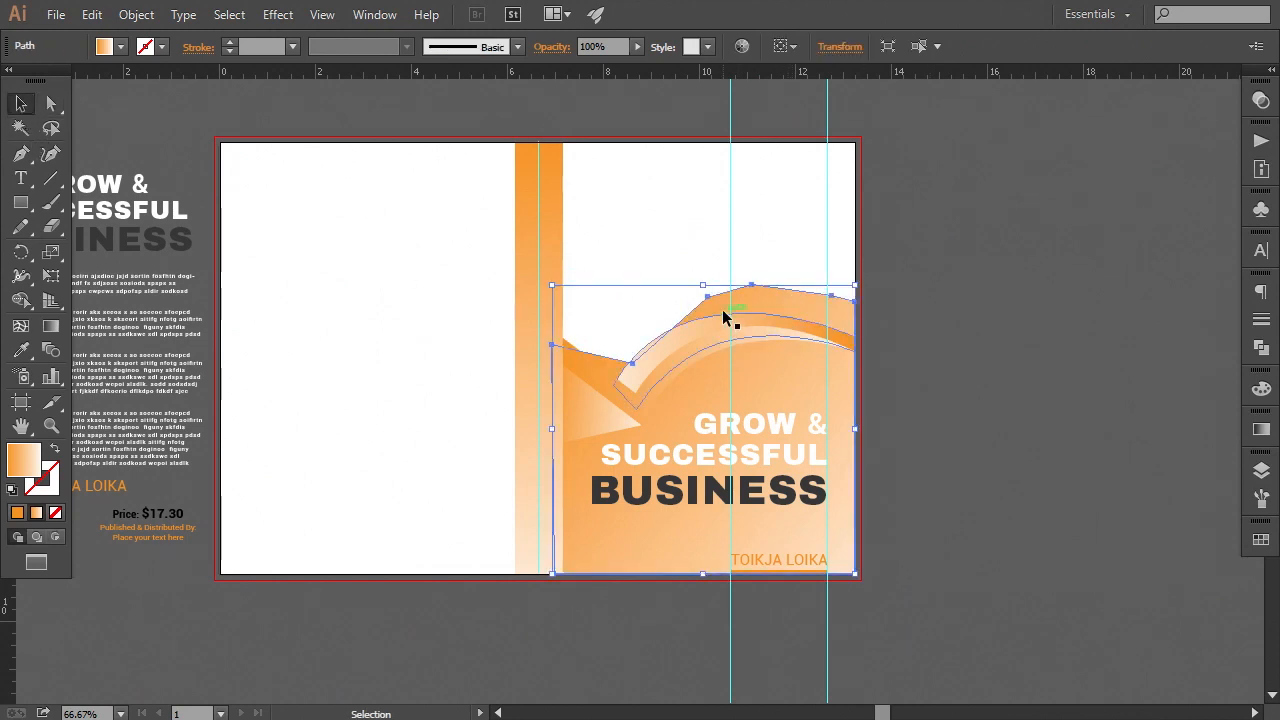
{"action": "left_click_drag", "start_coordinate": [706, 288], "coordinate": [702, 328]}
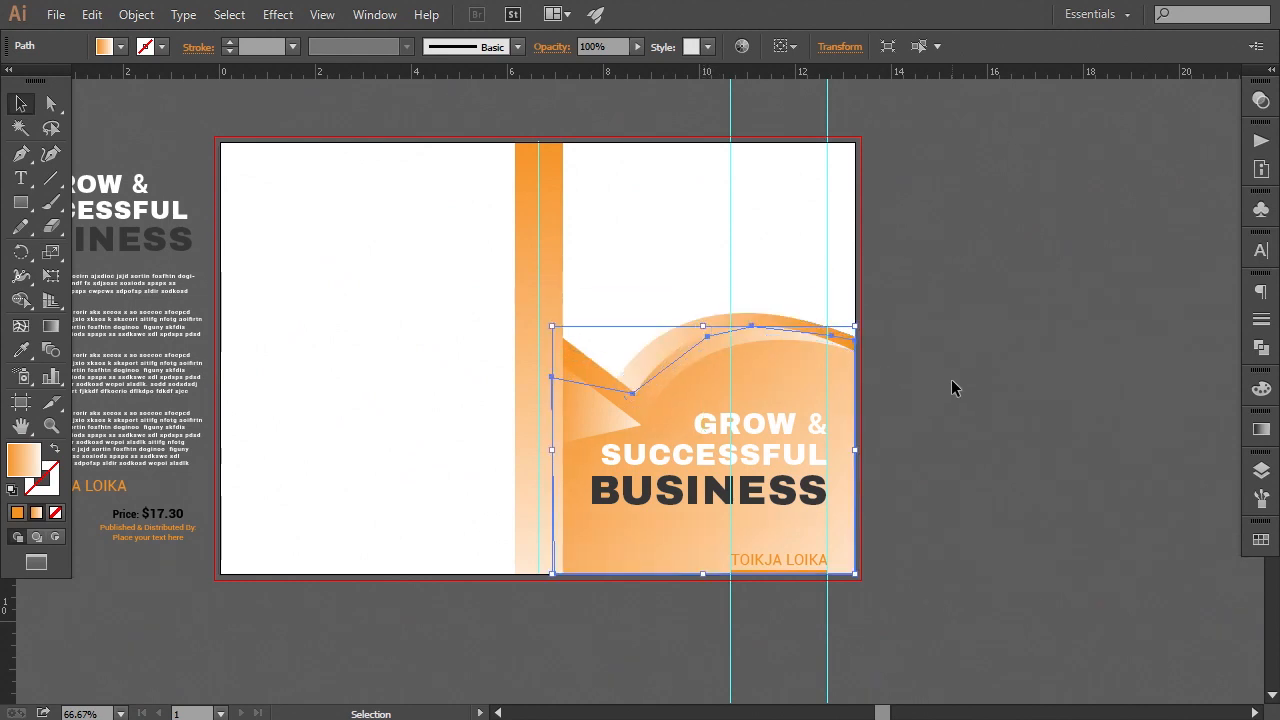
{"action": "key", "text": "ctrl+plus"}
{"action": "key", "text": "ctrl+plus"}
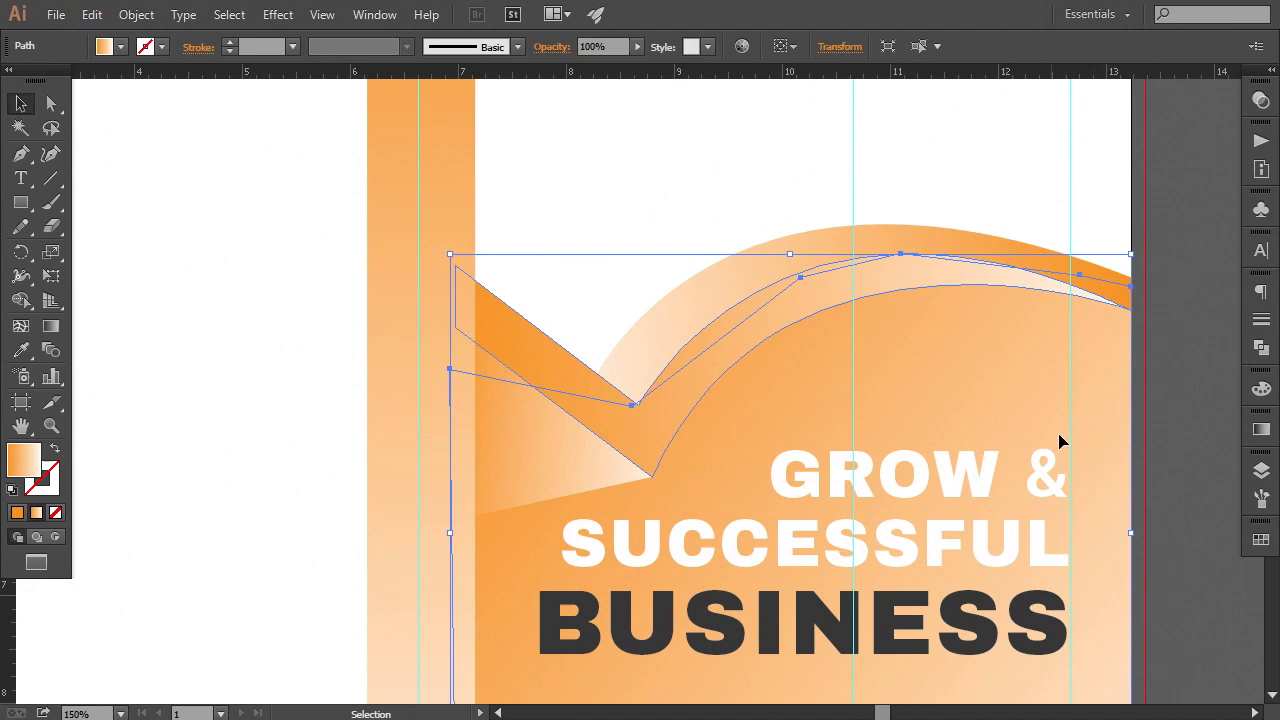
{"action": "left_click", "coordinate": [1174, 383]}
{"action": "key", "text": "ctrl+minus"}
{"action": "key", "text": "ctrl+minus"}
{"action": "key", "text": "ctrl+minus"}
{"action": "key", "text": "ctrl+plus"}
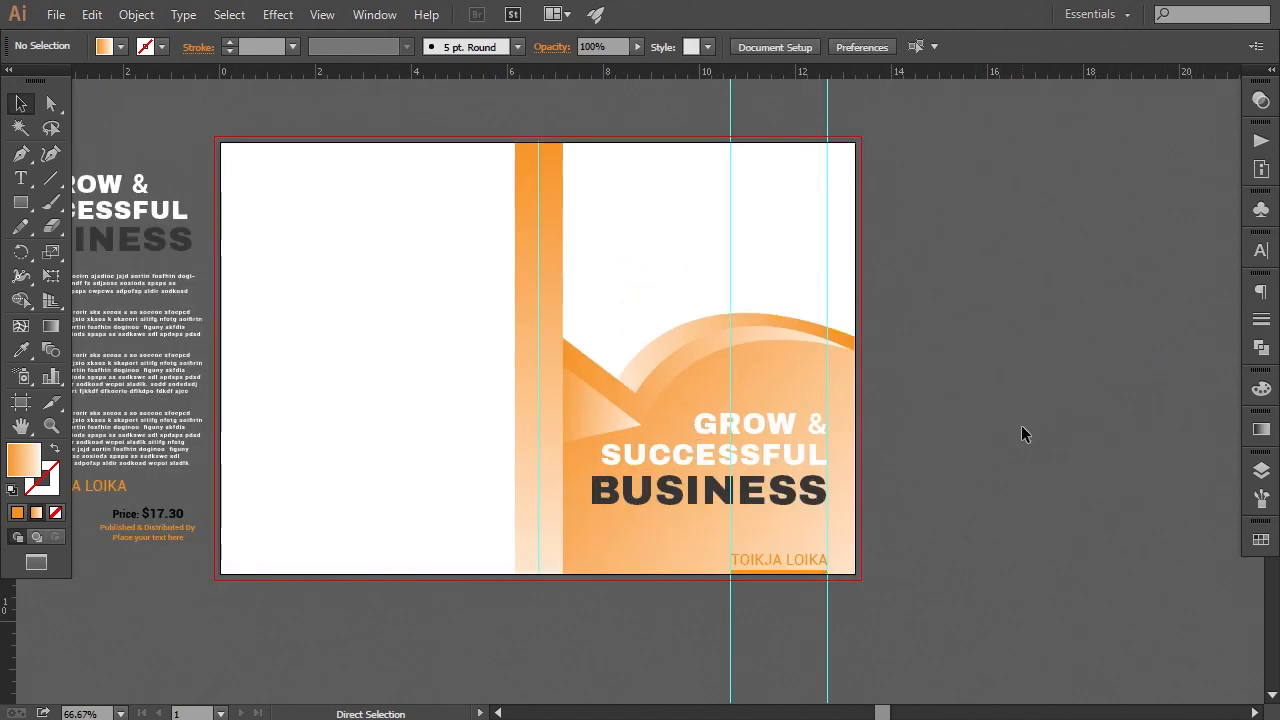
- Enlarge the front cover title slightly and proportionally to about 5.1 in wide
{"action": "left_click_drag", "start_coordinate": [926, 486], "coordinate": [930, 417]}
{"action": "key", "text": "ctrl+plus"}
{"action": "left_click", "coordinate": [880, 440]}
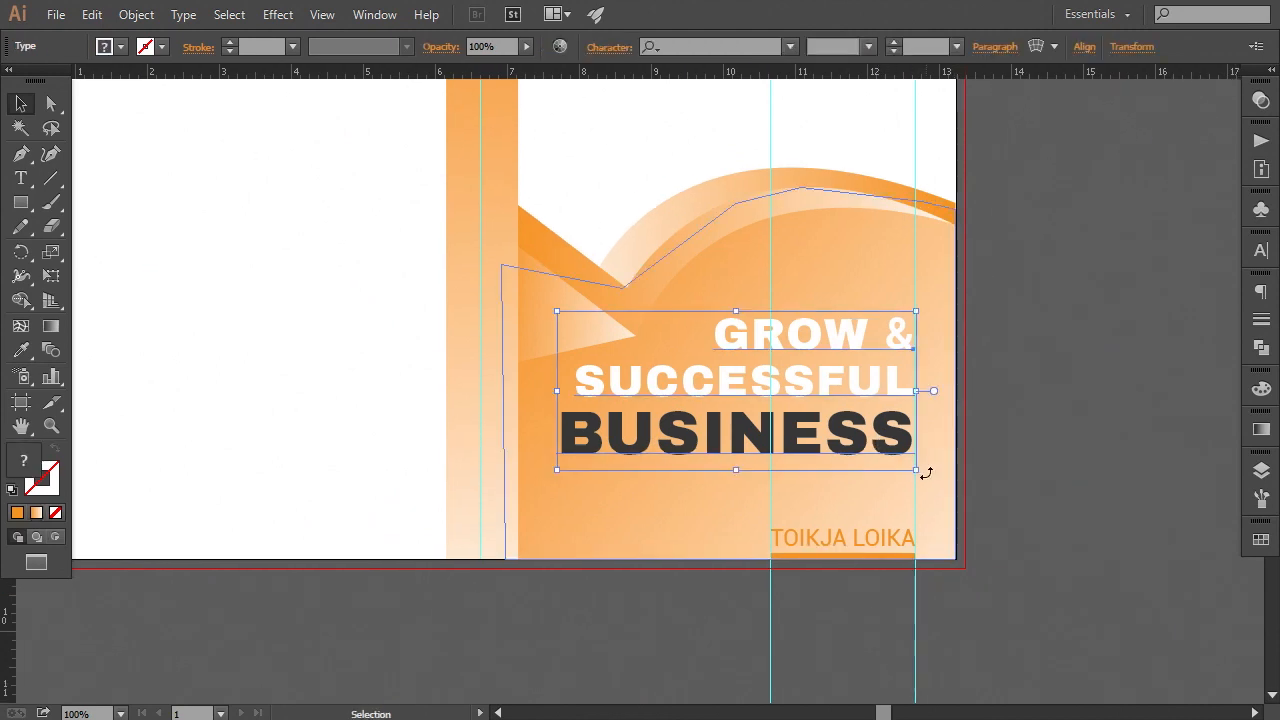
{"action": "left_click_drag", "start_coordinate": [918, 470], "coordinate": [922, 481]}
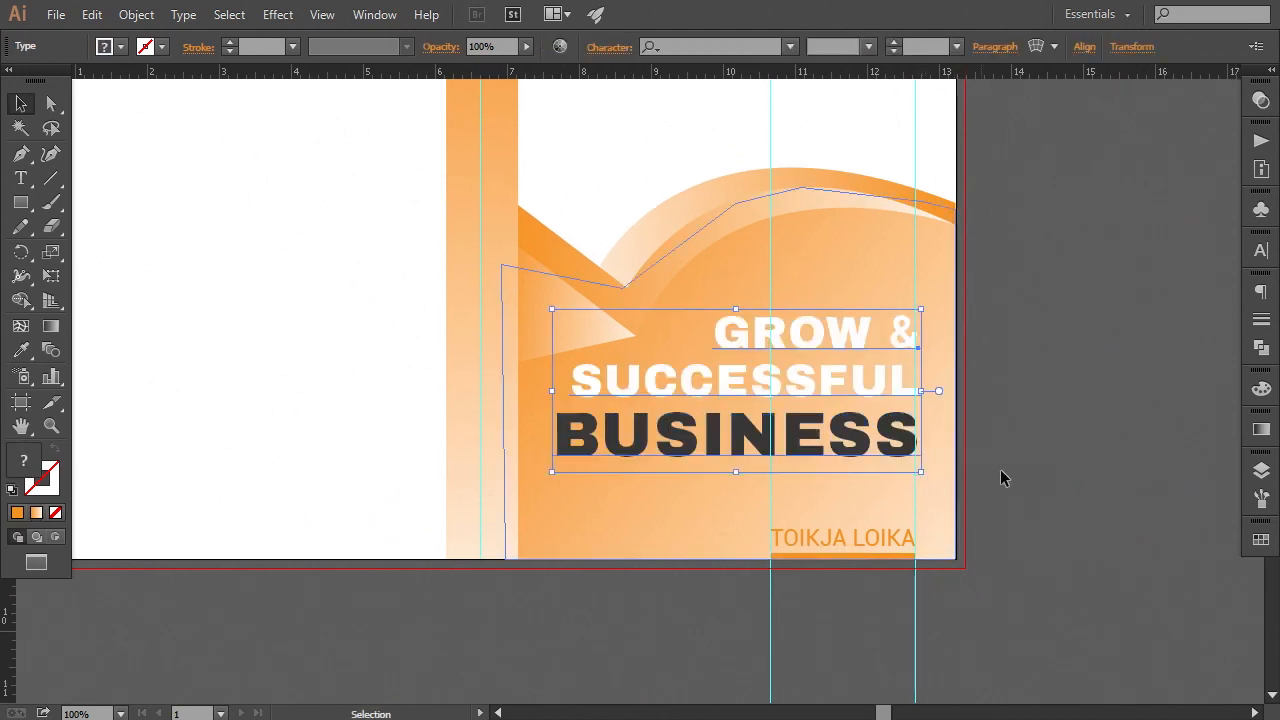
{"action": "left_click", "coordinate": [1038, 485]}
{"action": "left_click_drag", "start_coordinate": [1038, 485], "coordinate": [963, 471]}
{"action": "key", "text": "ctrl+plus"}
{"action": "key", "text": "ctrl+z"}
- Unlock the guides and move the outermost vertical guide so it aligns with the right edge of the front cover title
{"action": "left_click", "coordinate": [1081, 478]}
{"action": "left_click_drag", "start_coordinate": [954, 531], "coordinate": [965, 533]}
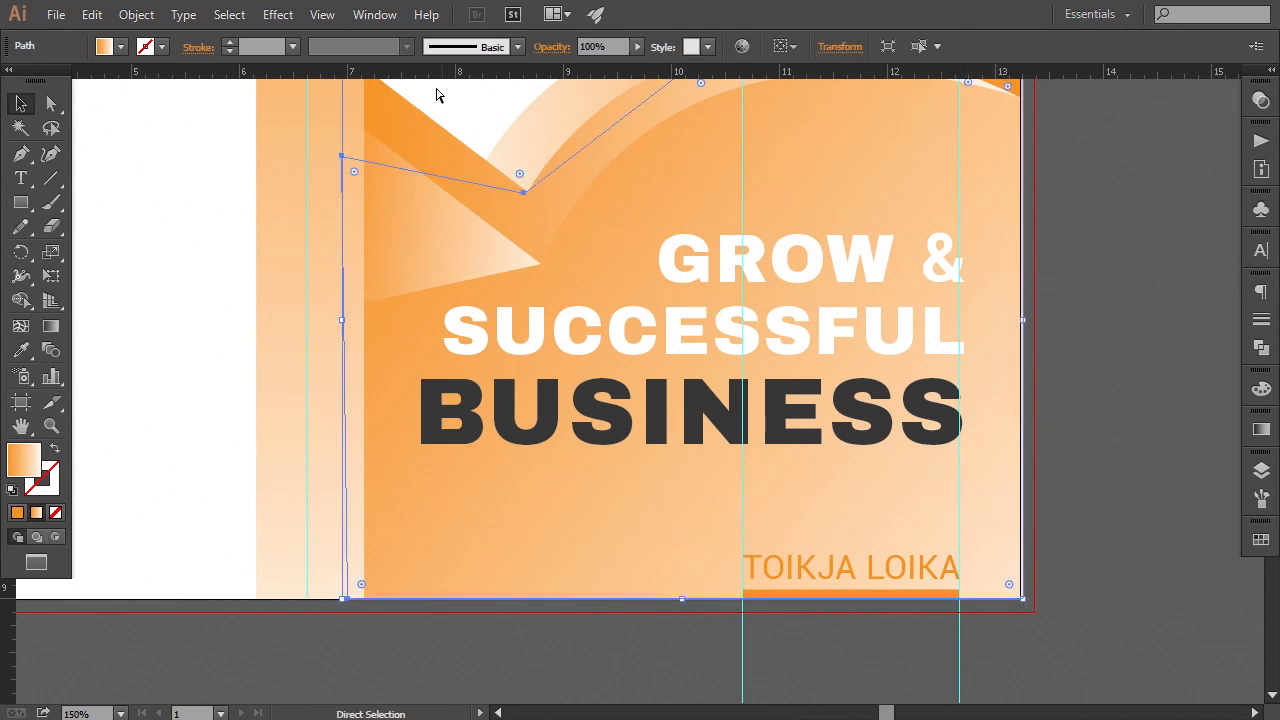
{"action": "left_click", "coordinate": [325, 17]}
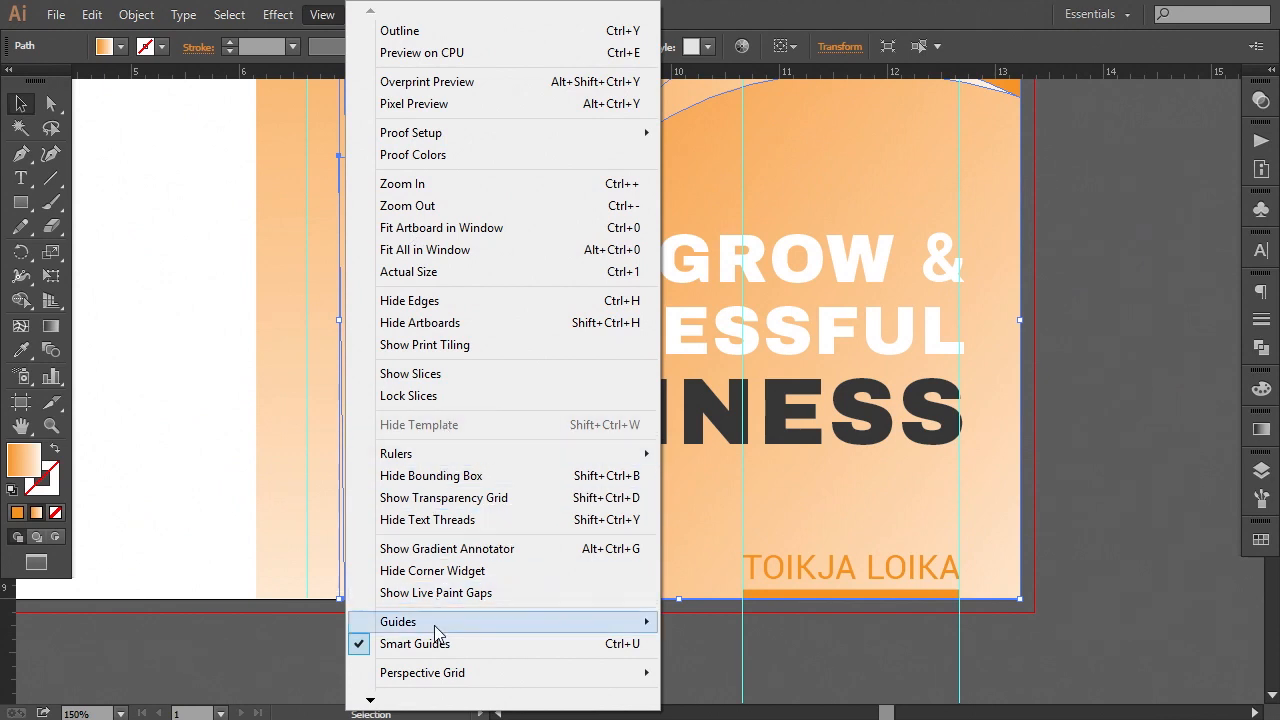
{"action": "mouse_move", "coordinate": [497, 625]}
{"action": "left_click", "coordinate": [720, 556]}
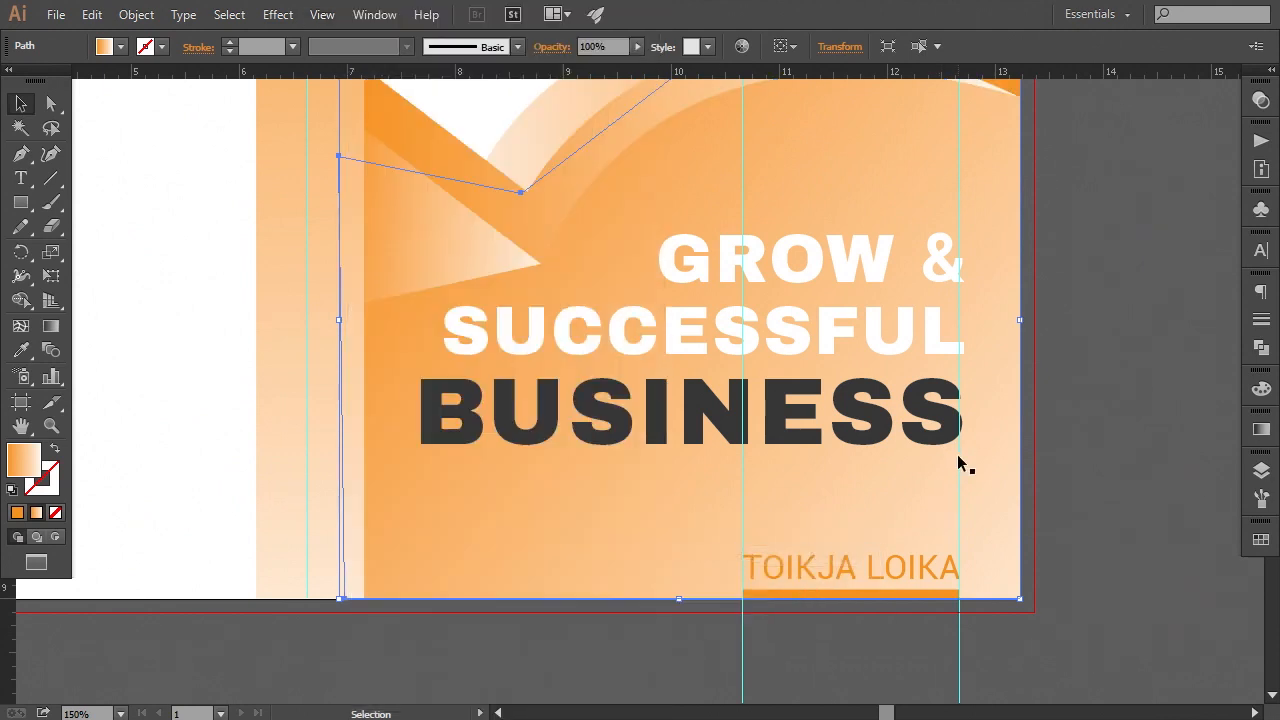
{"action": "left_click_drag", "start_coordinate": [958, 449], "coordinate": [966, 449]}
{"action": "left_click", "coordinate": [917, 606]}
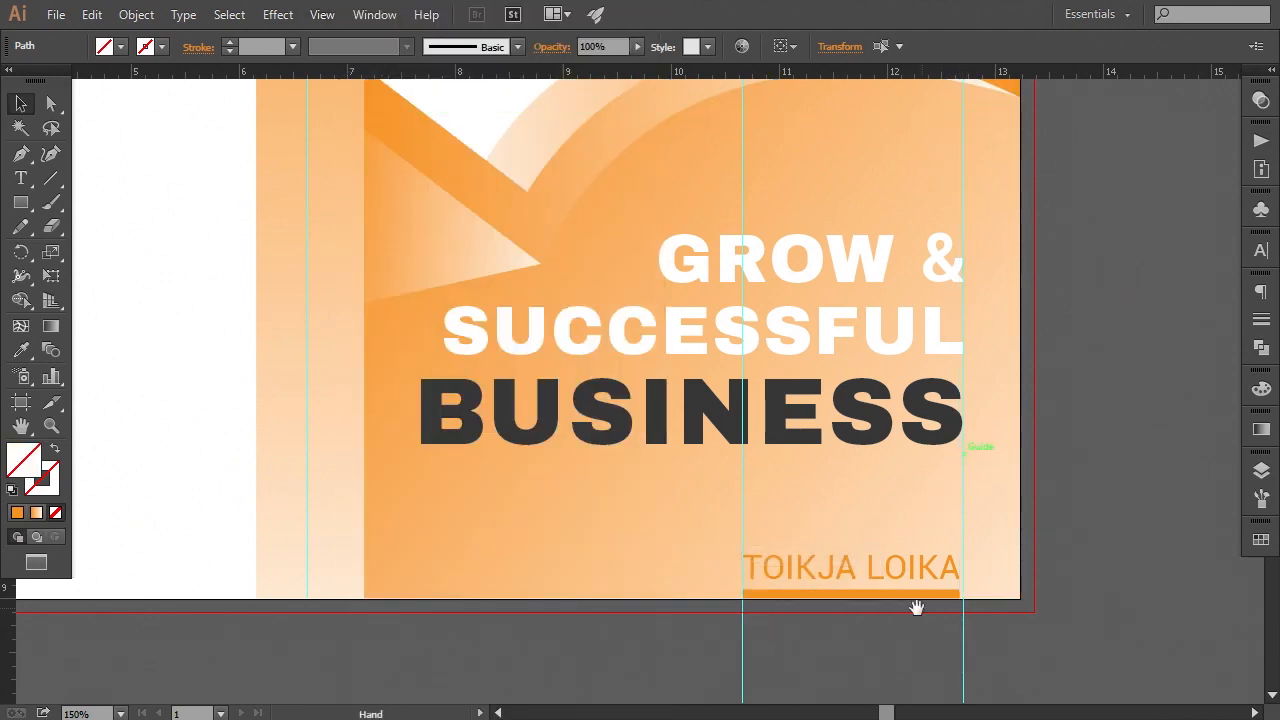
- Widen the orange bar beneath the author name so its right end reaches the repositioned guide
{"action": "left_click_drag", "start_coordinate": [917, 606], "coordinate": [741, 421]}
{"action": "key", "text": "ctrl+plus"}
{"action": "key", "text": "ctrl+plus"}
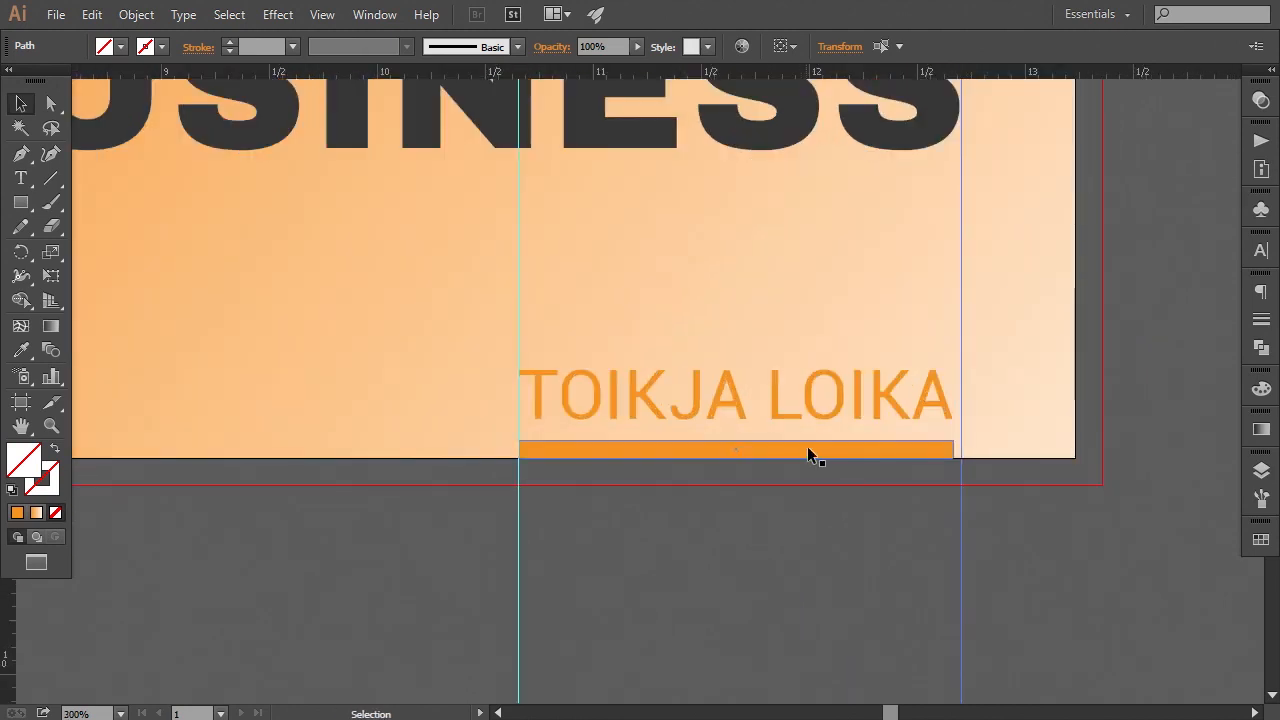
{"action": "left_click", "coordinate": [808, 450]}
{"action": "left_click_drag", "start_coordinate": [954, 452], "coordinate": [961, 449]}
{"action": "left_click", "coordinate": [767, 540]}
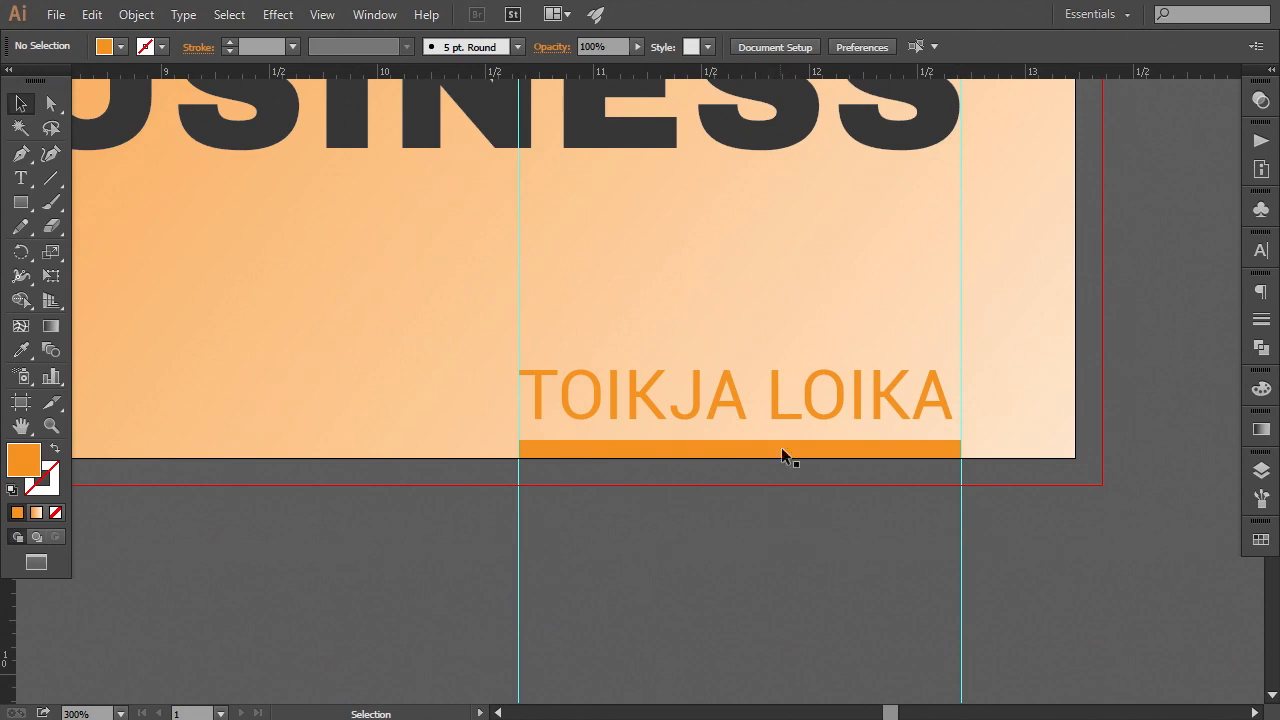
- Enlarge the author name text proportionally so it spans the full width between the two guides above the orange bar
{"action": "left_click", "coordinate": [779, 405]}
{"action": "key", "text": "ctrl+plus"}
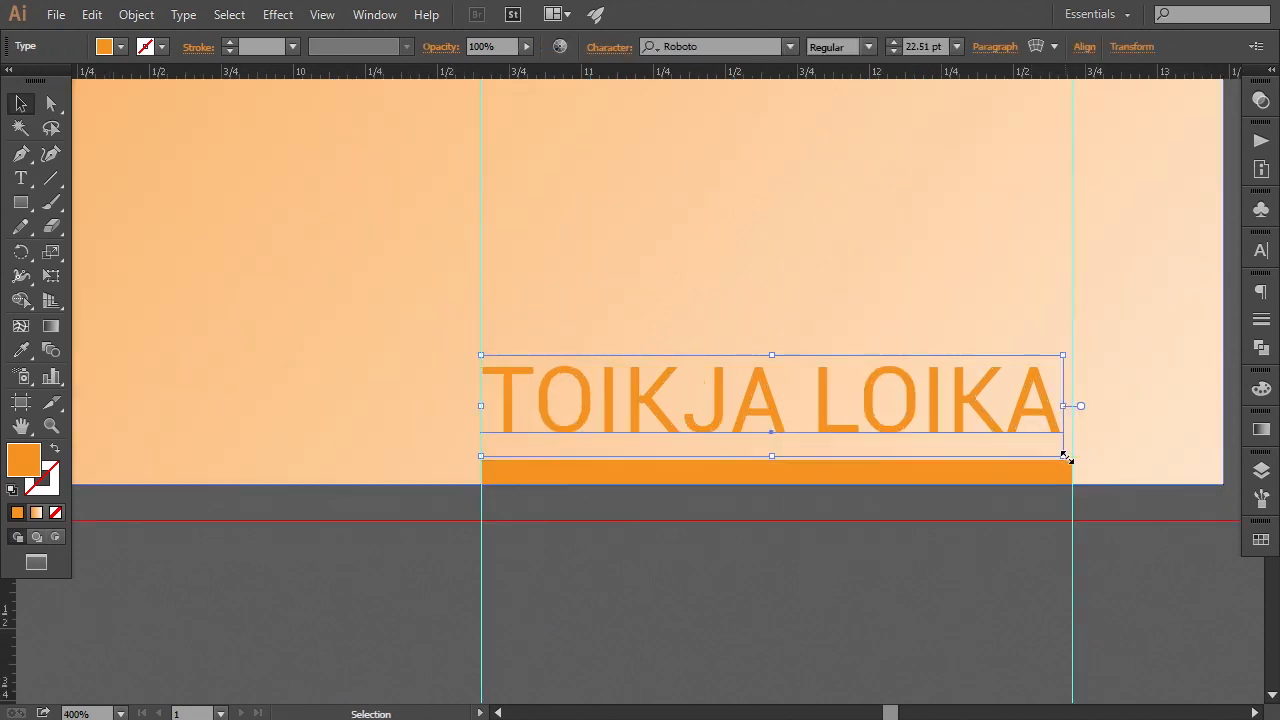
{"action": "left_click_drag", "start_coordinate": [1064, 456], "coordinate": [1072, 466]}
{"action": "left_click", "coordinate": [961, 590]}
{"action": "key", "text": "ctrl+1"}
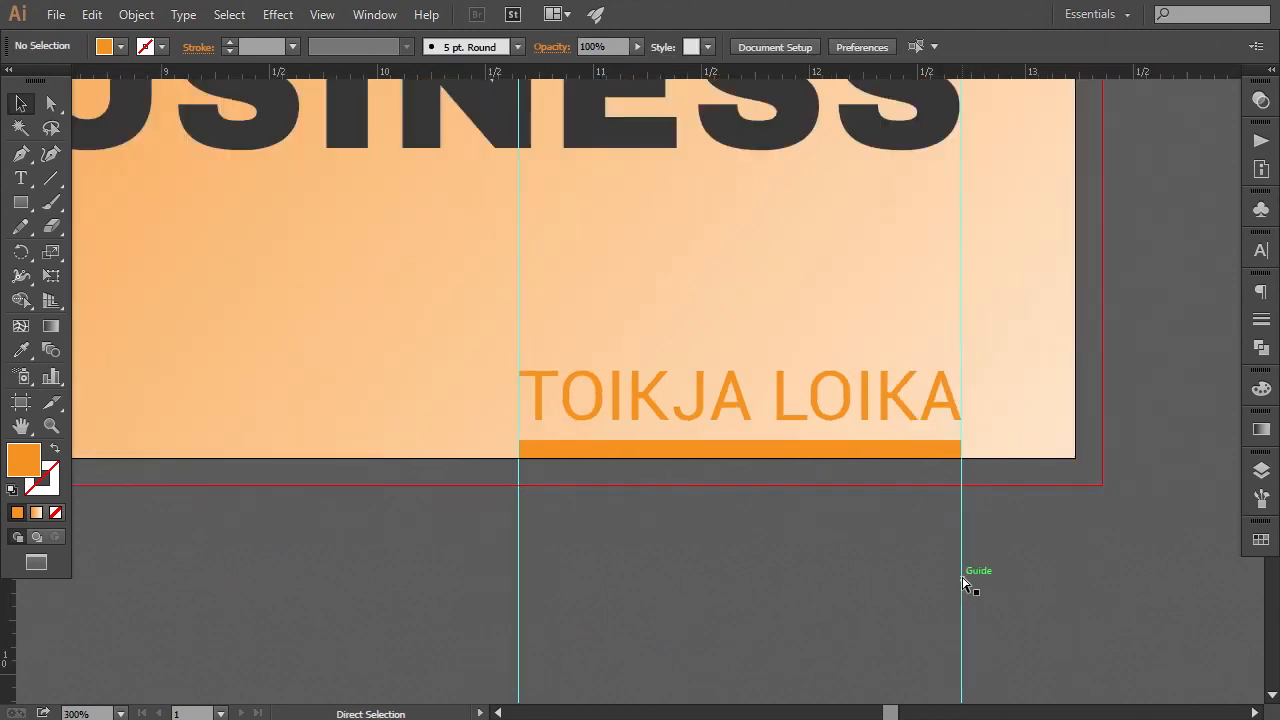
- Lower the lower ribbon's tip at the cover edge to about Y 4.93 in and adjust both curve handles to restore its arch
{"action": "left_click_drag", "start_coordinate": [793, 310], "coordinate": [886, 429]}
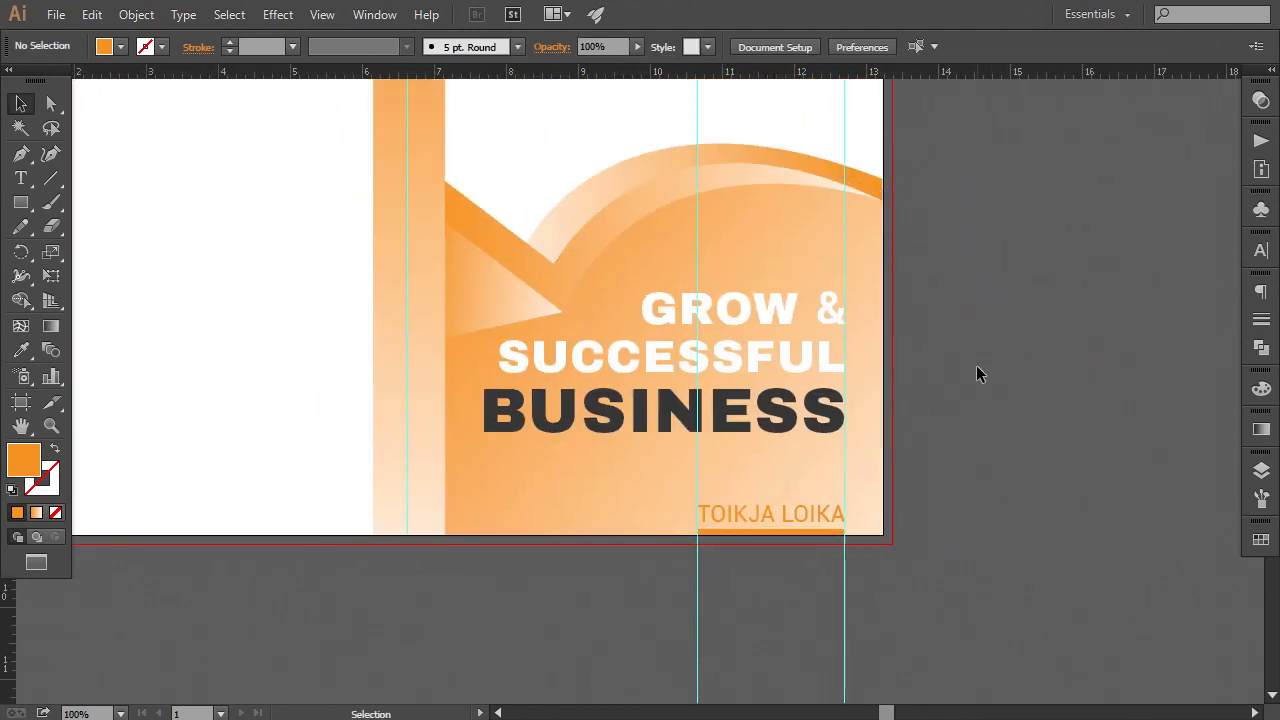
{"action": "left_click_drag", "start_coordinate": [937, 303], "coordinate": [832, 380]}
{"action": "key", "text": "ctrl+plus"}
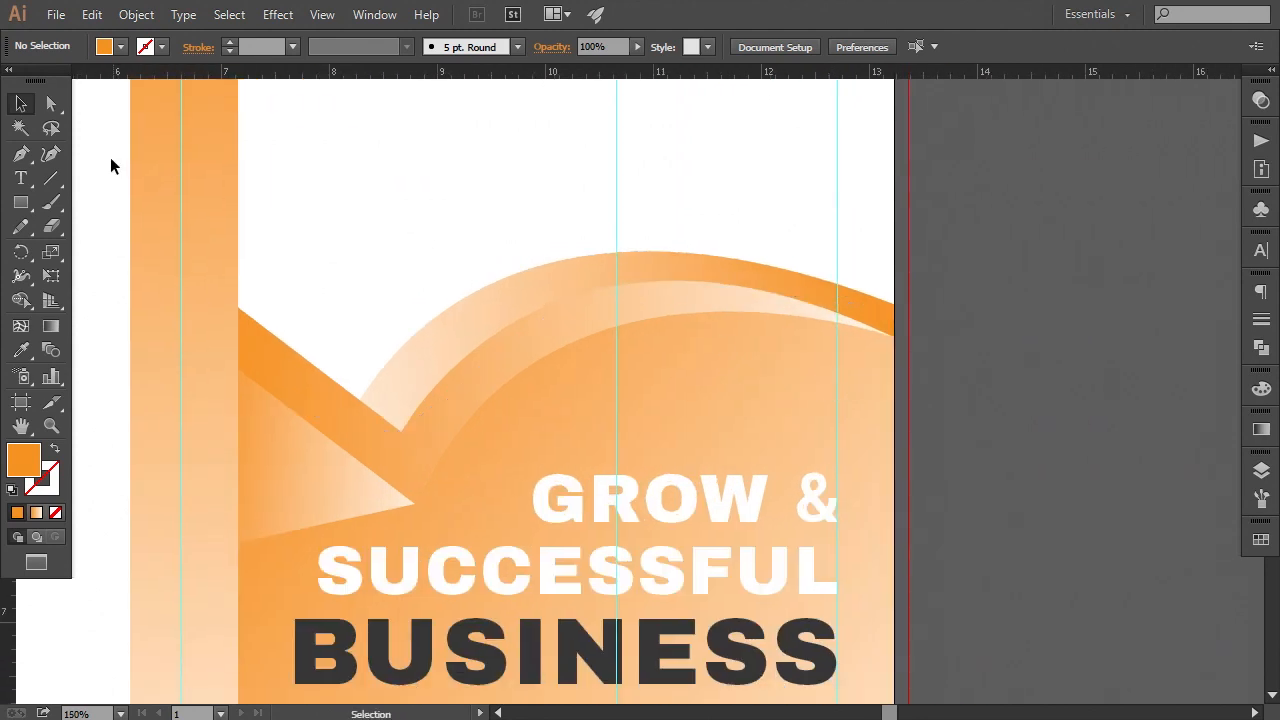
{"action": "left_click", "coordinate": [51, 103]}
{"action": "left_click_drag", "start_coordinate": [1022, 373], "coordinate": [958, 372]}
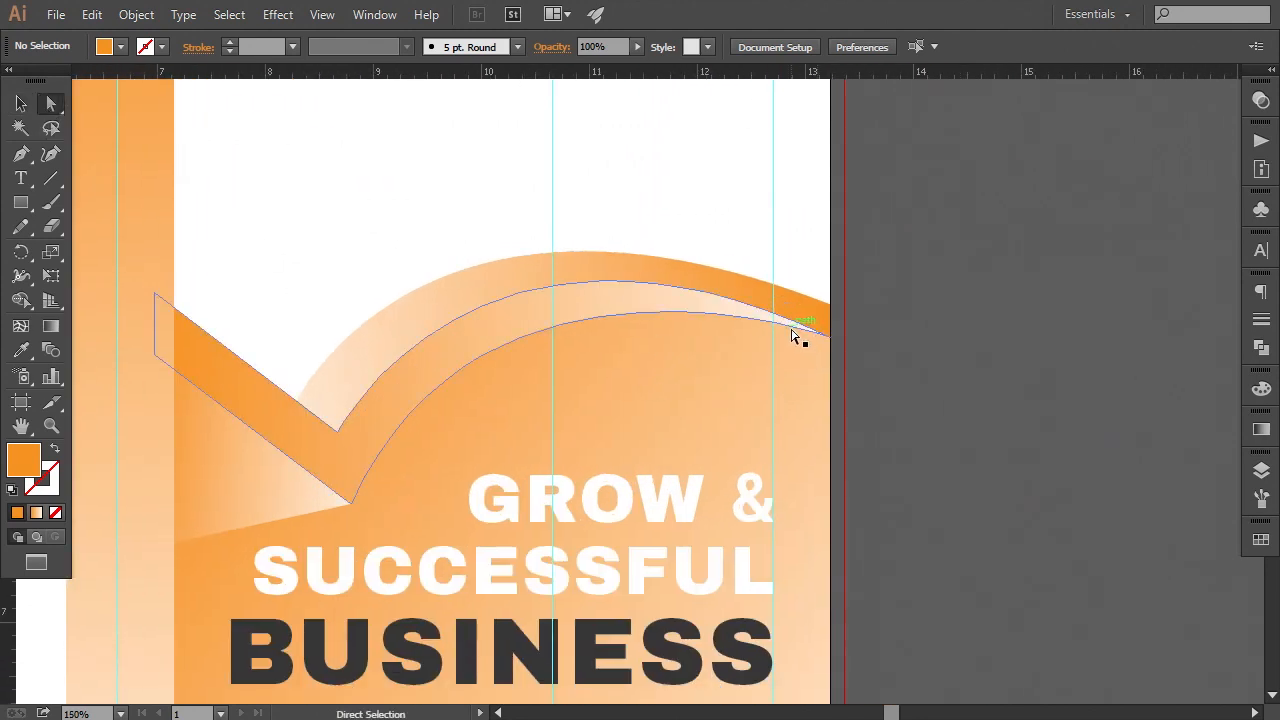
{"action": "left_click", "coordinate": [826, 337]}
{"action": "left_click_drag", "start_coordinate": [832, 337], "coordinate": [830, 399]}
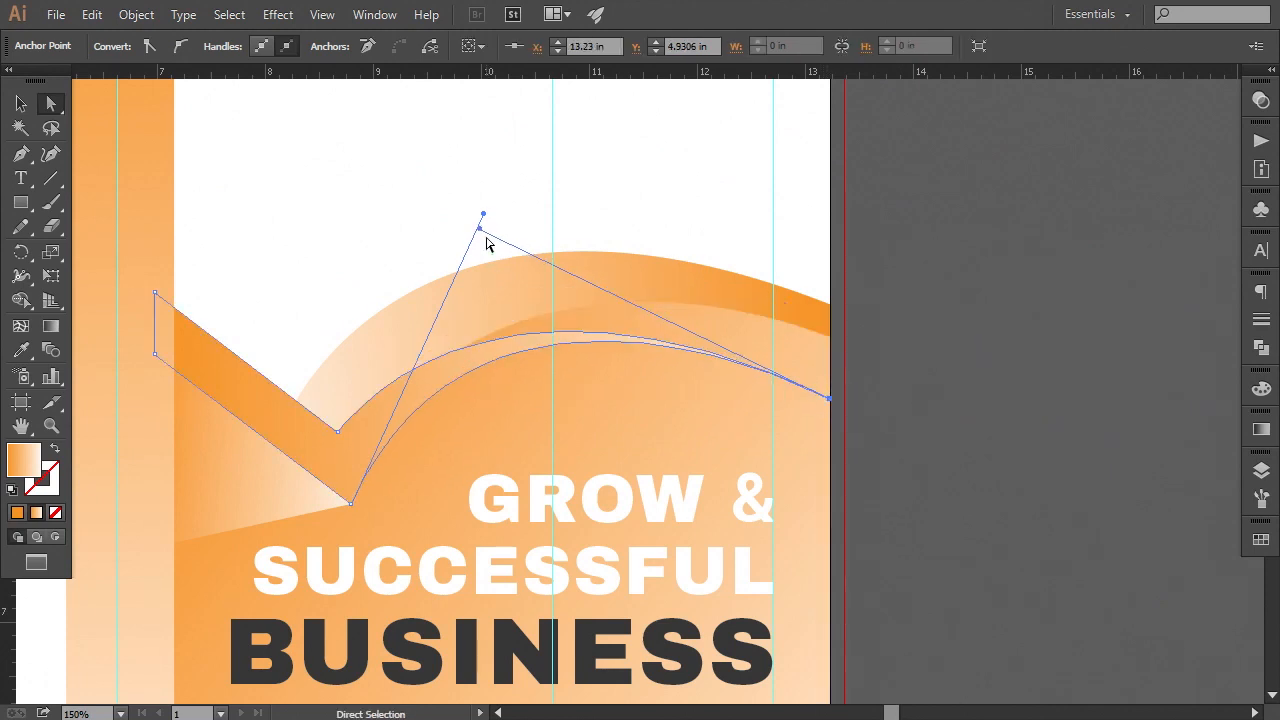
{"action": "left_click_drag", "start_coordinate": [479, 233], "coordinate": [517, 160]}
{"action": "mouse_move", "coordinate": [484, 218]}
{"action": "left_mouse_down"}
{"action": "mouse_move", "coordinate": [491, 236]}
{"action": "mouse_move", "coordinate": [491, 218]}
{"action": "left_mouse_up"}
{"action": "left_click", "coordinate": [884, 386]}
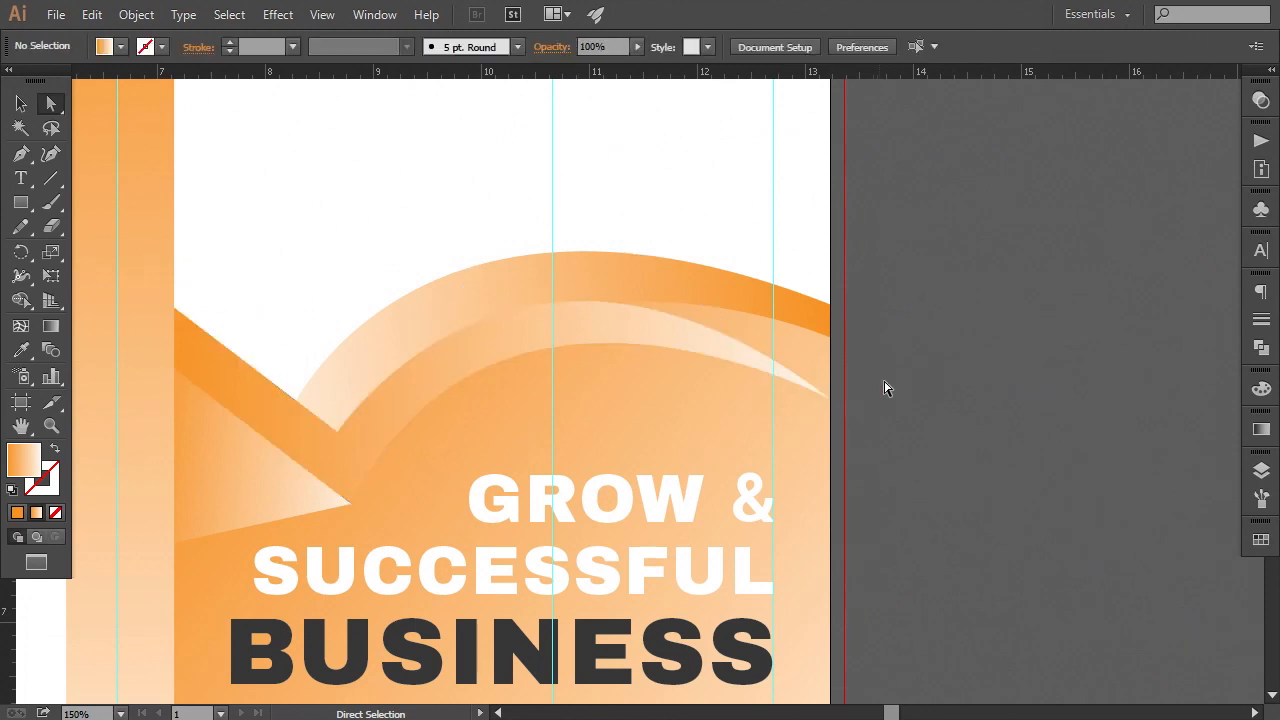
- Lower both cover-edge anchors of the upper ribbon, the lower one to the lower ribbon's tip, and extend the handle of its upper curve
{"action": "key", "text": "space"}
{"action": "left_click_drag", "start_coordinate": [905, 352], "coordinate": [903, 358]}
{"action": "left_click", "coordinate": [826, 331]}
{"action": "left_click_drag", "start_coordinate": [826, 331], "coordinate": [831, 407]}
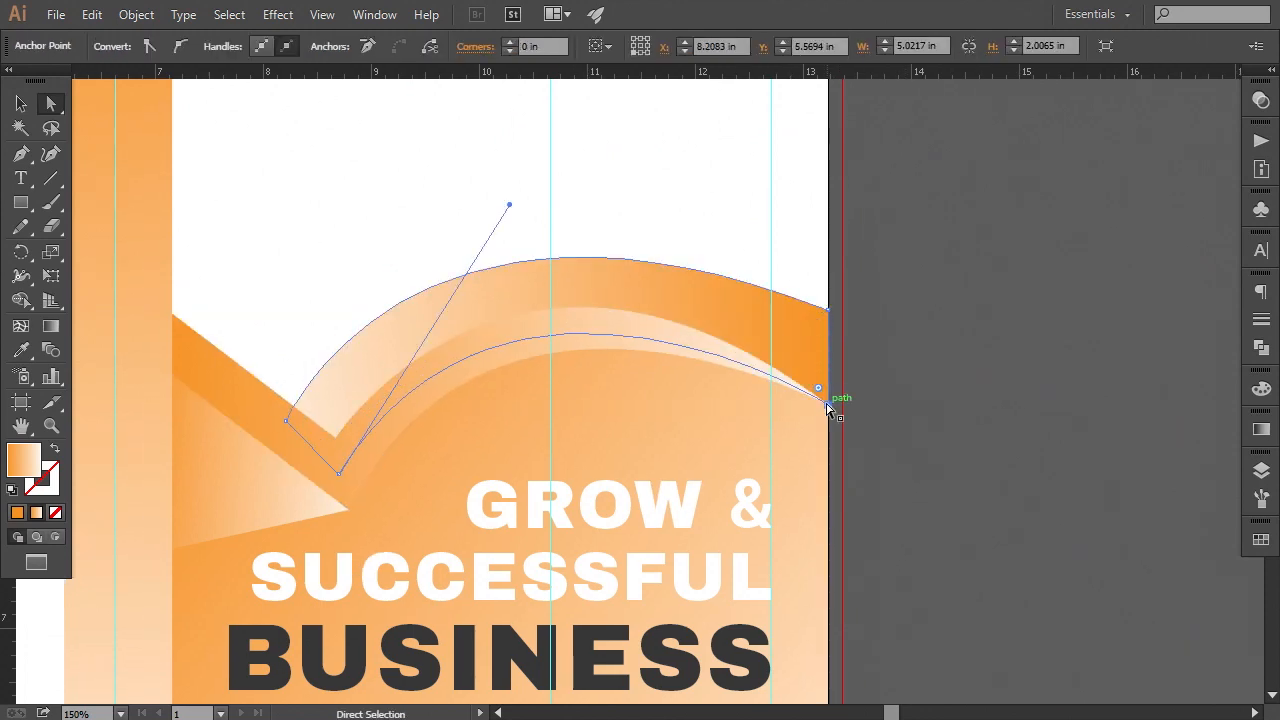
{"action": "left_click", "coordinate": [830, 313]}
{"action": "left_click_drag", "start_coordinate": [829, 312], "coordinate": [829, 362]}
{"action": "left_click_drag", "start_coordinate": [406, 202], "coordinate": [456, 118]}
{"action": "left_click", "coordinate": [870, 315]}
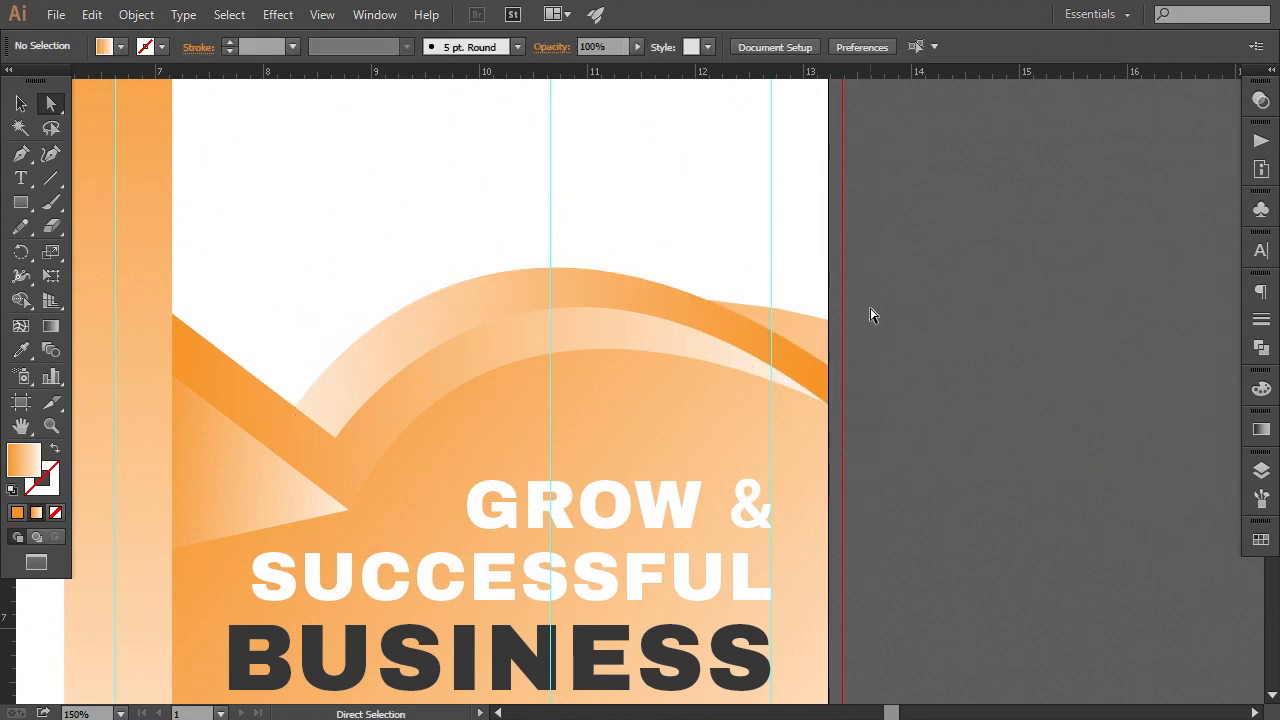
- Lower the background shape's cover-edge corner and move its neighbouring anchor to about X 12.52, Y 4.32 in, tucking both behind the upper ribbon
{"action": "left_click", "coordinate": [829, 320]}
{"action": "left_click_drag", "start_coordinate": [835, 335], "coordinate": [829, 375]}
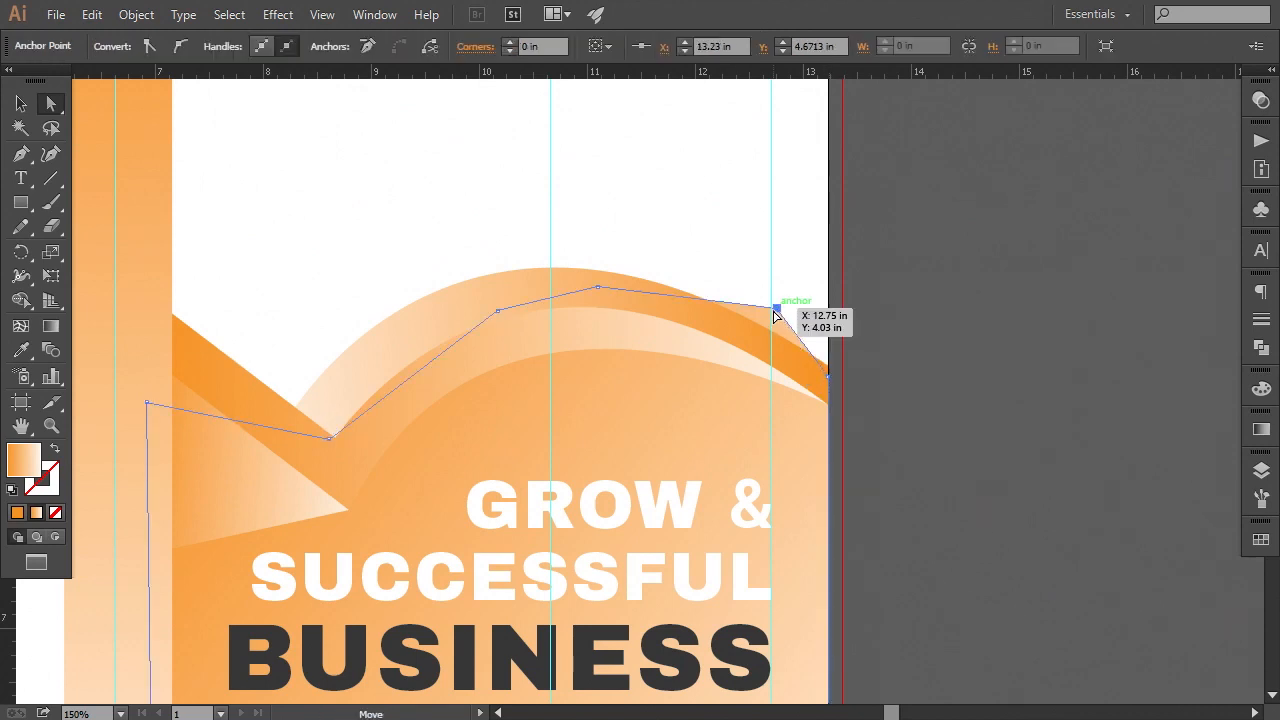
{"action": "left_click_drag", "start_coordinate": [776, 316], "coordinate": [752, 342]}
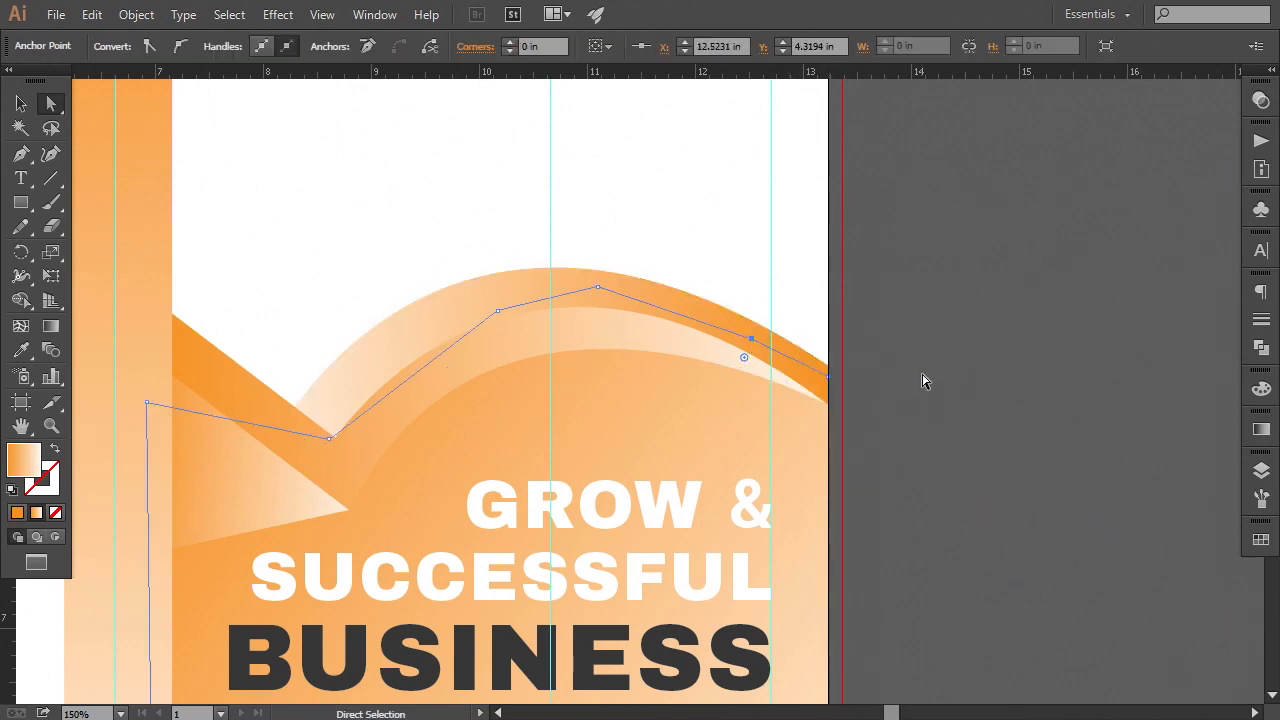
{"action": "left_click", "coordinate": [936, 382]}
{"action": "key", "text": "ctrl+minus"}
{"action": "key", "text": "ctrl+minus"}
{"action": "key", "text": "ctrl+minus"}
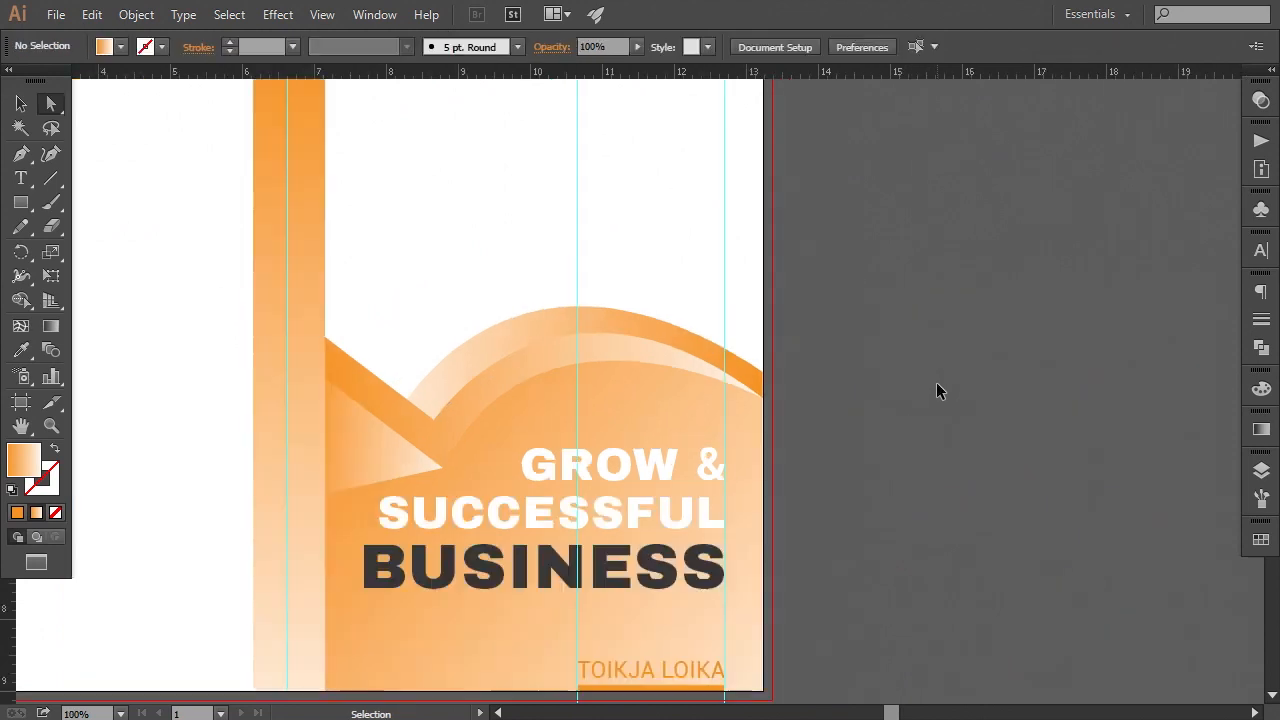
- Move the upper ribbon's upper fold-side anchor to about X 8.24, Y 5.15 in and slightly shorten the handle of its upper curve
{"action": "key", "text": "ctrl+plus"}
{"action": "key", "text": "ctrl+plus"}
{"action": "key", "text": "ctrl+plus"}
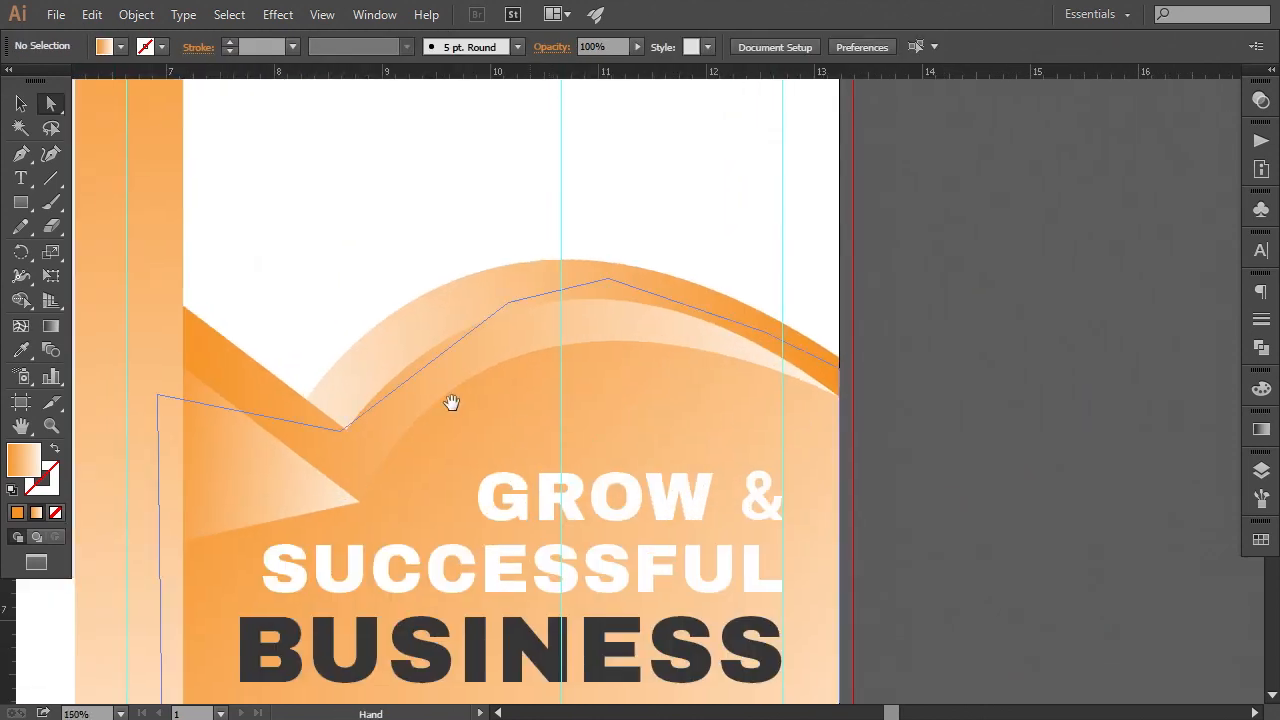
{"action": "left_click", "coordinate": [449, 403]}
{"action": "mouse_move", "coordinate": [297, 414]}
{"action": "left_mouse_down"}
{"action": "mouse_move", "coordinate": [312, 432]}
{"action": "mouse_move", "coordinate": [298, 421]}
{"action": "left_mouse_up"}
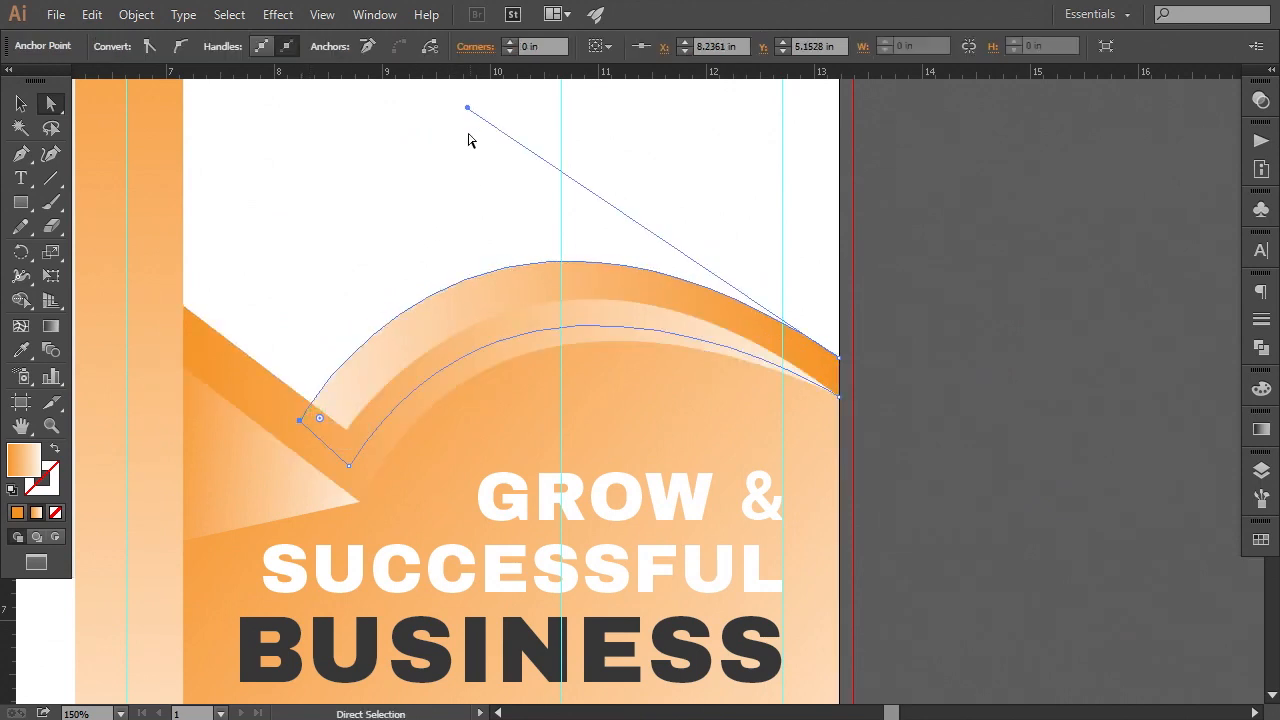
{"action": "left_click_drag", "start_coordinate": [467, 107], "coordinate": [459, 119]}
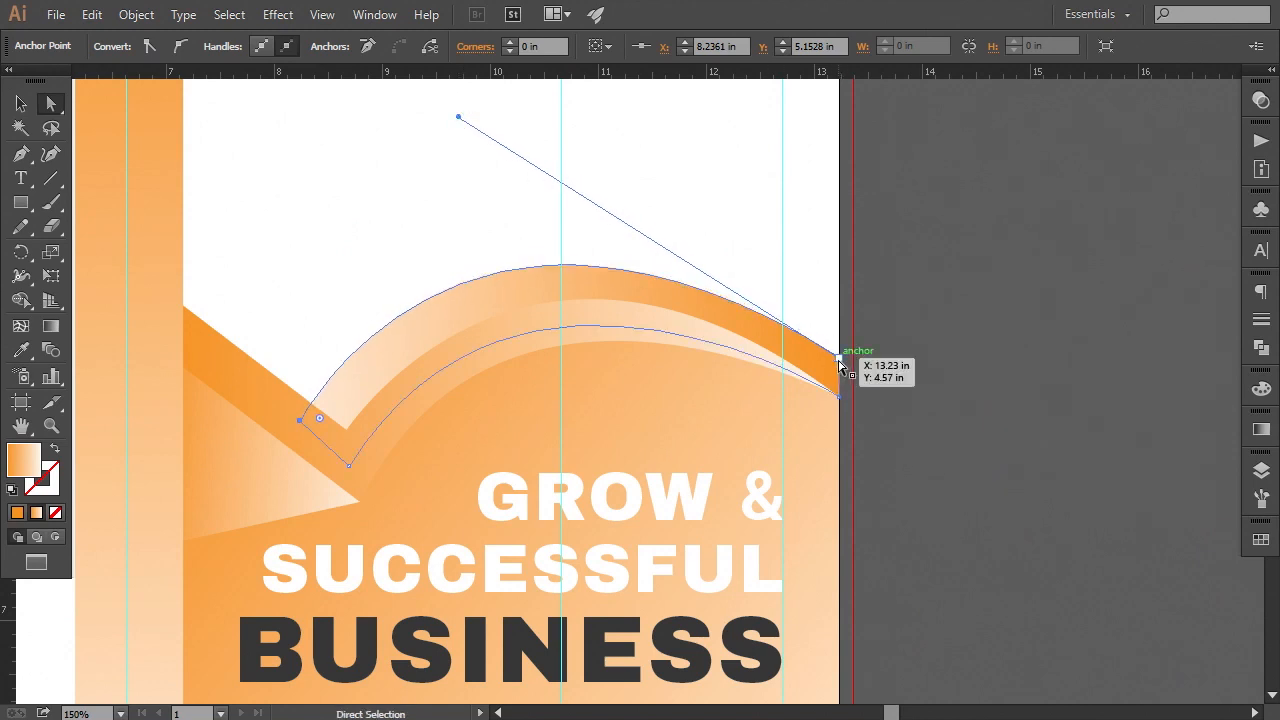
- Nudge the upper ribbon's upper cover-edge anchor down to about Y 4.58 in and fine-tune its curve handle
{"action": "key", "text": "Down"}
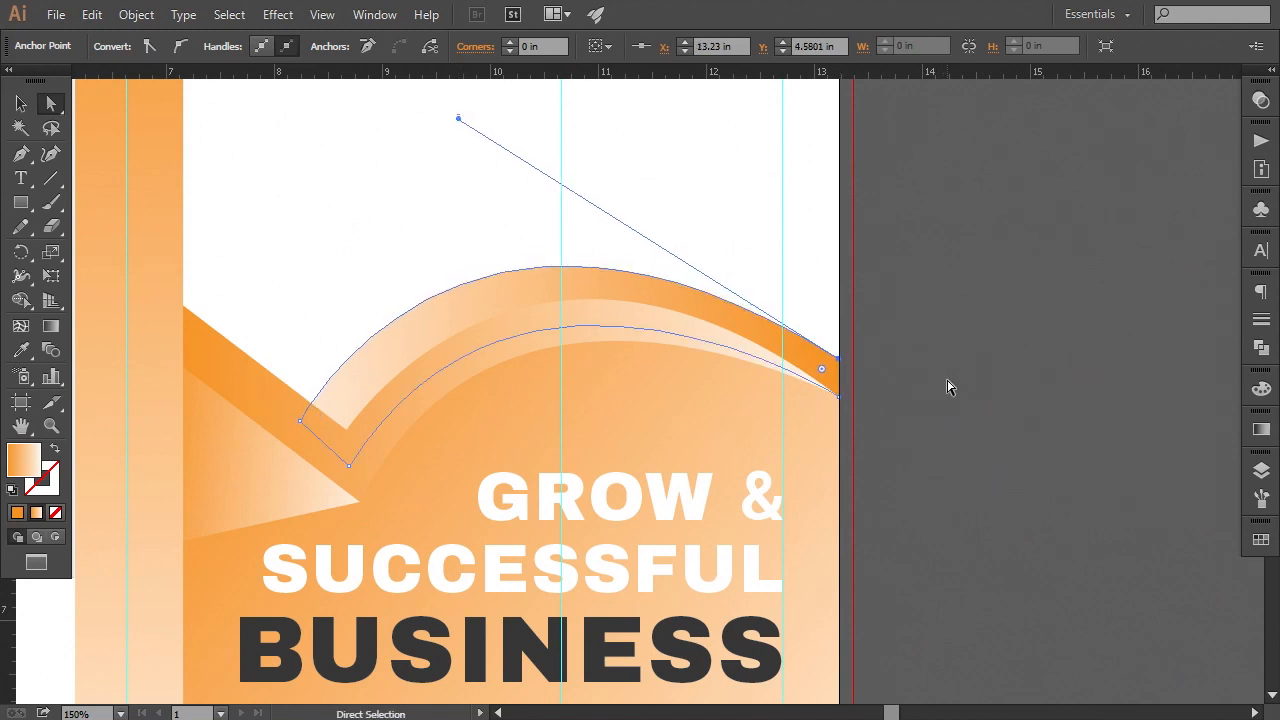
{"action": "key", "text": "Down"}
{"action": "left_click_drag", "start_coordinate": [458, 122], "coordinate": [452, 117]}
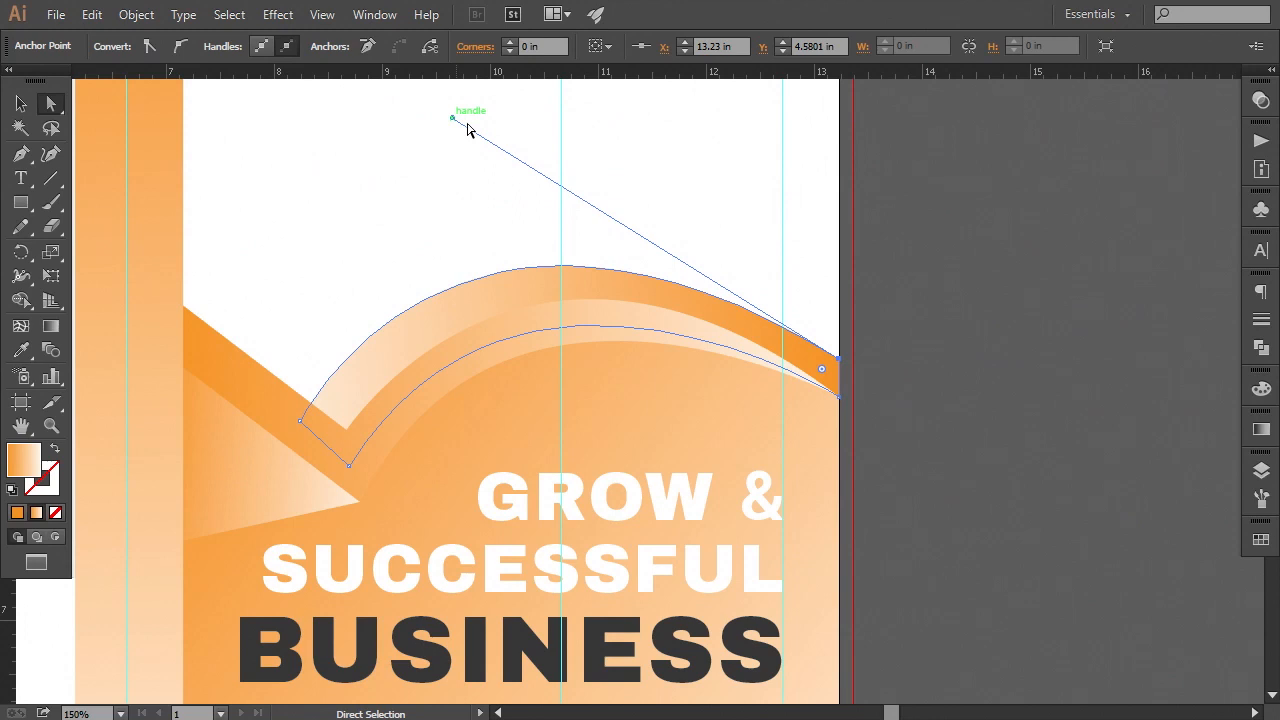
{"action": "left_click", "coordinate": [1035, 424]}
{"action": "key", "text": "ctrl+minus"}
{"action": "key", "text": "ctrl+minus"}
{"action": "key", "text": "ctrl+minus"}
{"action": "key", "text": "ctrl+plus"}
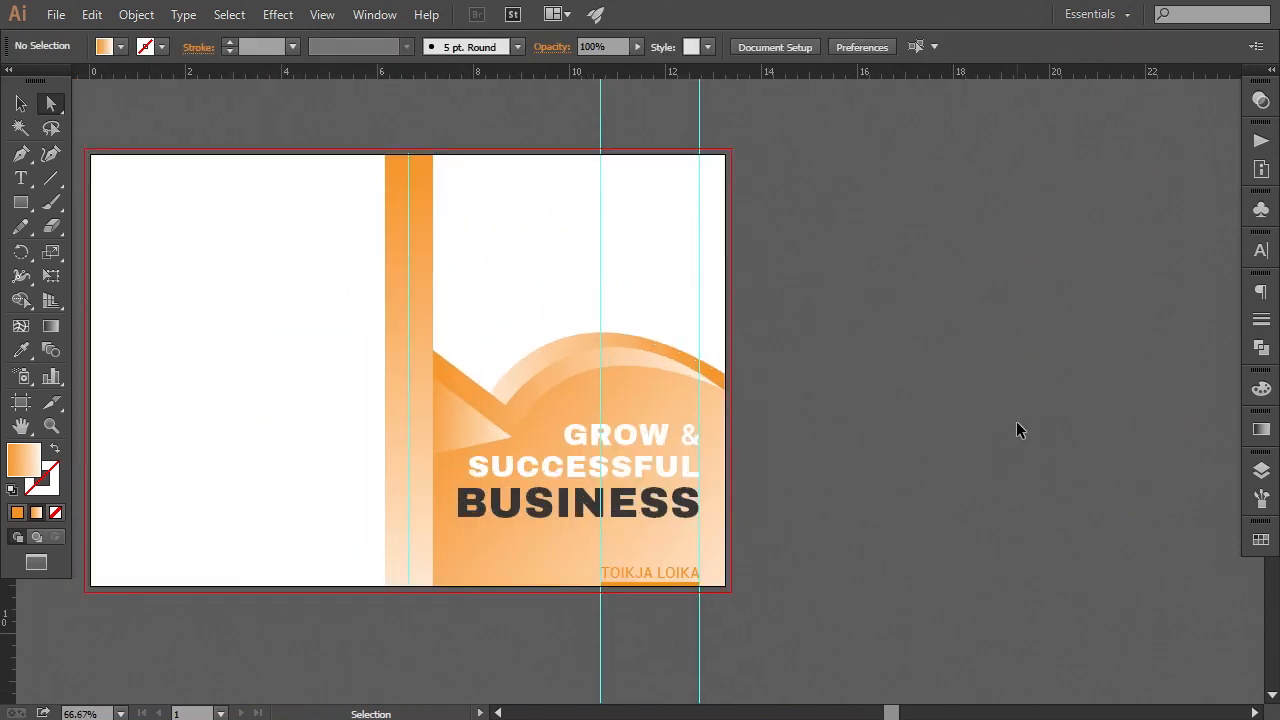
{"action": "key", "text": "ctrl+minus"}
- Raise the lower spine-side anchor of the triangular fold to about Y 6.23 in
{"action": "key", "text": "ctrl+plus"}
{"action": "left_click_drag", "start_coordinate": [771, 486], "coordinate": [866, 463]}
{"action": "key", "text": "ctrl+plus"}
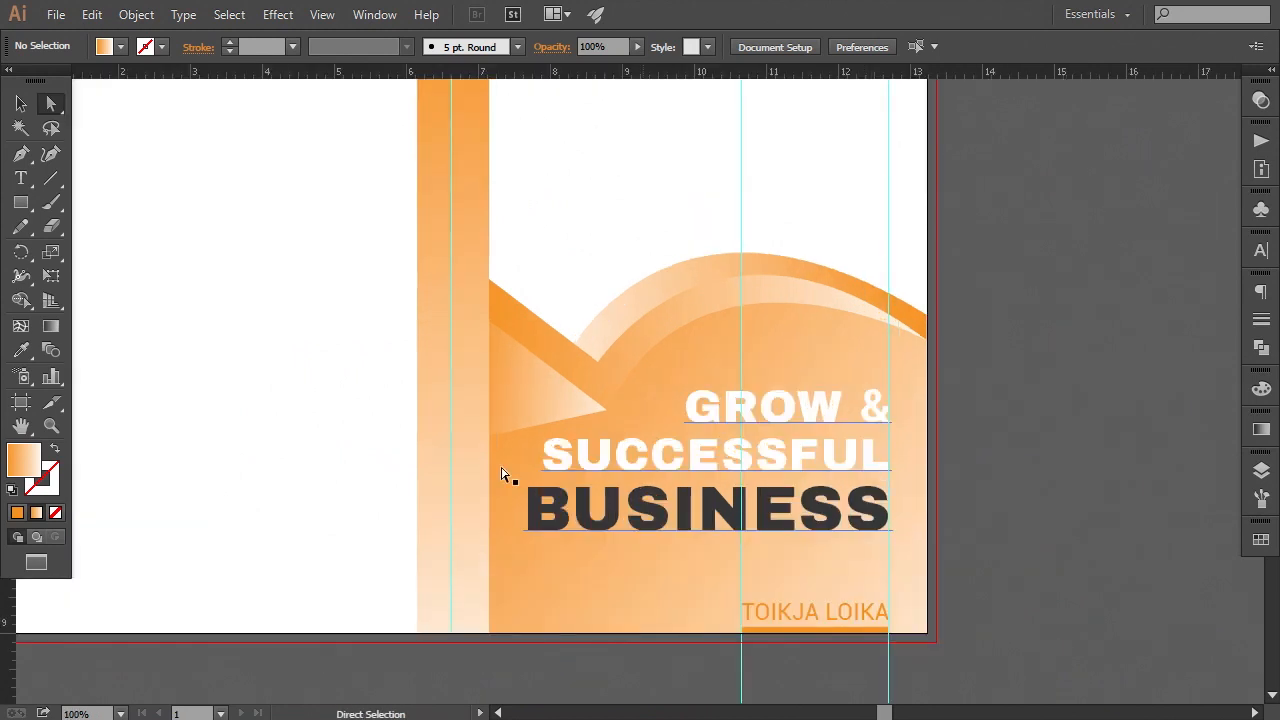
{"action": "left_click", "coordinate": [521, 411]}
{"action": "left_click", "coordinate": [477, 439]}
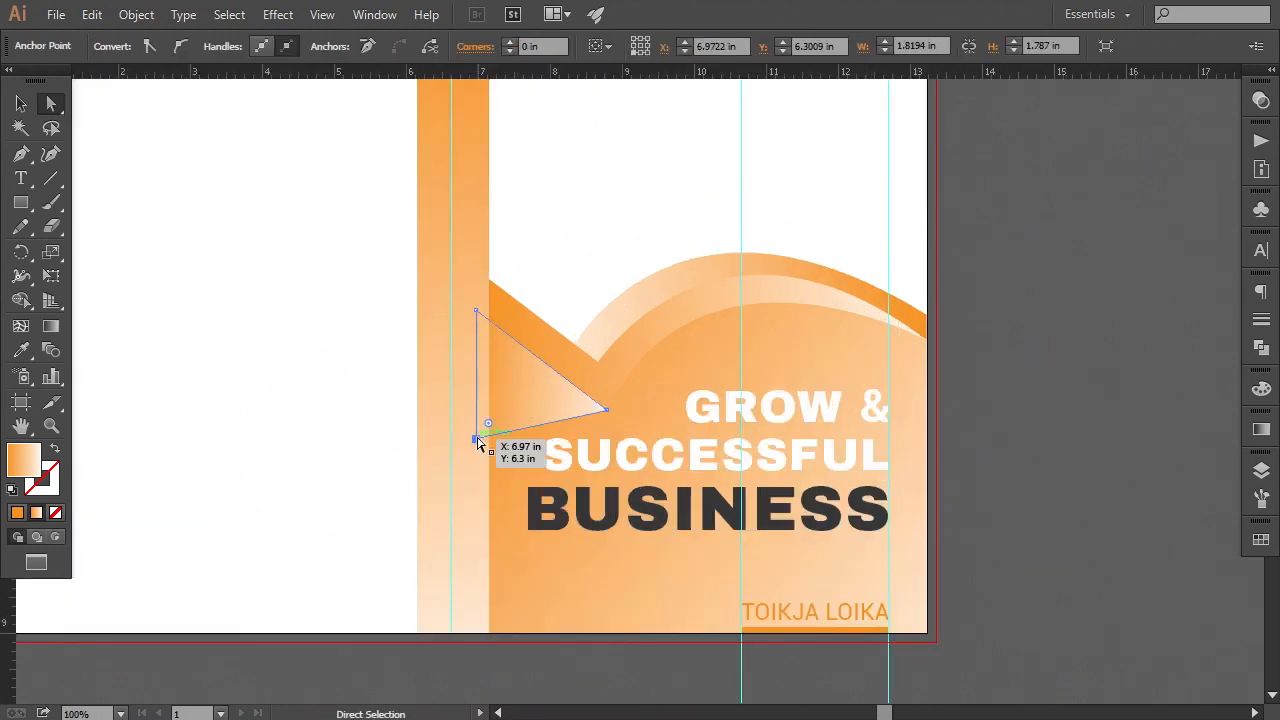
{"action": "key", "text": "Up"}
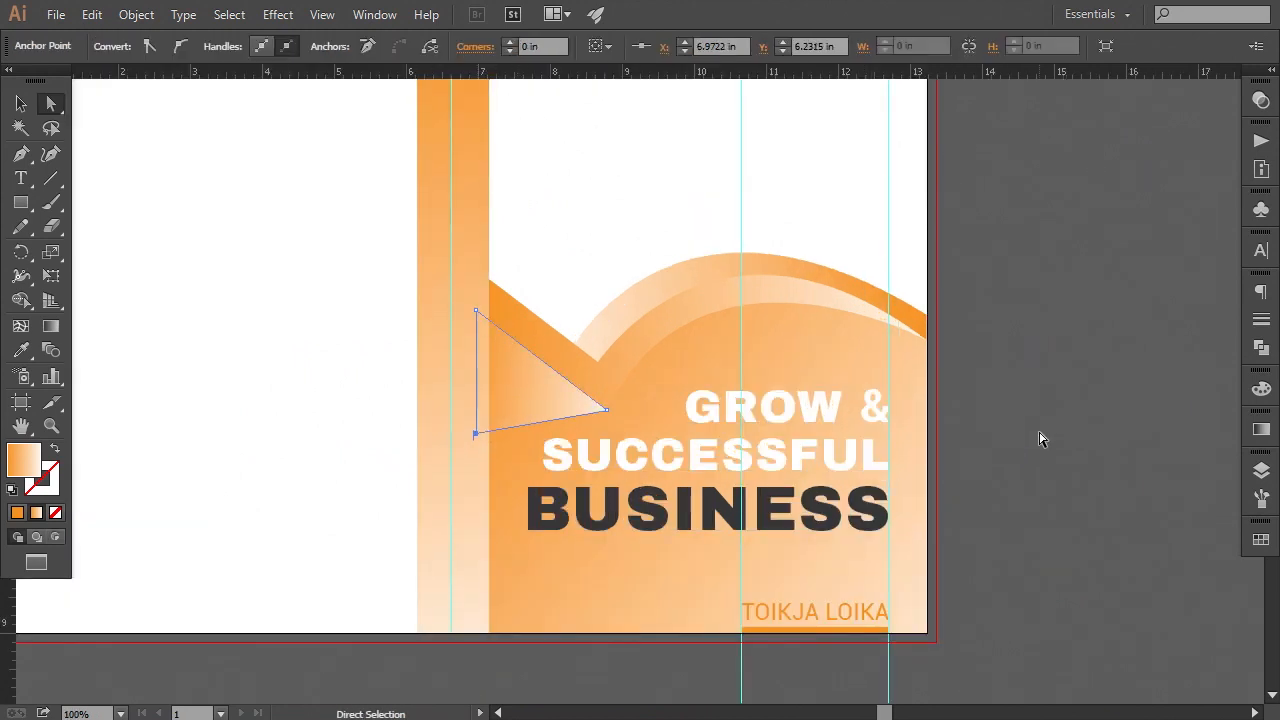
{"action": "left_click", "coordinate": [1040, 438]}
{"action": "left_click_drag", "start_coordinate": [1043, 443], "coordinate": [1025, 428]}
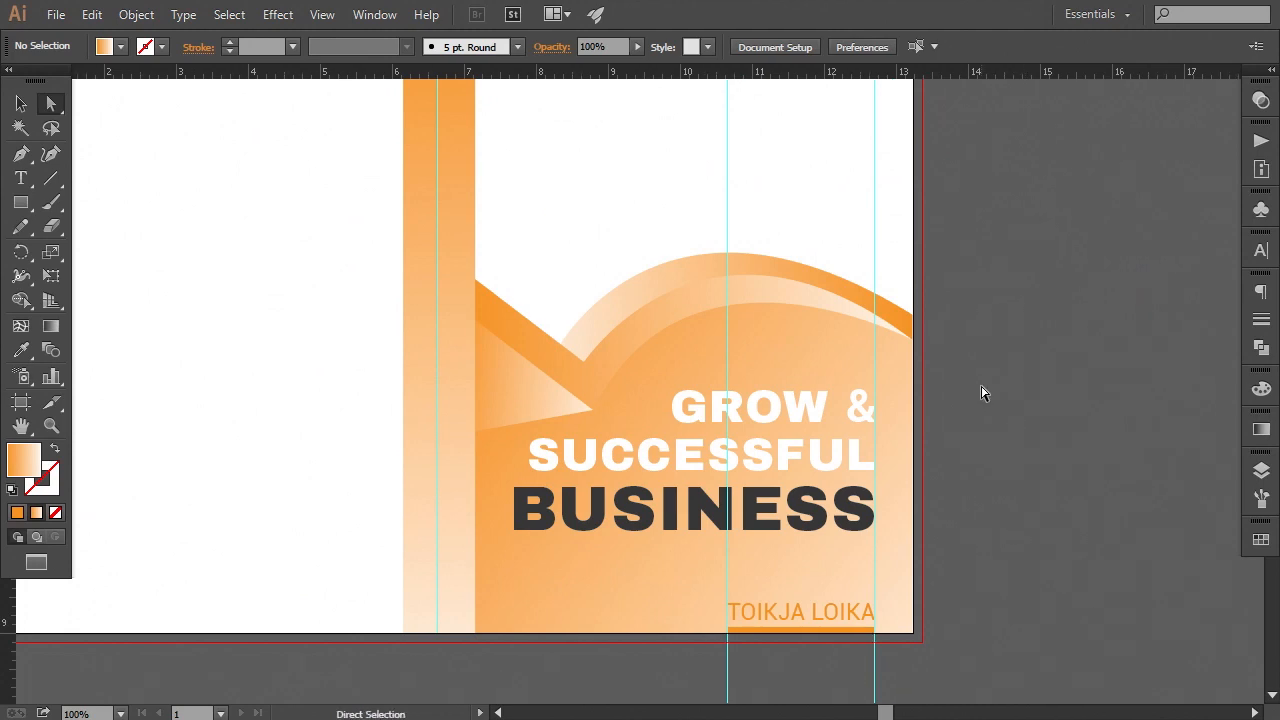
- Redraw the background shape's gradient diagonally from the spine's middle to just beyond the cover's lower outer corner
{"action": "key", "text": "ctrl+minus"}
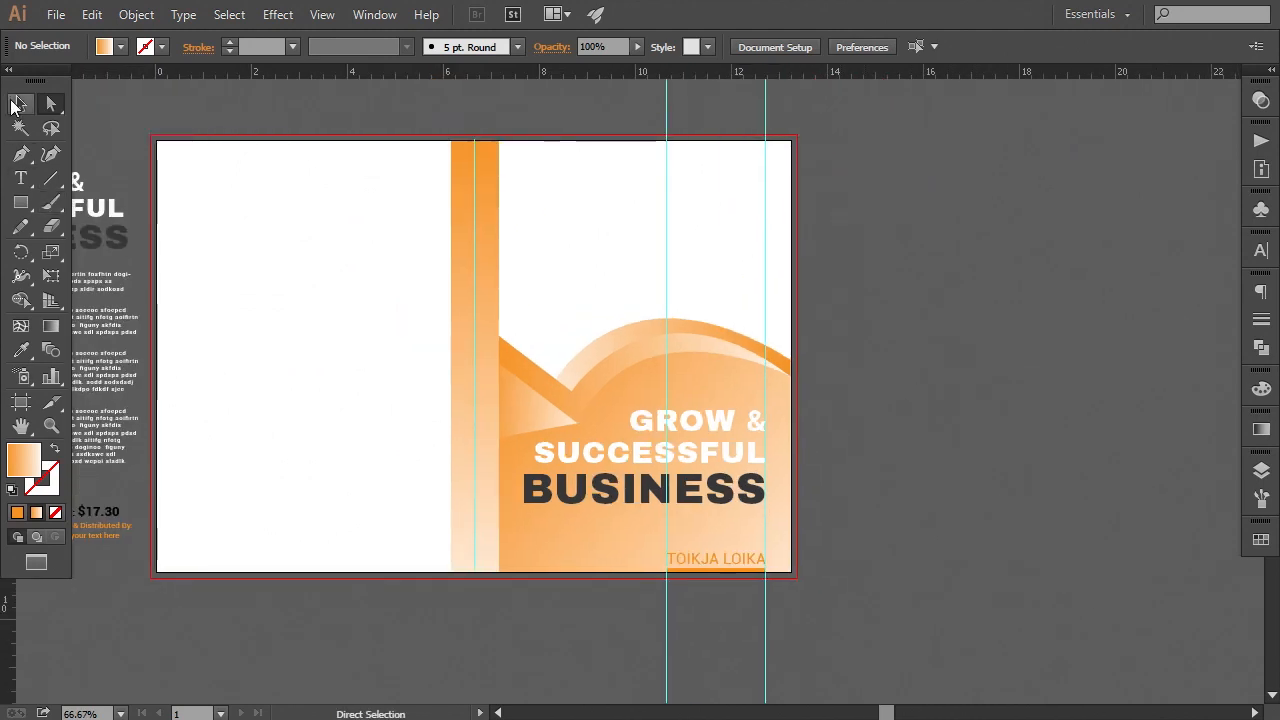
{"action": "left_click", "coordinate": [19, 104]}
{"action": "left_click", "coordinate": [557, 551]}
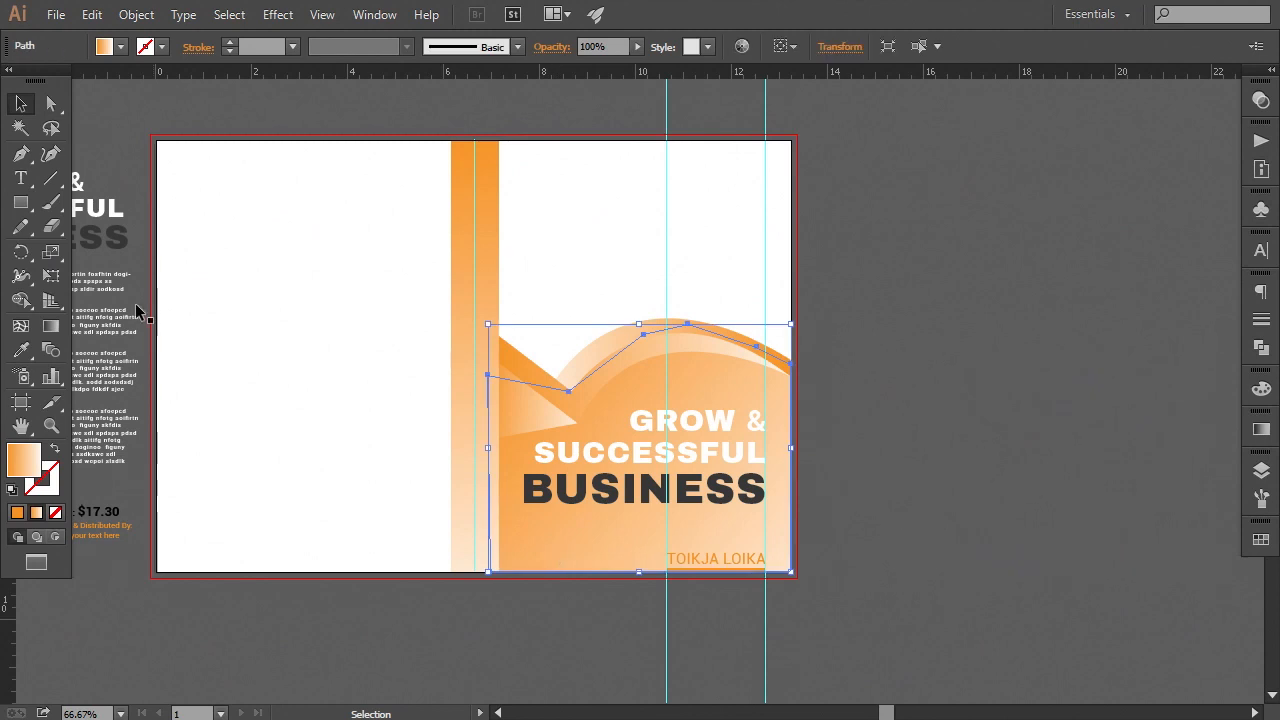
{"action": "left_click", "coordinate": [51, 326]}
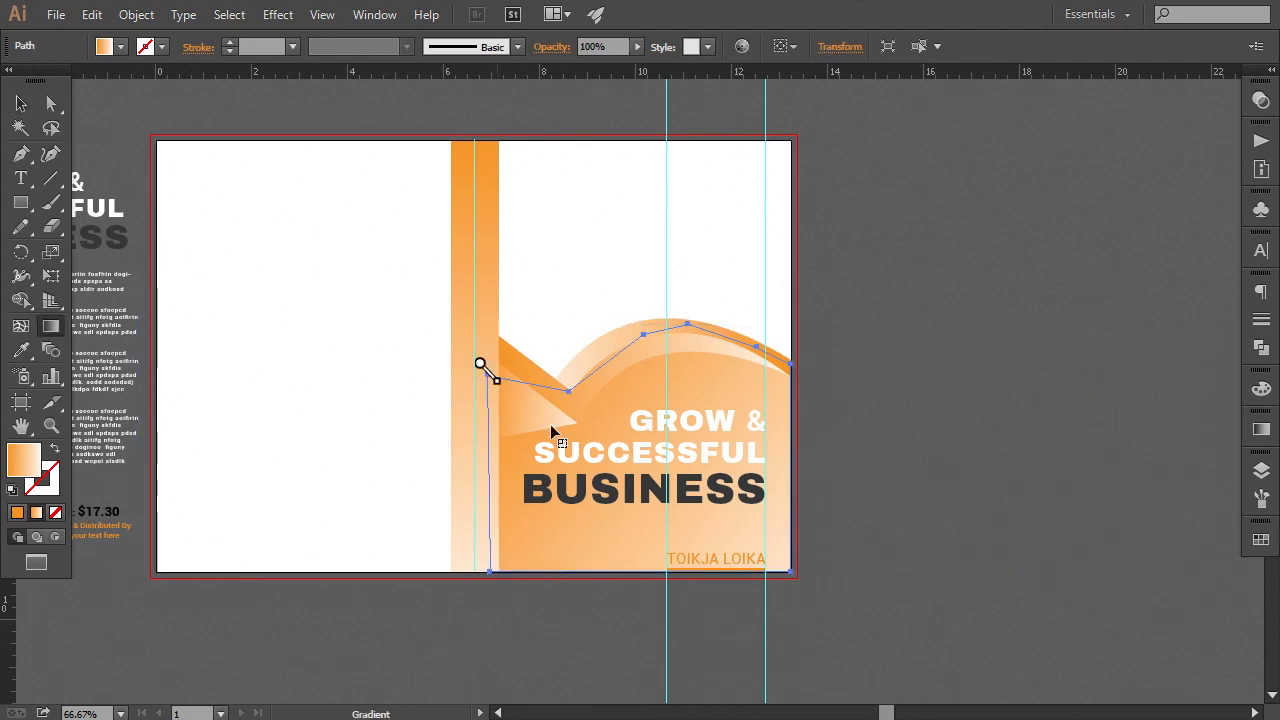
{"action": "left_click_drag", "start_coordinate": [480, 363], "coordinate": [811, 606]}
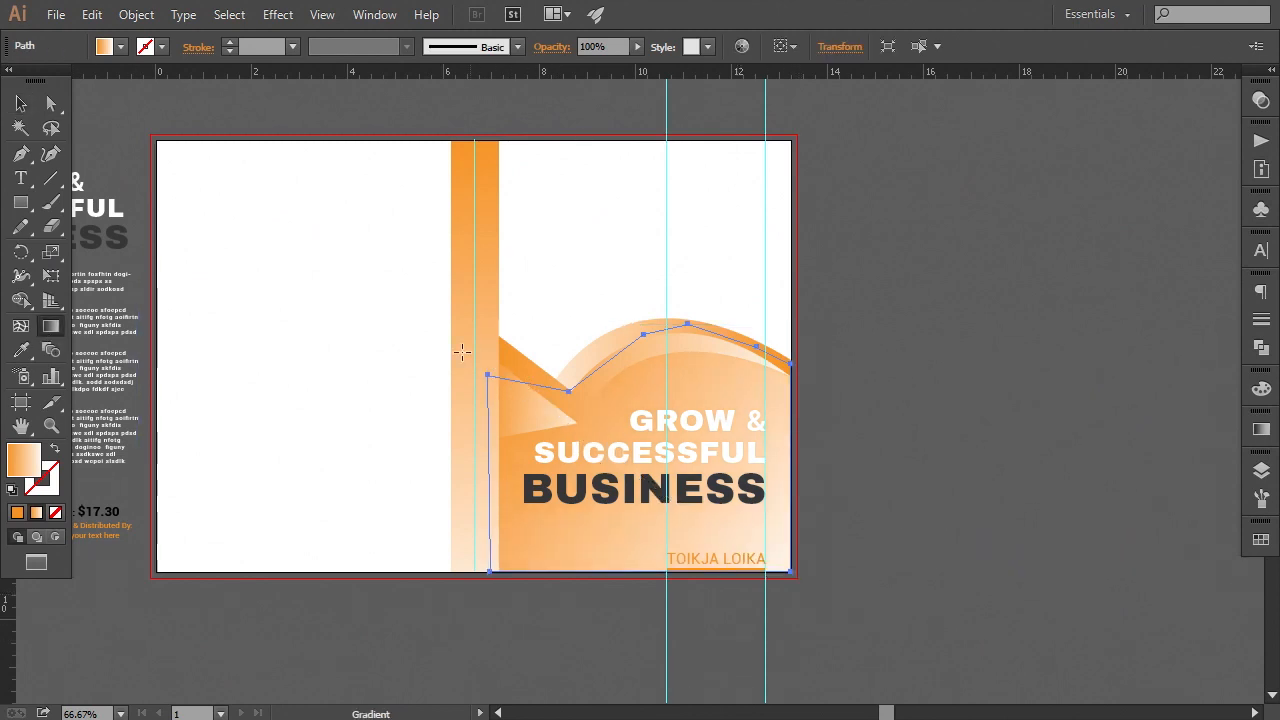
{"action": "left_click_drag", "start_coordinate": [461, 350], "coordinate": [821, 598]}
{"action": "left_click", "coordinate": [214, 368]}
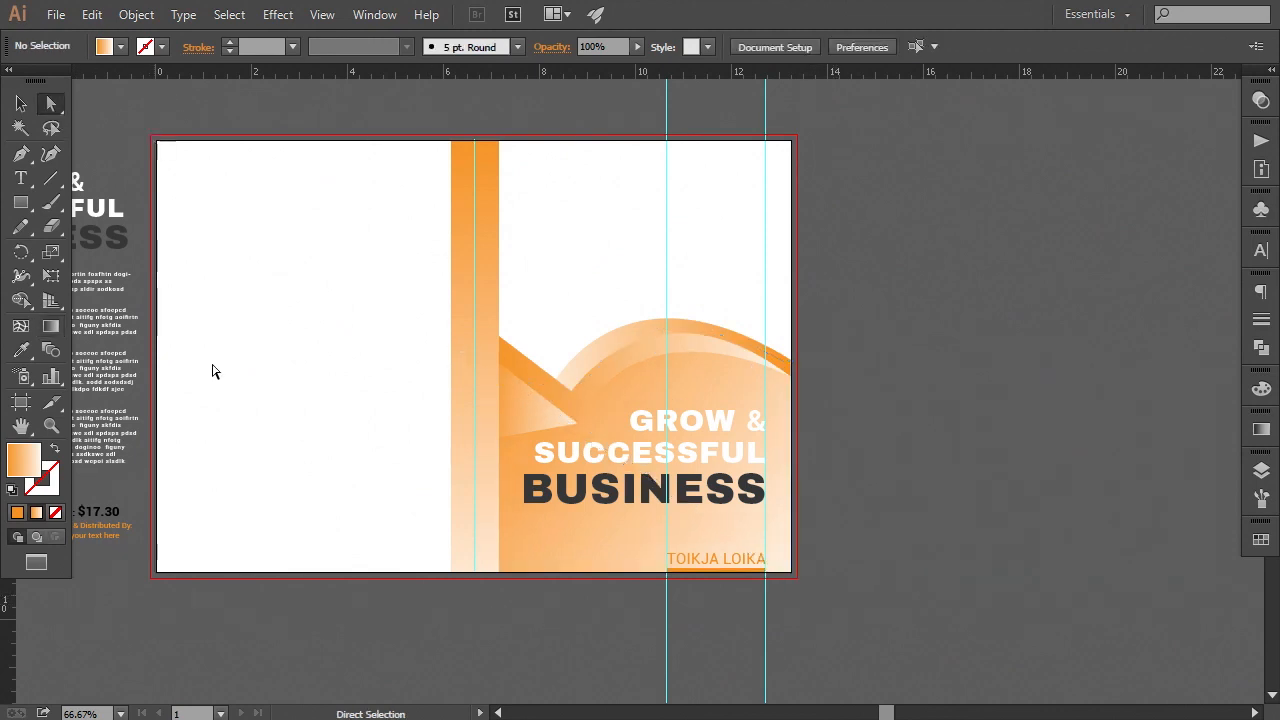
{"action": "key", "text": "ctrl+plus"}
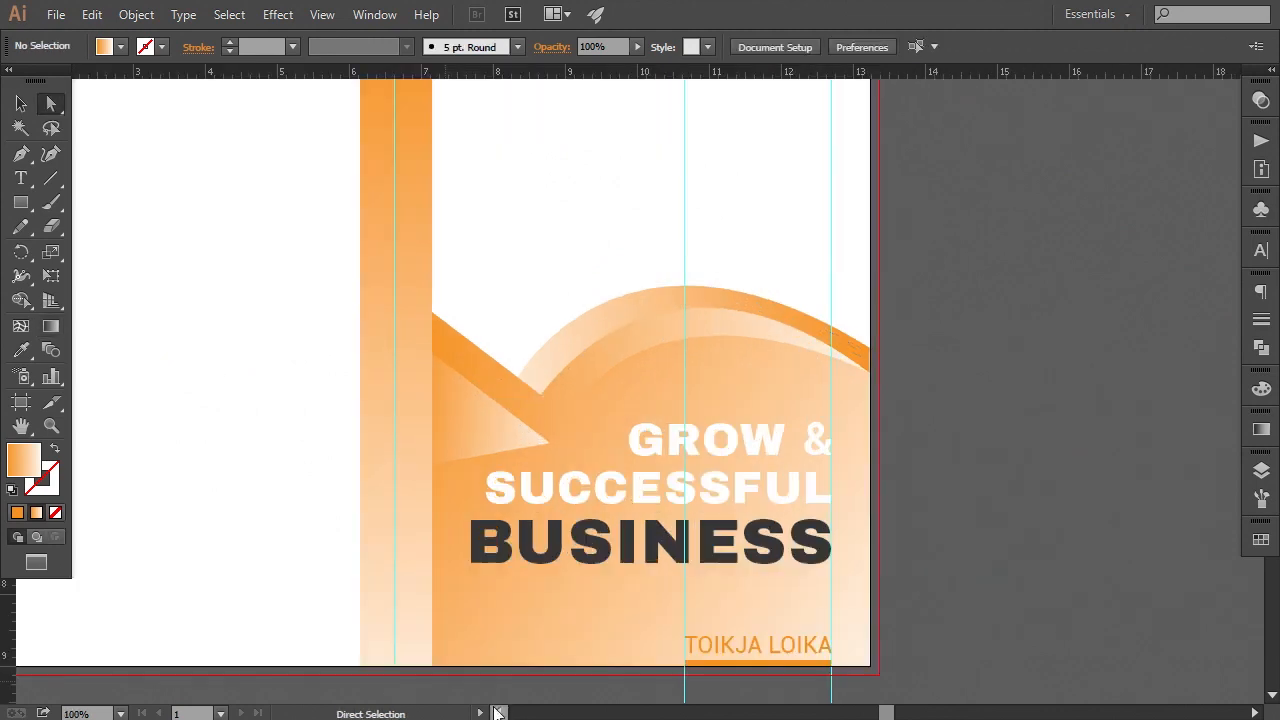
{"action": "left_click", "coordinate": [470, 440]}
{"action": "left_click", "coordinate": [45, 332]}
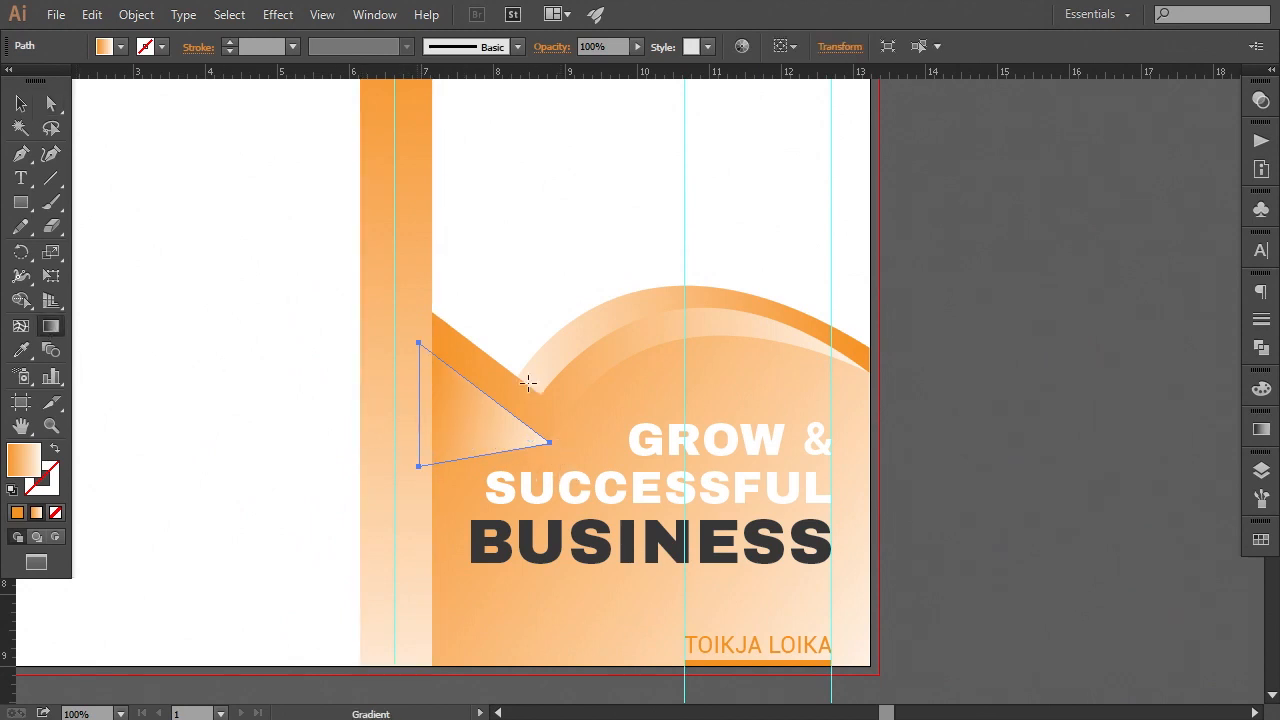
{"action": "key", "text": "a"}
{"action": "left_click", "coordinate": [1028, 428]}
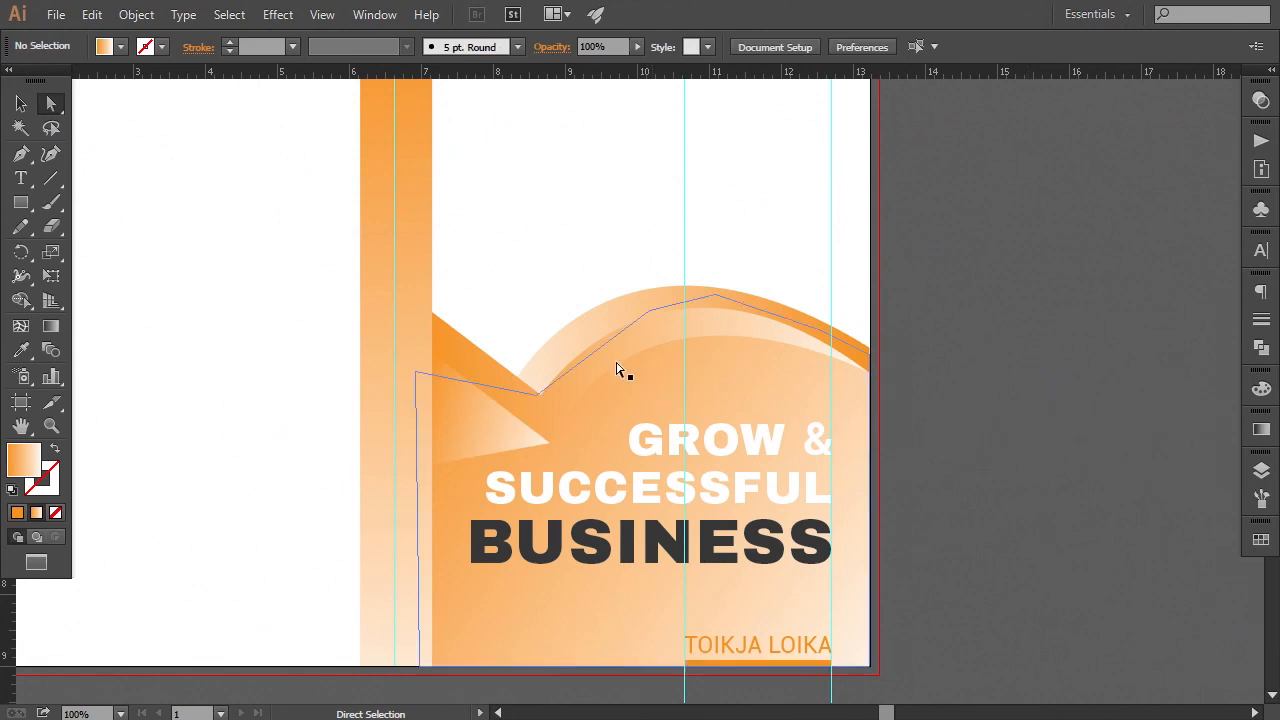
- Redraw the lower ribbon's gradient almost horizontally from the spine's edge to just beyond the cover's outer edge
{"action": "left_click", "coordinate": [600, 358]}
{"action": "left_click", "coordinate": [51, 330]}
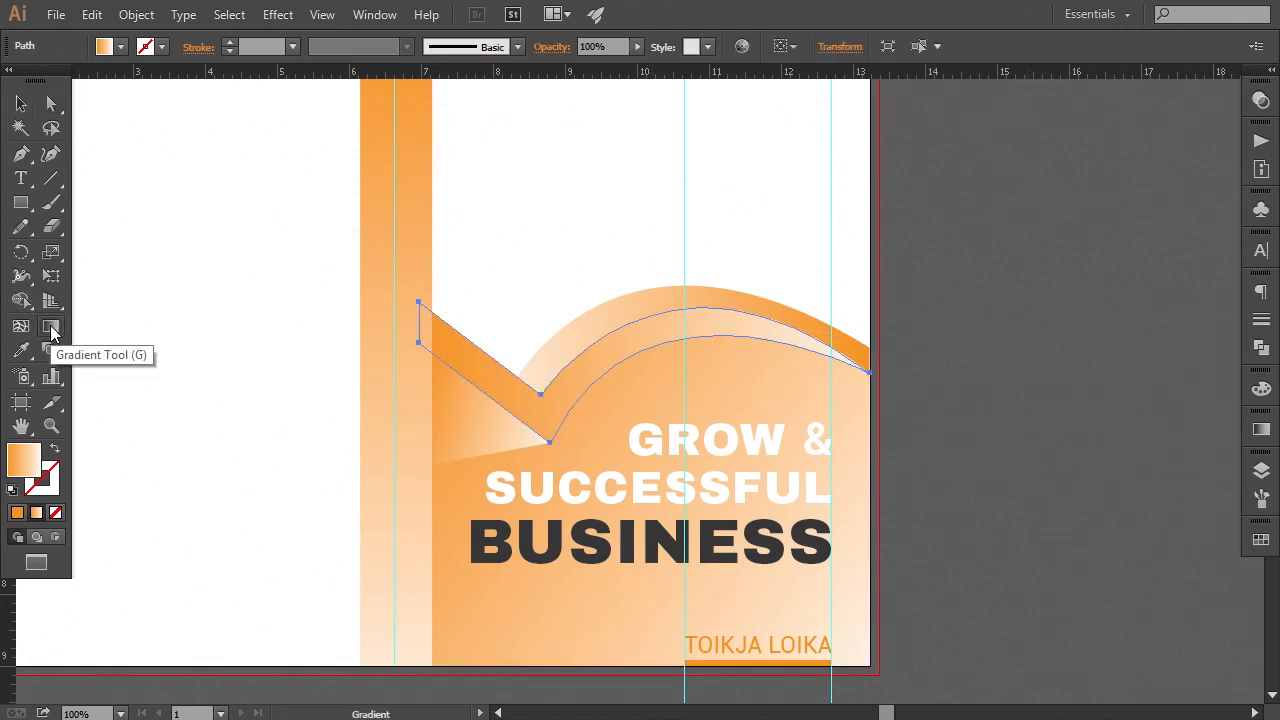
{"action": "left_click_drag", "start_coordinate": [427, 366], "coordinate": [910, 372]}
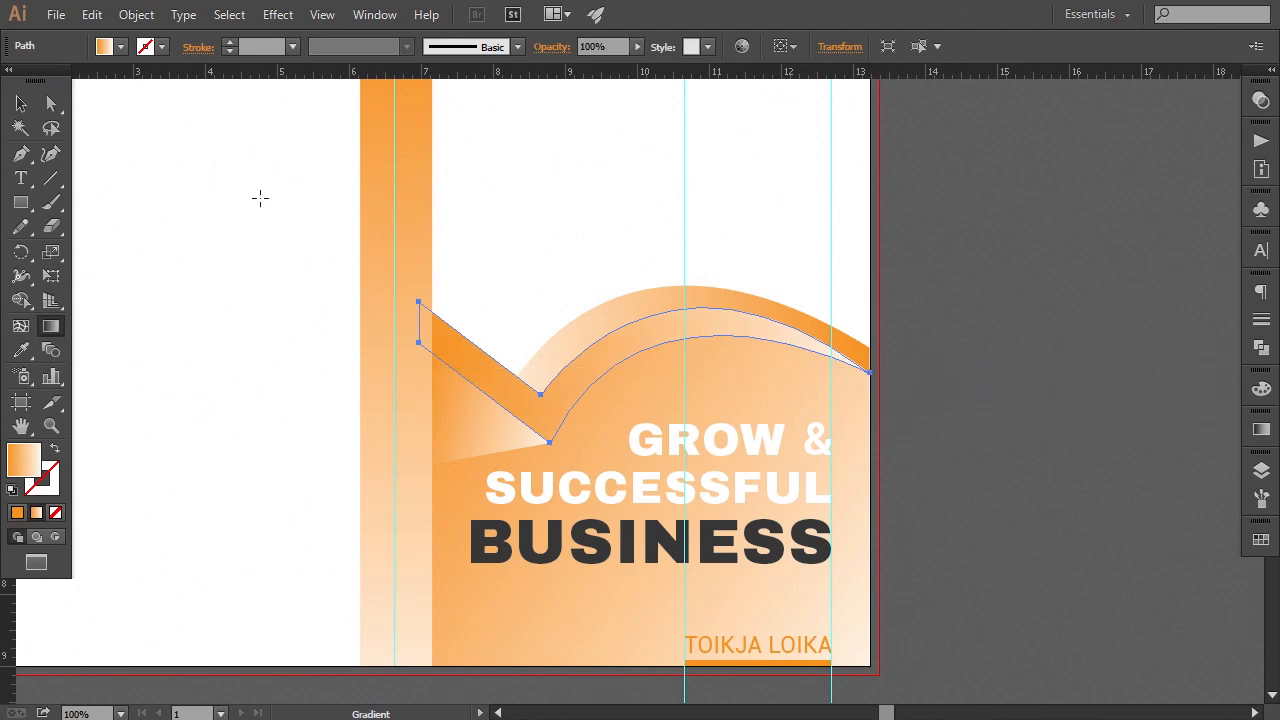
{"action": "left_click", "coordinate": [21, 103]}
{"action": "left_click", "coordinate": [927, 427]}
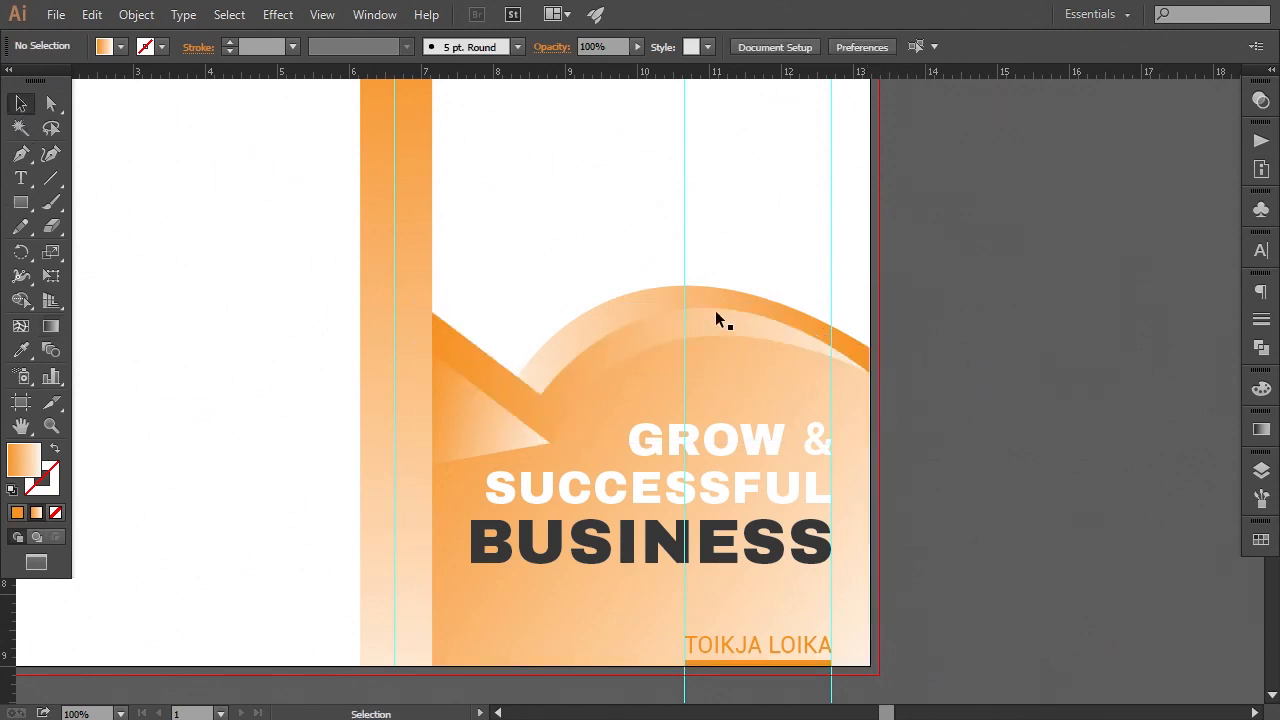
- Redraw the upper ribbon's gradient almost horizontally from the cover's outer edge back to just past its pale fold end
{"action": "left_click", "coordinate": [609, 302]}
{"action": "left_click", "coordinate": [51, 326]}
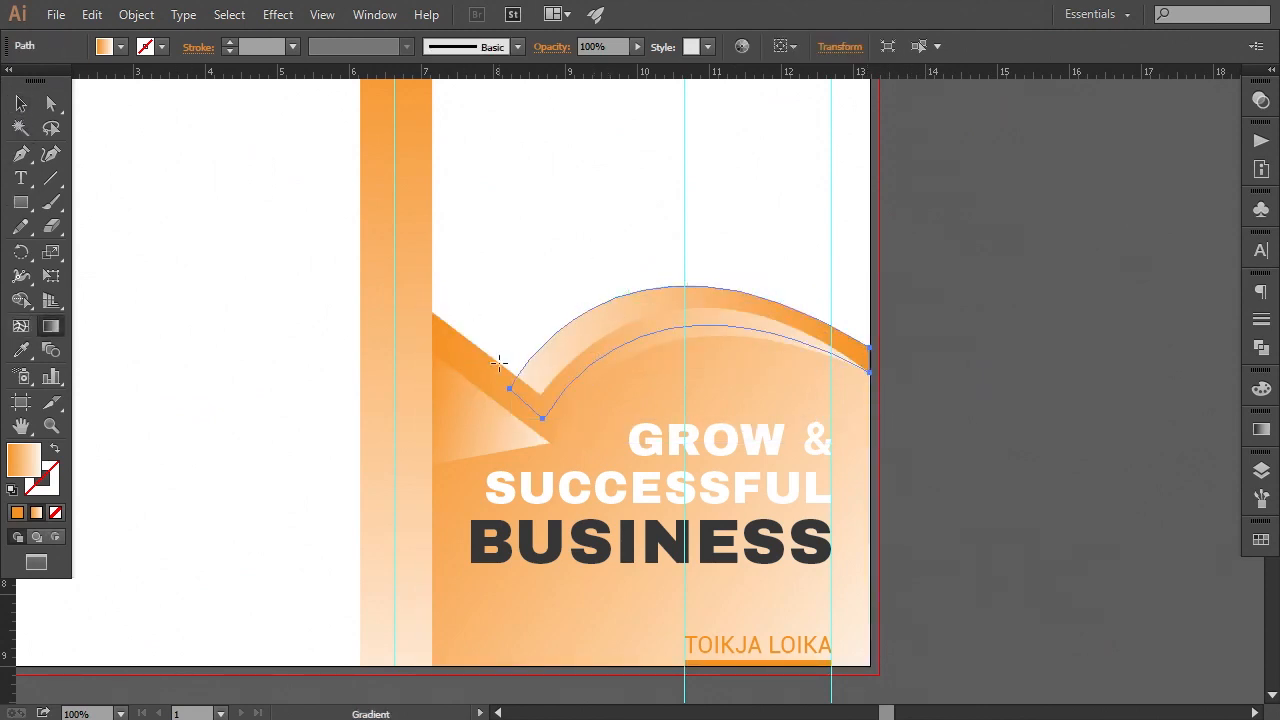
{"action": "mouse_move", "coordinate": [499, 362]}
{"action": "left_mouse_down"}
{"action": "mouse_move", "coordinate": [873, 358]}
{"action": "mouse_move", "coordinate": [484, 362]}
{"action": "mouse_move", "coordinate": [499, 362]}
{"action": "left_mouse_up"}
{"action": "left_click_drag", "start_coordinate": [876, 357], "coordinate": [508, 374]}
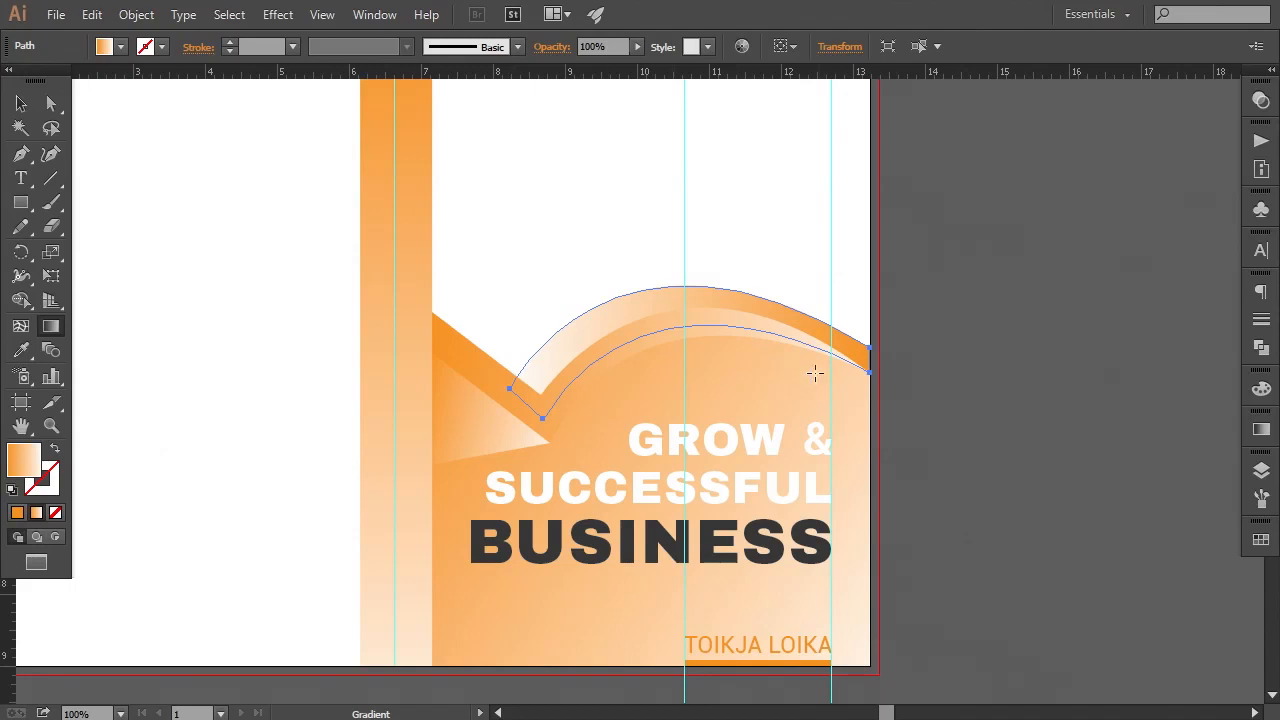
{"action": "left_click_drag", "start_coordinate": [872, 357], "coordinate": [468, 367]}
{"action": "key", "text": "v"}
{"action": "left_click", "coordinate": [938, 449]}
- Draw a closed four-cornered Pen shape over the upper front cover through X 6.75, Y 0, the spine edge, X 13.23, Y 5.06 and X 13.23, Y 0 in
{"action": "key", "text": "ctrl+minus"}
{"action": "key", "text": "ctrl+minus"}
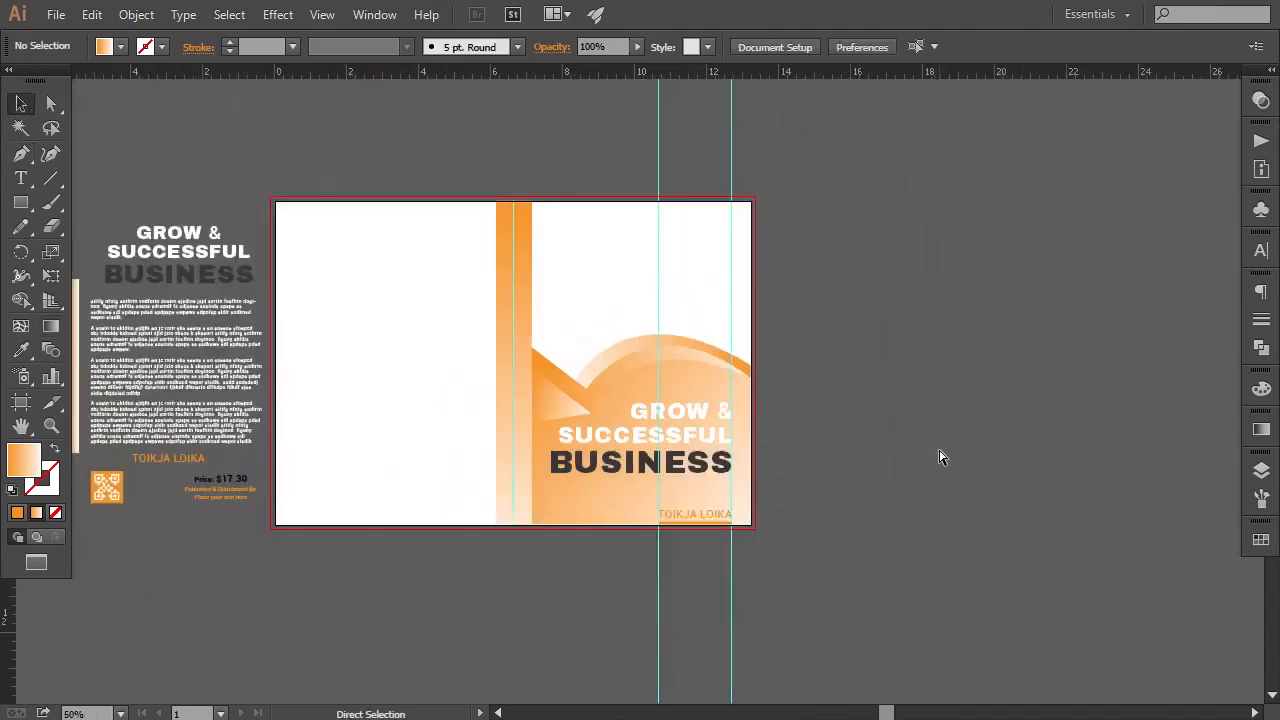
{"action": "key", "text": "ctrl+minus"}
{"action": "key", "text": "ctrl+plus"}
{"action": "key", "text": "ctrl+plus"}
{"action": "left_click_drag", "start_coordinate": [918, 449], "coordinate": [873, 452]}
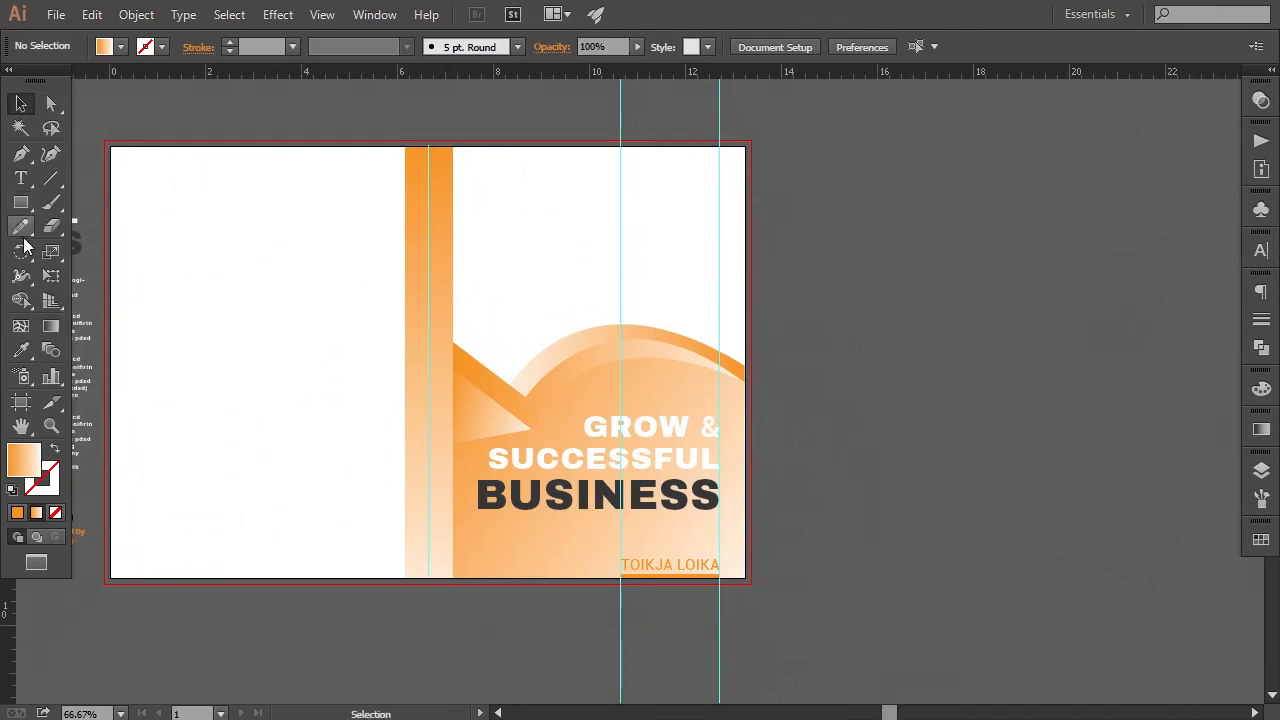
{"action": "left_click", "coordinate": [21, 153]}
{"action": "key", "text": "ctrl+plus"}
{"action": "left_click_drag", "start_coordinate": [417, 180], "coordinate": [449, 305]}
{"action": "left_click", "coordinate": [361, 131]}
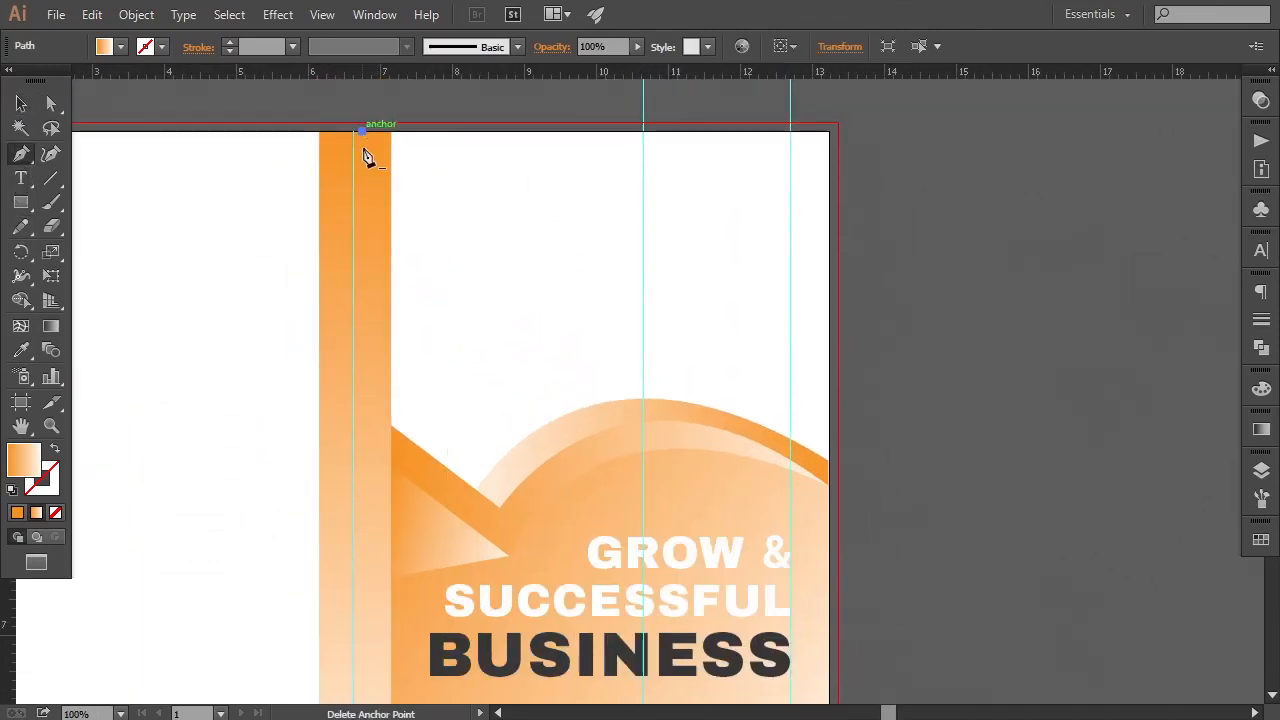
{"action": "left_click", "coordinate": [391, 531]}
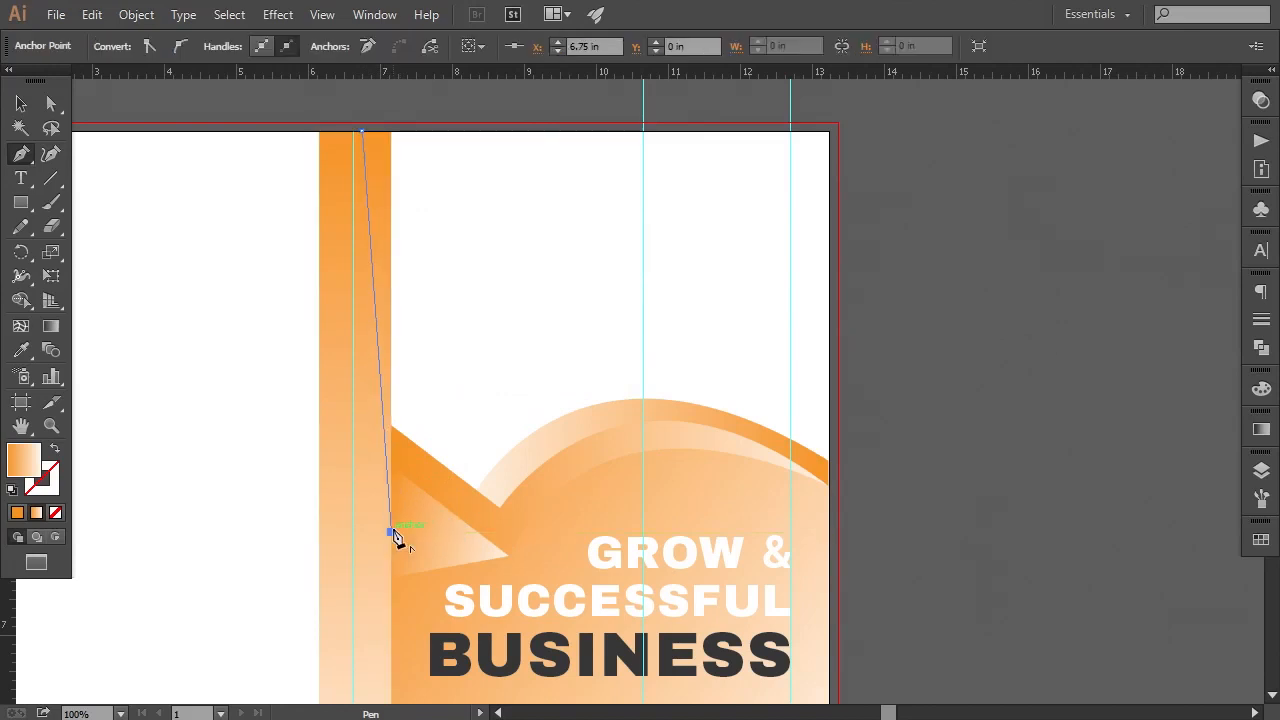
{"action": "left_click", "coordinate": [828, 493]}
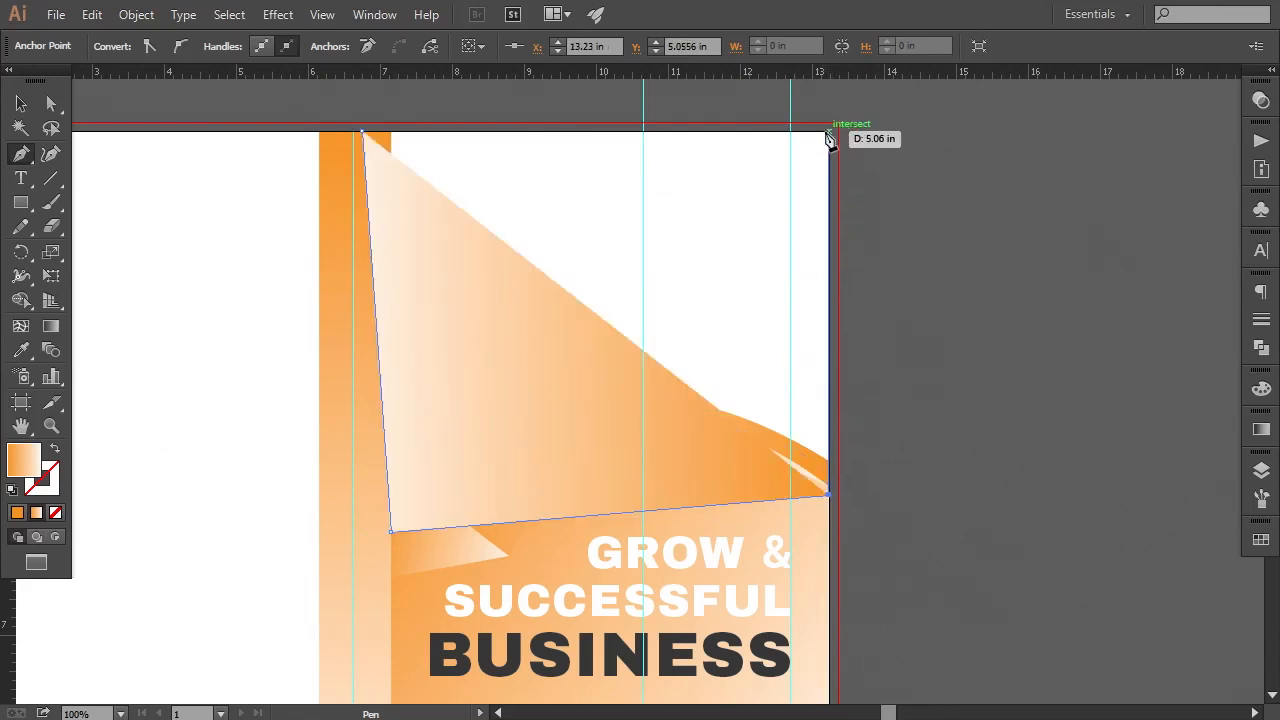
{"action": "left_click", "coordinate": [830, 132]}
{"action": "left_click", "coordinate": [362, 132]}
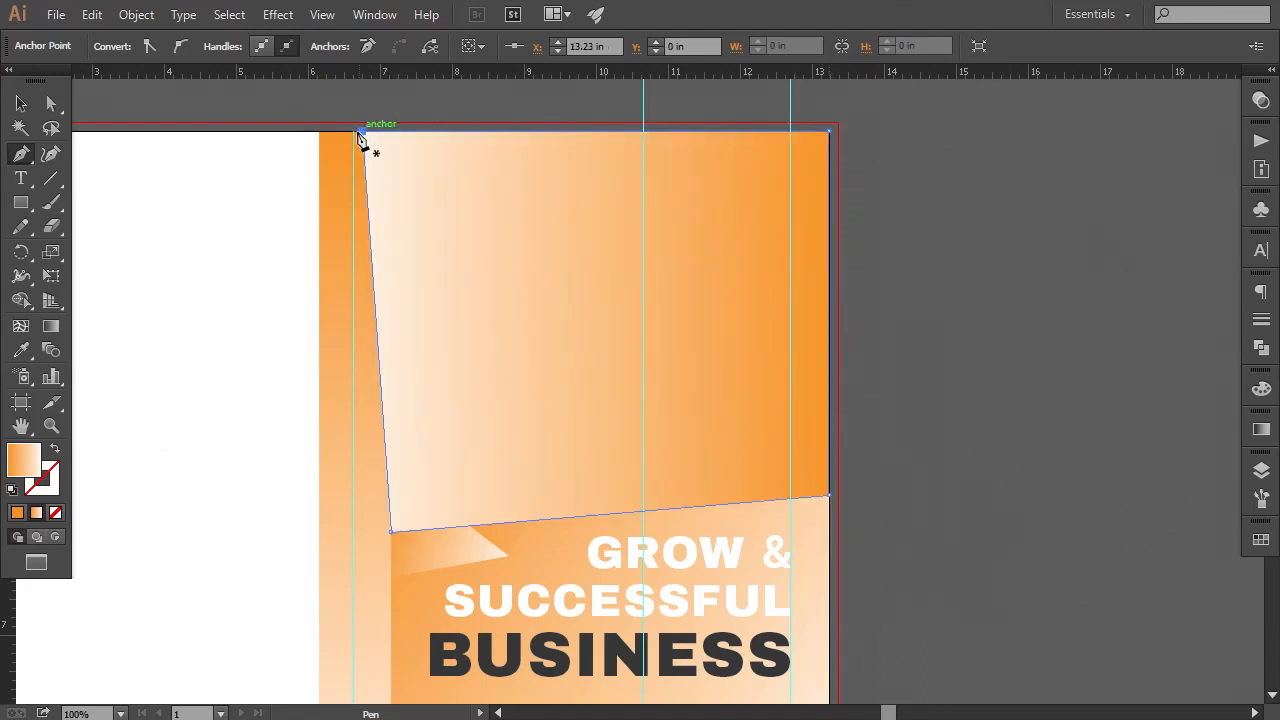
- Send the new upper cover shape behind the orange shapes and fill it with the dark grey swatch
{"action": "left_click", "coordinate": [21, 103]}
{"action": "left_click", "coordinate": [557, 362]}
{"action": "right_click", "coordinate": [557, 360]}
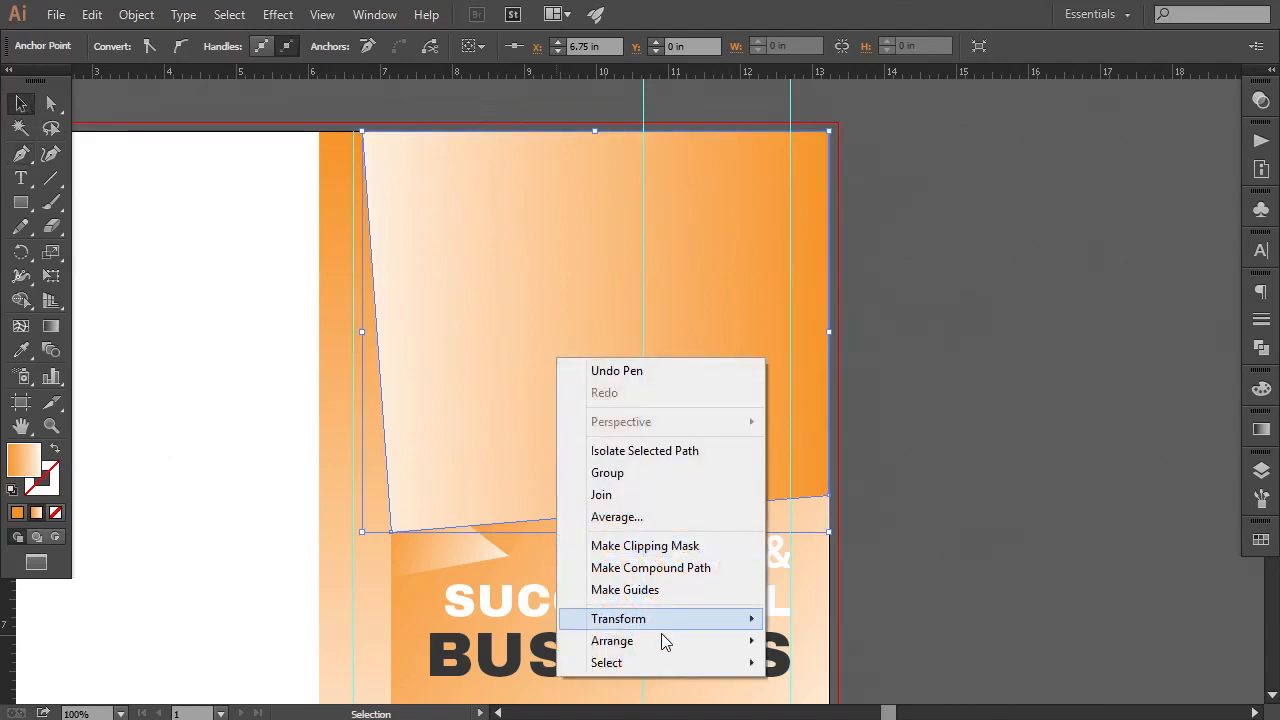
{"action": "mouse_move", "coordinate": [660, 640]}
{"action": "left_click", "coordinate": [846, 612]}
{"action": "left_click", "coordinate": [1262, 541]}
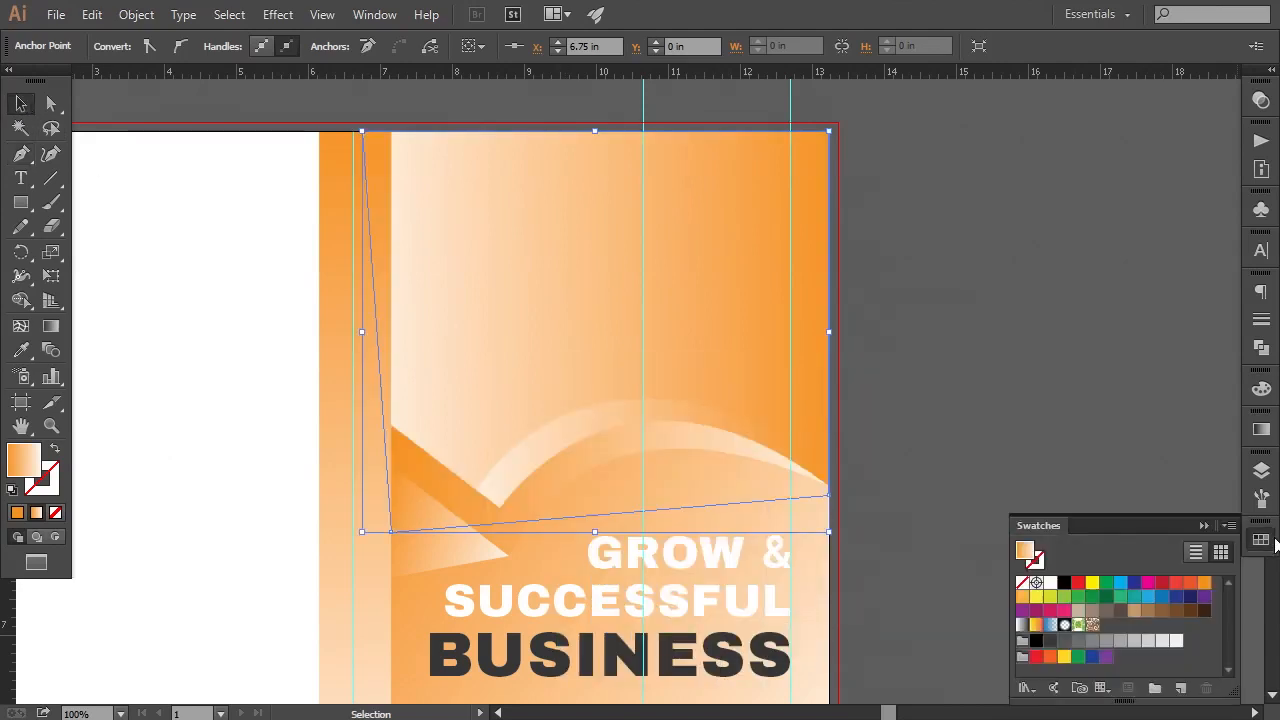
{"action": "left_click", "coordinate": [1048, 646]}
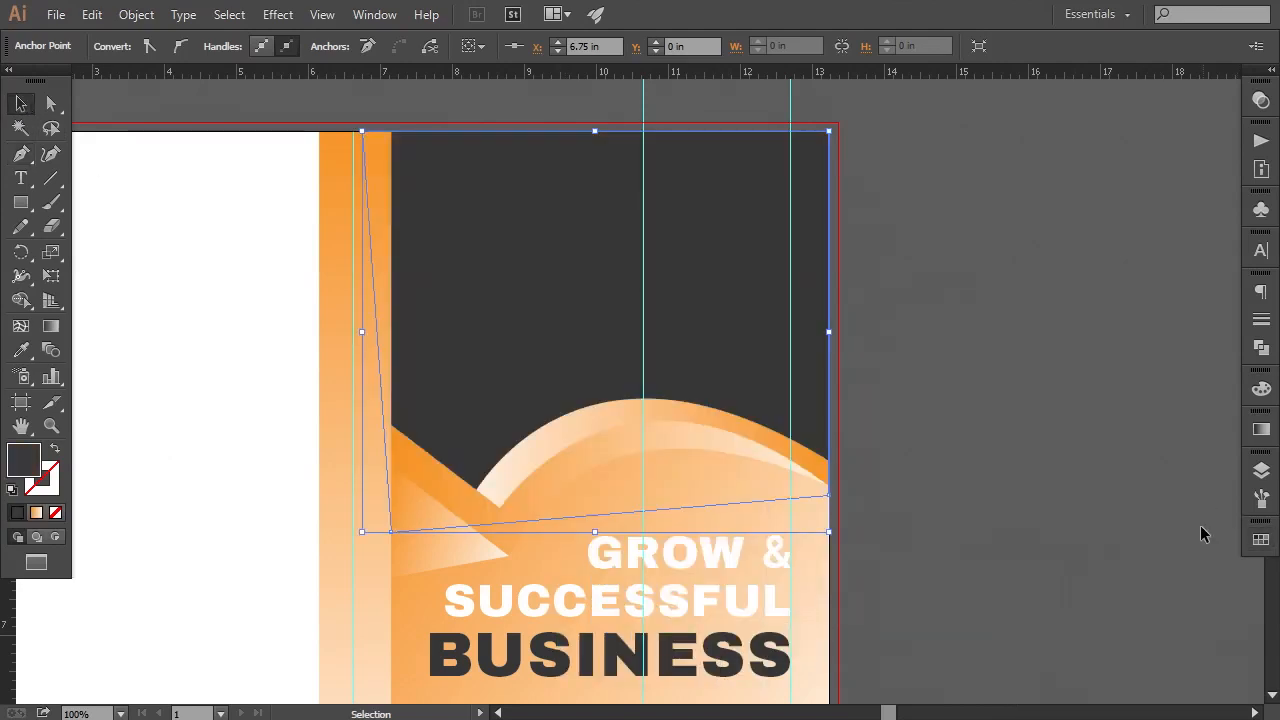
{"action": "left_click", "coordinate": [975, 490]}
- Redraw the triangular fold's gradient at about -13.5° from its spine side to just past its tip
{"action": "key", "text": "ctrl+minus"}
{"action": "key", "text": "ctrl+minus"}
{"action": "left_click_drag", "start_coordinate": [775, 500], "coordinate": [862, 440]}
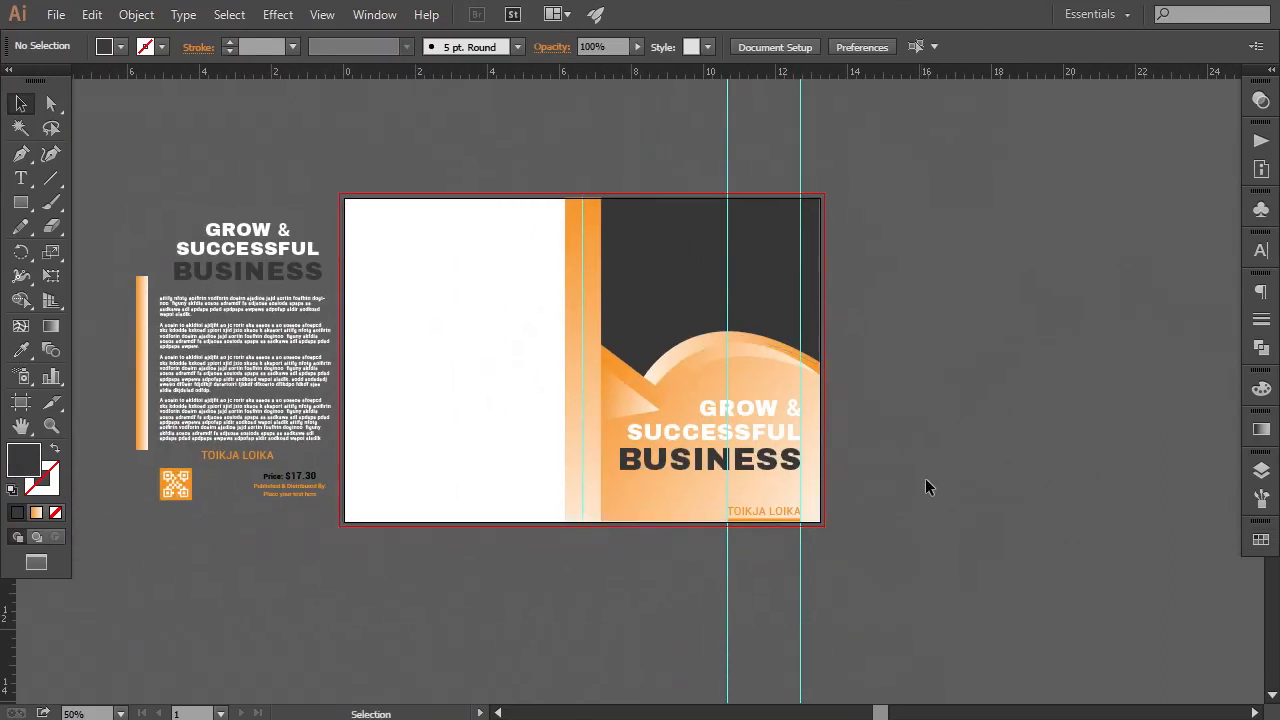
{"action": "key", "text": "ctrl+plus"}
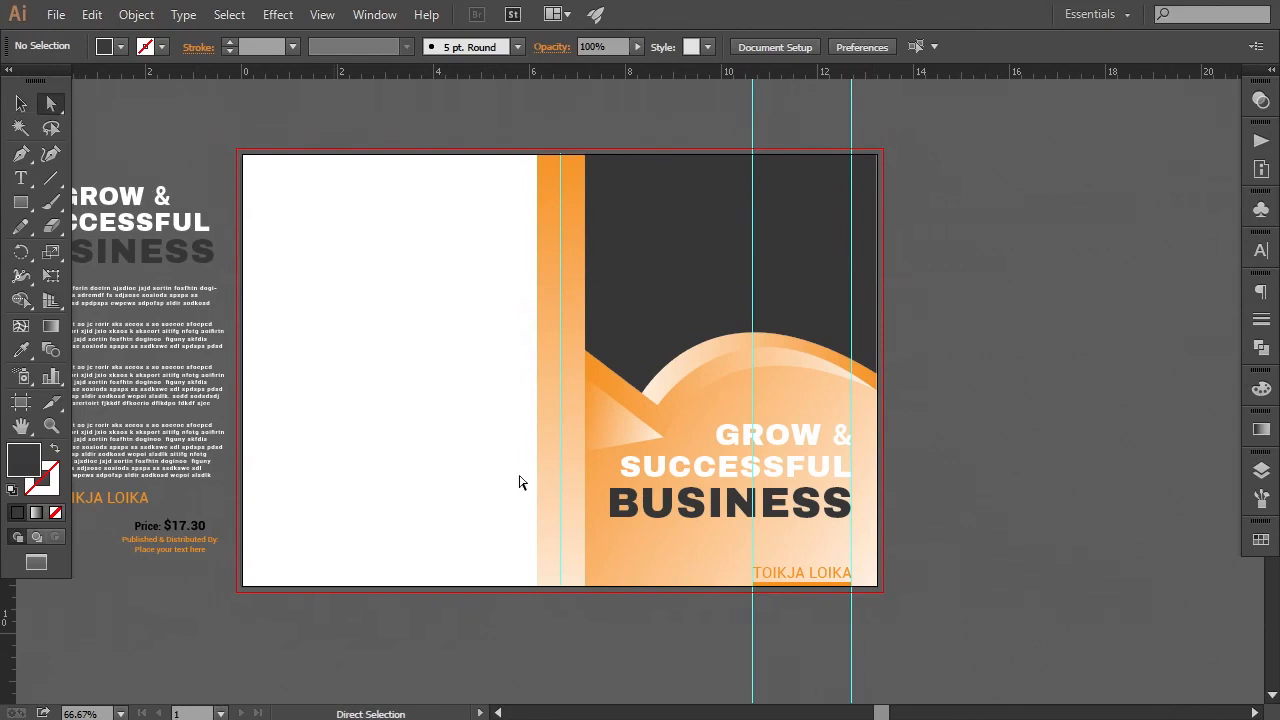
{"action": "left_click", "coordinate": [608, 443]}
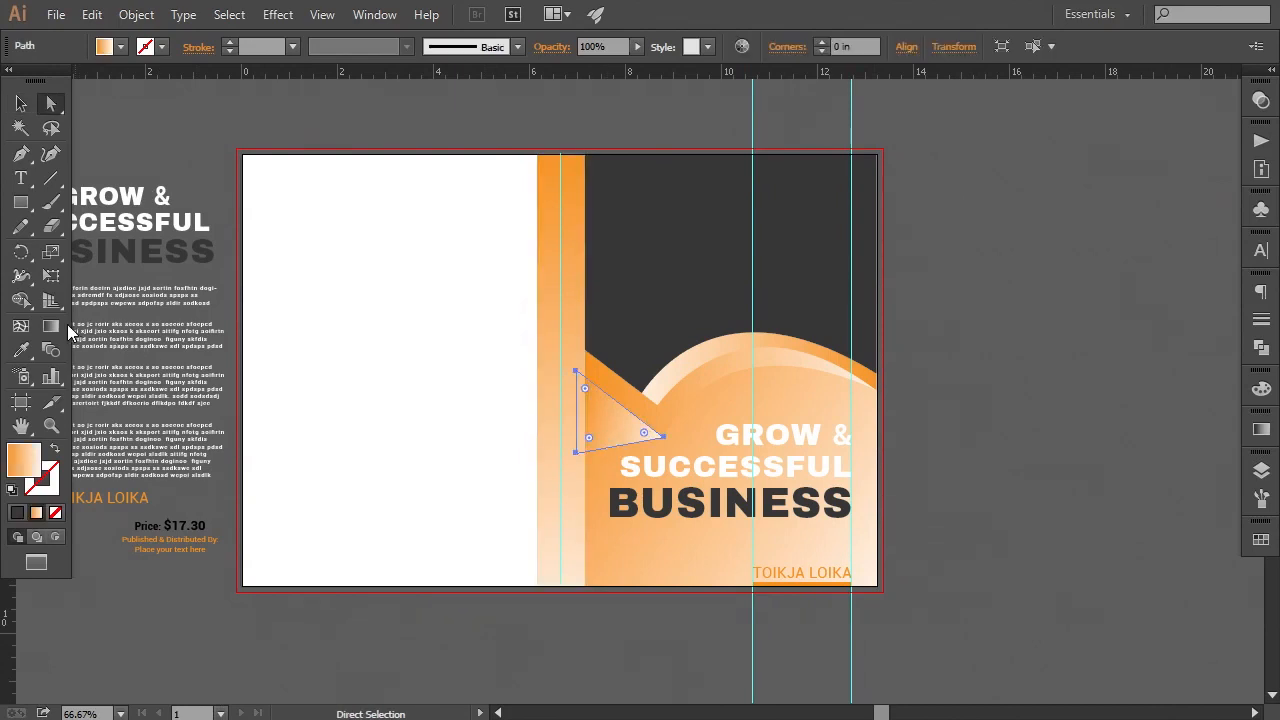
{"action": "left_click", "coordinate": [52, 327]}
{"action": "key", "text": "ctrl+plus"}
{"action": "left_click_drag", "start_coordinate": [543, 437], "coordinate": [692, 477]}
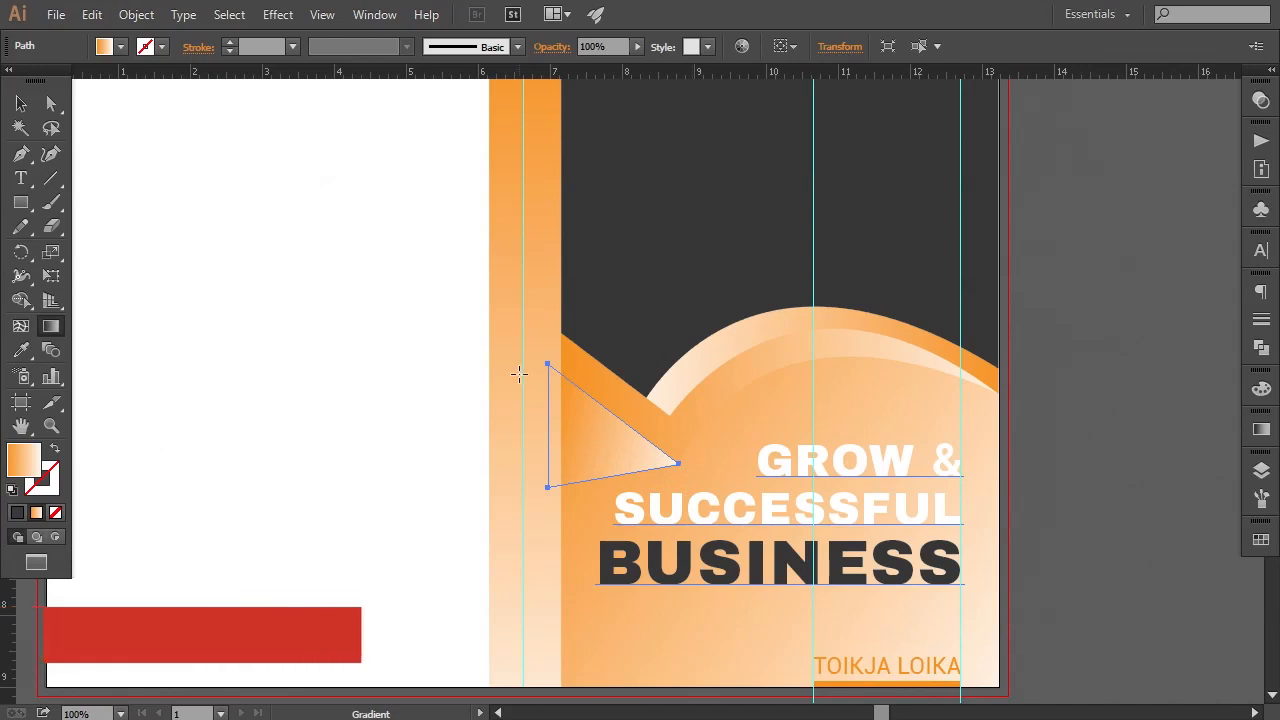
{"action": "left_click", "coordinate": [51, 103]}
{"action": "left_click", "coordinate": [1146, 486]}
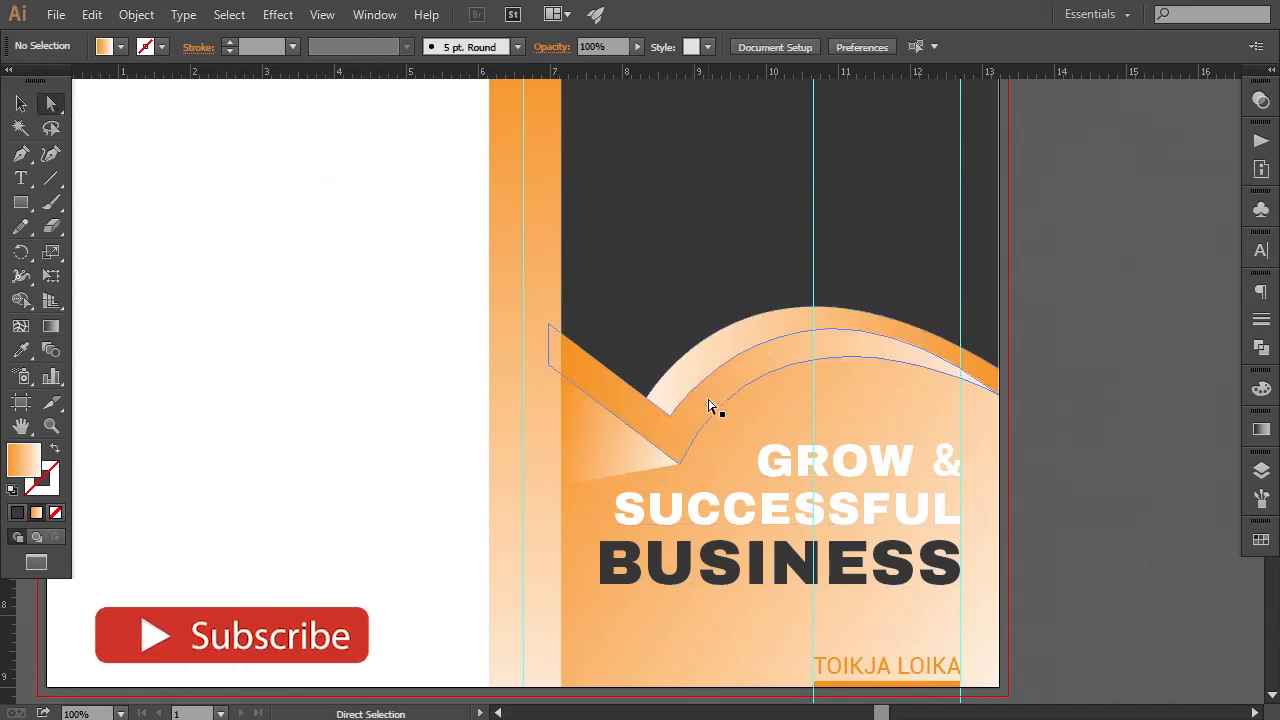
- Redraw the lower ribbon's gradient at about -1.6° from its spine end to just beyond the cover's outer edge
{"action": "left_click", "coordinate": [709, 409]}
{"action": "left_click", "coordinate": [52, 330]}
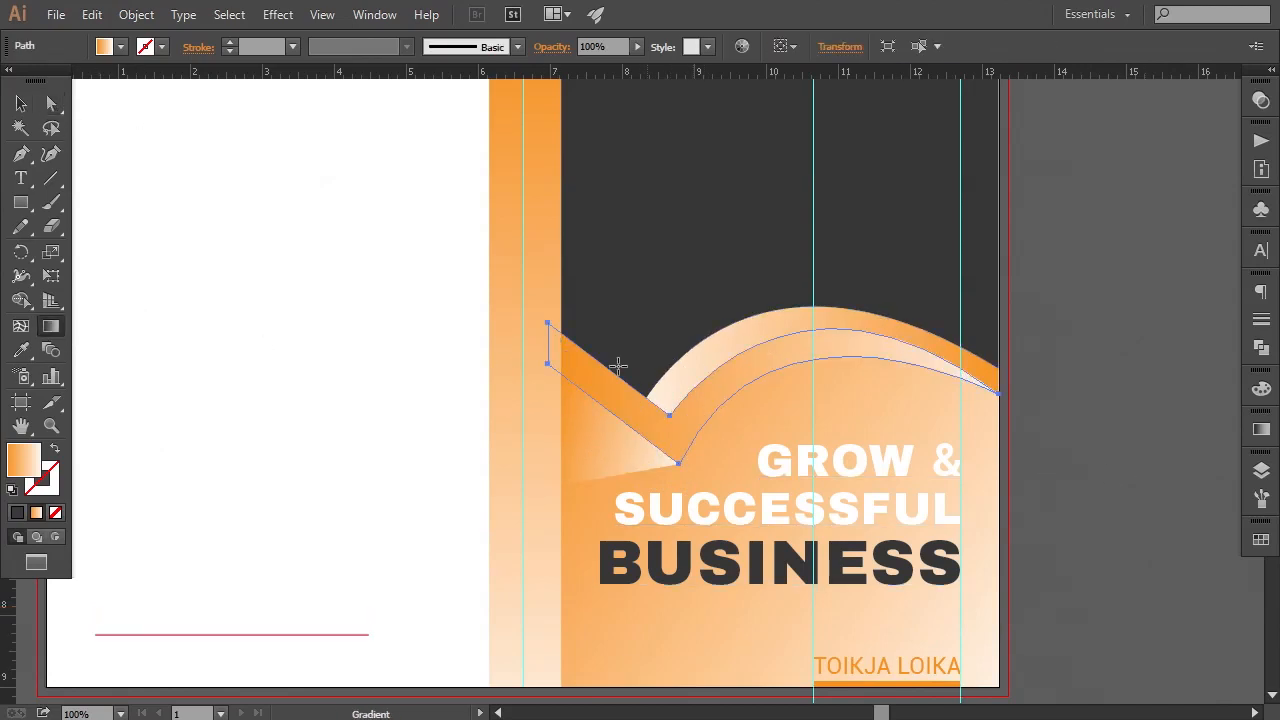
{"action": "left_click_drag", "start_coordinate": [551, 382], "coordinate": [1013, 396]}
{"action": "left_click", "coordinate": [52, 104]}
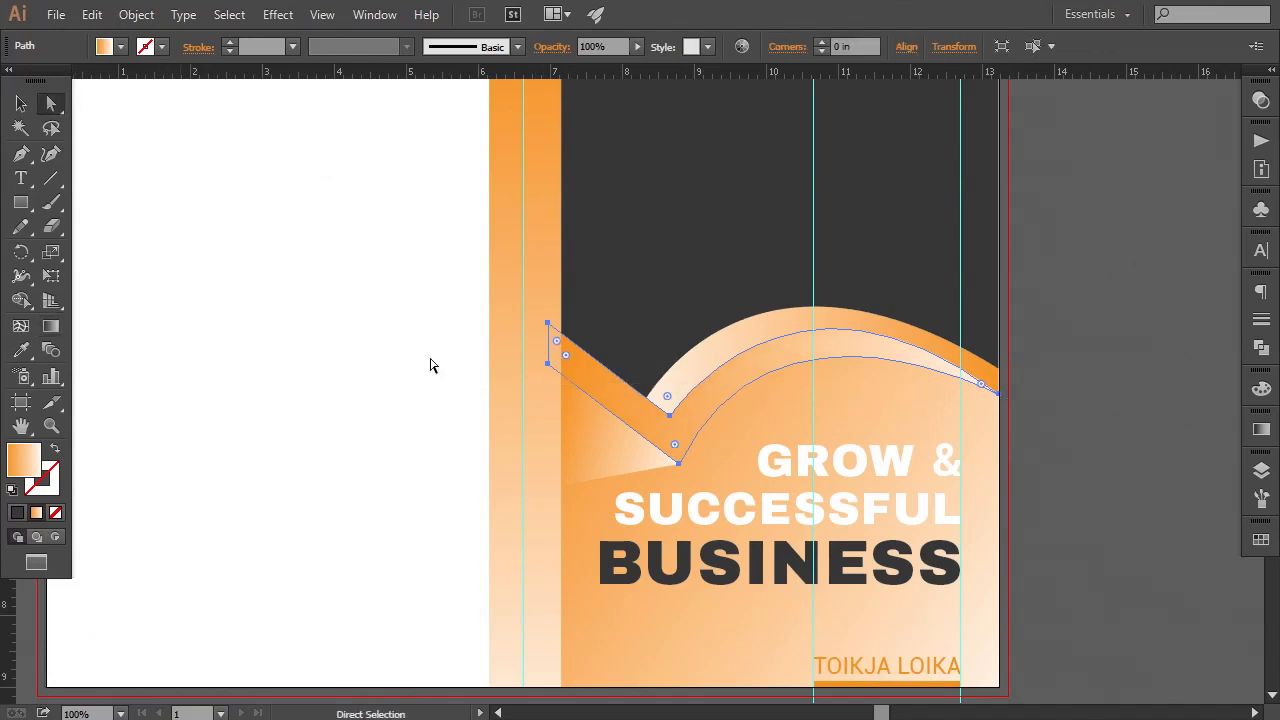
{"action": "left_click", "coordinate": [691, 362]}
{"action": "left_click", "coordinate": [1157, 487]}
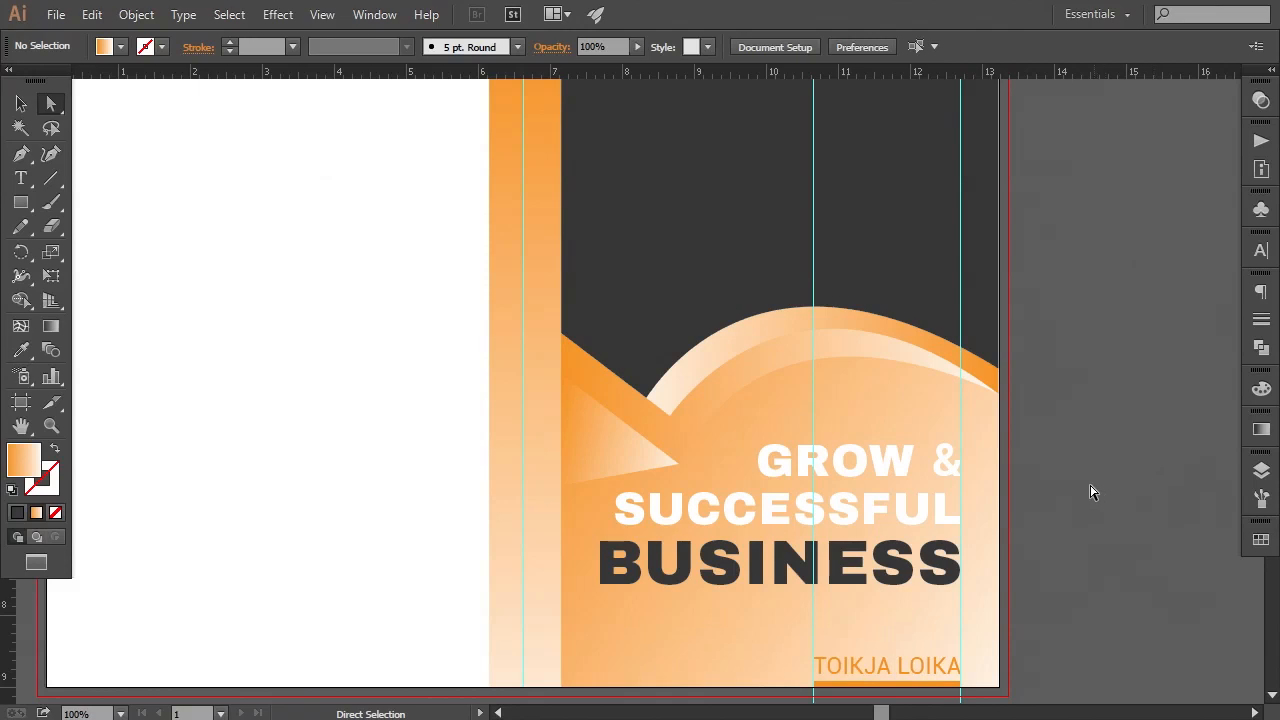
- Redraw the background shape's gradient diagonally from near the triangular fold's upper spine side to just beyond the cover's lower outer corner
{"action": "scroll", "coordinate": [1031, 423], "scroll_direction": "down", "scroll_amount": 3}
{"action": "scroll", "coordinate": [1031, 440], "scroll_direction": "right", "scroll_amount": 2}
{"action": "left_click", "coordinate": [633, 510]}
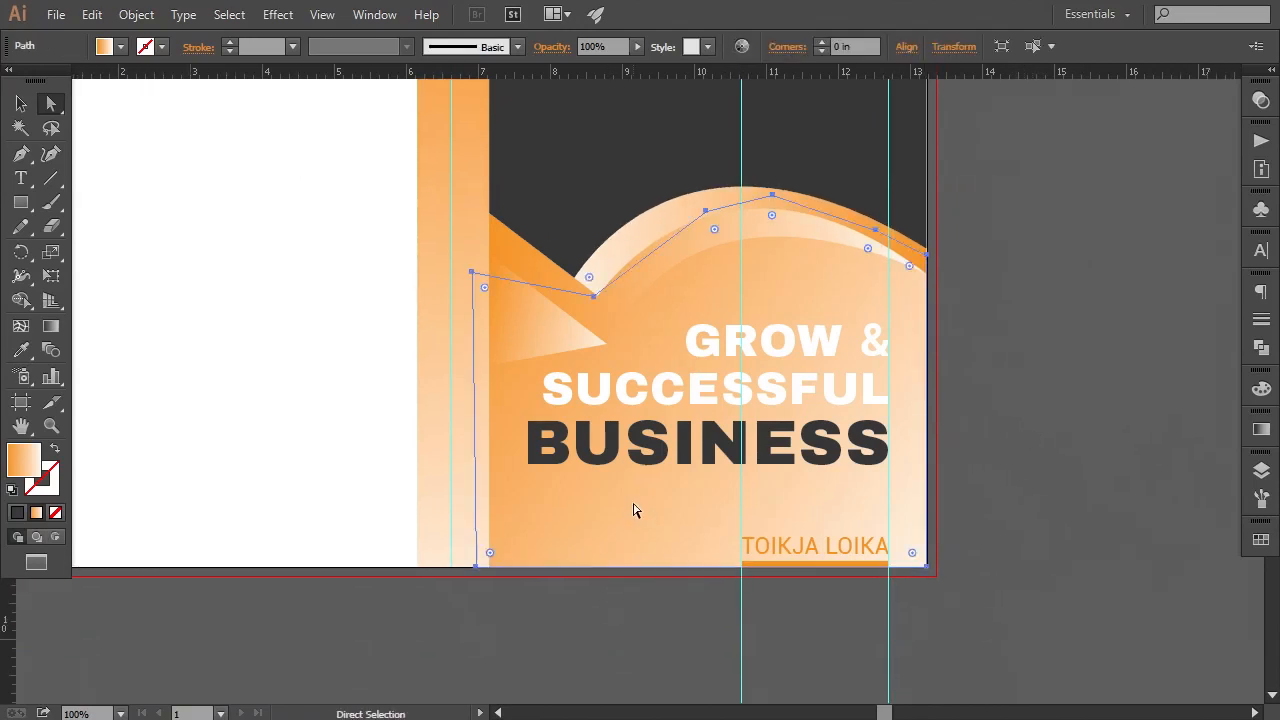
{"action": "left_click", "coordinate": [51, 326]}
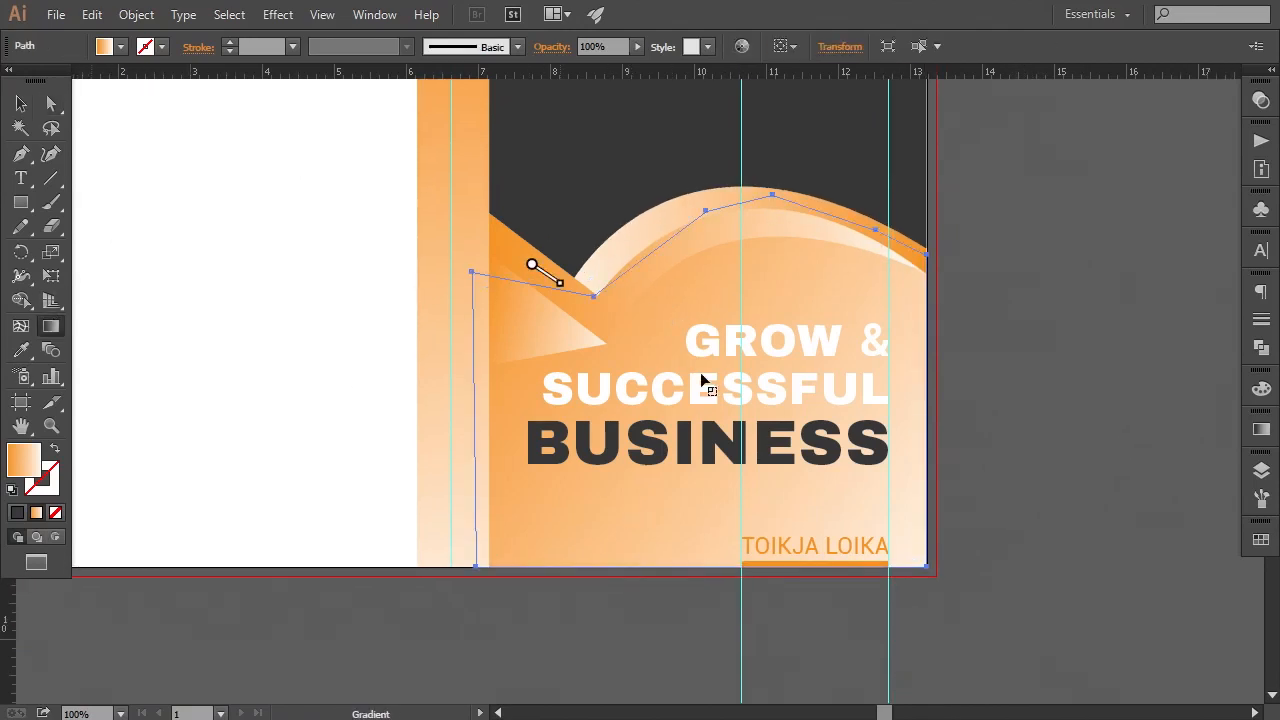
{"action": "left_click_drag", "start_coordinate": [531, 264], "coordinate": [949, 594]}
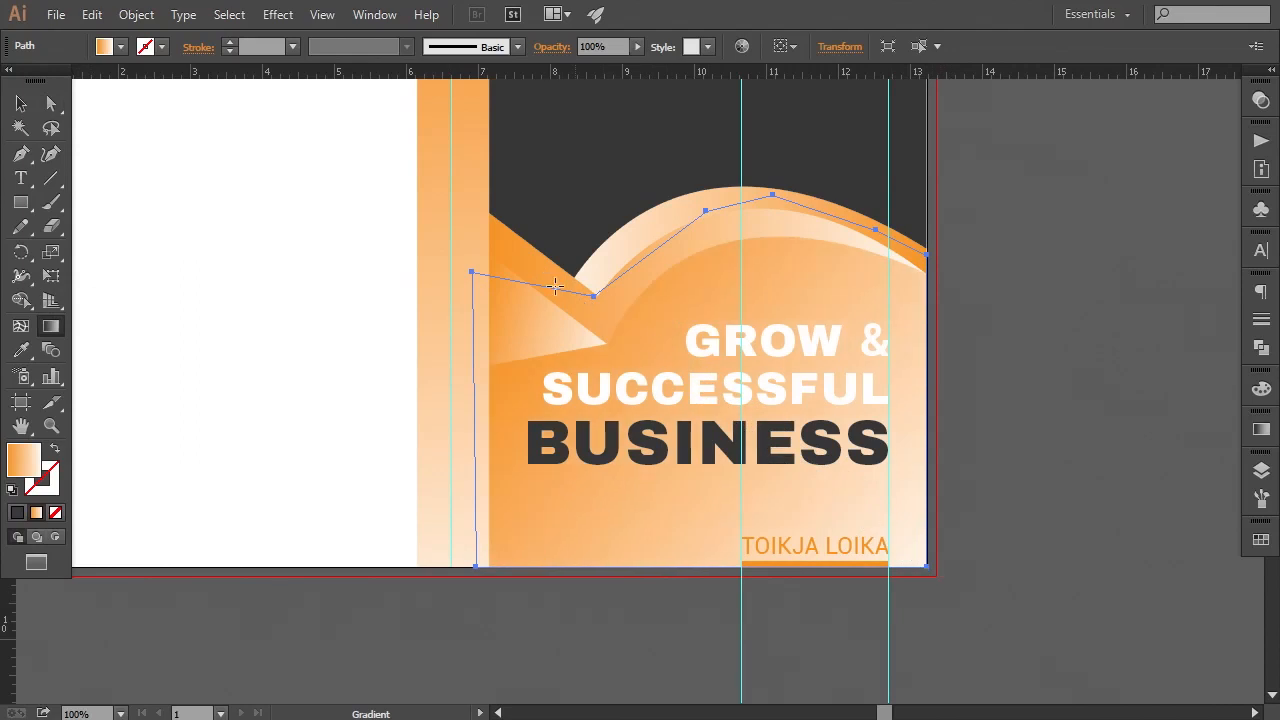
{"action": "left_click_drag", "start_coordinate": [514, 268], "coordinate": [943, 583]}
{"action": "left_click", "coordinate": [21, 103]}
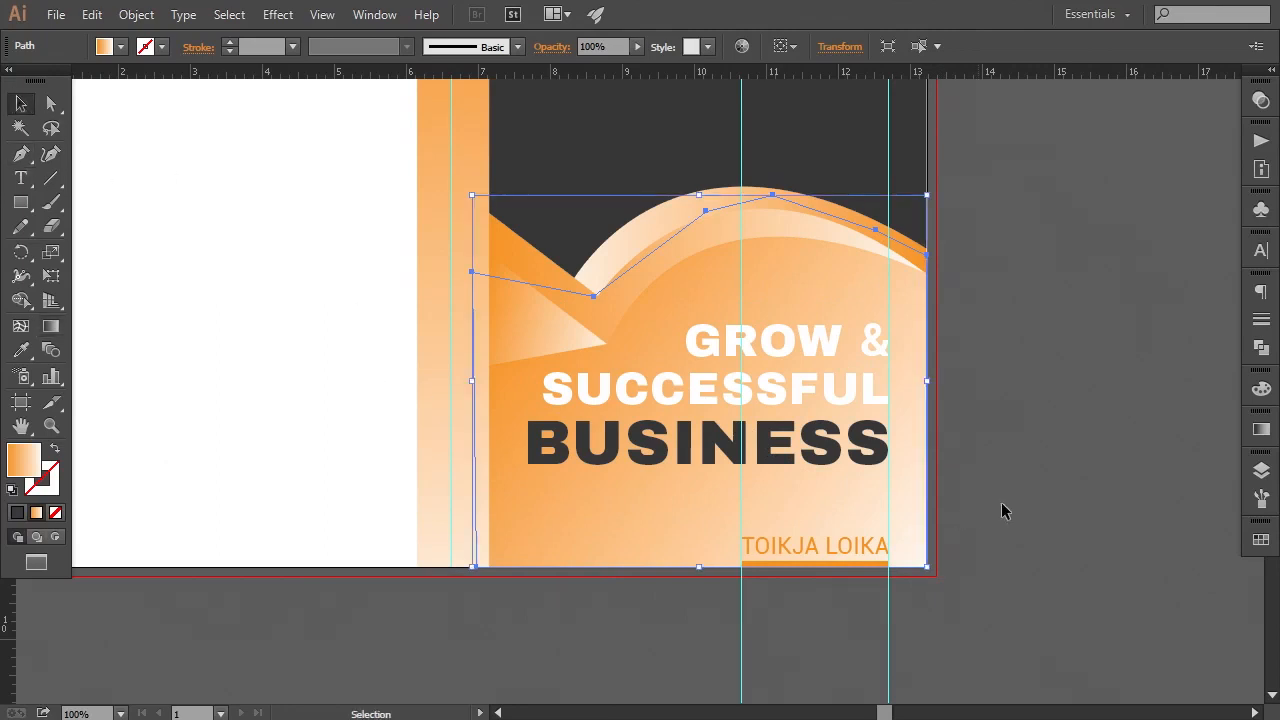
{"action": "left_click", "coordinate": [1038, 507]}
- Set the midpoint location of the lower ribbon's gradient to about 37.63%
{"action": "key", "text": "ctrl+minus"}
{"action": "key", "text": "ctrl+minus"}
{"action": "key", "text": "ctrl+minus"}
{"action": "key", "text": "ctrl+plus"}
{"action": "key", "text": "ctrl+plus"}
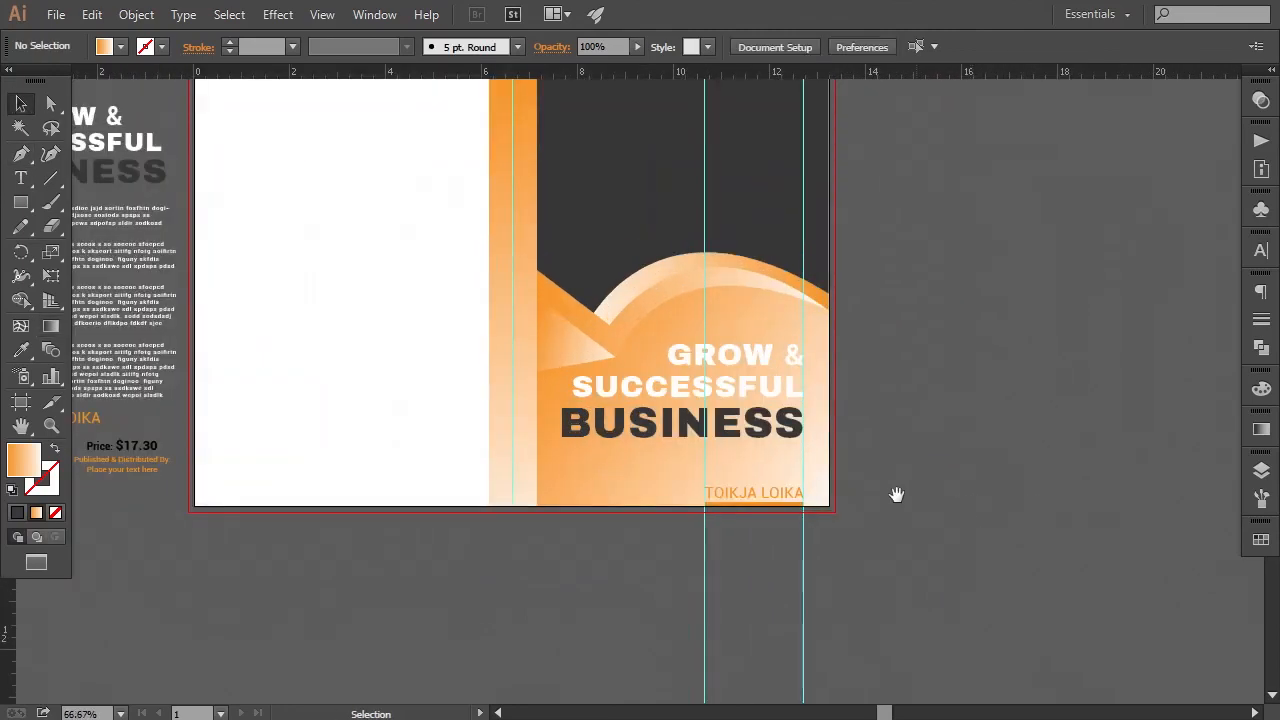
{"action": "left_click_drag", "start_coordinate": [897, 495], "coordinate": [934, 523]}
{"action": "left_click", "coordinate": [669, 371]}
{"action": "key", "text": "ctrl+plus"}
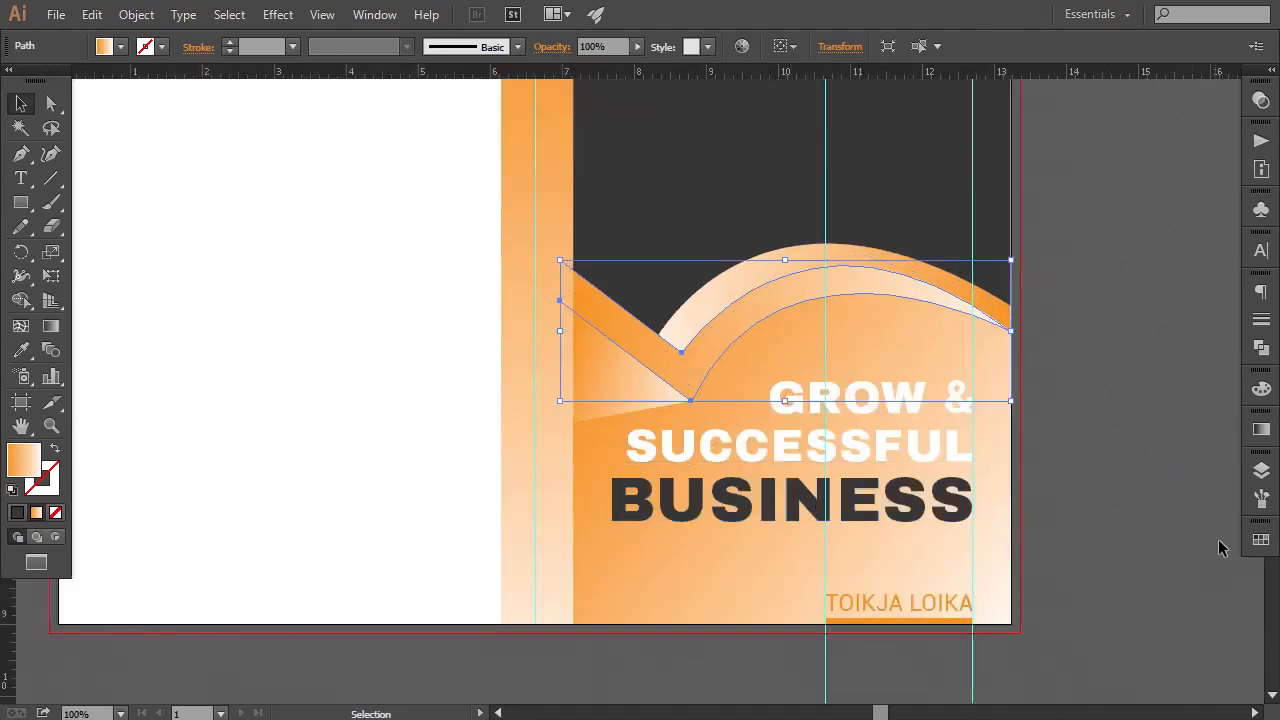
{"action": "left_click", "coordinate": [1261, 429]}
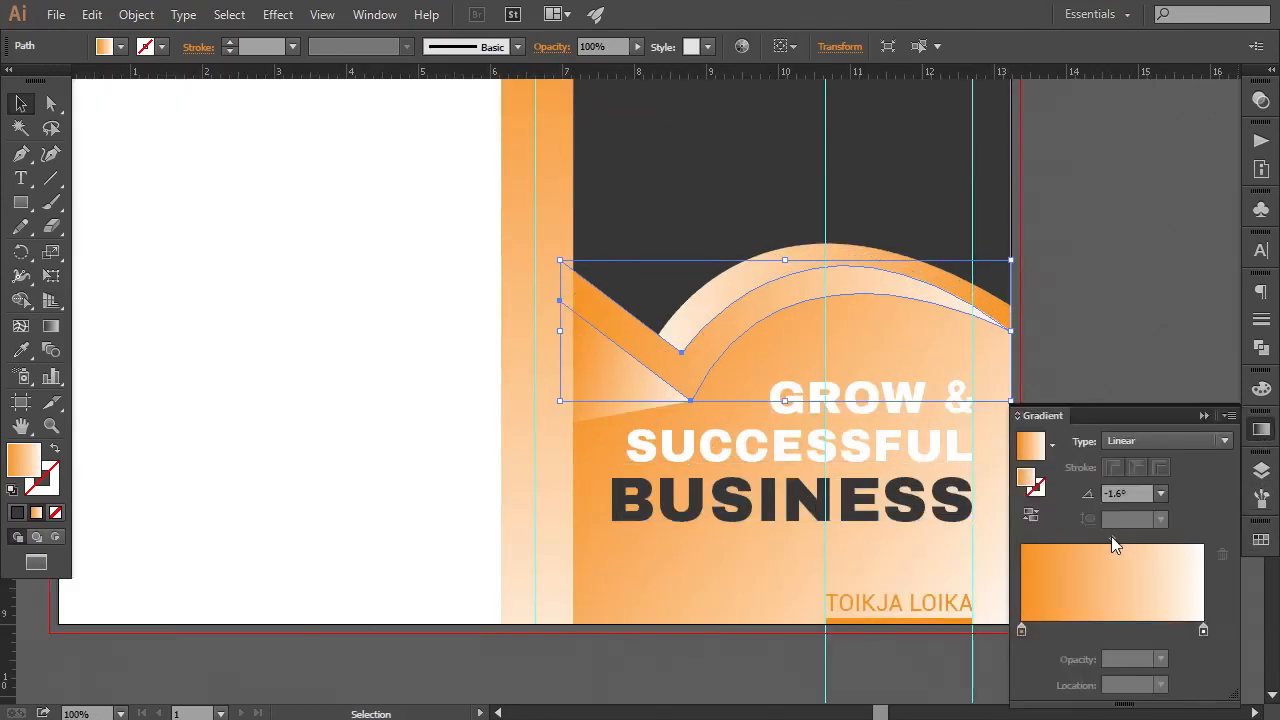
{"action": "mouse_move", "coordinate": [1111, 536]}
{"action": "left_mouse_down"}
{"action": "mouse_move", "coordinate": [1073, 539]}
{"action": "mouse_move", "coordinate": [1090, 539]}
{"action": "left_mouse_up"}
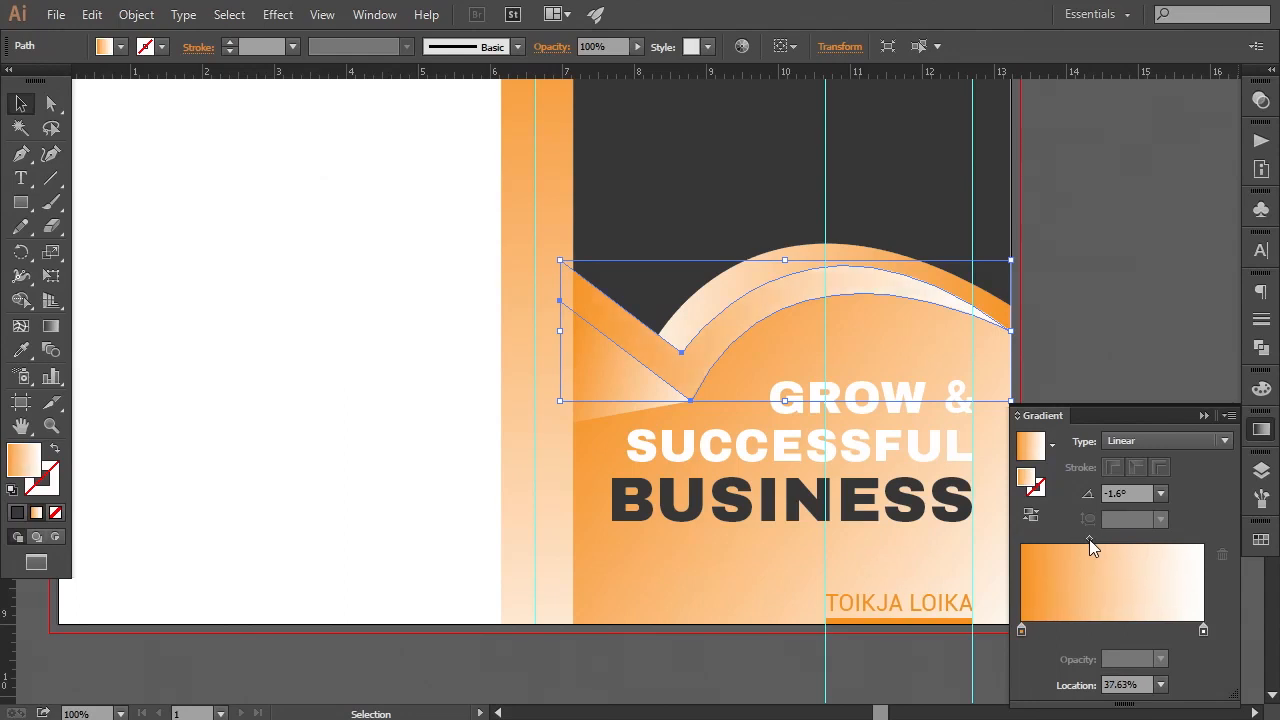
{"action": "left_click", "coordinate": [1063, 358]}
- Set the midpoint location of the triangular fold's gradient to 47.85%
{"action": "left_click_drag", "start_coordinate": [1094, 312], "coordinate": [1055, 308]}
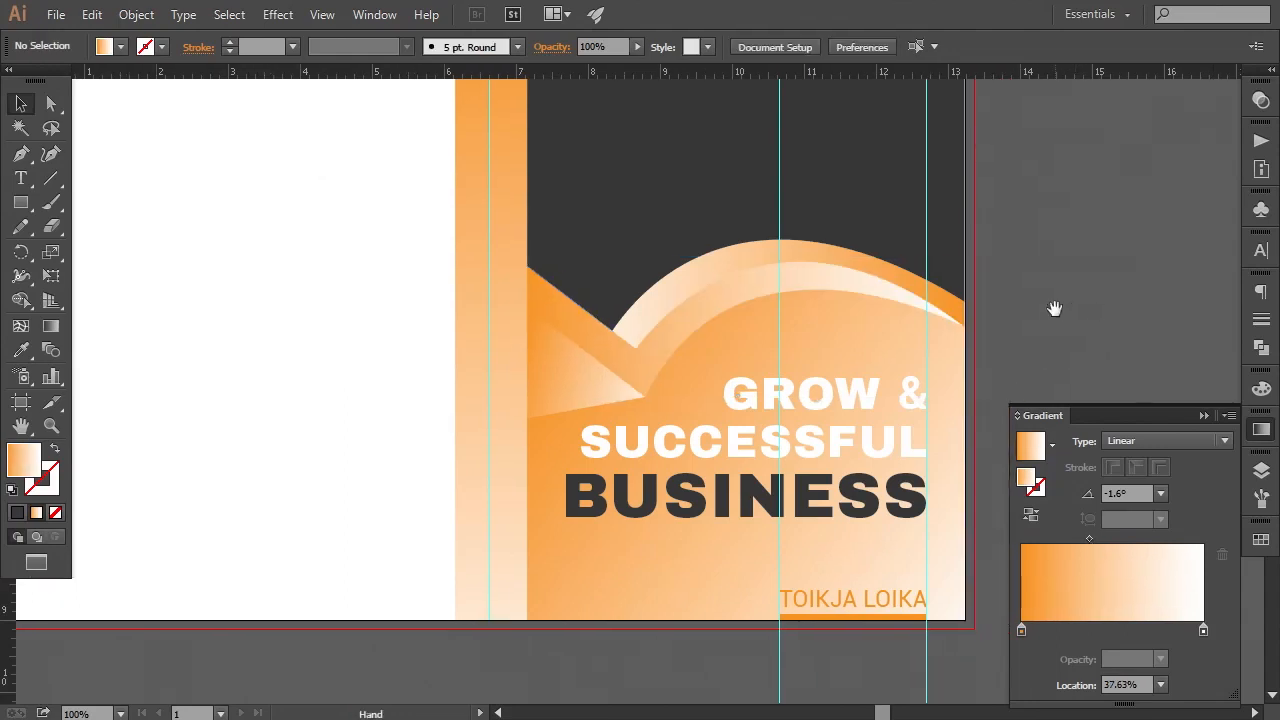
{"action": "left_click", "coordinate": [568, 404]}
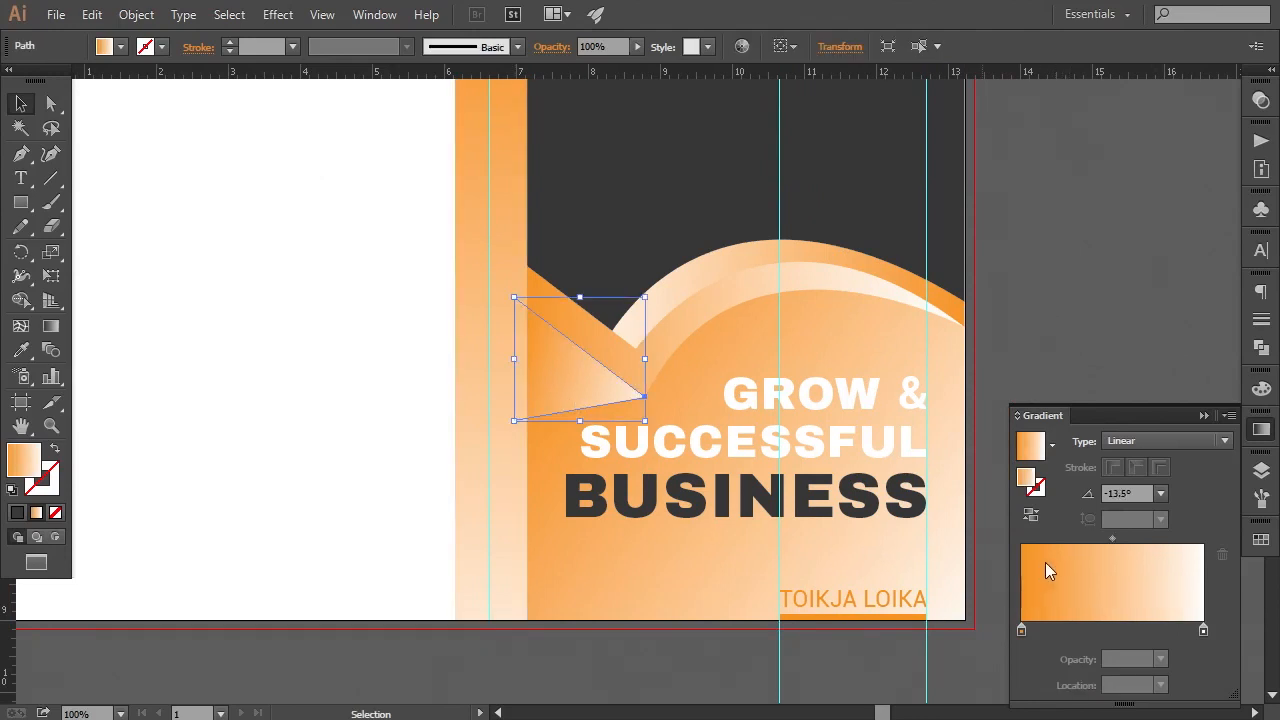
{"action": "left_click_drag", "start_coordinate": [1113, 538], "coordinate": [1107, 538]}
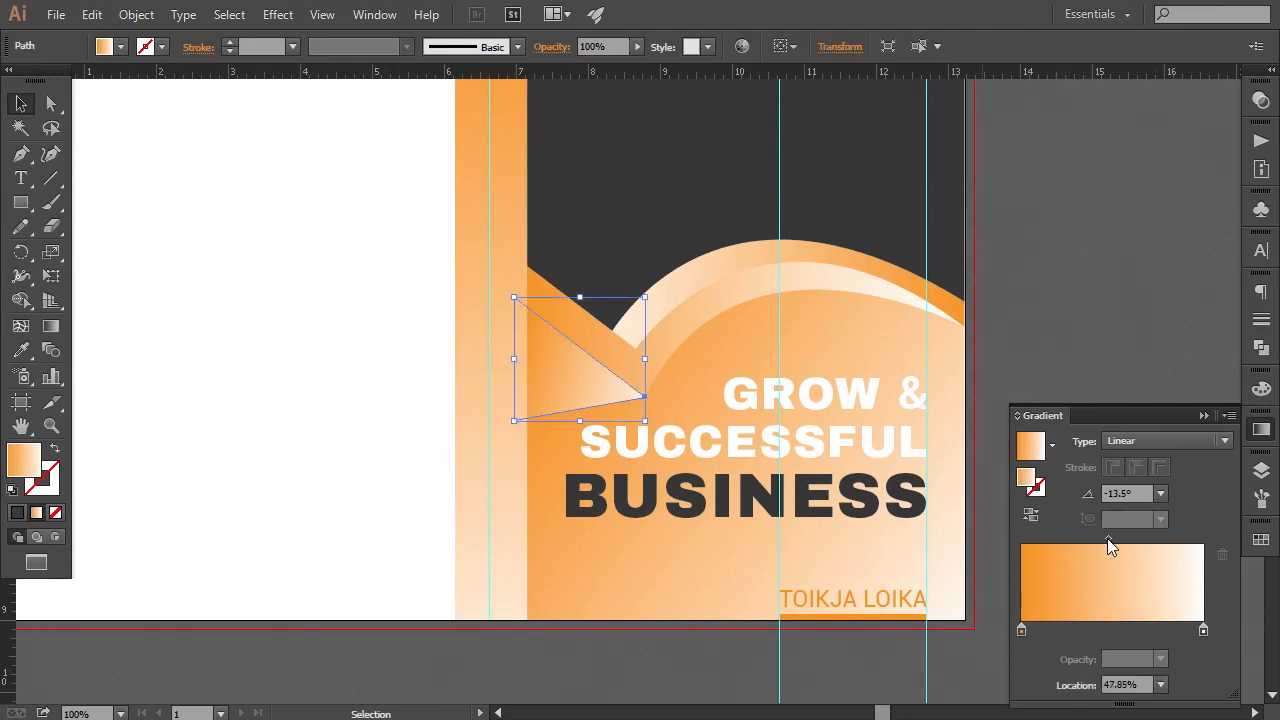
{"action": "left_click", "coordinate": [1049, 266]}
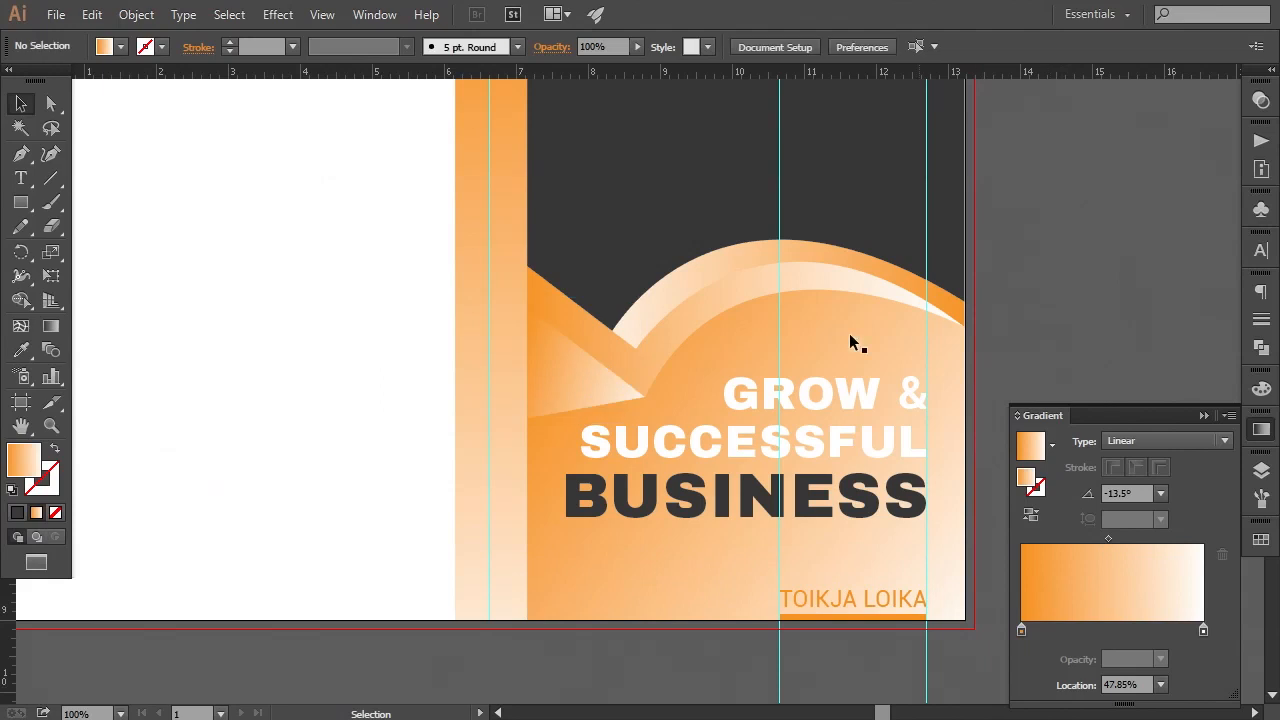
- Set the midpoint location of the front background shape's gradient to 51.61%
{"action": "left_click", "coordinate": [845, 335]}
{"action": "mouse_move", "coordinate": [1110, 539]}
{"action": "left_mouse_down"}
{"action": "mouse_move", "coordinate": [1087, 538]}
{"action": "mouse_move", "coordinate": [1119, 540]}
{"action": "left_mouse_up"}
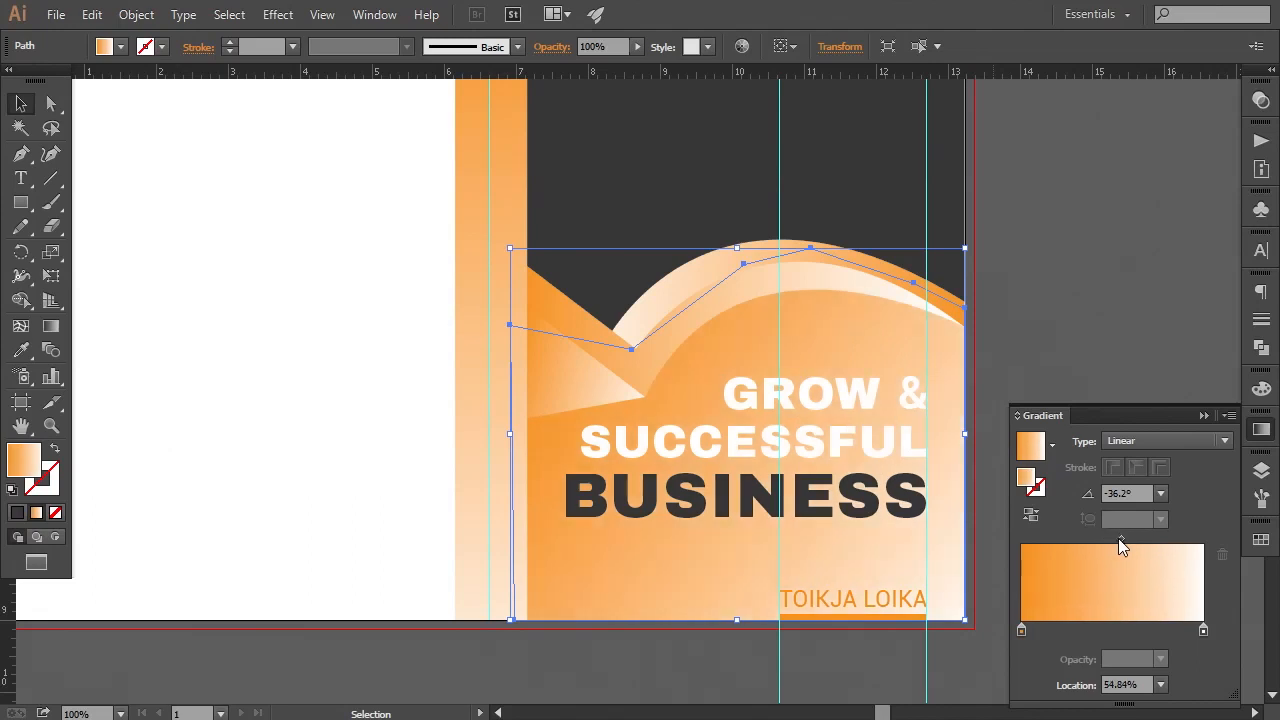
{"action": "left_click", "coordinate": [1083, 344]}
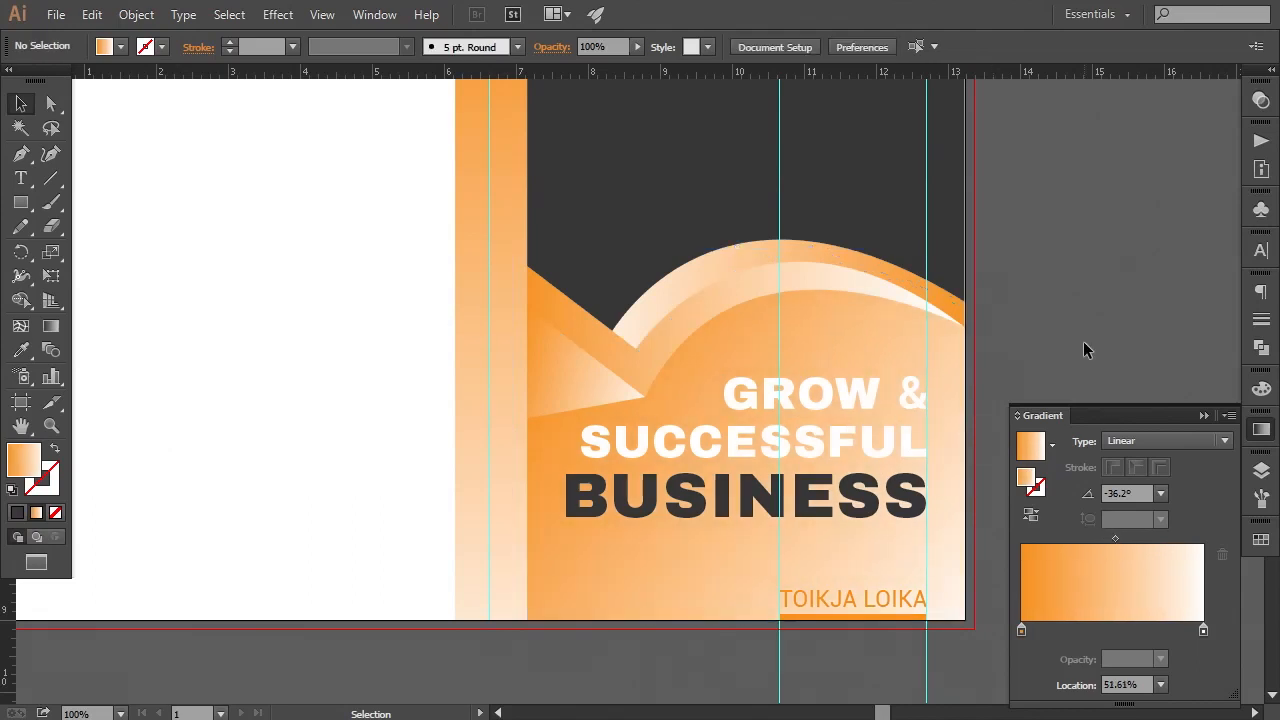
- Draw a gradient-filled rectangle over the back cover, from its outer upper corner to the spine's centre guide at the lower edge
{"action": "key", "text": "ctrl+minus"}
{"action": "key", "text": "ctrl+minus"}
{"action": "key", "text": "ctrl+plus"}
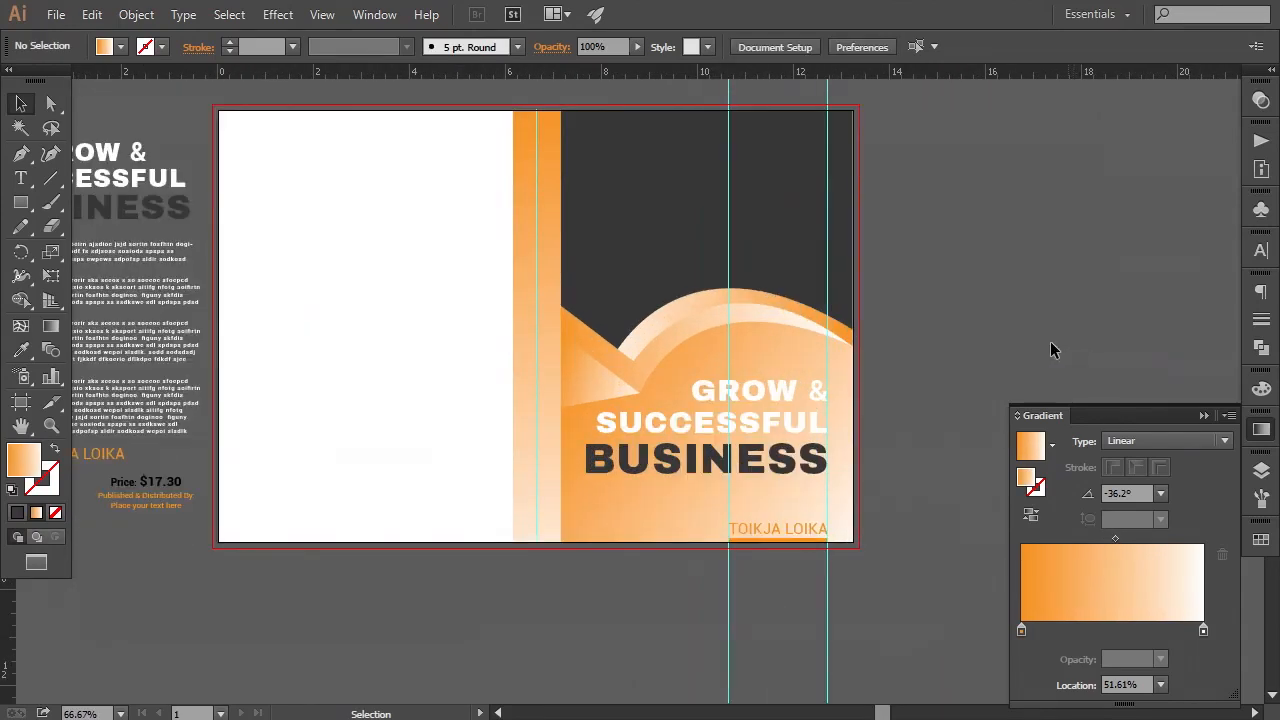
{"action": "left_click", "coordinate": [1205, 416]}
{"action": "left_click_drag", "start_coordinate": [897, 445], "coordinate": [988, 482]}
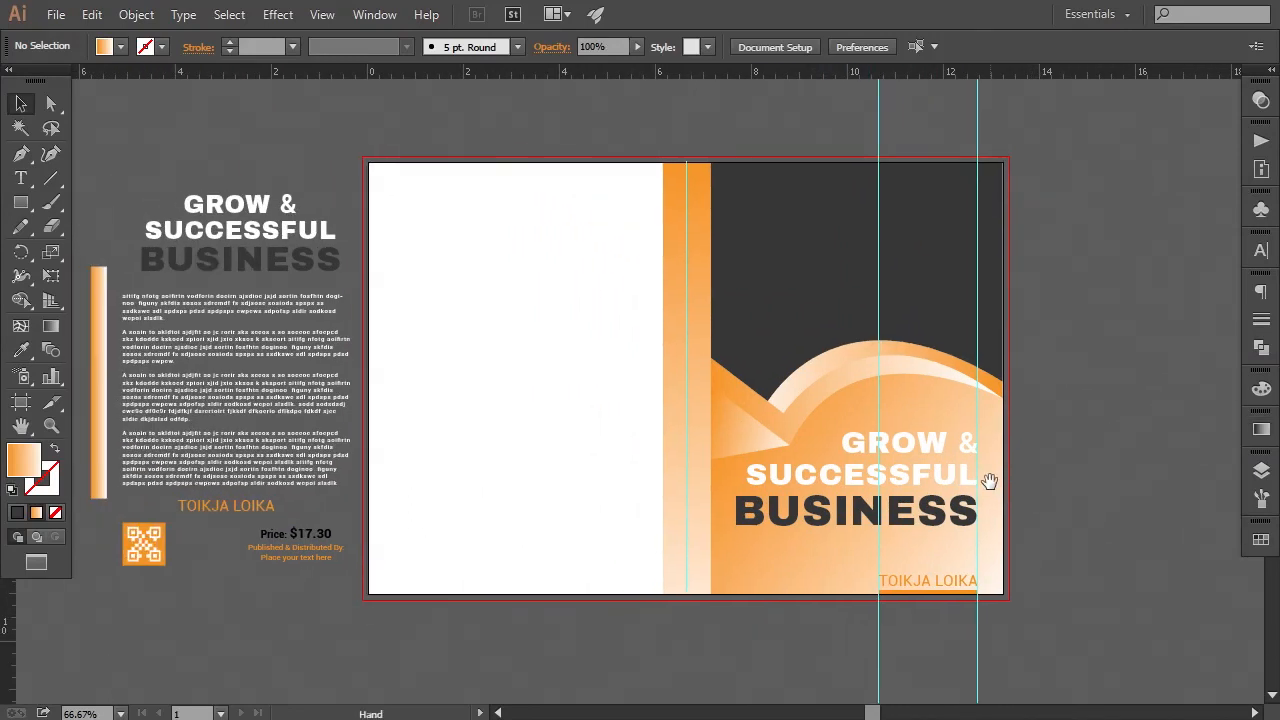
{"action": "left_click", "coordinate": [20, 202]}
{"action": "left_click_drag", "start_coordinate": [368, 163], "coordinate": [686, 595]}
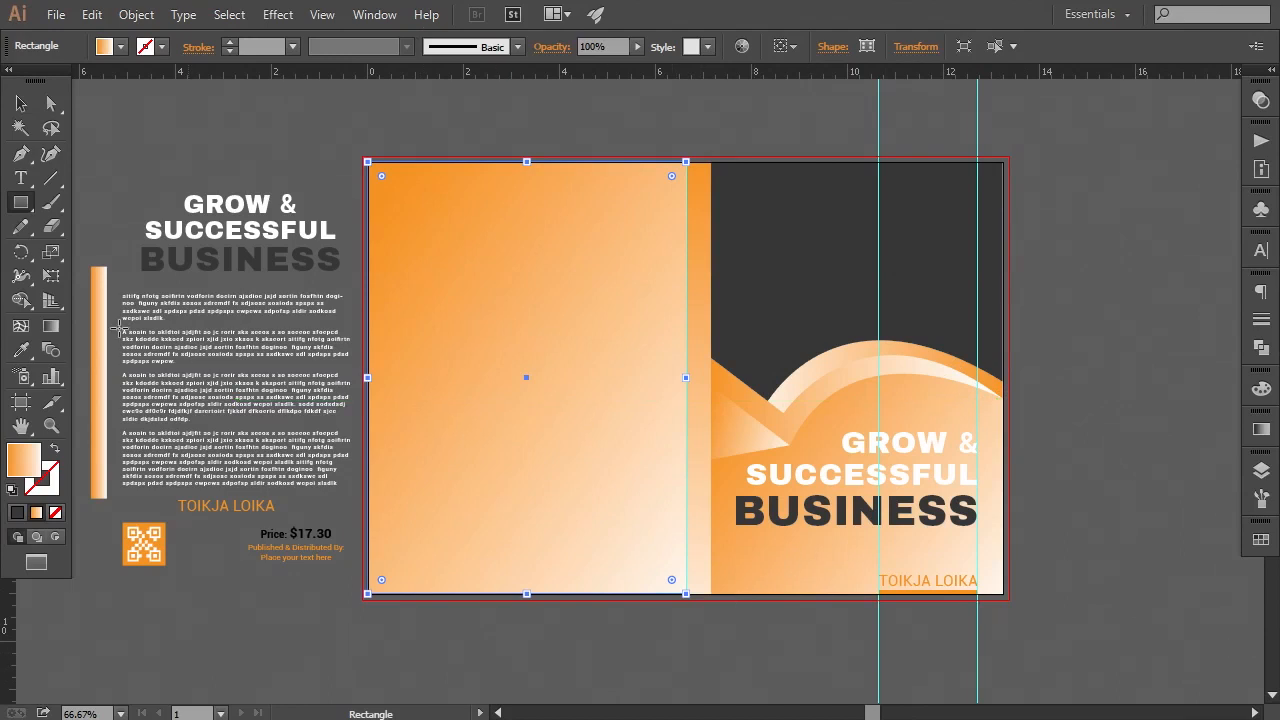
- Send the back cover rectangle behind all other artwork
{"action": "left_click", "coordinate": [20, 103]}
{"action": "right_click", "coordinate": [538, 392]}
{"action": "mouse_move", "coordinate": [593, 362]}
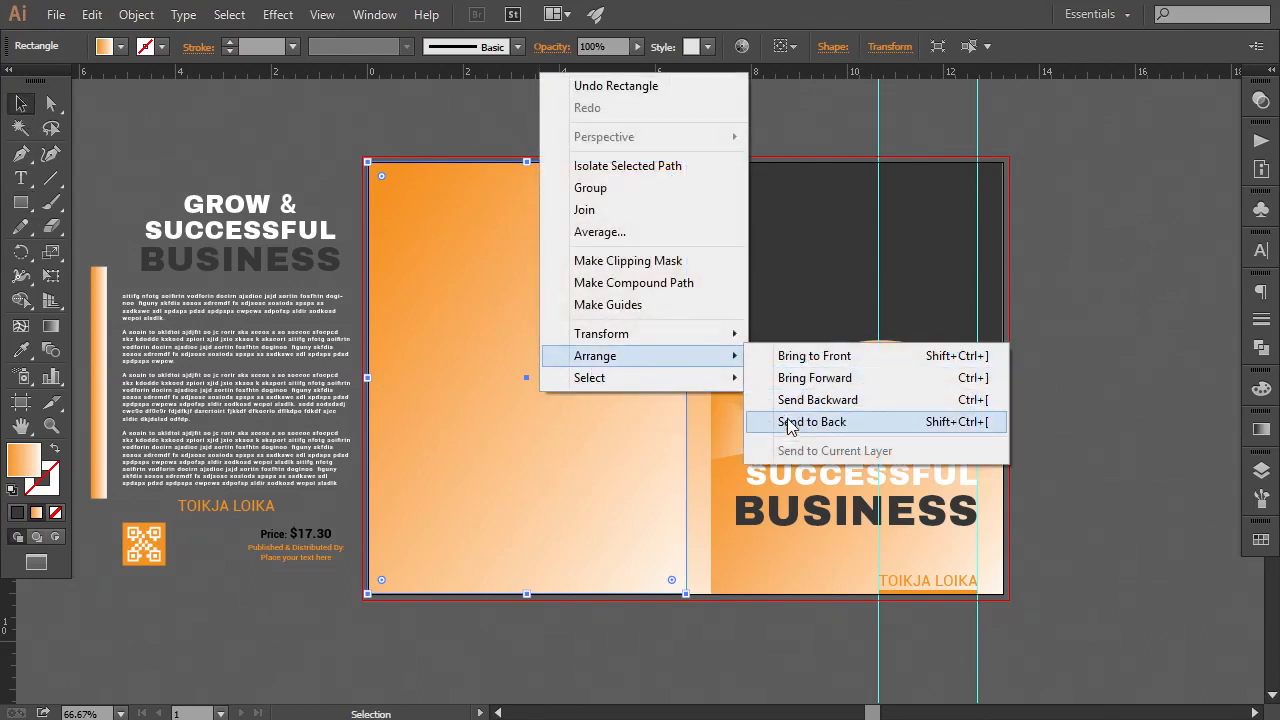
{"action": "left_click", "coordinate": [790, 421]}
{"action": "left_click_drag", "start_coordinate": [523, 383], "coordinate": [539, 390]}
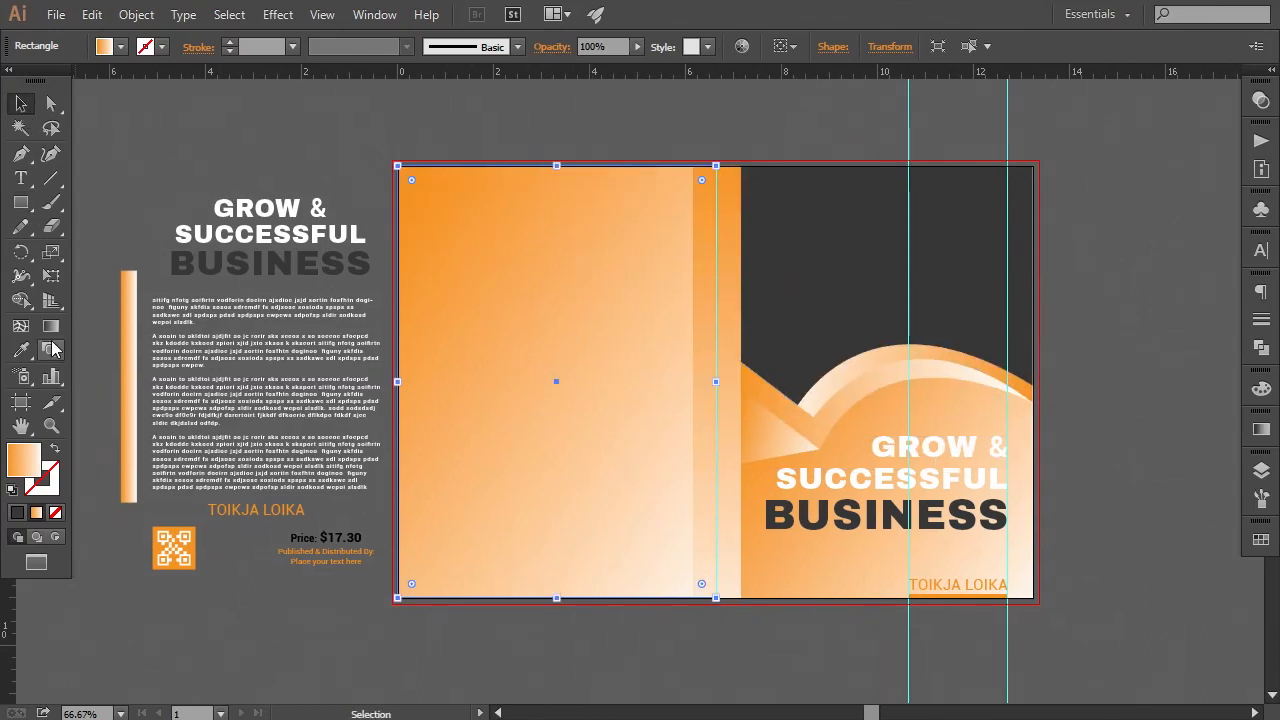
- Redraw the back cover rectangle's gradient diagonally from just outside its outer upper corner to just below its lower spine-side corner
{"action": "left_click", "coordinate": [50, 326]}
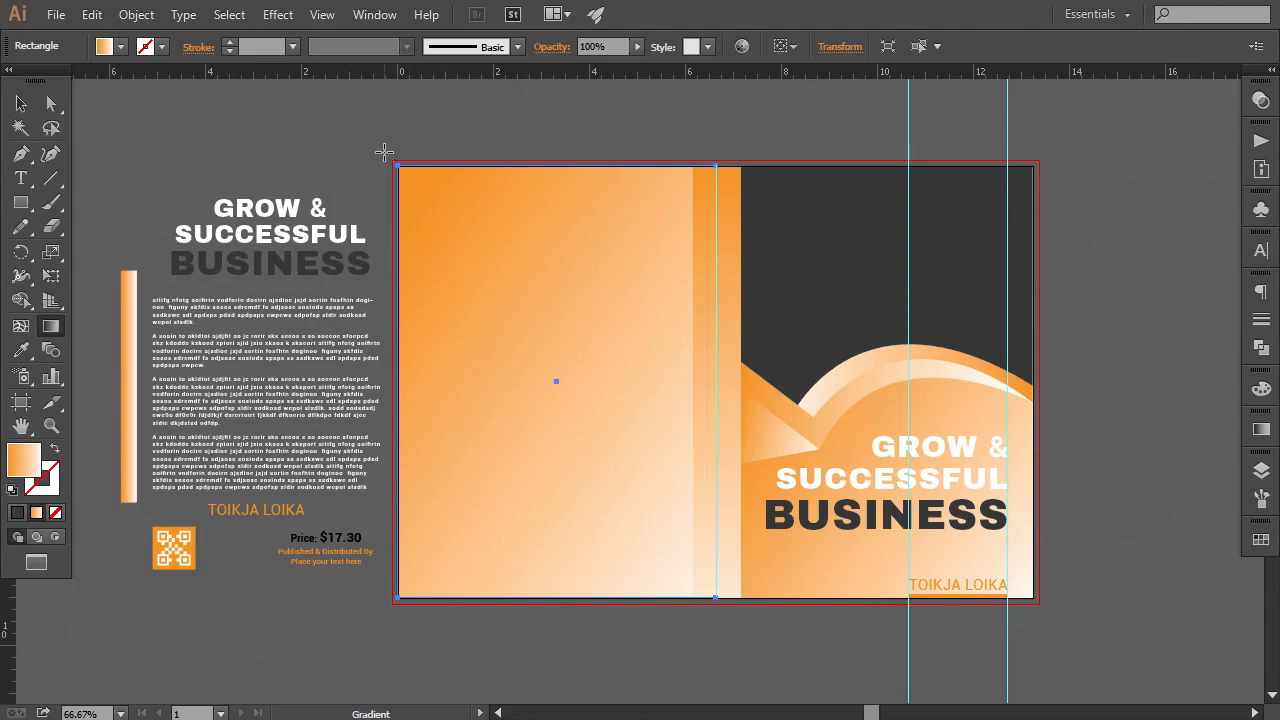
{"action": "left_click_drag", "start_coordinate": [381, 145], "coordinate": [718, 624]}
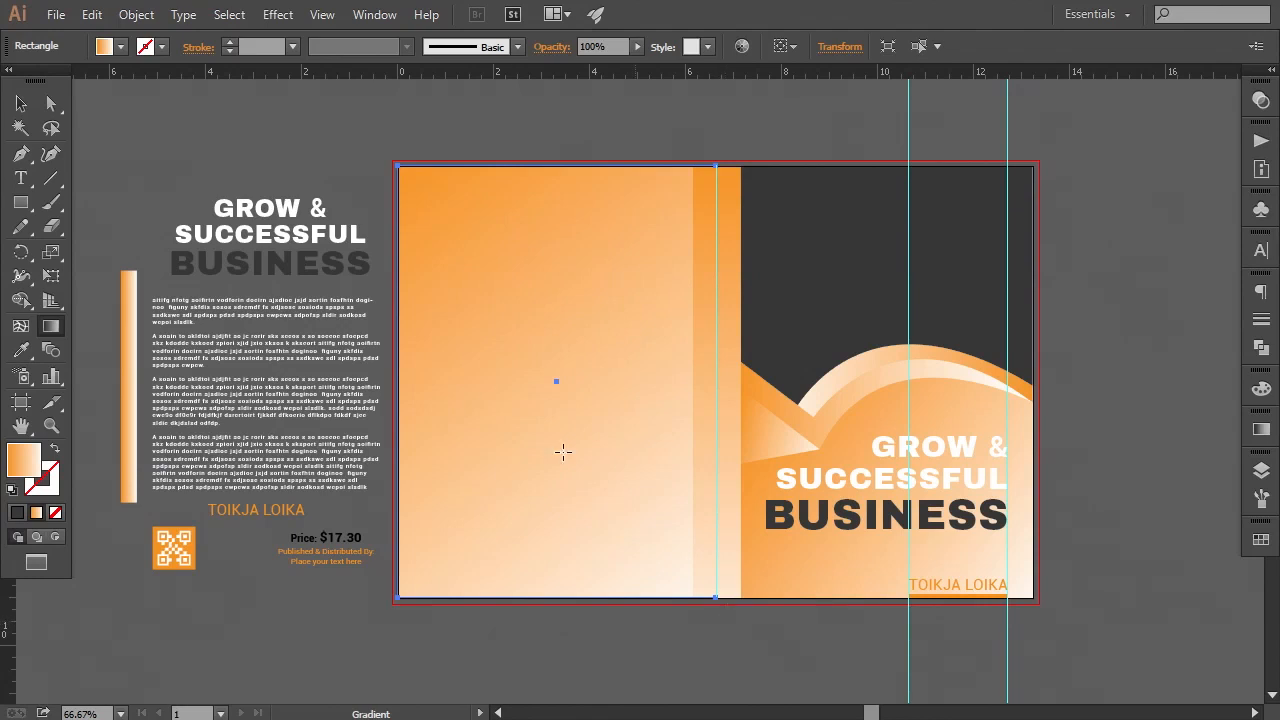
{"action": "left_click", "coordinate": [20, 103]}
{"action": "left_click", "coordinate": [150, 162]}
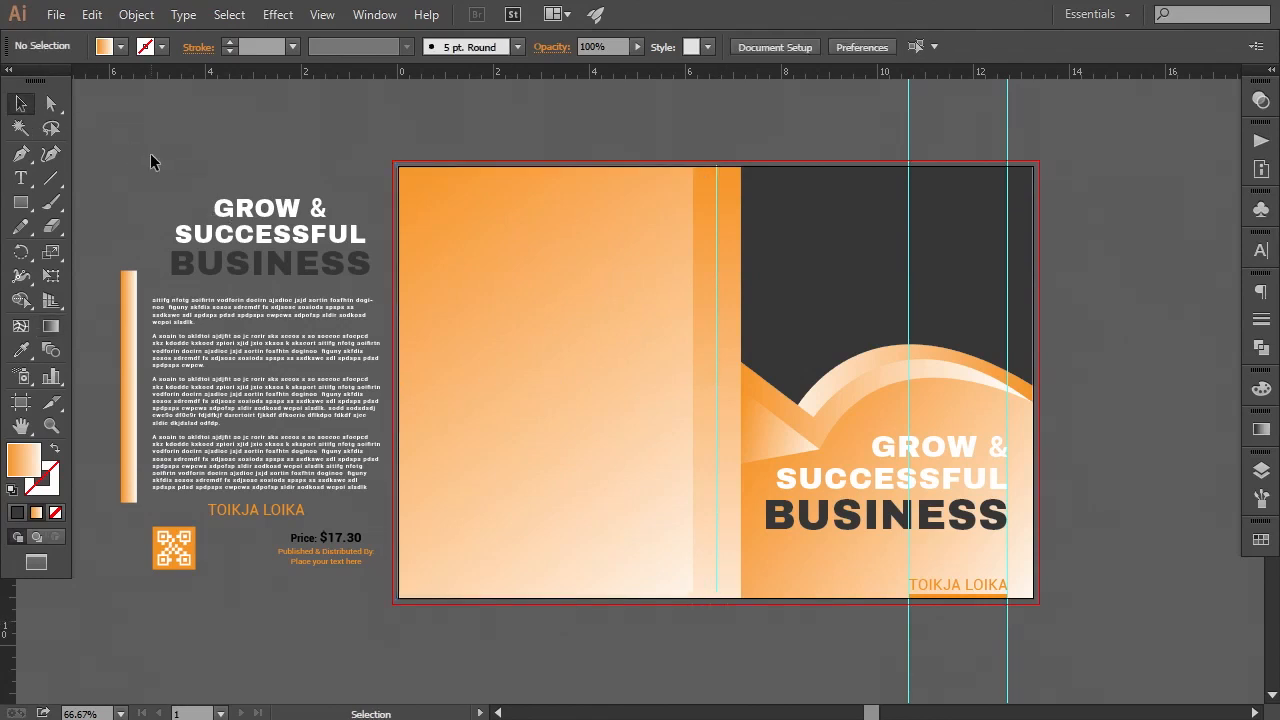
- Narrow the back cover rectangle so its inner edge meets the near edge of the spine
{"action": "left_click_drag", "start_coordinate": [180, 198], "coordinate": [188, 200]}
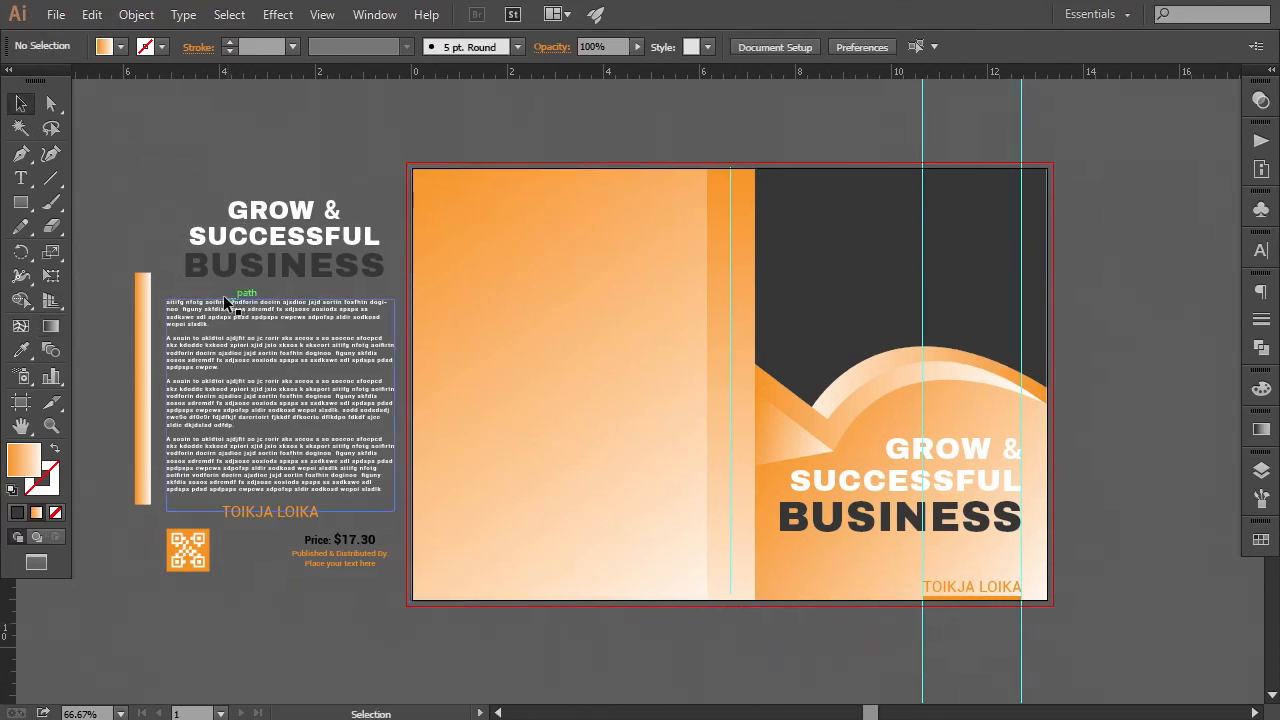
{"action": "left_click", "coordinate": [471, 349]}
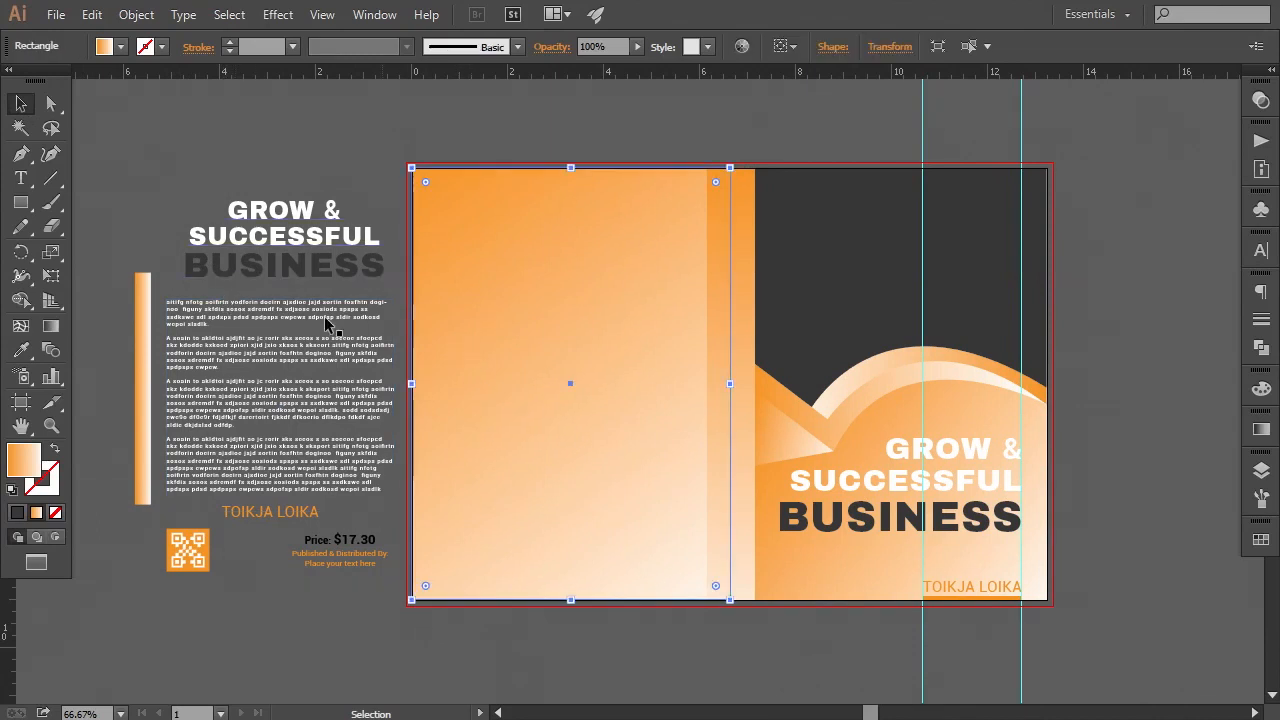
{"action": "left_click_drag", "start_coordinate": [731, 386], "coordinate": [707, 384]}
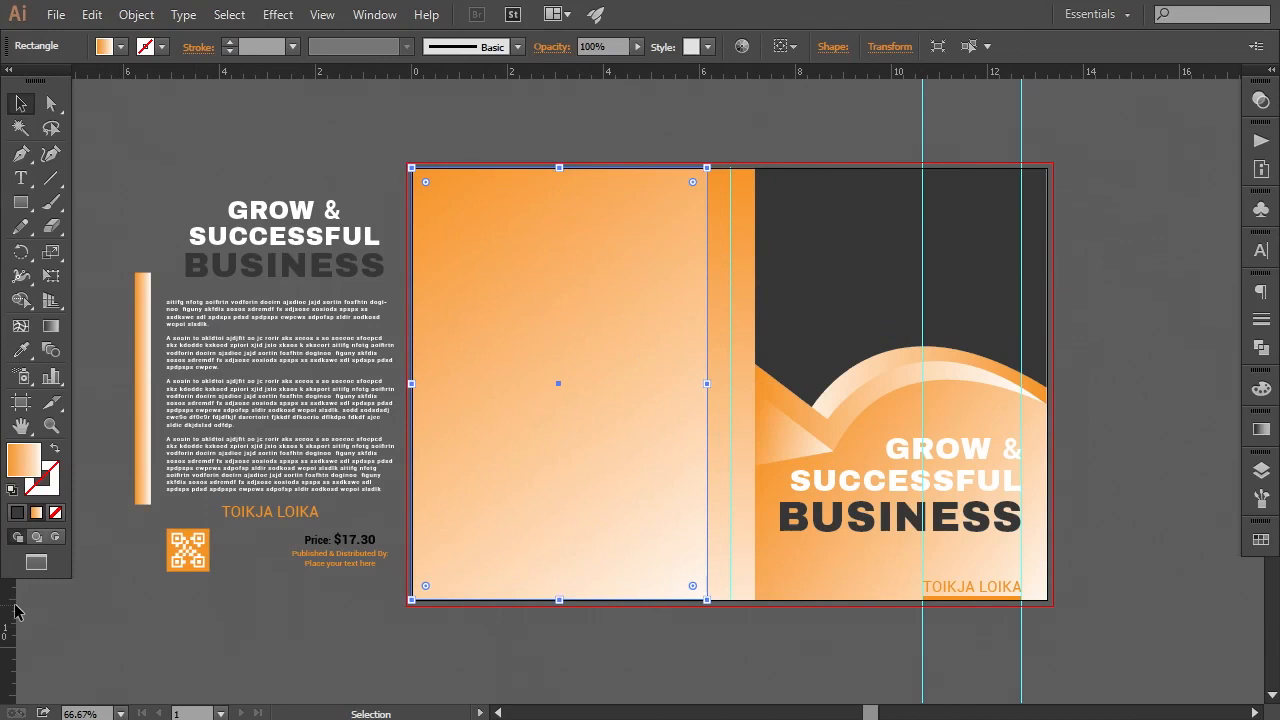
- Place a vertical guide through the centre of the back cover
{"action": "left_click_drag", "start_coordinate": [12, 606], "coordinate": [560, 598]}
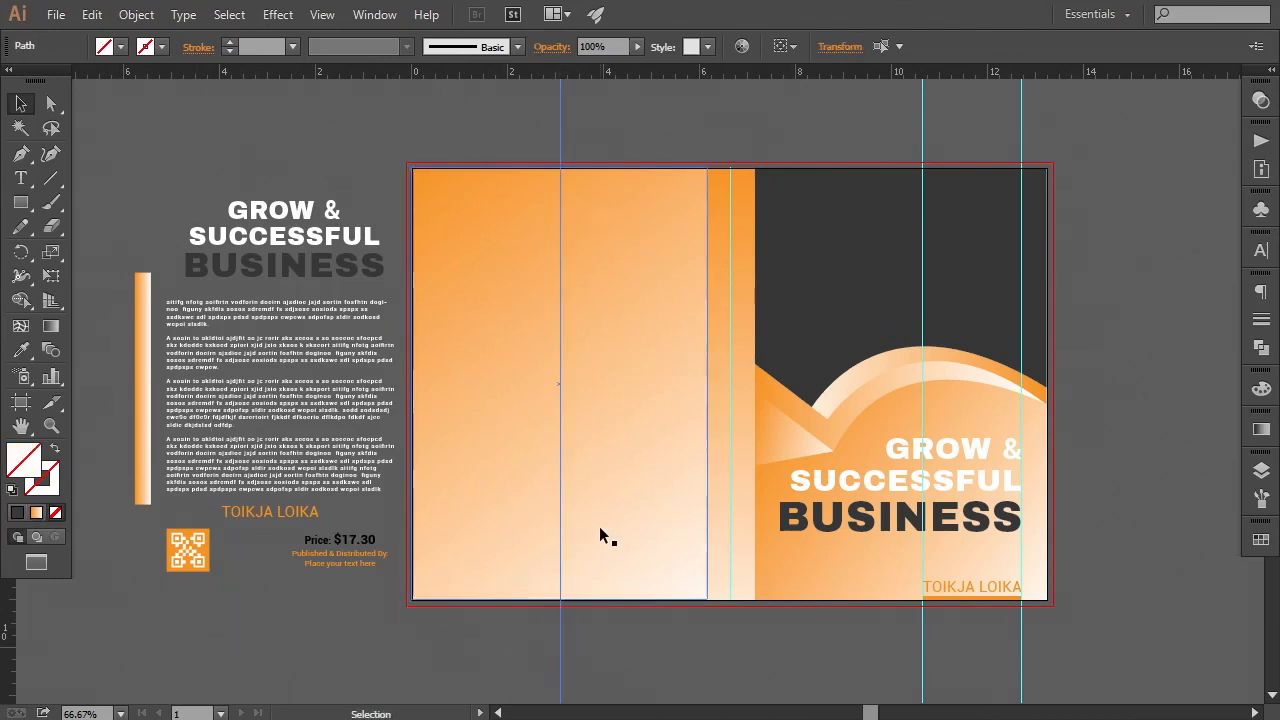
{"action": "left_click", "coordinate": [579, 469]}
{"action": "key", "text": "ctrl+plus"}
{"action": "key", "text": "ctrl+plus"}
{"action": "key", "text": "ctrl+plus"}
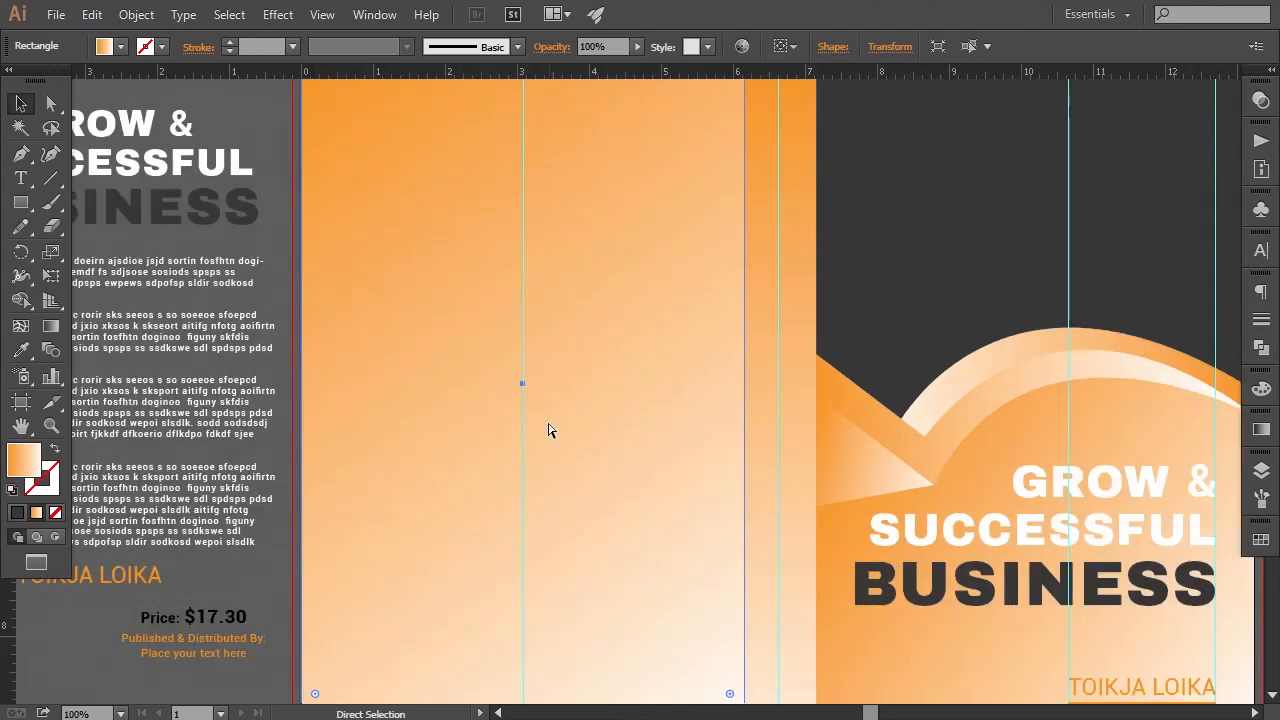
- Move the spare title and body text block together onto the back cover, centred on its vertical guide
{"action": "left_click_drag", "start_coordinate": [412, 407], "coordinate": [513, 482]}
{"action": "key", "text": "ctrl+minus"}
{"action": "key", "text": "ctrl+minus"}
{"action": "key", "text": "ctrl+minus"}
{"action": "key", "text": "ctrl+plus"}
{"action": "left_click_drag", "start_coordinate": [323, 321], "coordinate": [715, 316]}
{"action": "key", "text": "ctrl+z"}
{"action": "left_click", "coordinate": [288, 432], "text": "shift"}
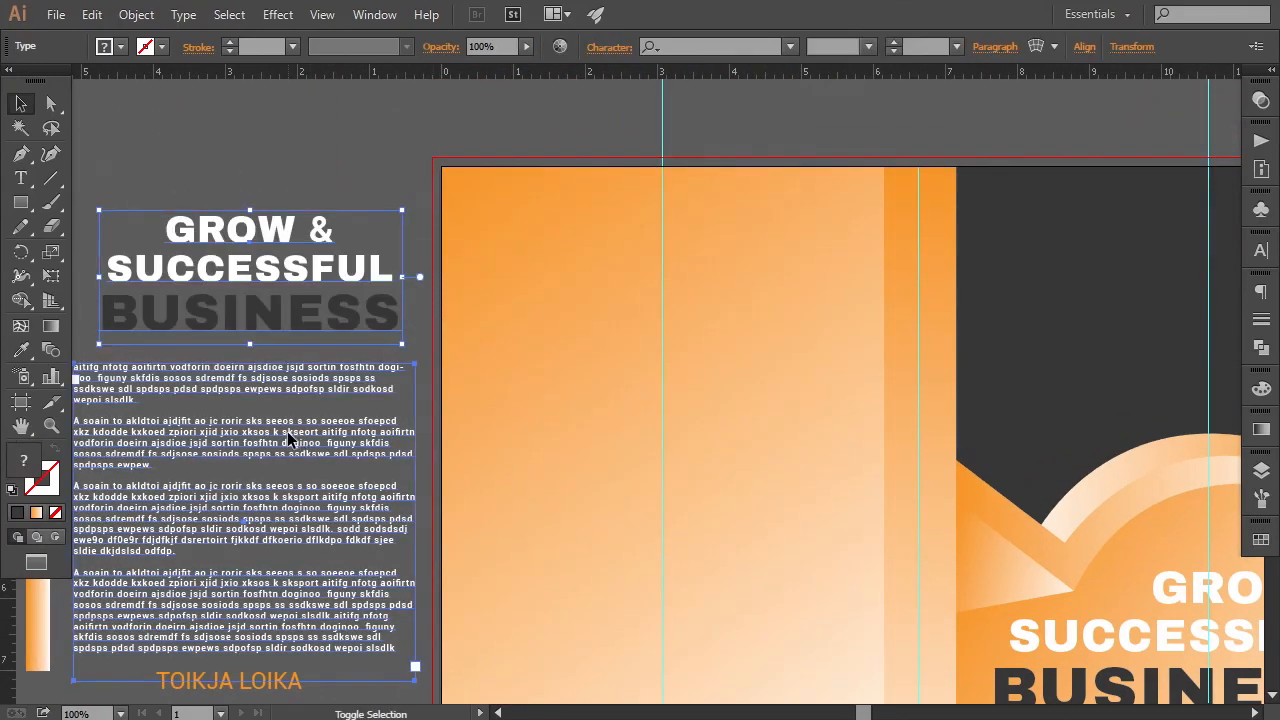
{"action": "left_click_drag", "start_coordinate": [286, 337], "coordinate": [703, 336]}
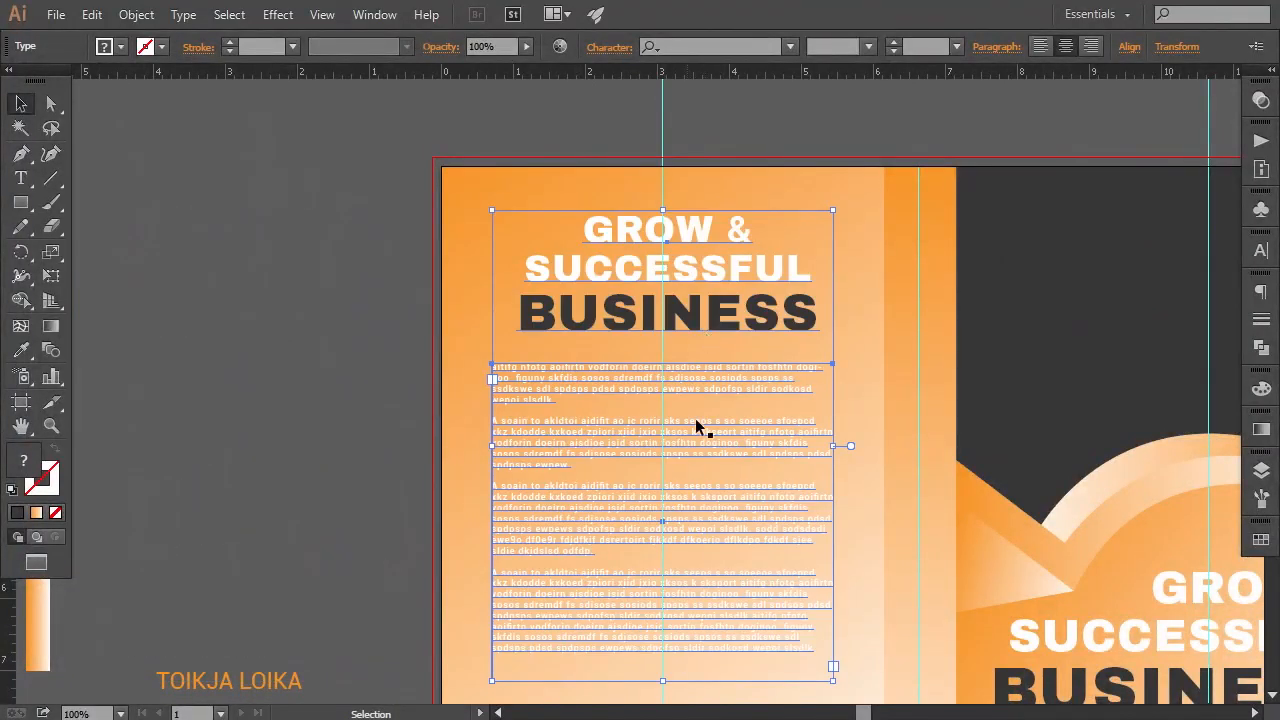
- Move the QR code and the price and publisher text together onto the back cover below the body text
{"action": "left_click_drag", "start_coordinate": [711, 464], "coordinate": [674, 320]}
{"action": "left_click_drag", "start_coordinate": [673, 452], "coordinate": [676, 374]}
{"action": "left_click", "coordinate": [283, 603]}
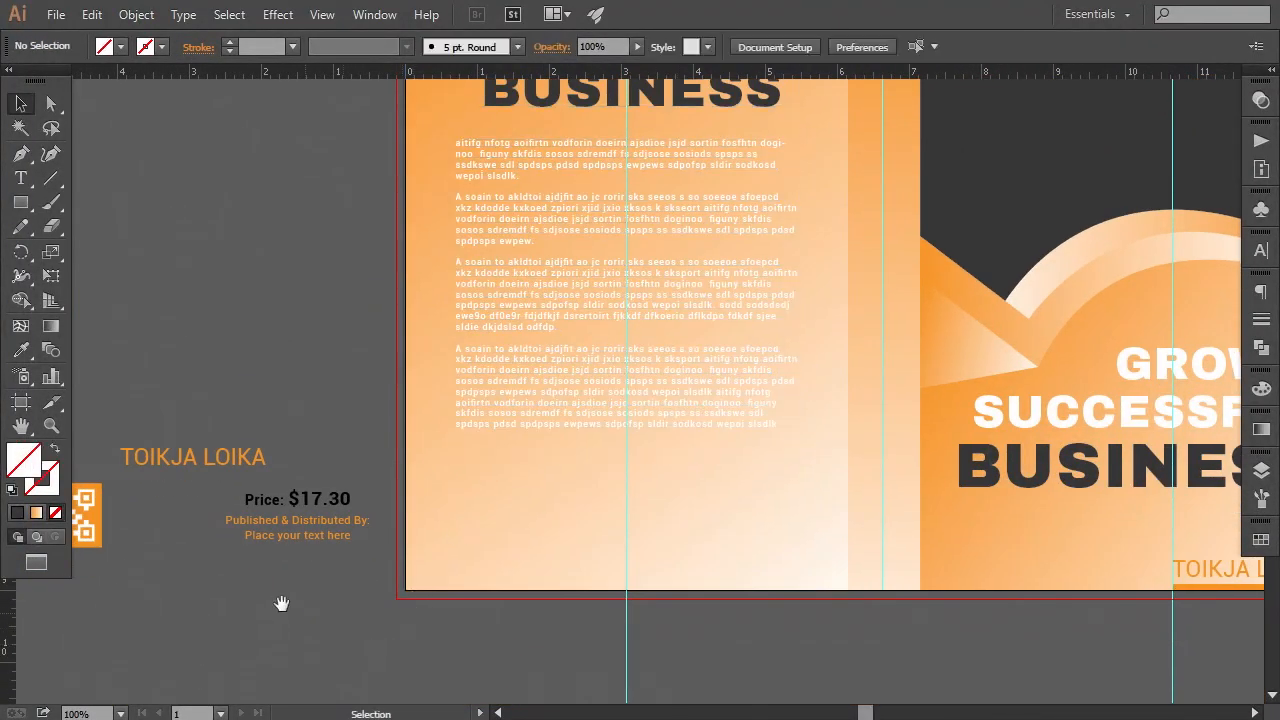
{"action": "left_click_drag", "start_coordinate": [282, 603], "coordinate": [360, 600]}
{"action": "left_click", "coordinate": [168, 523]}
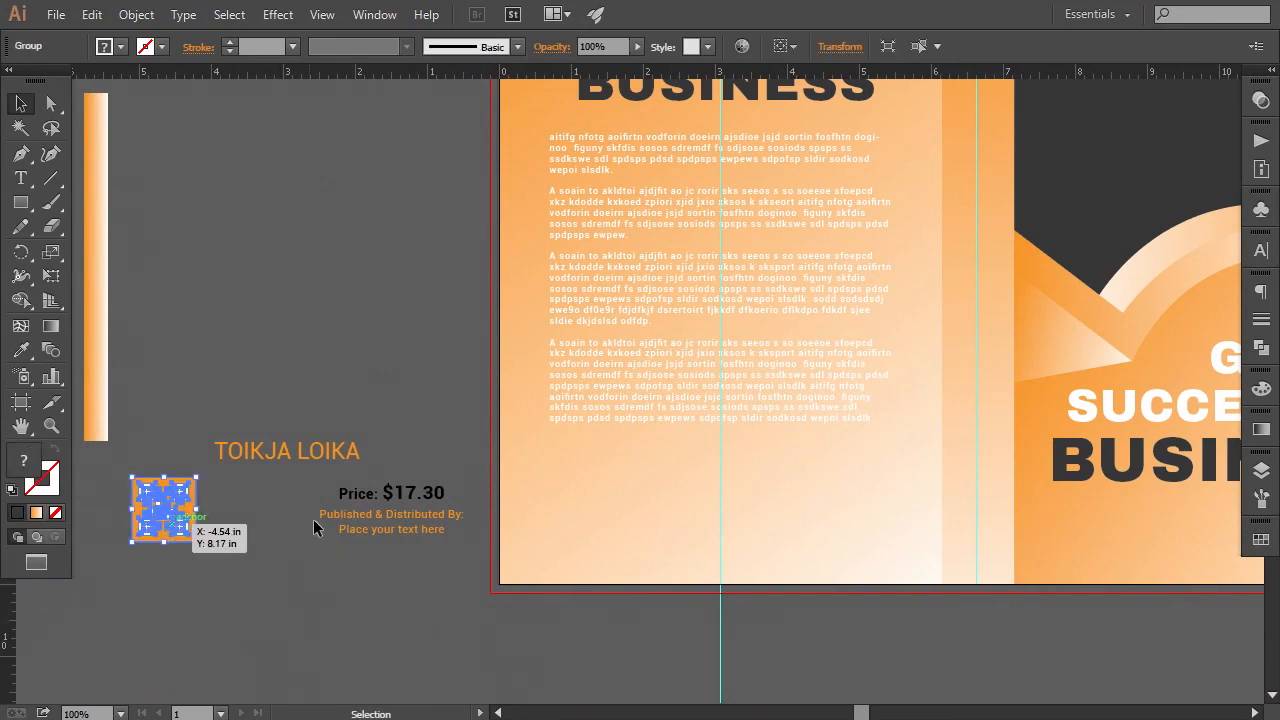
{"action": "left_click", "coordinate": [338, 513], "text": "shift"}
{"action": "left_click_drag", "start_coordinate": [168, 520], "coordinate": [586, 522]}
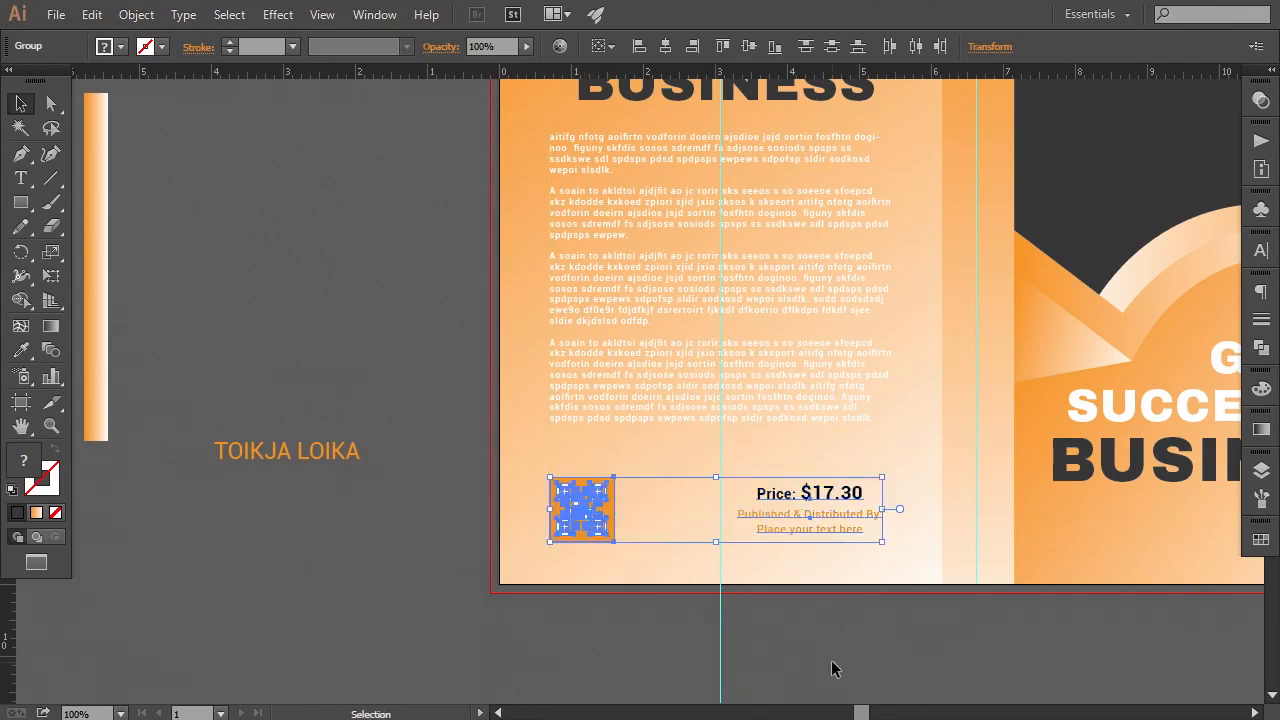
- Nudge the QR code and price text slightly upward, then check their placement against the back cover's title and body text
{"action": "key", "text": "a"}
{"action": "key", "text": "ctrl+minus"}
{"action": "left_click_drag", "start_coordinate": [729, 523], "coordinate": [725, 560]}
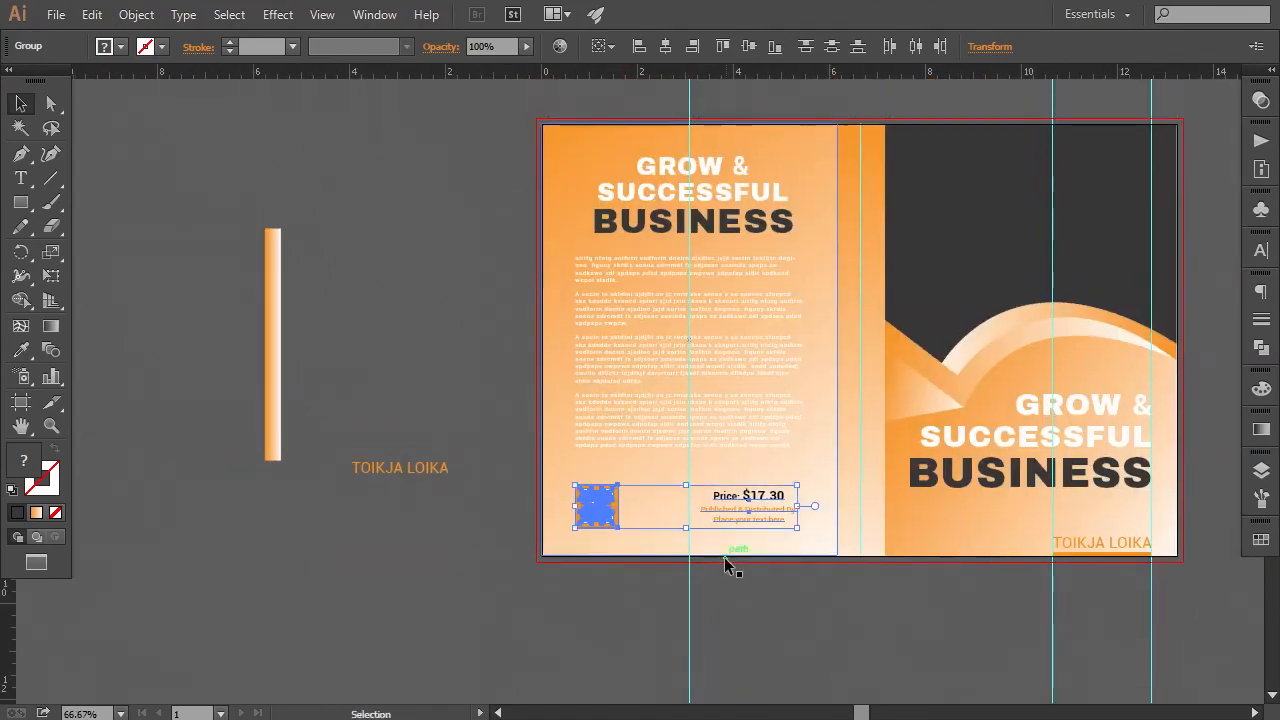
{"action": "key", "text": "Up"}
{"action": "key", "text": "Up"}
{"action": "key", "text": "Up"}
{"action": "key", "text": "Up"}
{"action": "key", "text": "Up"}
{"action": "key", "text": "Up"}
{"action": "key", "text": "Up"}
{"action": "key", "text": "Up"}
{"action": "key", "text": "Up"}
{"action": "key", "text": "Up"}
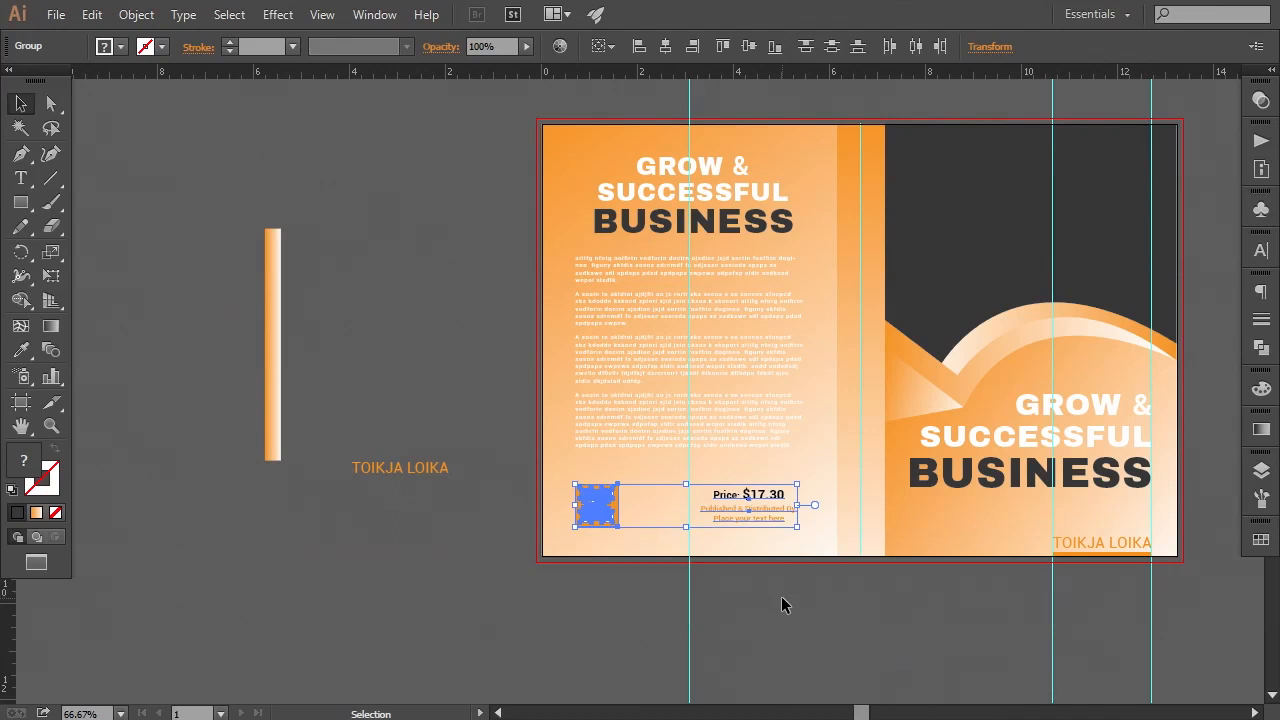
{"action": "left_click", "coordinate": [751, 430], "text": "shift"}
{"action": "left_click", "coordinate": [726, 224], "text": "shift"}
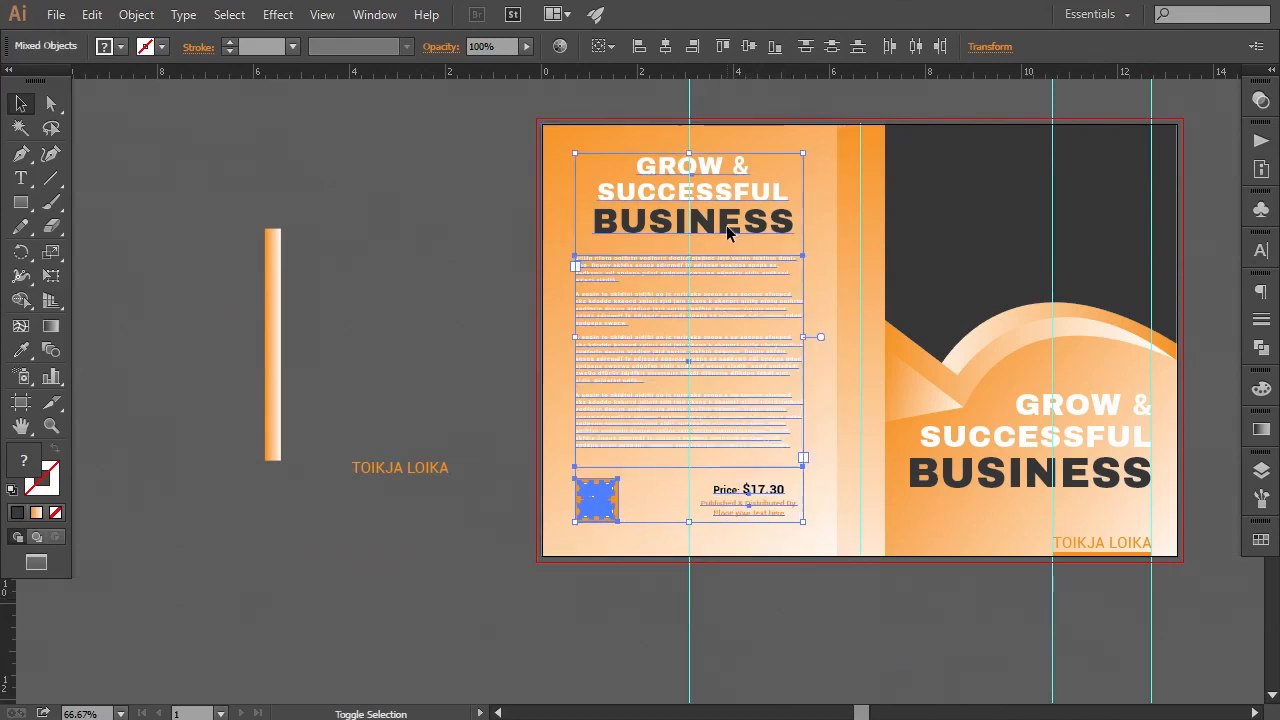
{"action": "left_click", "coordinate": [782, 616]}
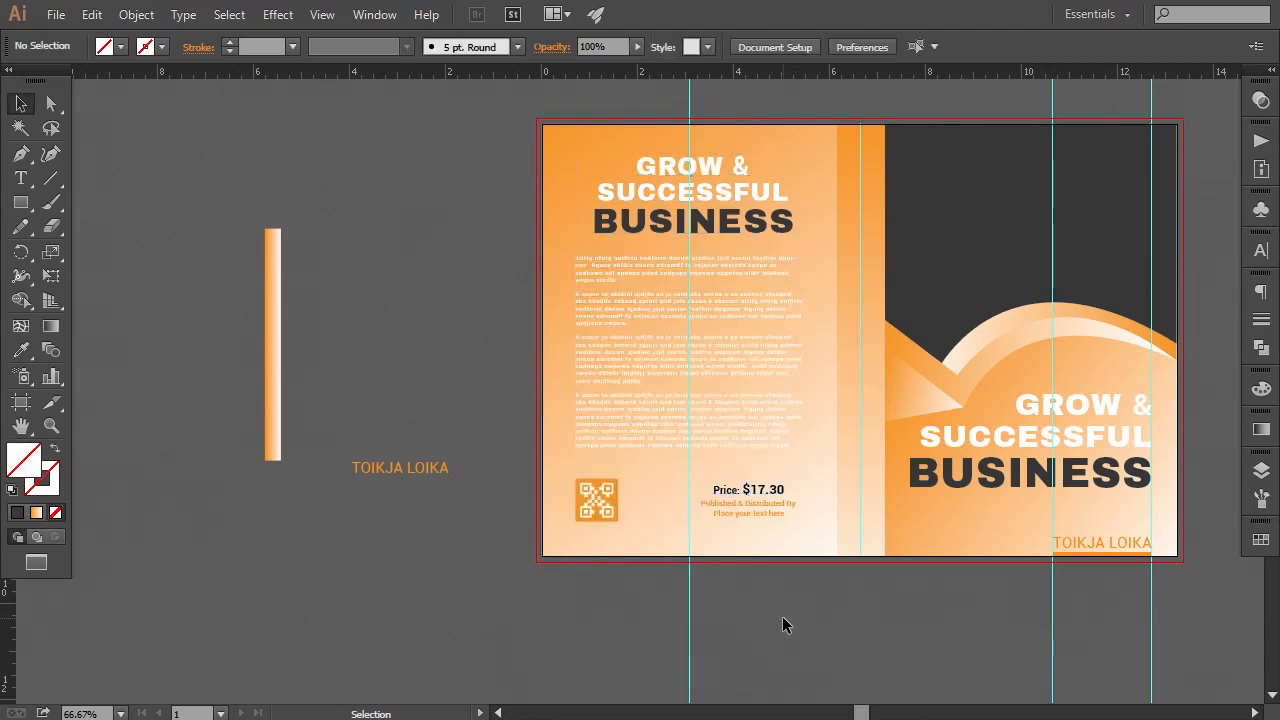
- Move the spare author name to the lower spine area and rotate it 90° clockwise
{"action": "left_click_drag", "start_coordinate": [780, 607], "coordinate": [766, 604]}
{"action": "left_click_drag", "start_coordinate": [741, 542], "coordinate": [731, 544]}
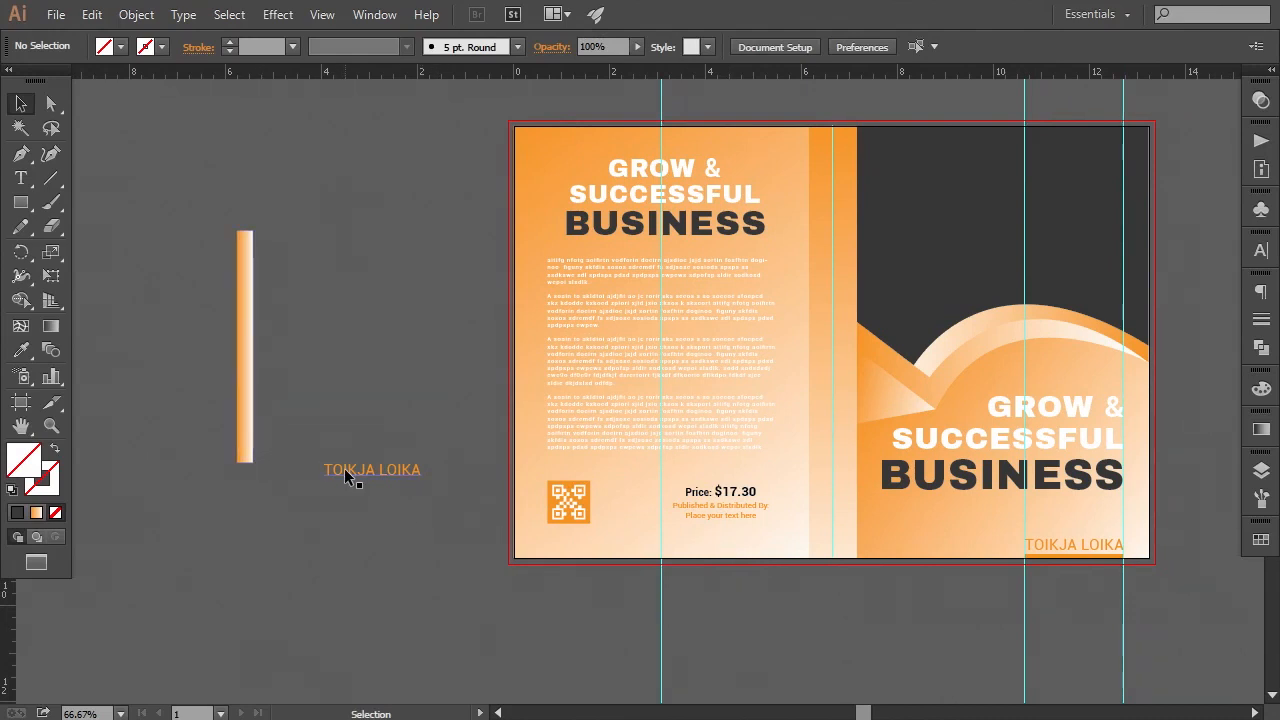
{"action": "left_click_drag", "start_coordinate": [346, 476], "coordinate": [843, 520]}
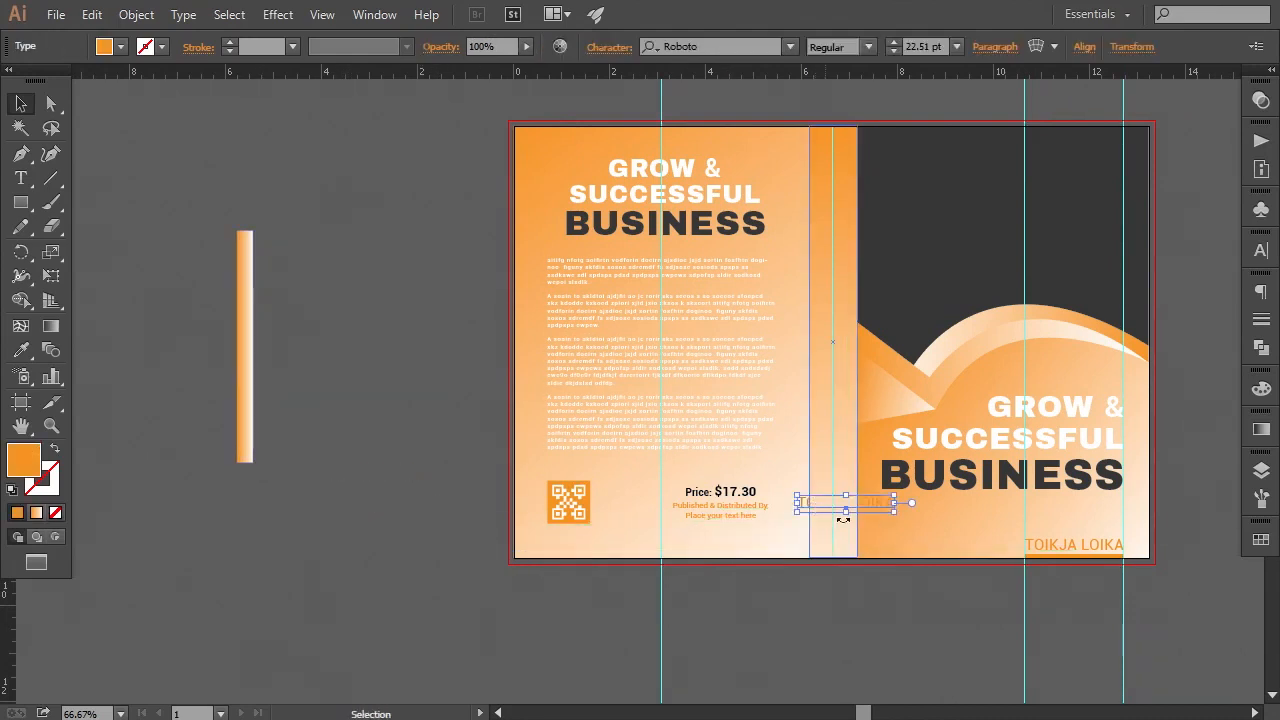
{"action": "right_click", "coordinate": [880, 507]}
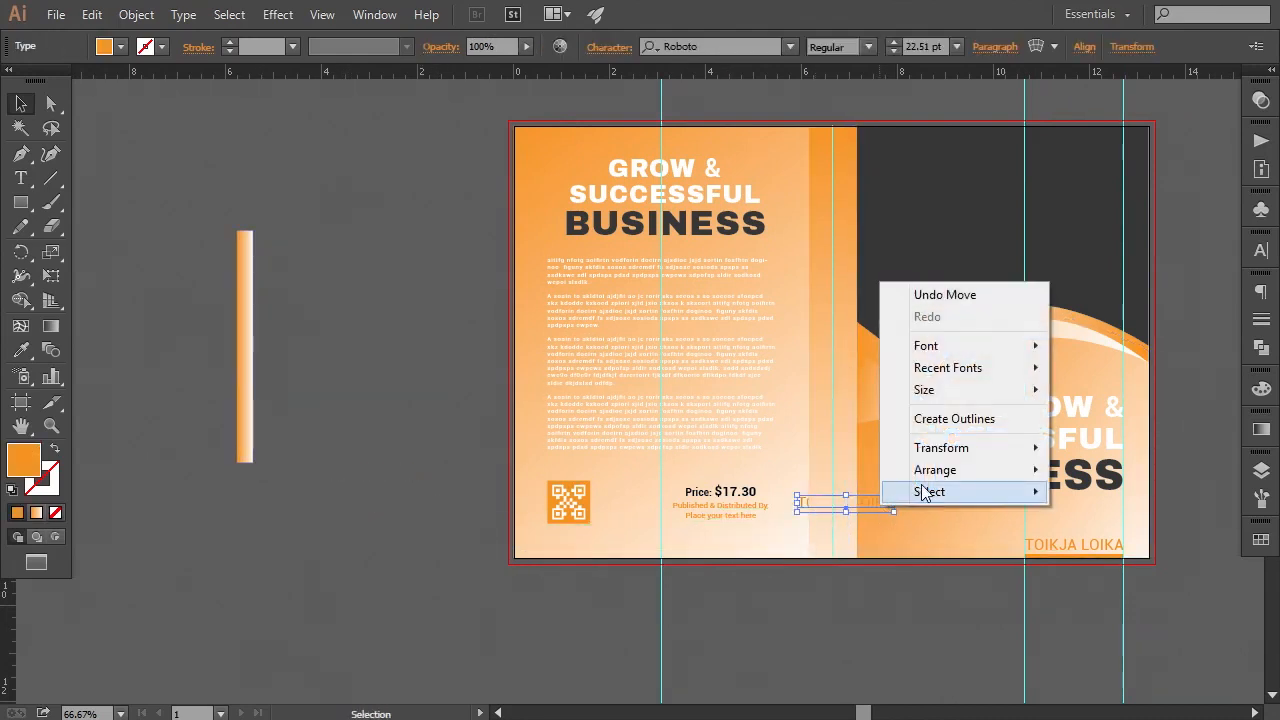
{"action": "left_click", "coordinate": [828, 472]}
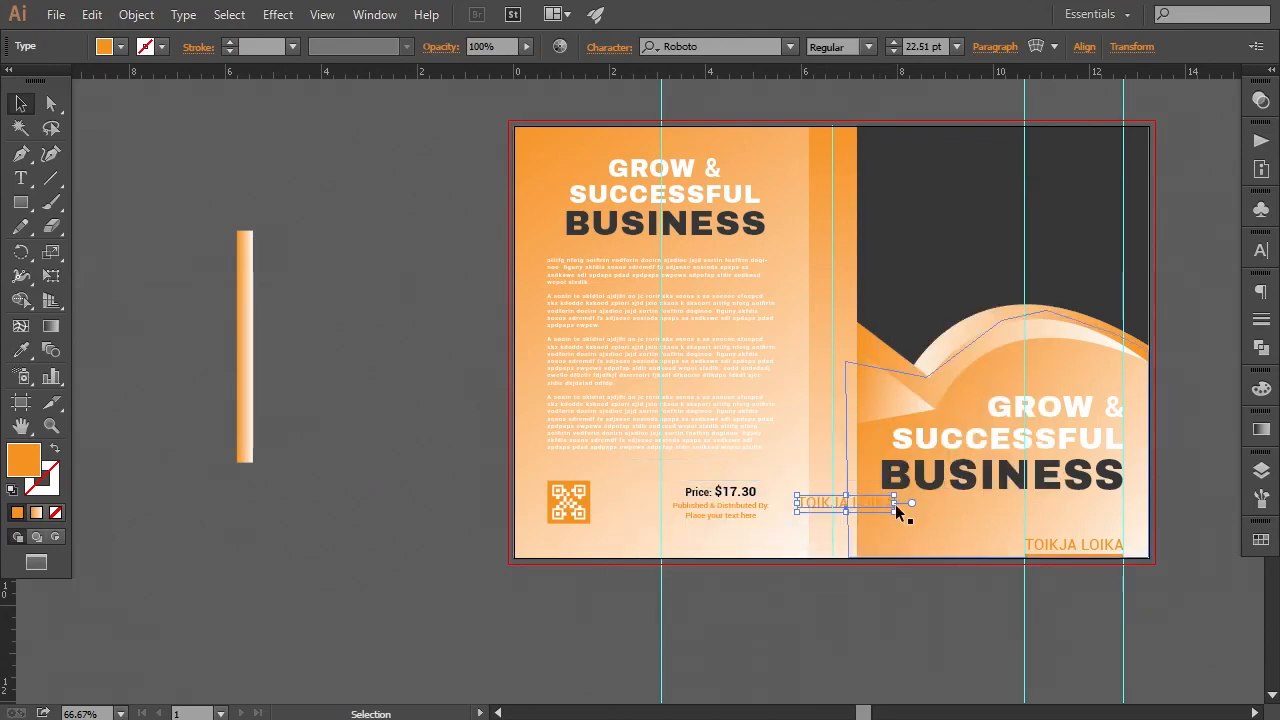
{"action": "left_click_drag", "start_coordinate": [895, 504], "coordinate": [850, 568]}
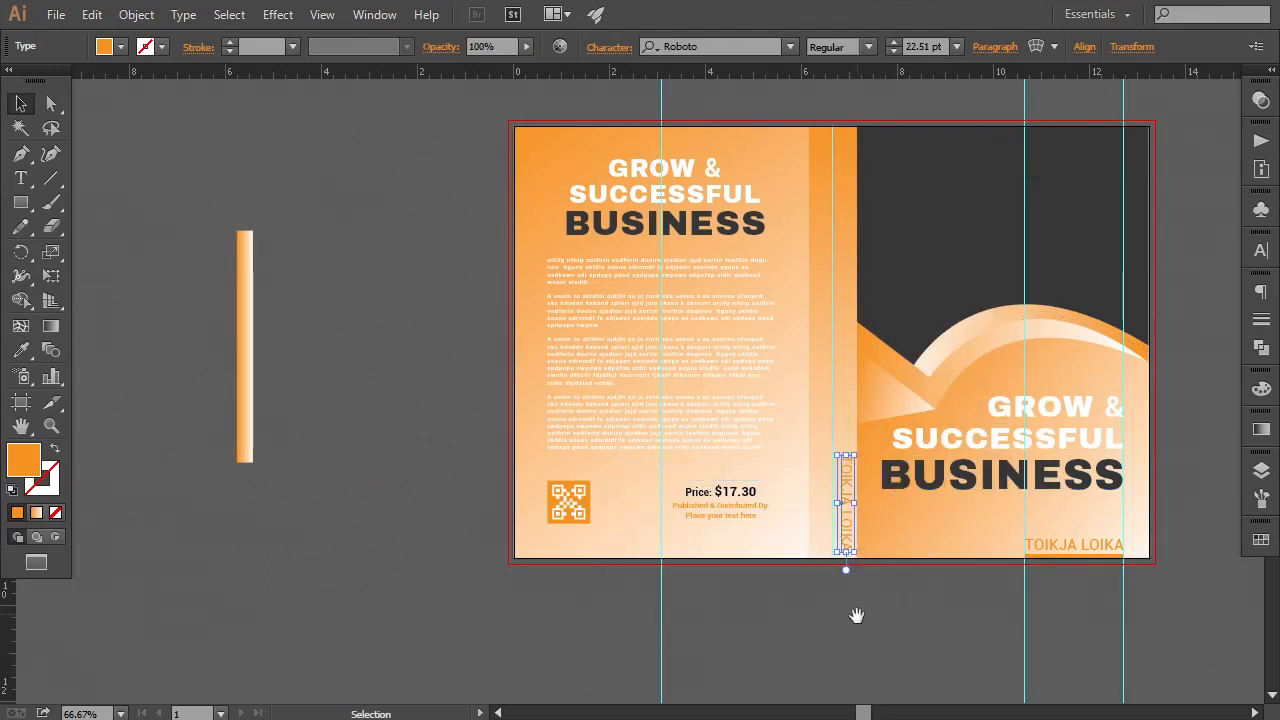
- Centre the rotated author name horizontally on the spine's guide near the lower edge
{"action": "left_click_drag", "start_coordinate": [856, 615], "coordinate": [817, 560]}
{"action": "key", "text": "ctrl+plus"}
{"action": "key", "text": "ctrl+plus"}
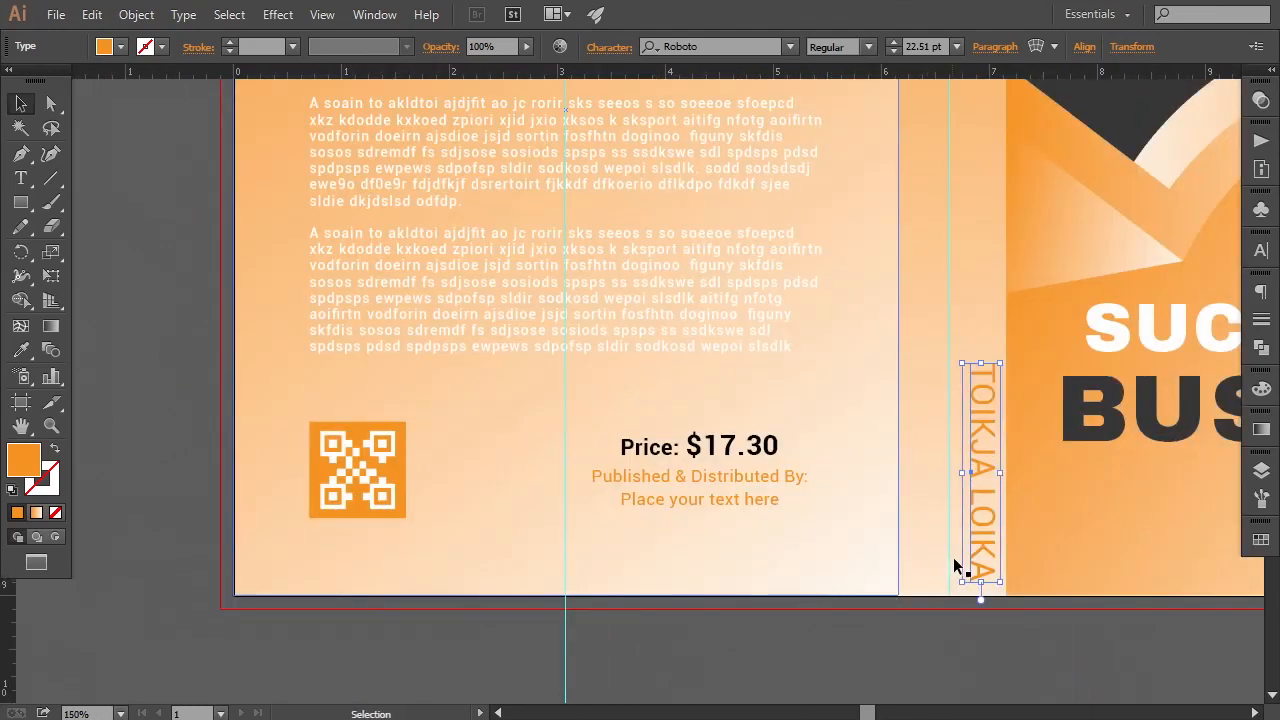
{"action": "left_click_drag", "start_coordinate": [978, 553], "coordinate": [945, 549]}
{"action": "key", "text": "Right"}
{"action": "key", "text": "Right"}
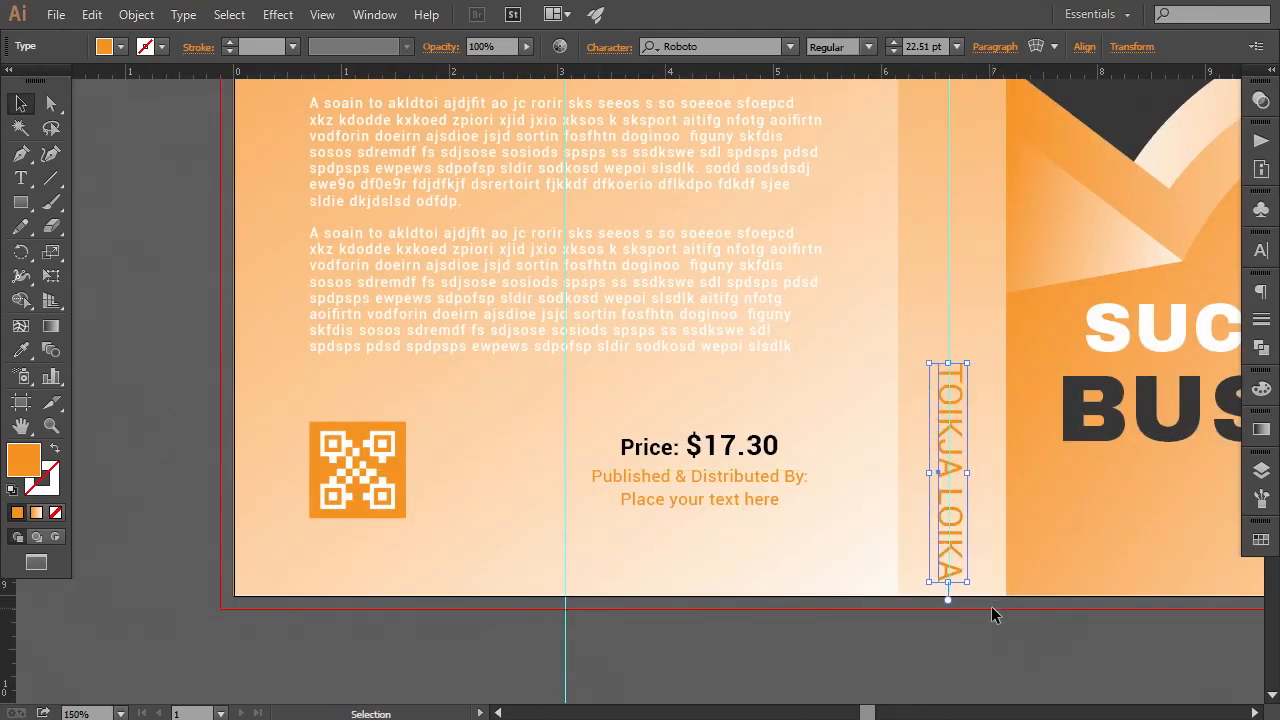
- Nudge the rotated author name upward along the spine, clear of the cover's lower edge
{"action": "key", "text": "Up"}
{"action": "key", "text": "Up"}
{"action": "key", "text": "Up"}
{"action": "key", "text": "Up"}
{"action": "key", "text": "Up"}
{"action": "key", "text": "Up"}
{"action": "key", "text": "Up"}
{"action": "key", "text": "Up"}
{"action": "key", "text": "Up"}
{"action": "key", "text": "Up"}
{"action": "key", "text": "Up"}
{"action": "key", "text": "Up"}
{"action": "key", "text": "Up"}
{"action": "key", "text": "Up"}
{"action": "key", "text": "Up"}
{"action": "key", "text": "Up"}
{"action": "key", "text": "Up"}
{"action": "key", "text": "Up"}
{"action": "key", "text": "Up"}
{"action": "key", "text": "Up"}
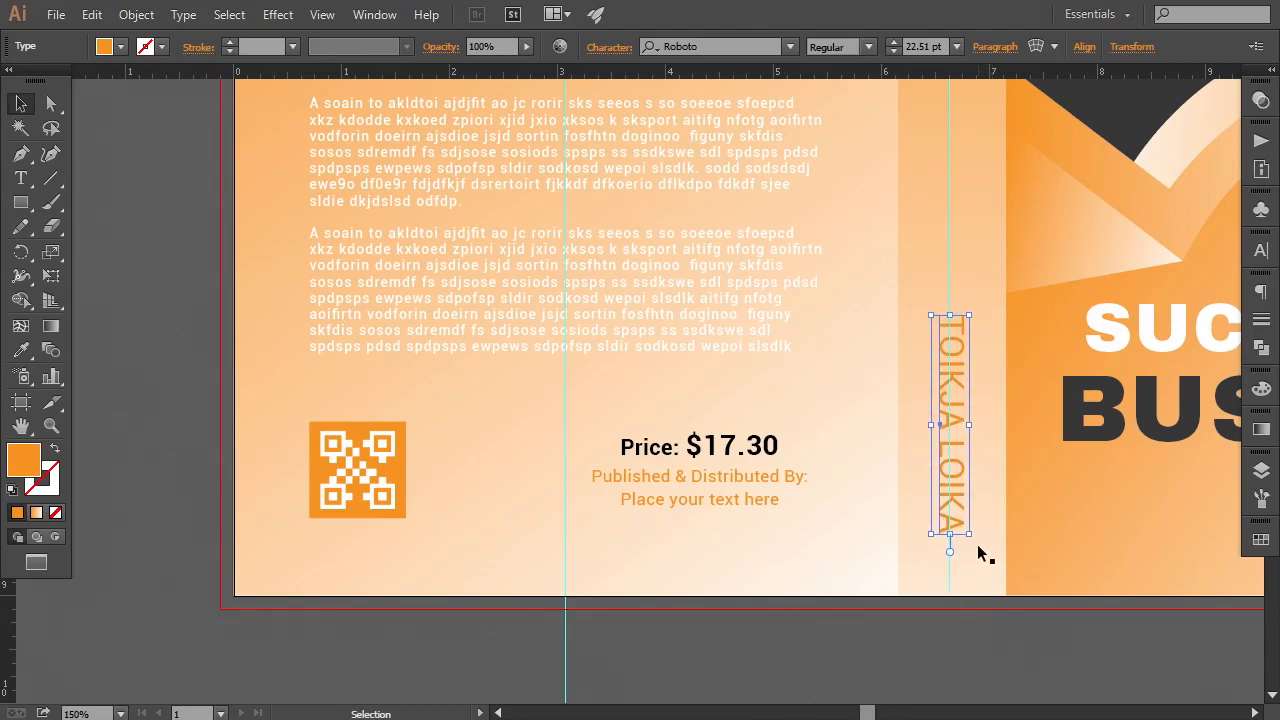
- Scale the spine's author name down proportionally to about 16.92 pt
{"action": "left_click_drag", "start_coordinate": [969, 529], "coordinate": [967, 549]}
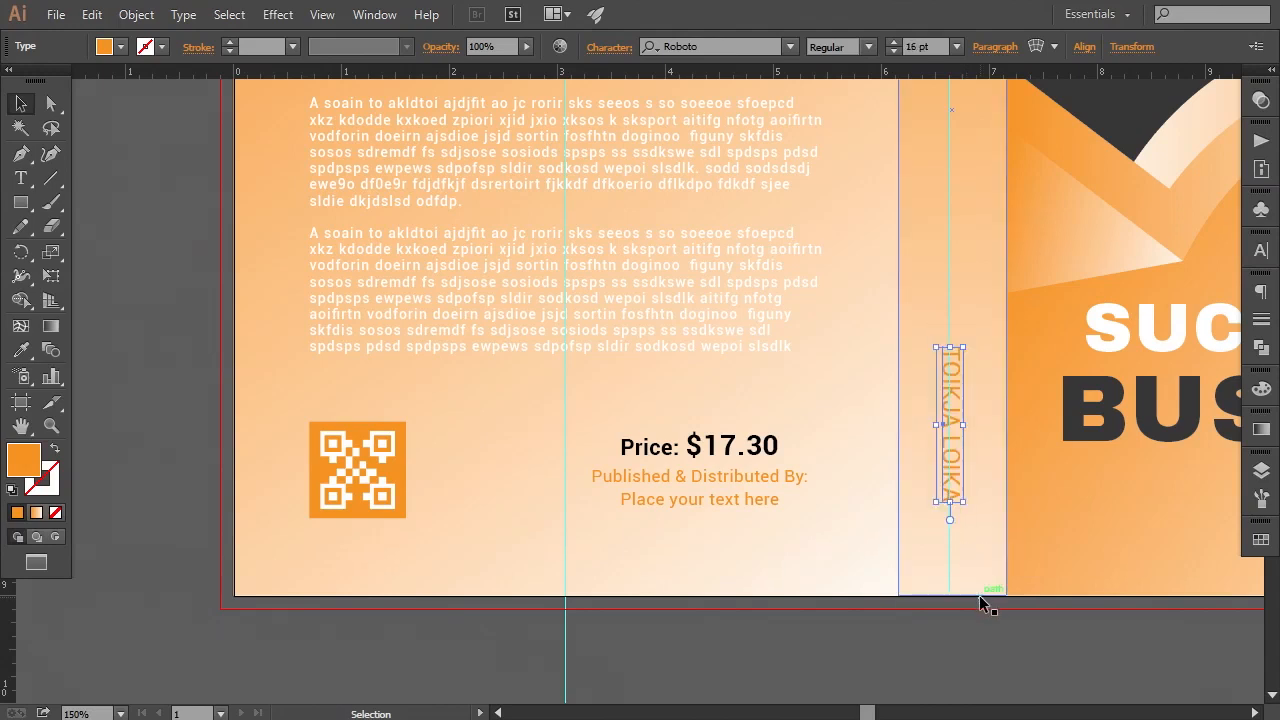
{"action": "key", "text": "ctrl+="}
{"action": "key", "text": "ctrl+="}
{"action": "left_click_drag", "start_coordinate": [941, 374], "coordinate": [473, 276]}
{"action": "left_click", "coordinate": [810, 245]}
{"action": "left_click_drag", "start_coordinate": [827, 214], "coordinate": [829, 209]}
{"action": "key", "text": "ctrl+minus"}
{"action": "key", "text": "ctrl+minus"}
{"action": "key", "text": "ctrl+minus"}
{"action": "key", "text": "ctrl+minus"}
{"action": "key", "text": "ctrl+minus"}
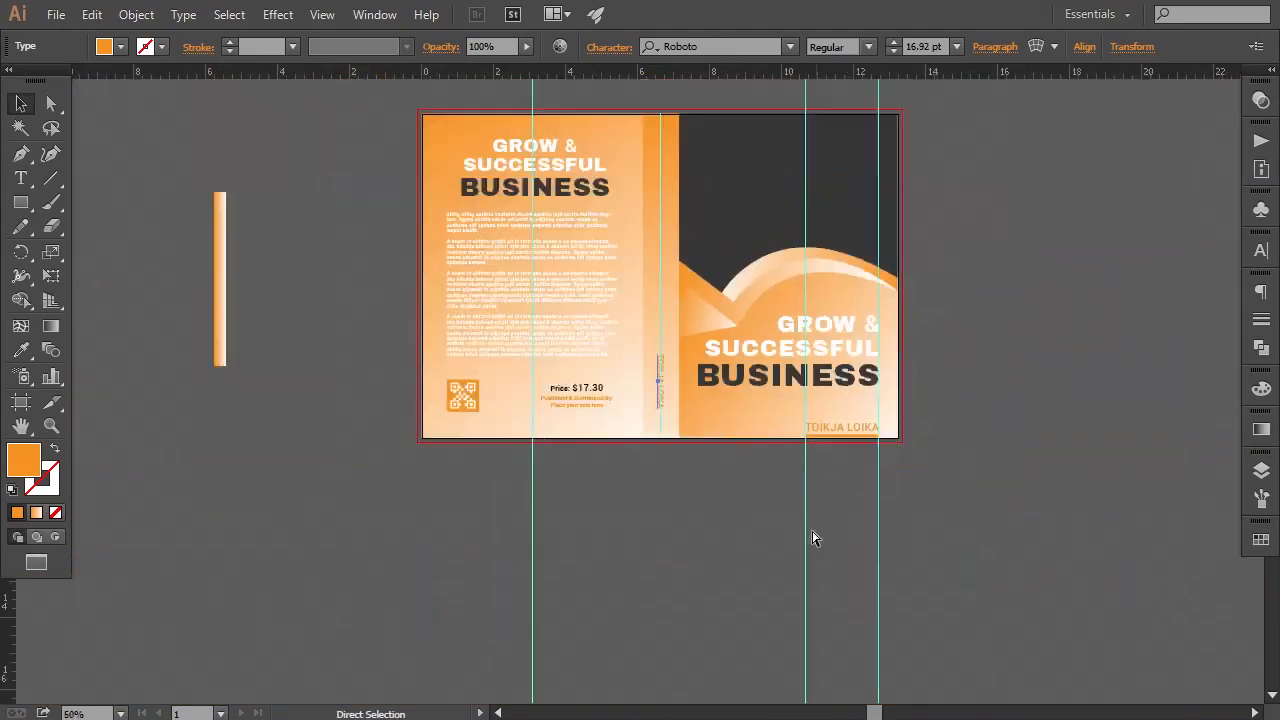
- Place a duplicate of the back cover's title on the empty canvas beside the artboard
{"action": "left_click", "coordinate": [812, 532]}
{"action": "left_click_drag", "start_coordinate": [692, 480], "coordinate": [739, 559]}
{"action": "left_click_drag", "start_coordinate": [707, 445], "coordinate": [727, 491]}
{"action": "left_click_drag", "start_coordinate": [645, 319], "coordinate": [403, 258]}
- Remove the line breaks in the duplicated title so it reads GROW & SUCCESSFUL BUSINESS on one line
{"action": "left_click", "coordinate": [21, 177]}
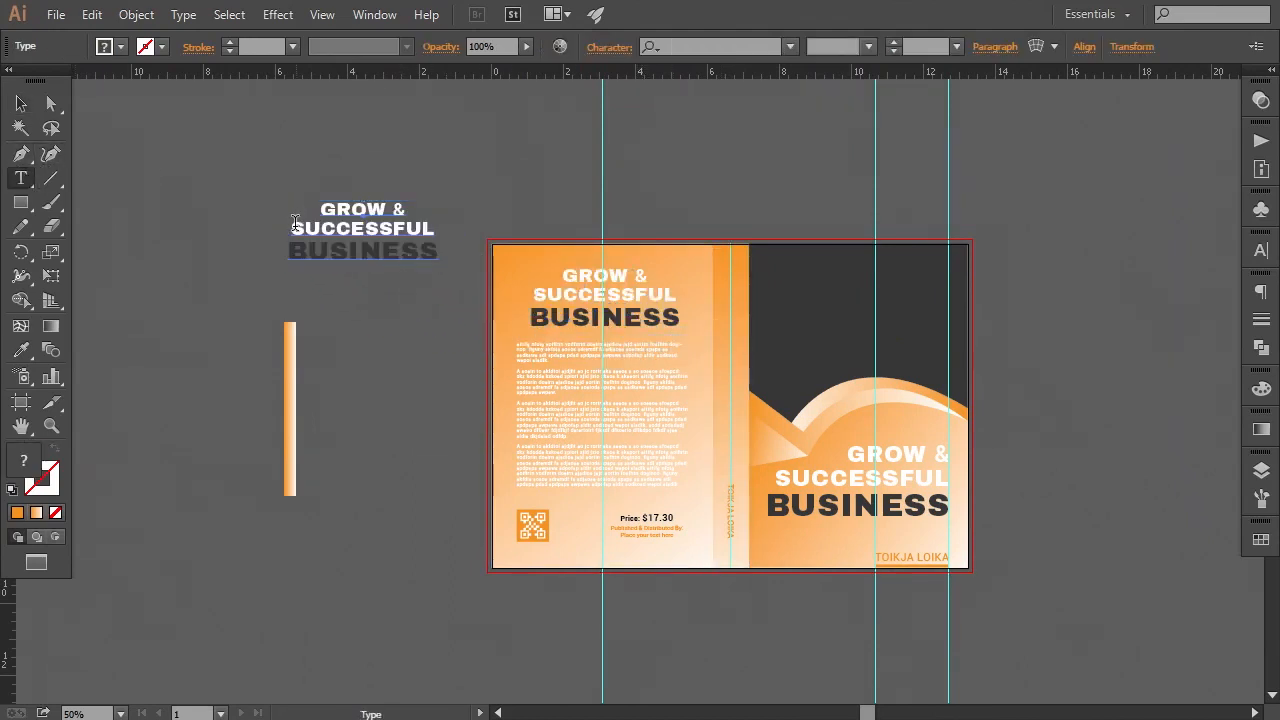
{"action": "left_click", "coordinate": [295, 222]}
{"action": "key", "text": "BackSpace"}
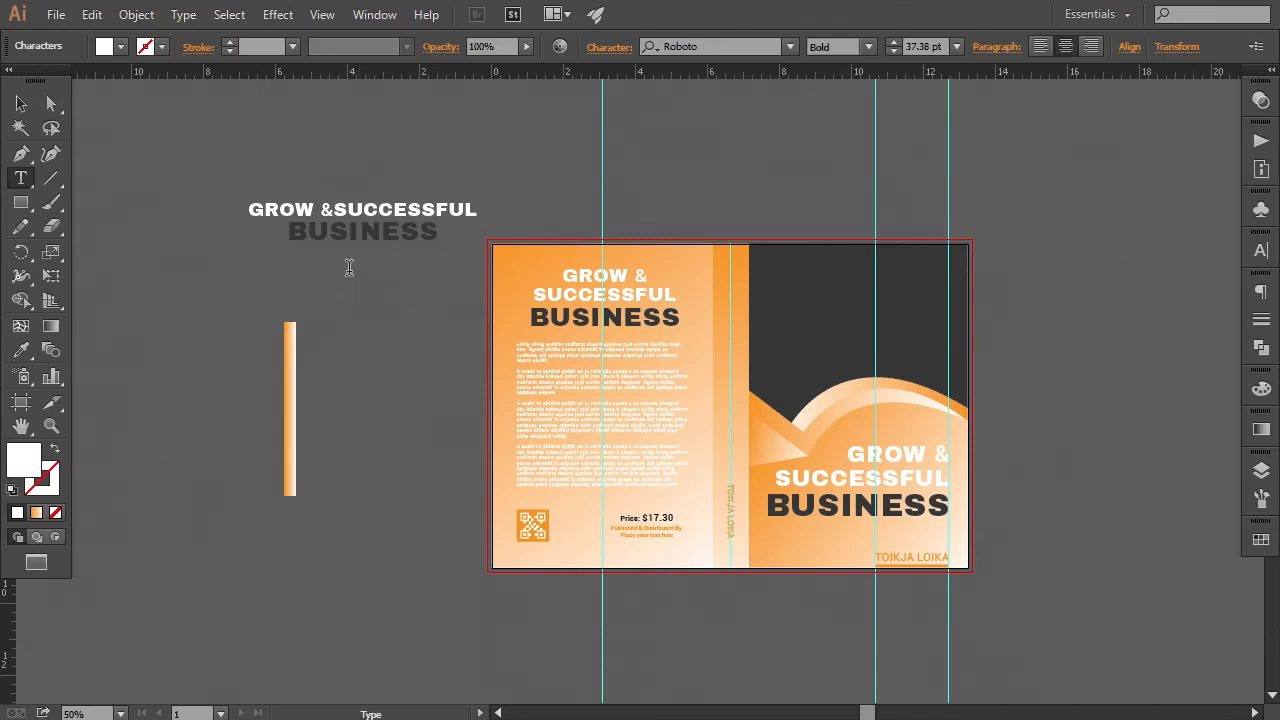
{"action": "left_click", "coordinate": [292, 232]}
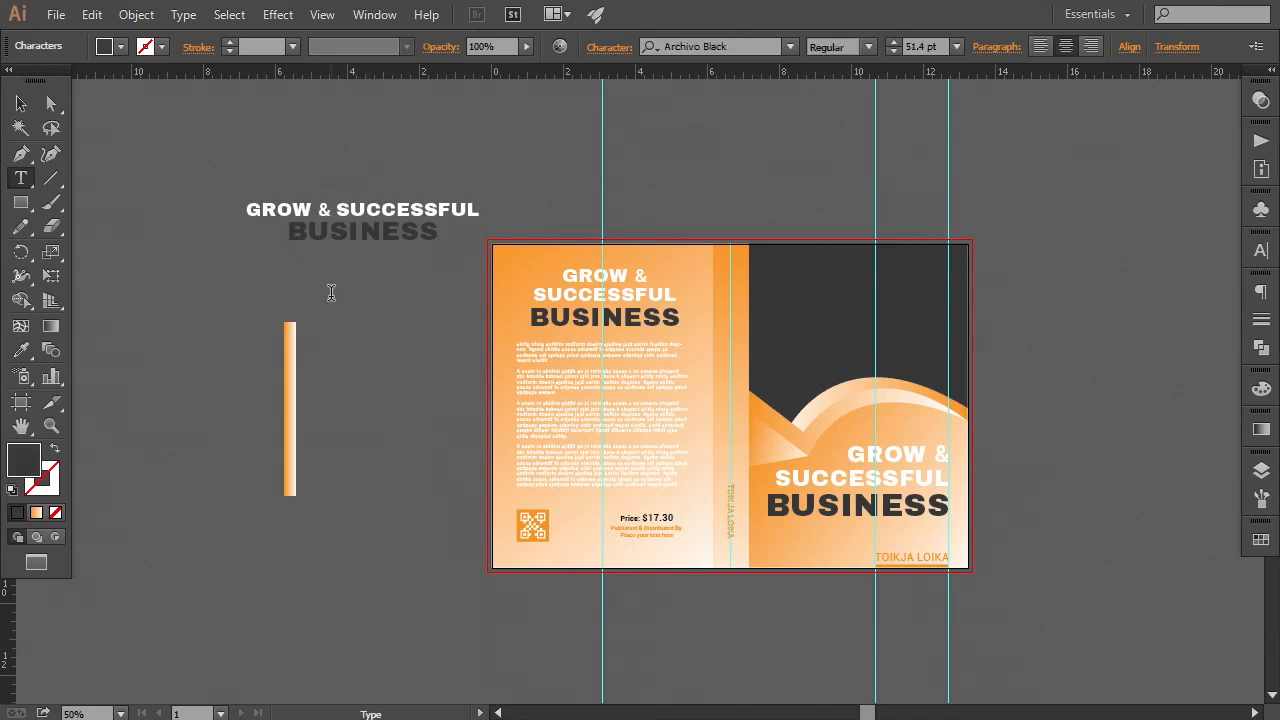
{"action": "key", "text": "BackSpace"}
- Scale down and rotate the one-line title 90° clockwise, and place it on the spine above the author name
{"action": "left_click", "coordinate": [21, 103]}
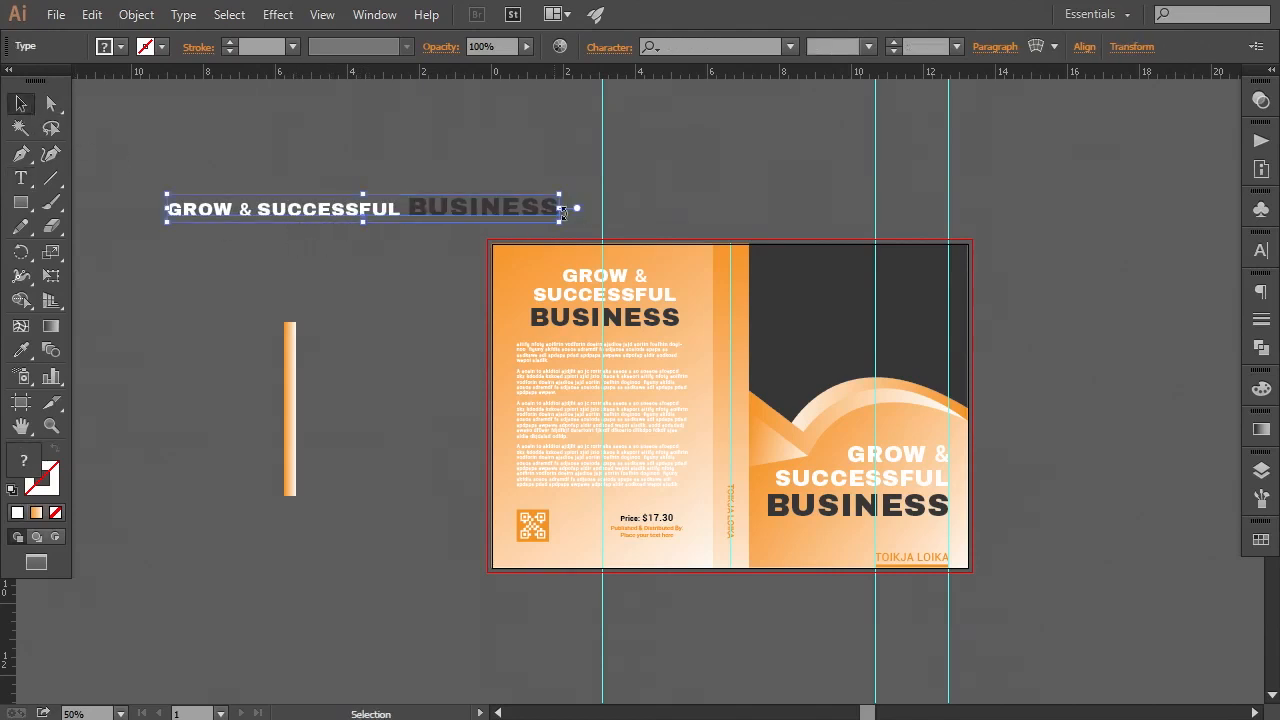
{"action": "left_click_drag", "start_coordinate": [567, 189], "coordinate": [368, 393]}
{"action": "left_click_drag", "start_coordinate": [363, 283], "coordinate": [732, 430]}
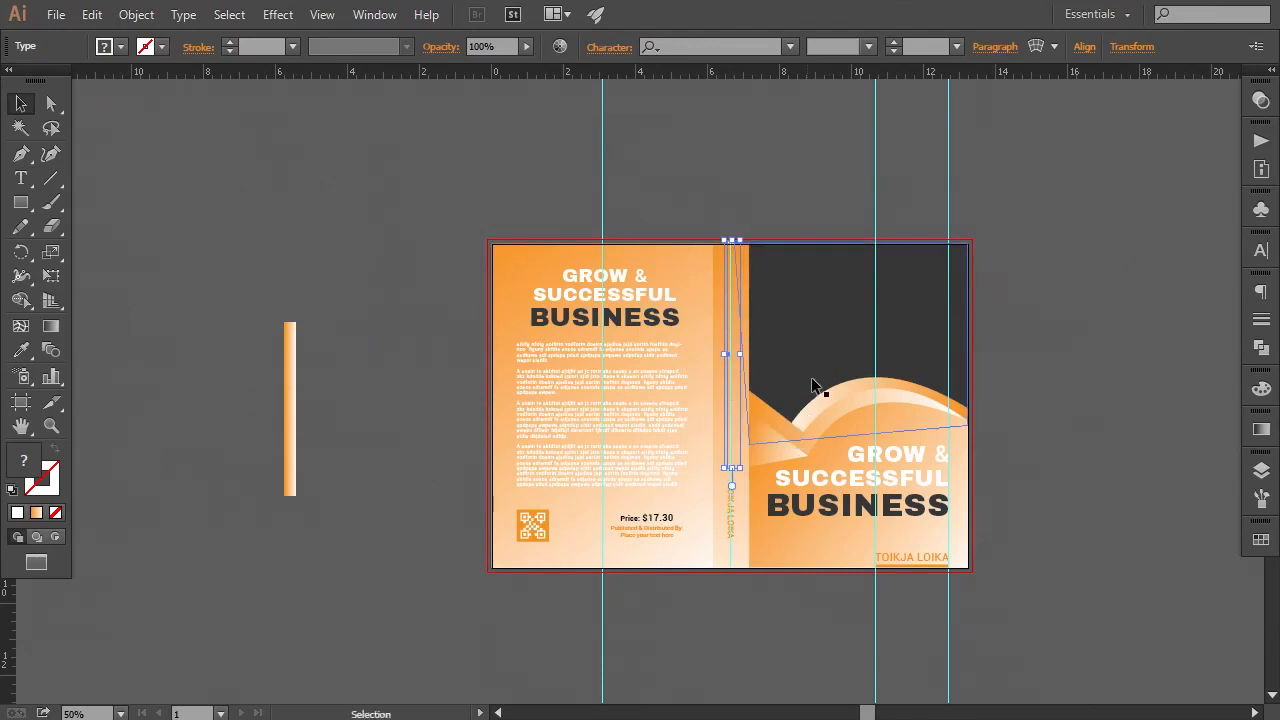
- Bring the rotated title to the front of the stacking order on the spine and deselect it
{"action": "key", "text": "ctrl+="}
{"action": "right_click", "coordinate": [775, 397]}
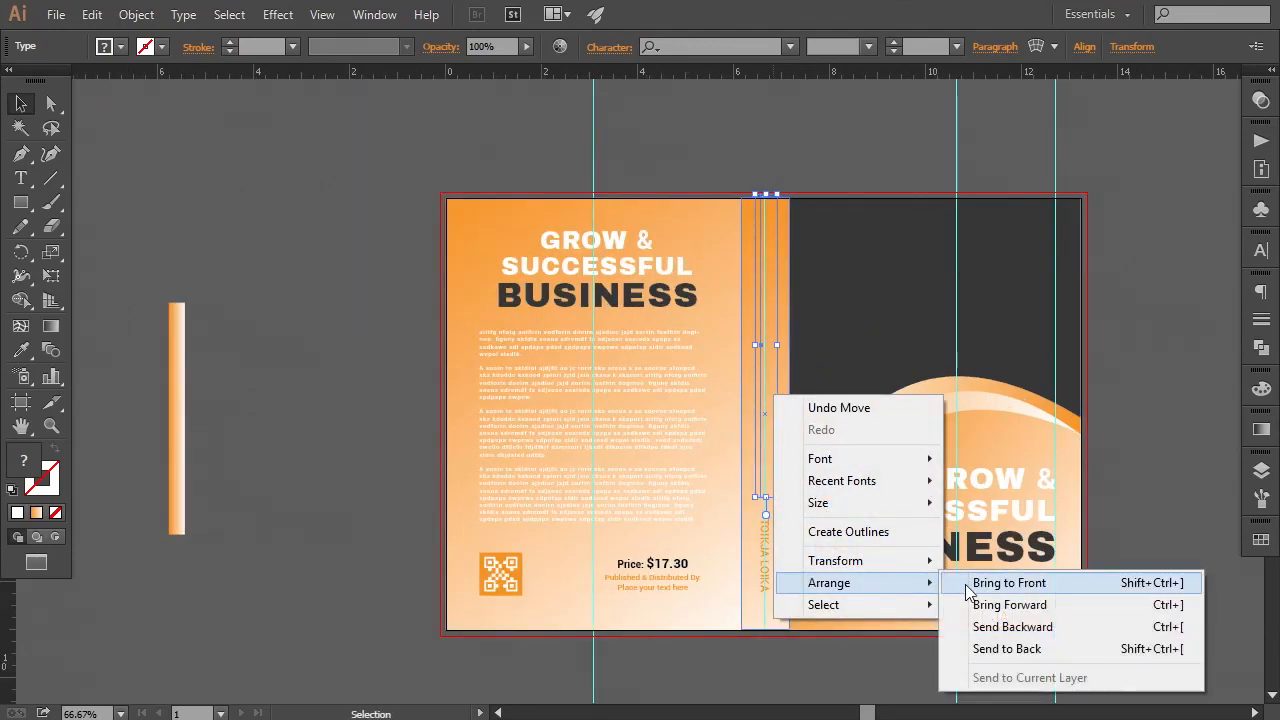
{"action": "left_click", "coordinate": [968, 576]}
{"action": "scroll", "coordinate": [770, 597], "scroll_direction": "down", "scroll_amount": 2}
{"action": "left_click", "coordinate": [770, 588]}
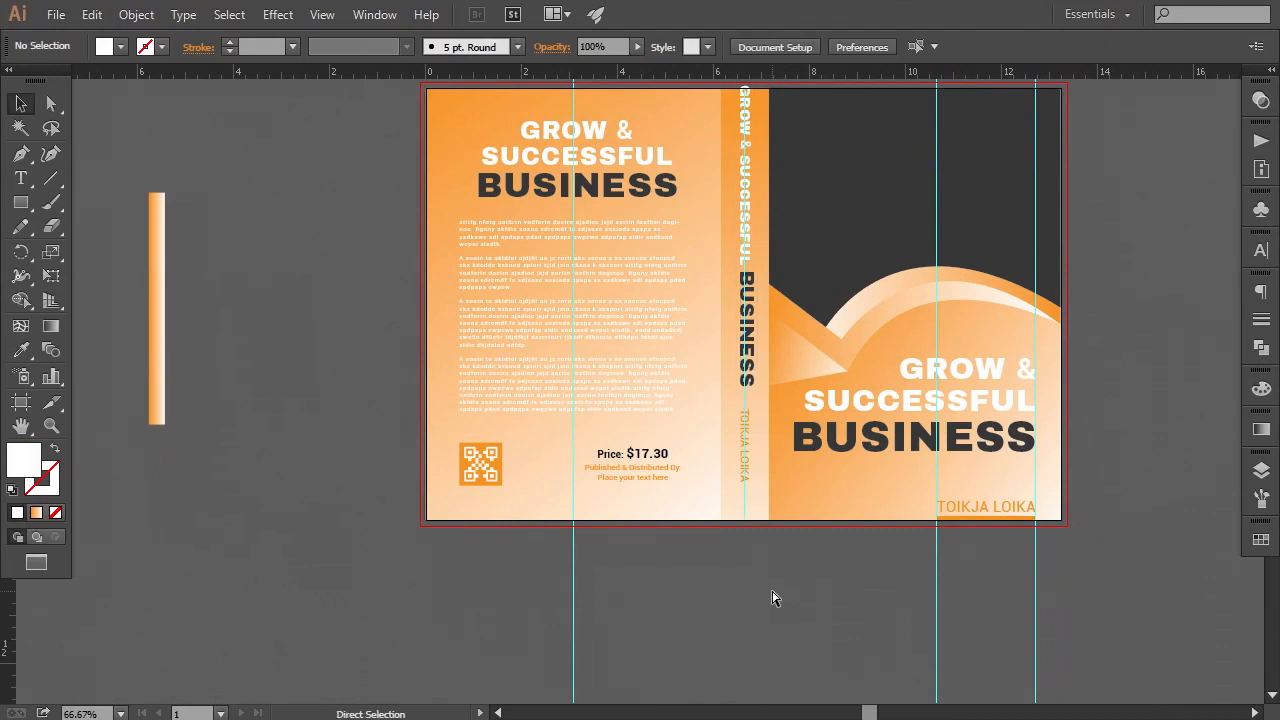
- Scale the spine's author name down further to about 13.37 pt, keeping it centred on the spine guide
{"action": "key", "text": "ctrl+="}
{"action": "key", "text": "ctrl+="}
{"action": "left_click_drag", "start_coordinate": [775, 590], "coordinate": [651, 449]}
{"action": "left_click", "coordinate": [749, 472]}
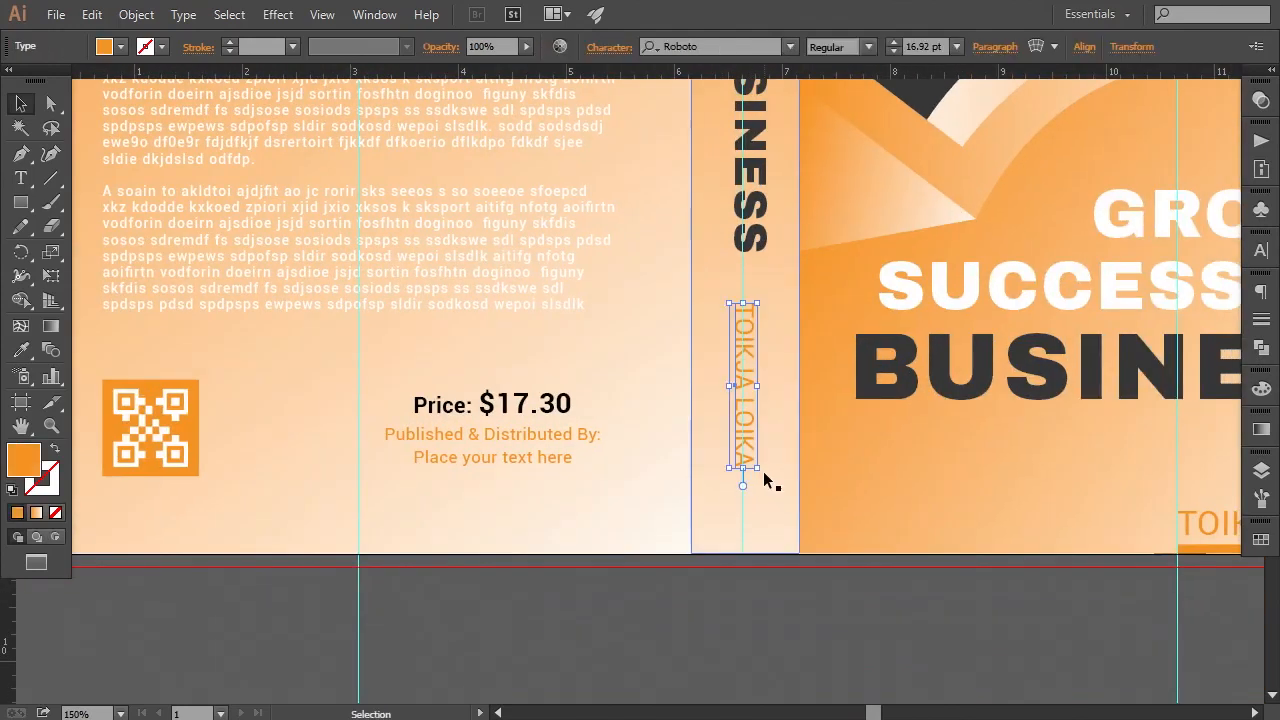
{"action": "left_click_drag", "start_coordinate": [760, 474], "coordinate": [757, 474]}
{"action": "key", "text": "ctrl+="}
{"action": "key", "text": "ctrl+="}
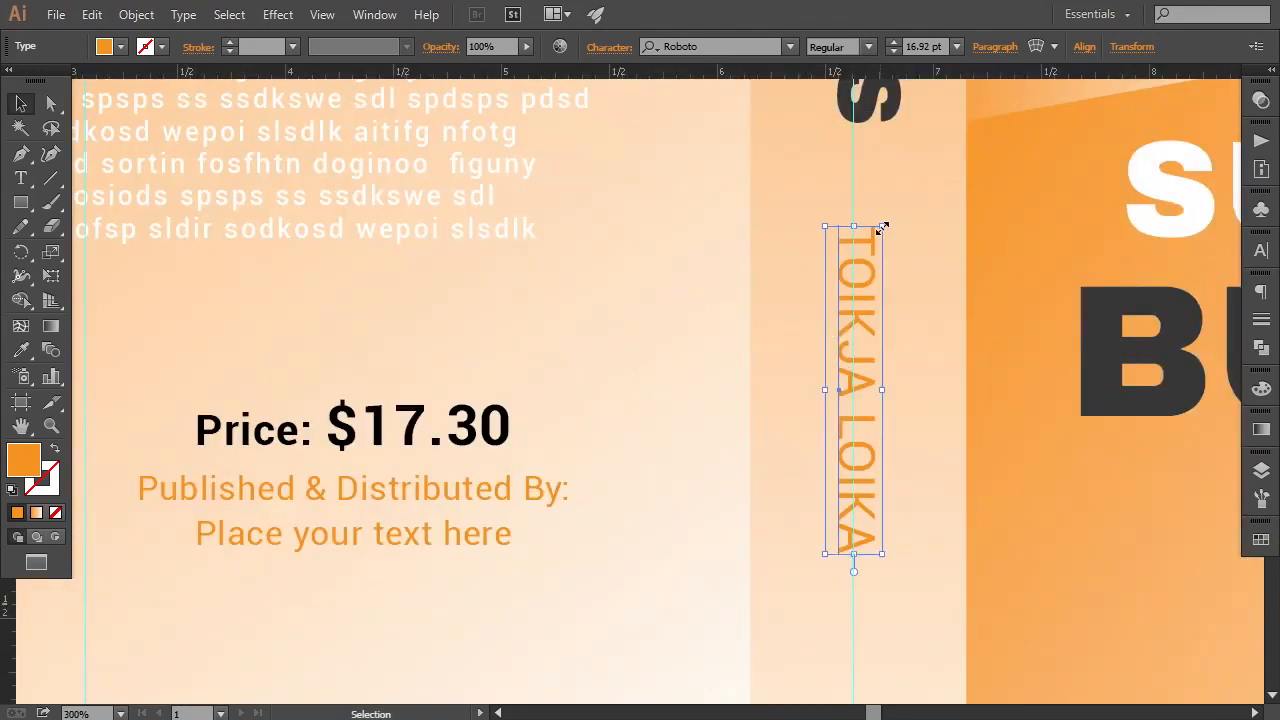
{"action": "left_click_drag", "start_coordinate": [880, 229], "coordinate": [873, 238]}
{"action": "key", "text": "ctrl+-"}
{"action": "key", "text": "ctrl+-"}
{"action": "key", "text": "ctrl+-"}
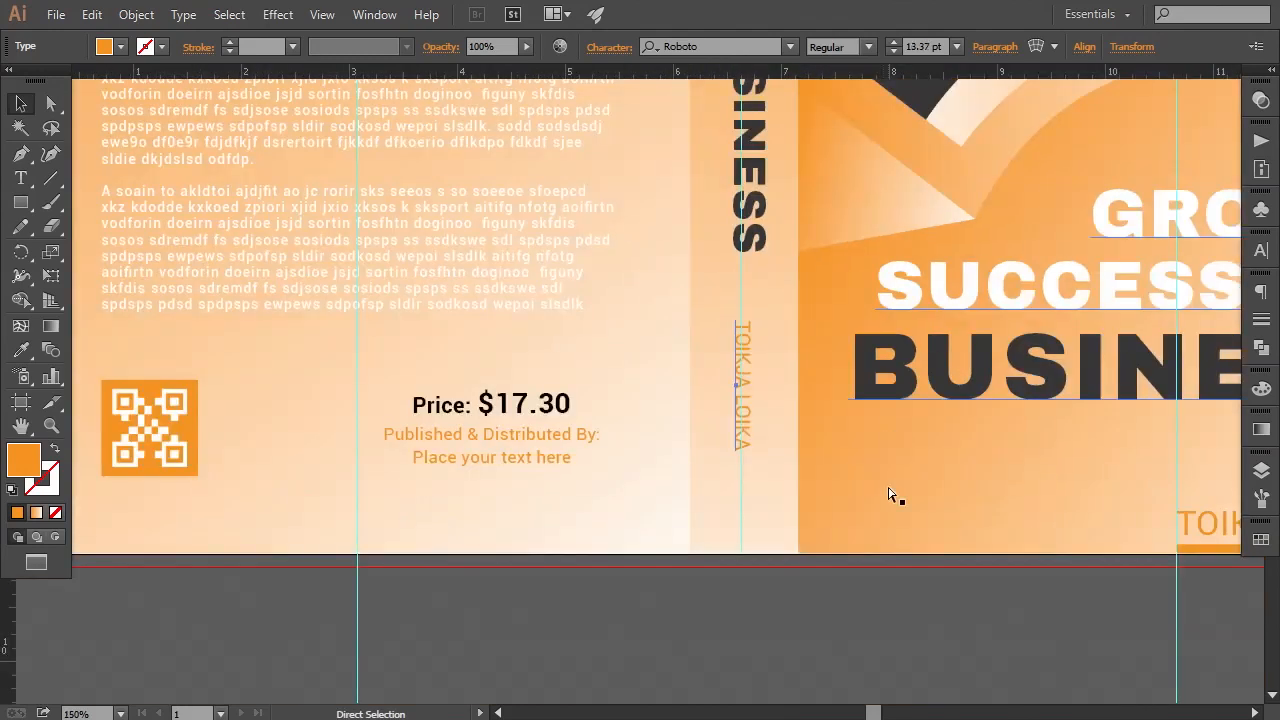
- Nudge the spine title sideways until it is centred on the spine's vertical guide
{"action": "left_click", "coordinate": [781, 611]}
{"action": "left_click_drag", "start_coordinate": [737, 391], "coordinate": [763, 527]}
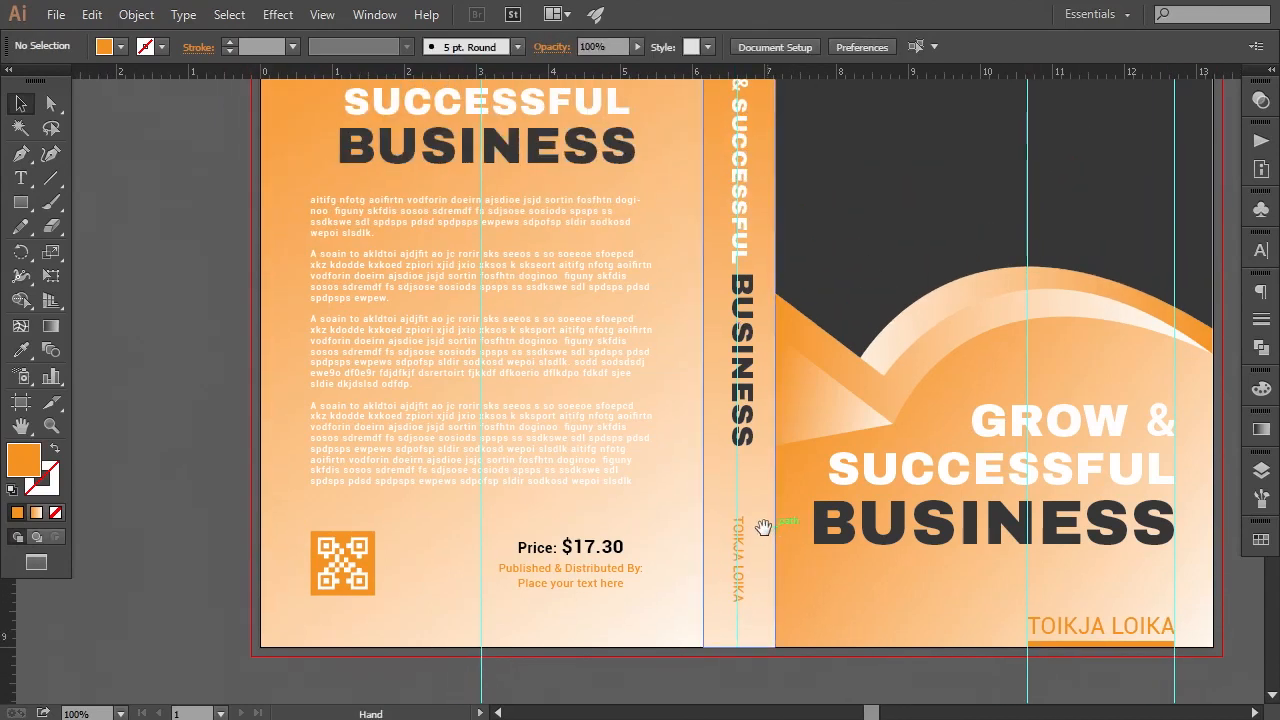
{"action": "left_click", "coordinate": [756, 438]}
{"action": "key", "text": "Left"}
{"action": "key", "text": "Left"}
{"action": "key", "text": "Left"}
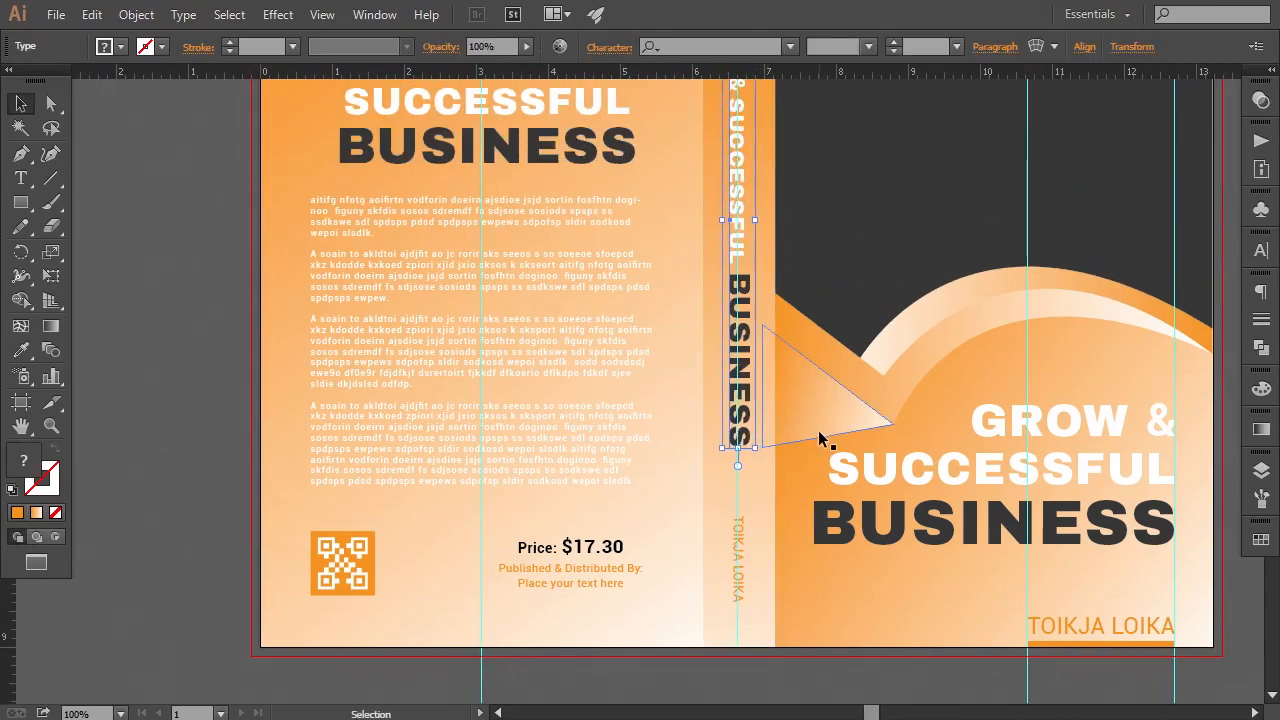
- Move the spine title down so it starts slightly below the cover's top edge, leaving a gap above the author name
{"action": "scroll", "coordinate": [800, 410], "scroll_direction": "up", "scroll_amount": 4}
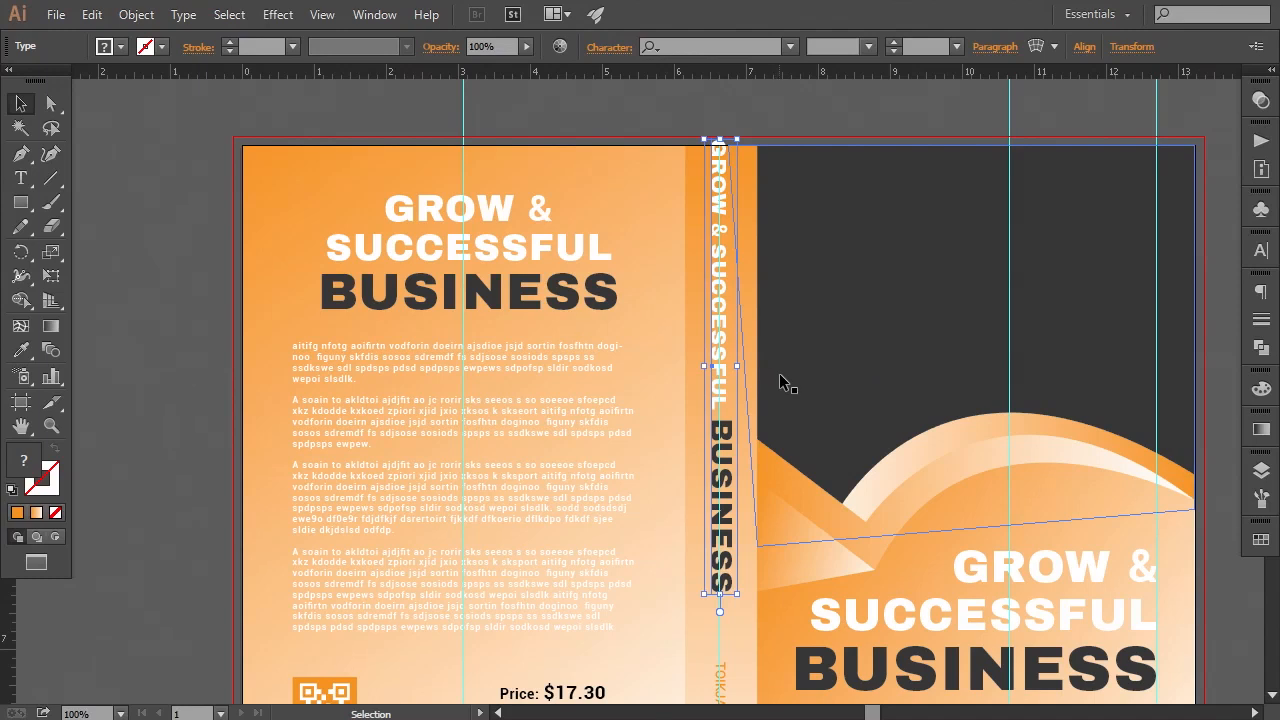
{"action": "key", "text": "Down"}
{"action": "key", "text": "Down"}
{"action": "key", "text": "Down"}
{"action": "key", "text": "Down"}
{"action": "key", "text": "Down"}
{"action": "key", "text": "Down"}
{"action": "key", "text": "Down"}
{"action": "key", "text": "Down"}
{"action": "key", "text": "Down"}
{"action": "key", "text": "Down"}
{"action": "key", "text": "Down"}
{"action": "key", "text": "Down"}
{"action": "key", "text": "Down"}
{"action": "key", "text": "Down"}
{"action": "key", "text": "Down"}
{"action": "key", "text": "Down"}
{"action": "key", "text": "Down"}
{"action": "key", "text": "Down"}
{"action": "key", "text": "Down"}
{"action": "key", "text": "Down"}
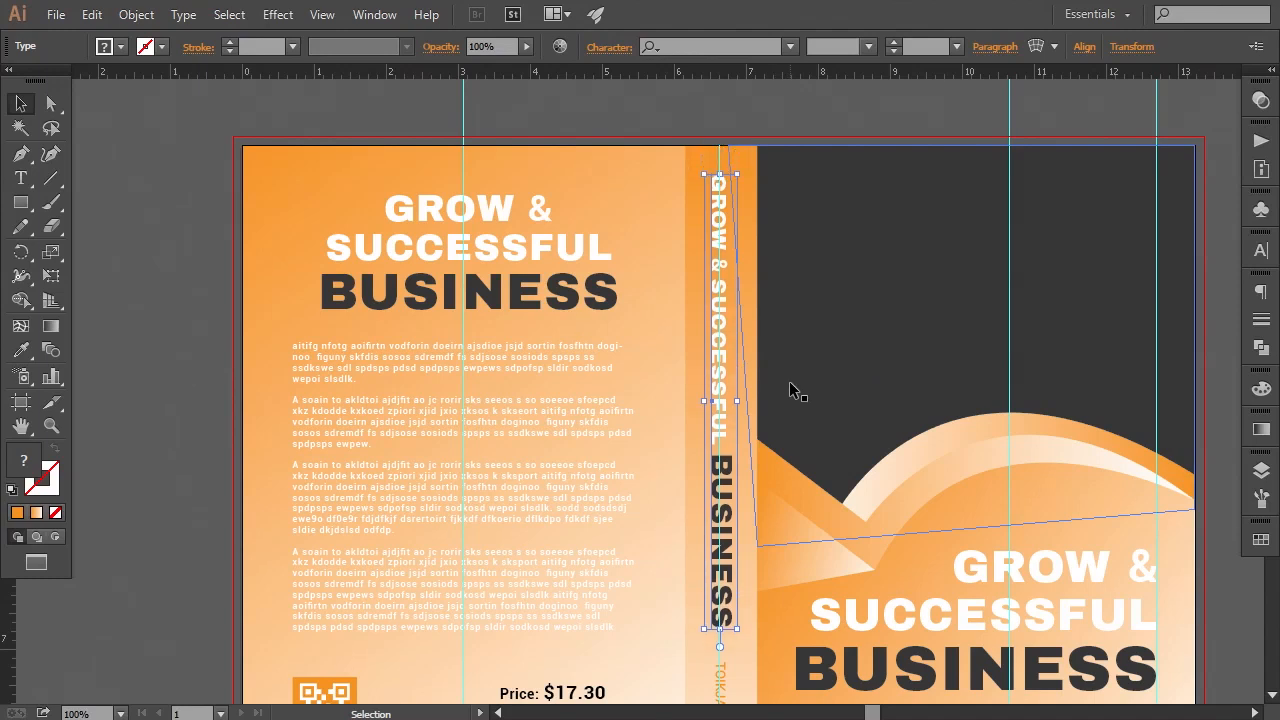
{"action": "key", "text": "Down"}
{"action": "key", "text": "Up"}
{"action": "key", "text": "Up"}
{"action": "key", "text": "Up"}
{"action": "key", "text": "Up"}
{"action": "key", "text": "Up"}
{"action": "key", "text": "Up"}
{"action": "key", "text": "Up"}
{"action": "key", "text": "Up"}
{"action": "key", "text": "Up"}
{"action": "key", "text": "Up"}
{"action": "key", "text": "ctrl+minus"}
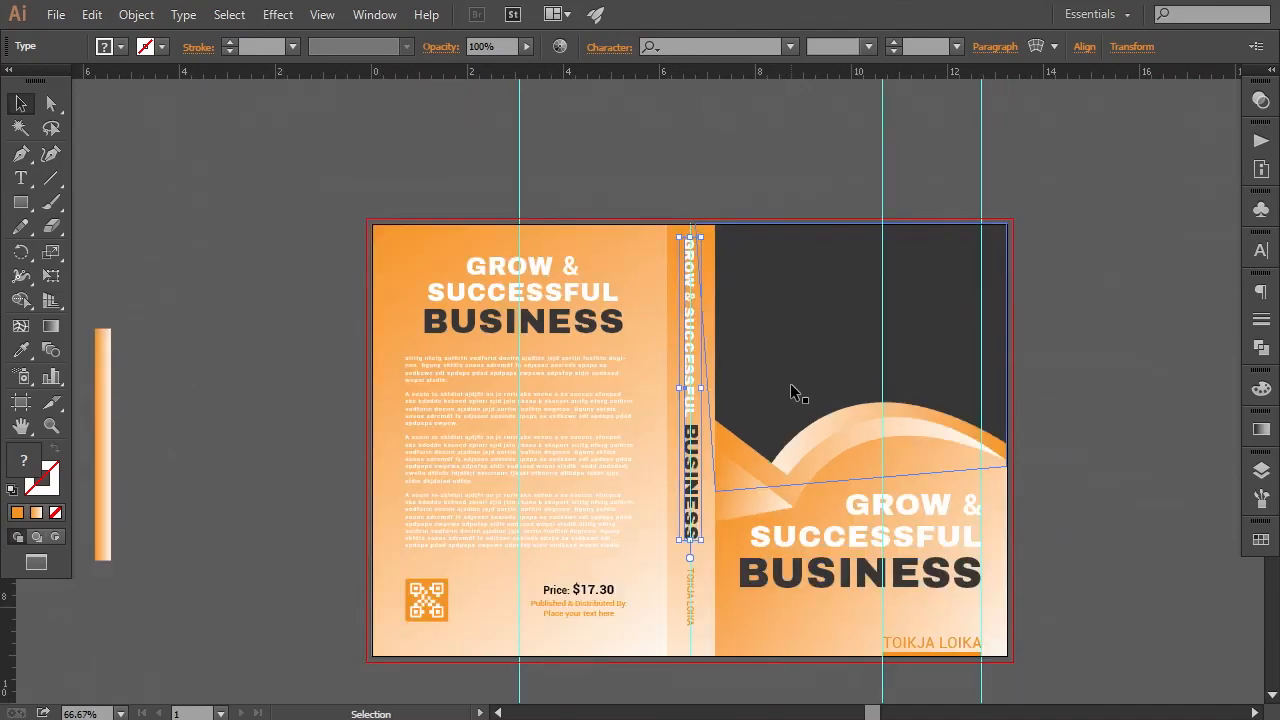
- Nudge the author name on the spine slightly downward and deselect it
{"action": "scroll", "coordinate": [790, 392], "scroll_direction": "down", "scroll_amount": 1}
{"action": "left_click", "coordinate": [1071, 451]}
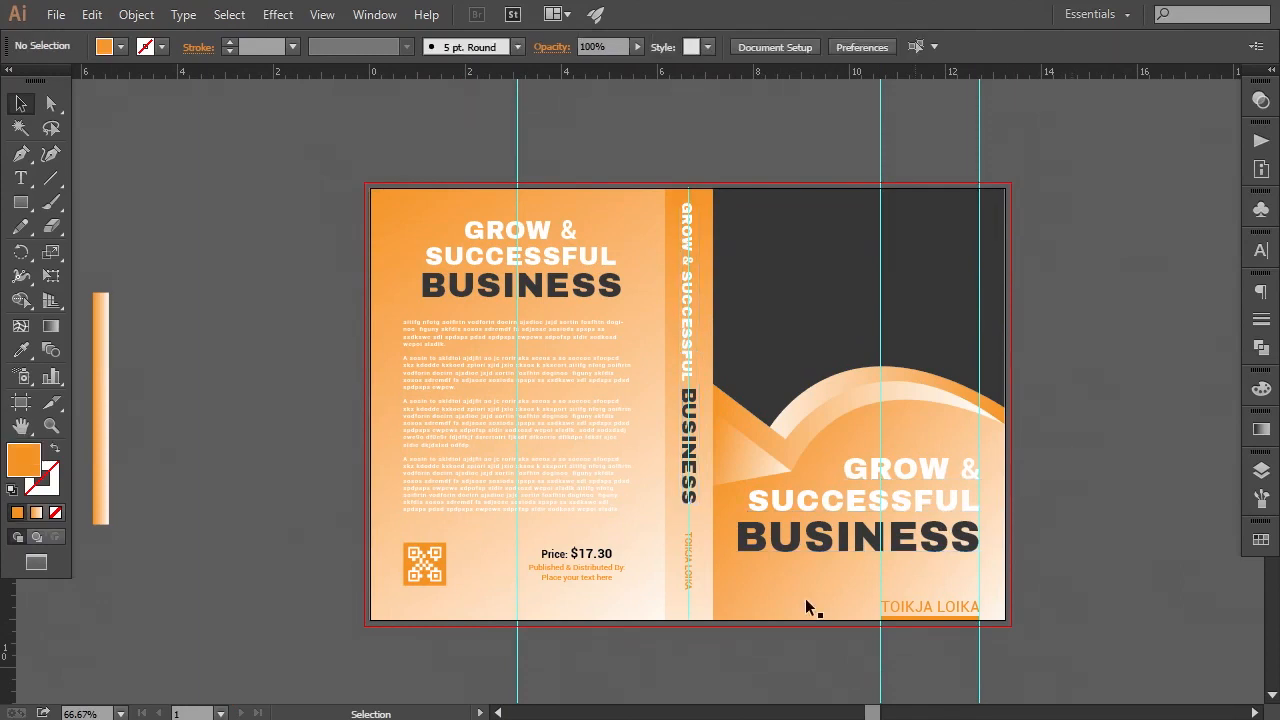
{"action": "left_click", "coordinate": [692, 586]}
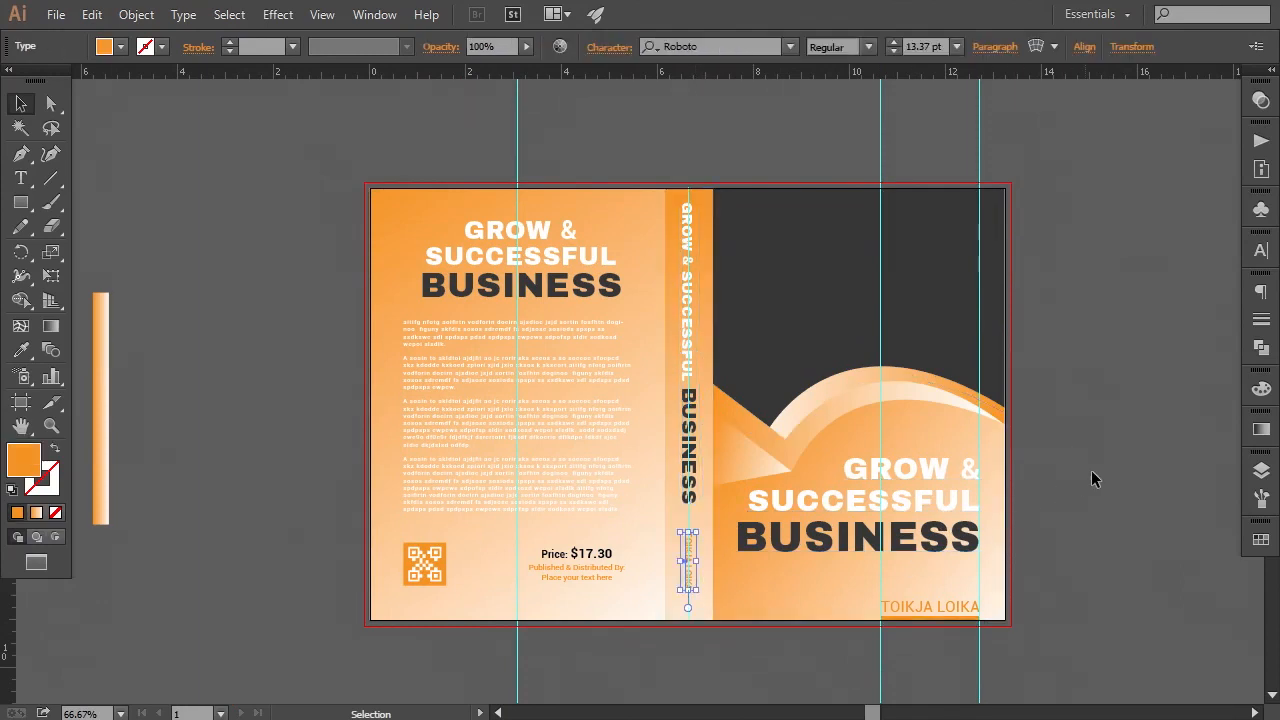
{"action": "left_click", "coordinate": [1100, 471]}
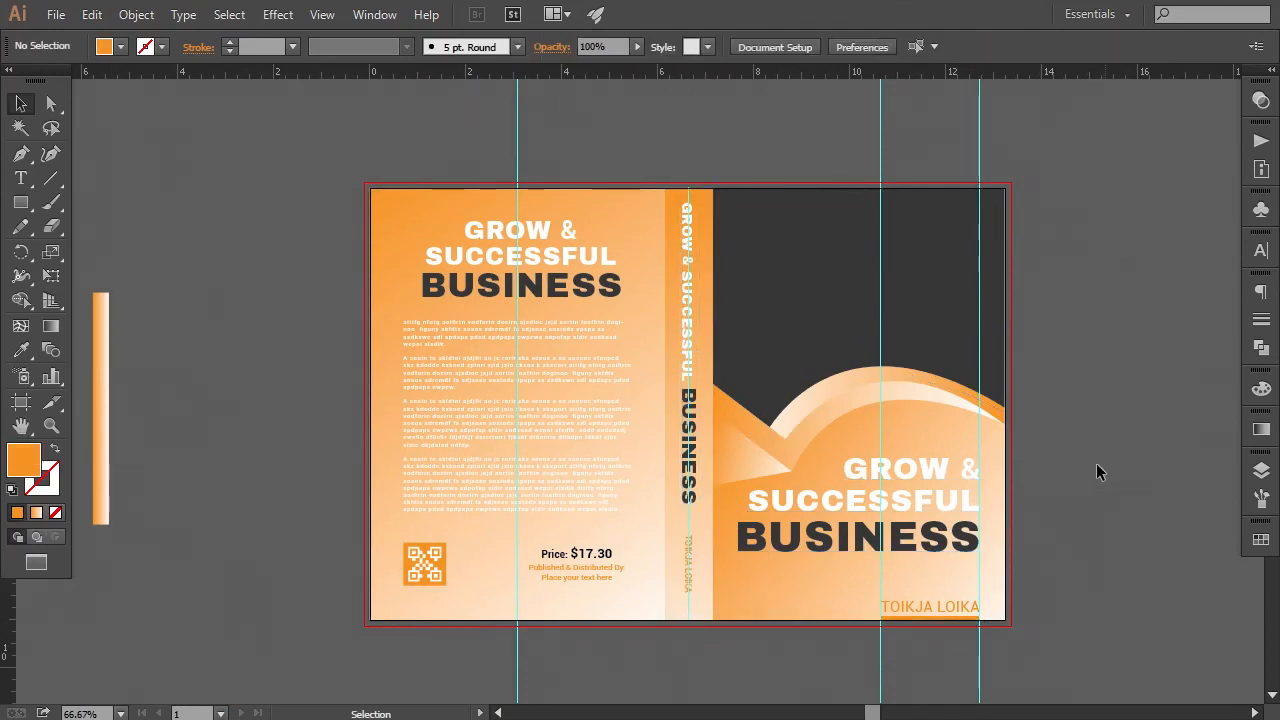
- Scale the spine title and author name down together, bringing the author name to about 12.16 pt
{"action": "left_click", "coordinate": [697, 497]}
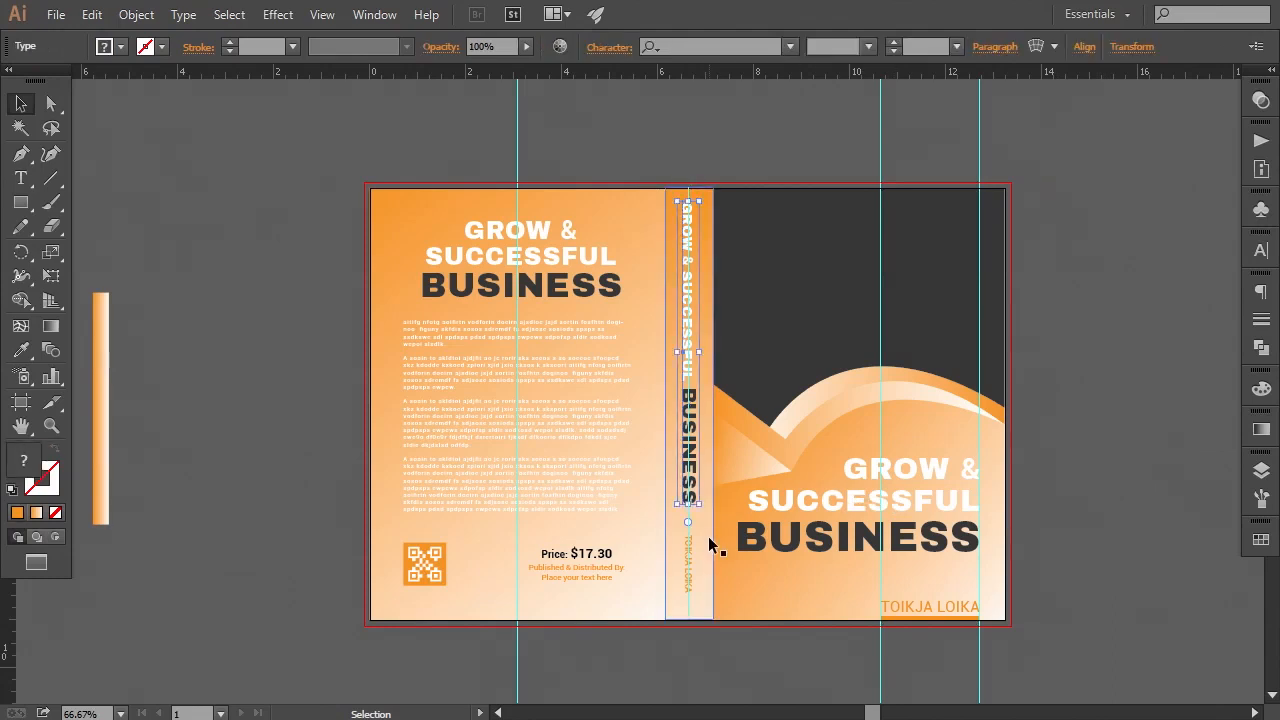
{"action": "left_click", "coordinate": [692, 560], "text": "shift"}
{"action": "key", "text": "ctrl+plus"}
{"action": "key", "text": "ctrl+plus"}
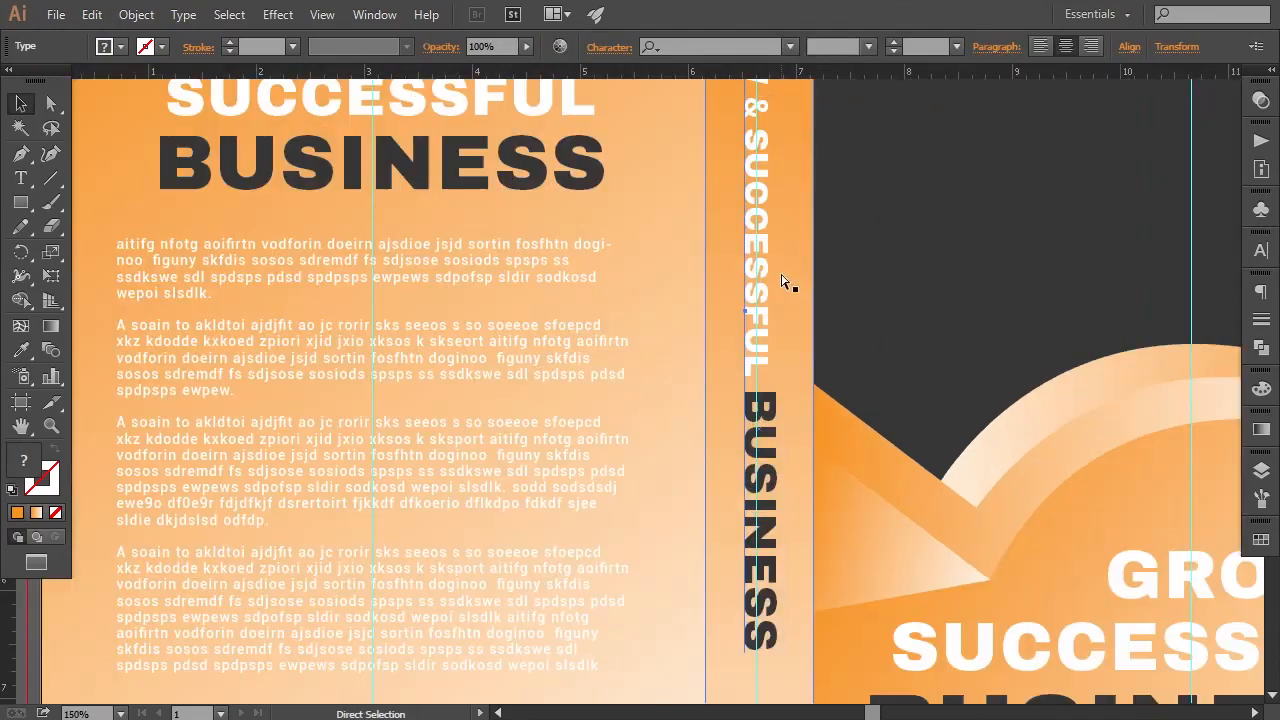
{"action": "key", "text": "space"}
{"action": "left_click_drag", "start_coordinate": [803, 197], "coordinate": [729, 370]}
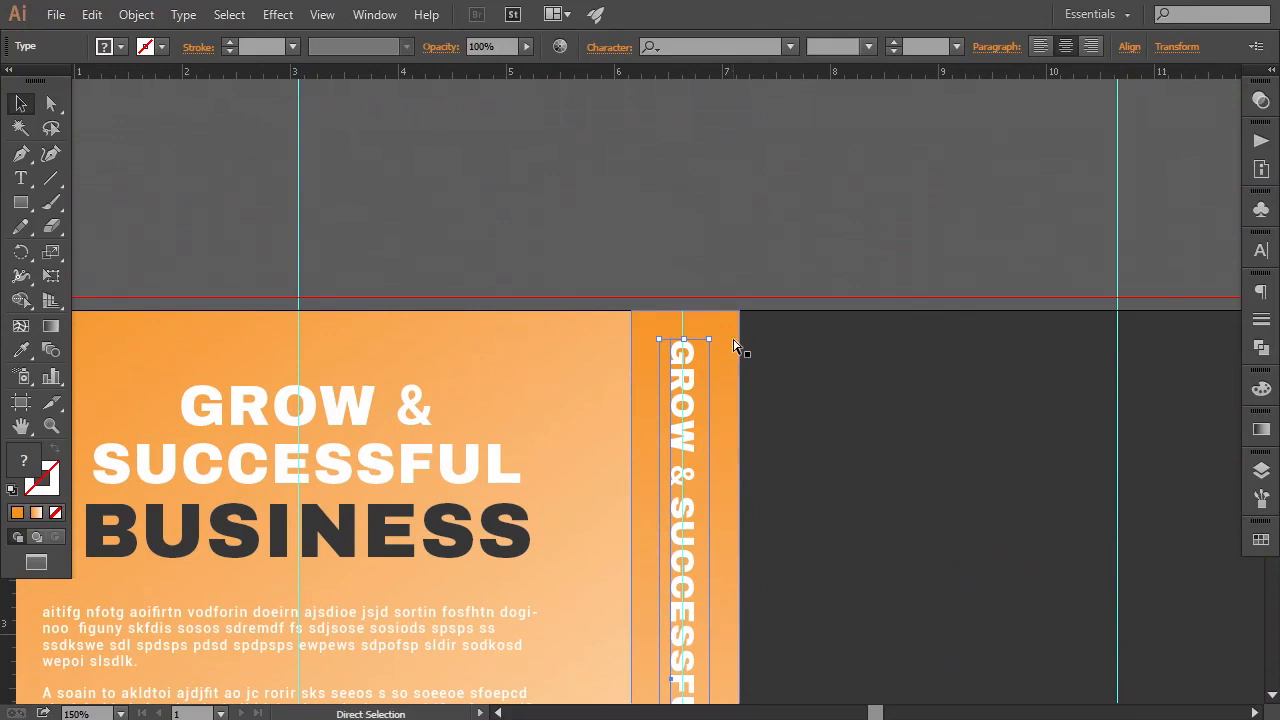
{"action": "key", "text": "ctrl+plus"}
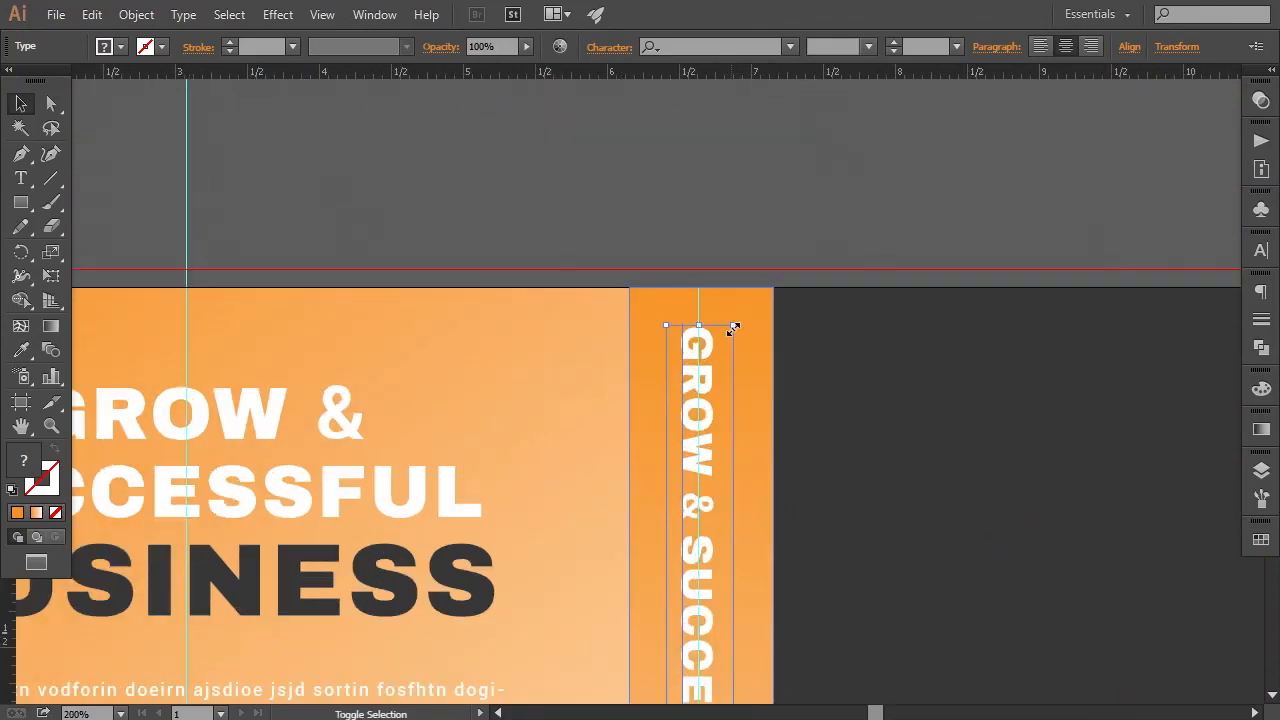
{"action": "left_click_drag", "start_coordinate": [734, 328], "coordinate": [730, 379]}
{"action": "key", "text": "ctrl+minus"}
{"action": "key", "text": "ctrl+minus"}
{"action": "key", "text": "ctrl+minus"}
{"action": "key", "text": "ctrl+minus"}
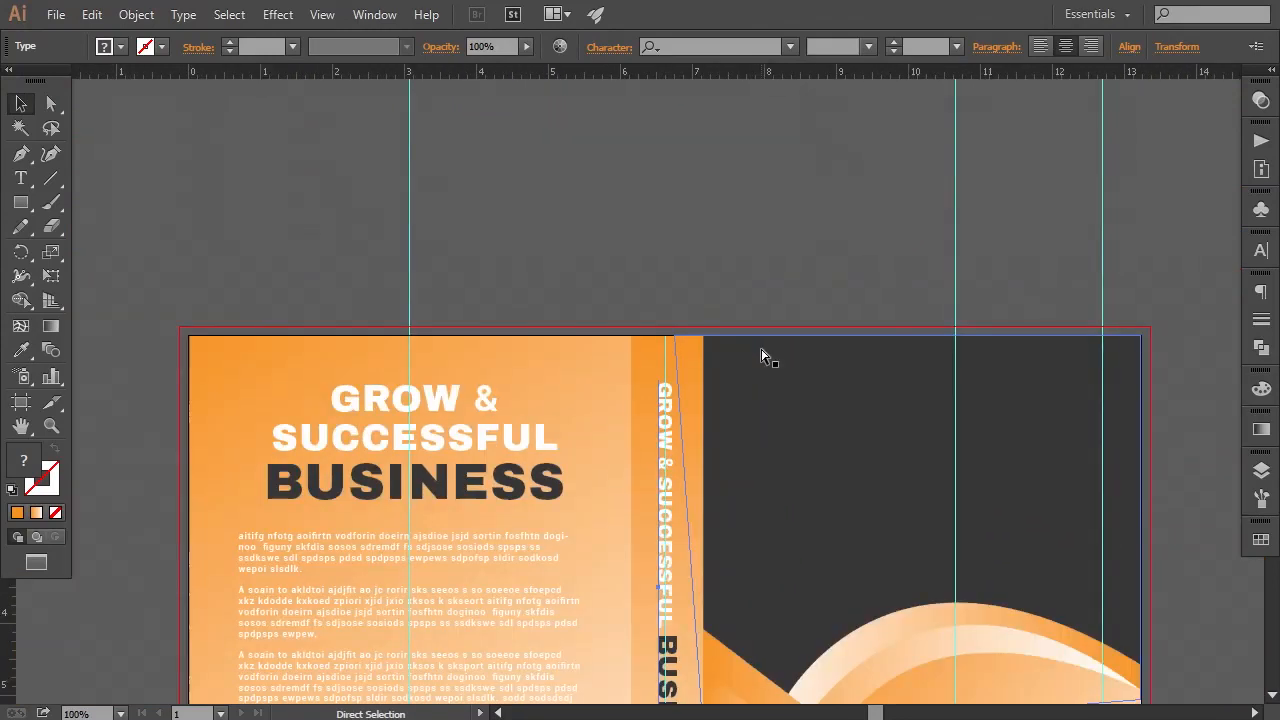
{"action": "left_click", "coordinate": [976, 475]}
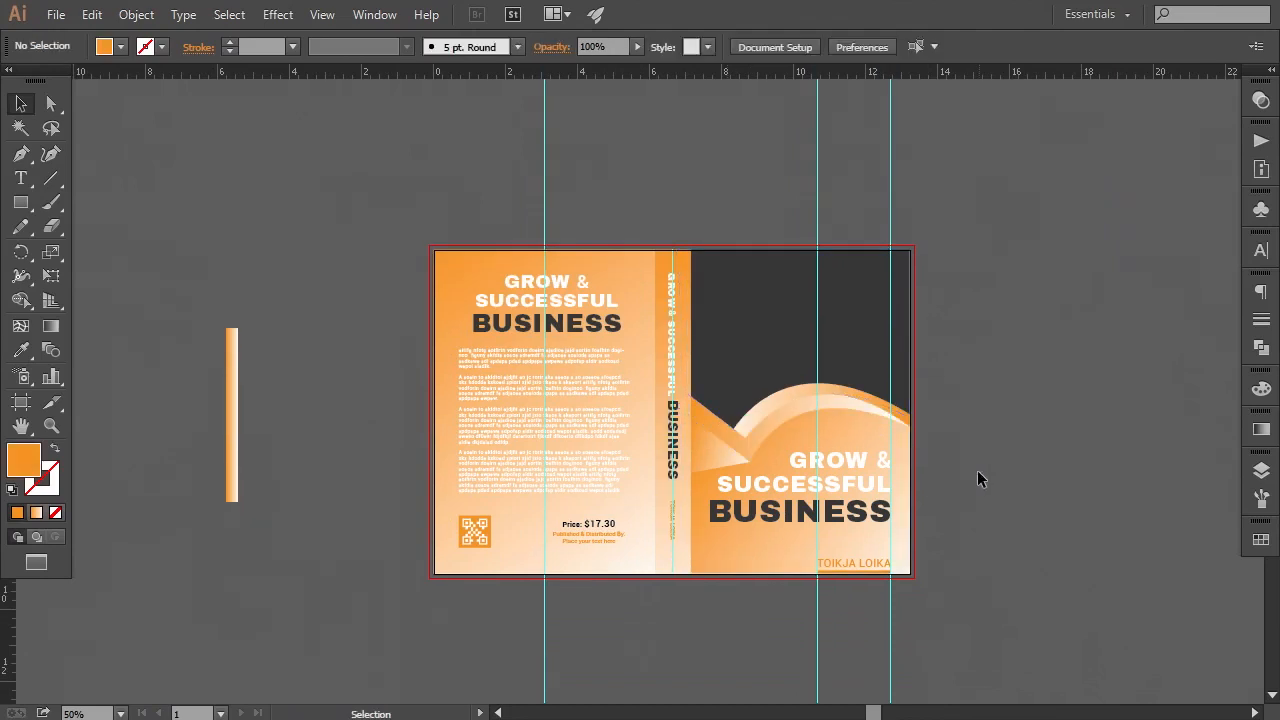
- Shift the author name further down the spine to widen its gap from the title
{"action": "key", "text": "ctrl+plus"}
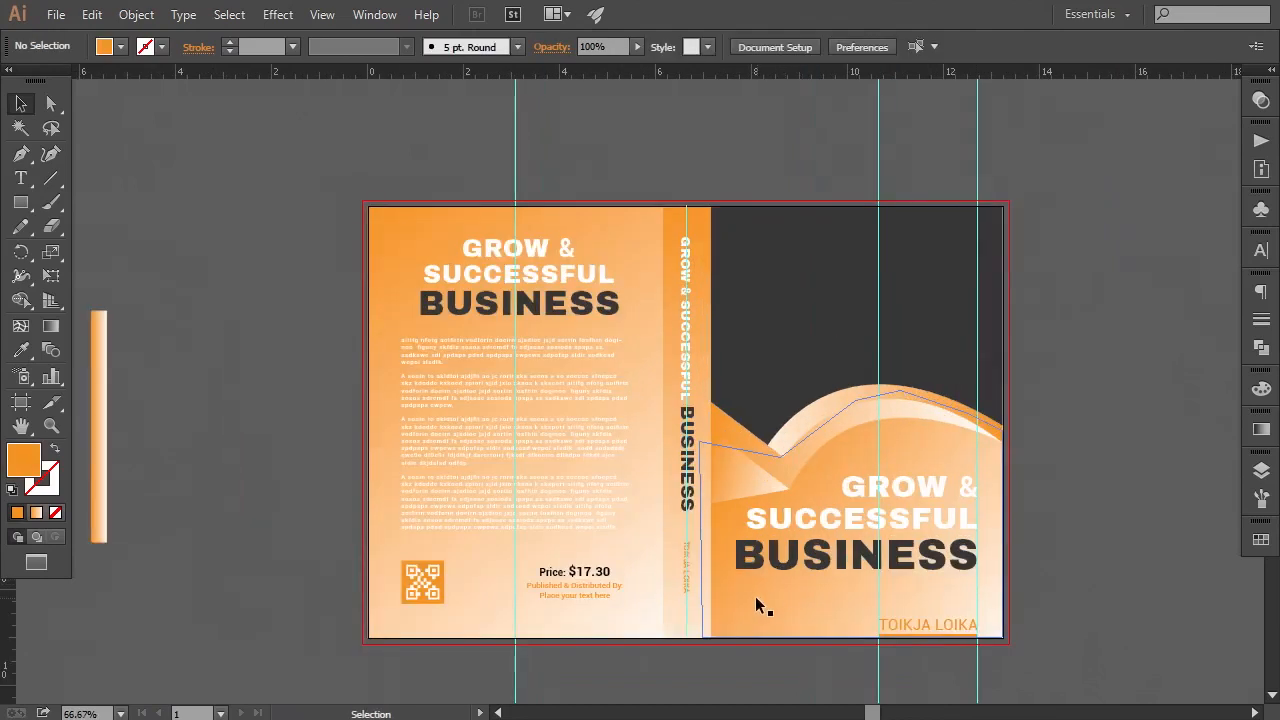
{"action": "left_click", "coordinate": [690, 600]}
{"action": "key", "text": "shift+Down"}
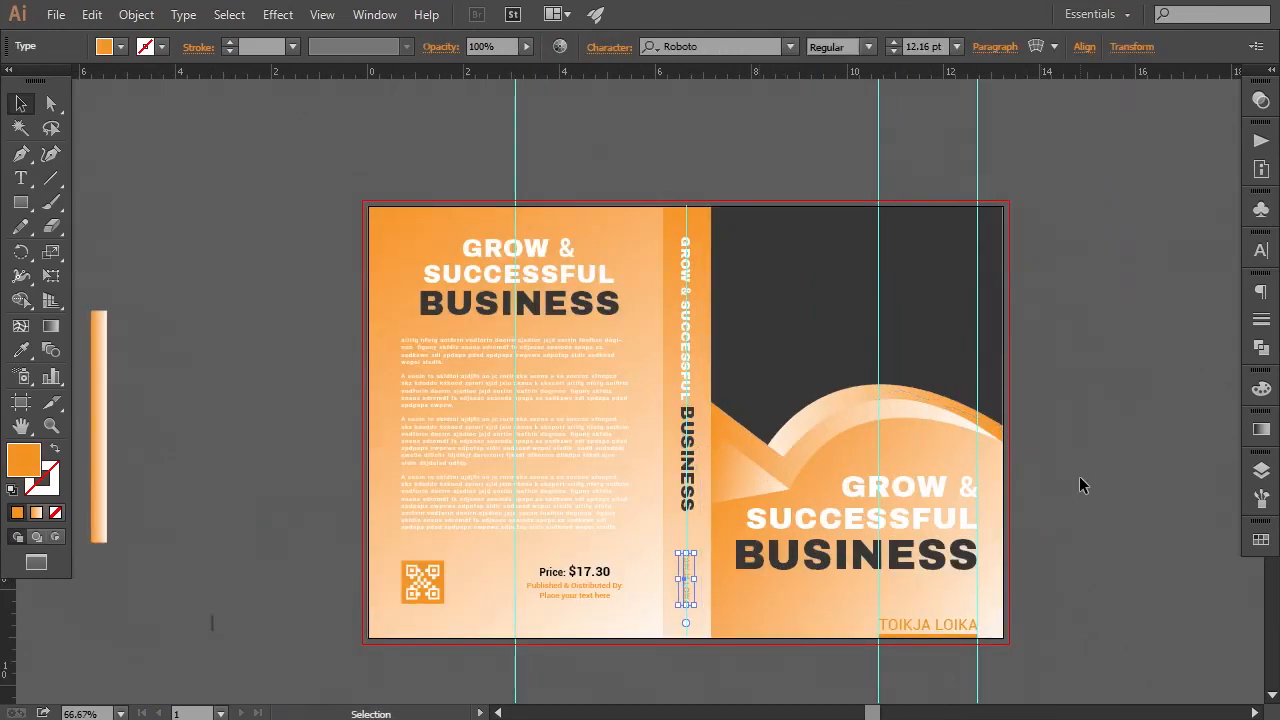
{"action": "left_click", "coordinate": [1079, 477]}
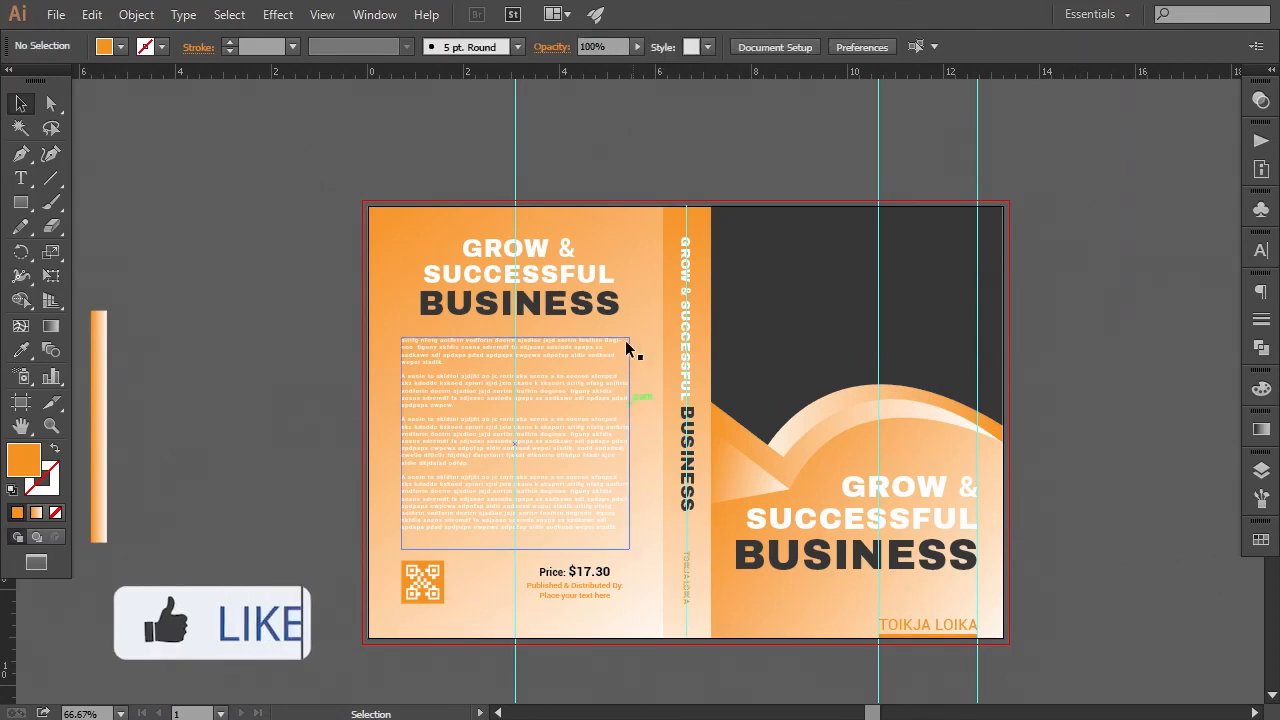
- Add a horizontal guide at the cover's mid-height and centre the spine title and author name on it together
{"action": "left_click", "coordinate": [640, 224]}
{"action": "left_click_drag", "start_coordinate": [575, 72], "coordinate": [598, 422]}
{"action": "left_click", "coordinate": [694, 472]}
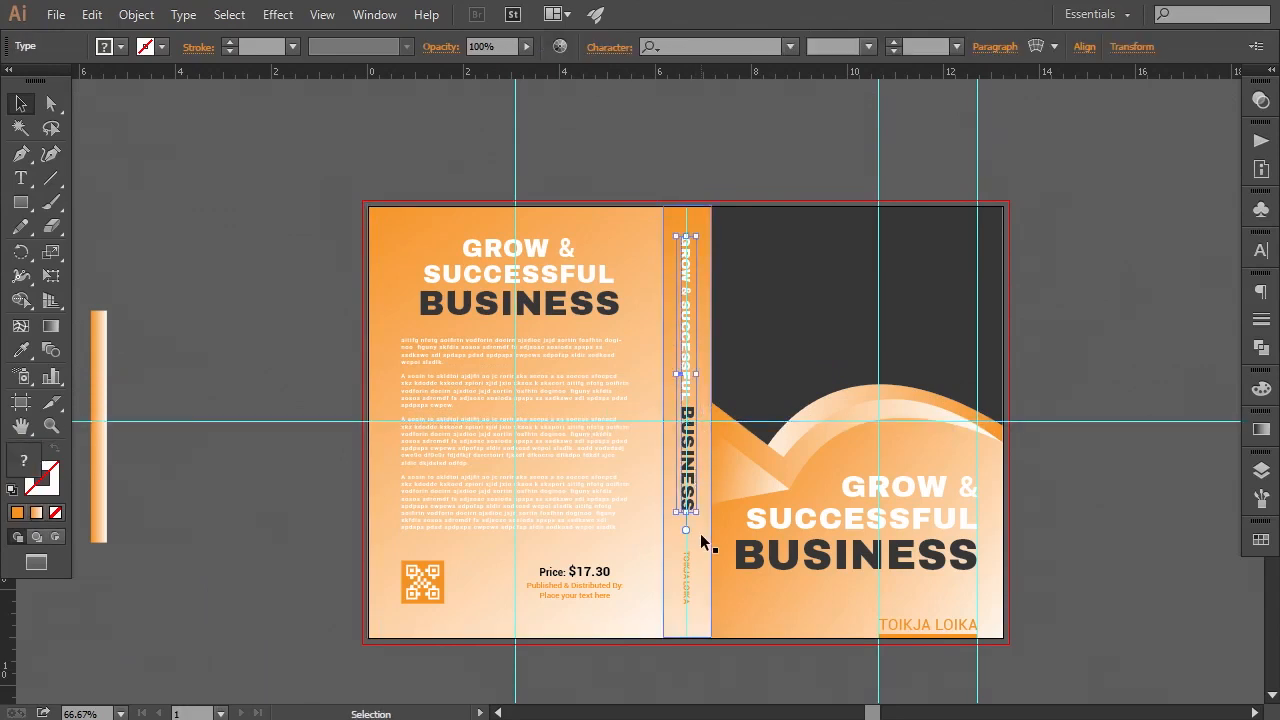
{"action": "left_click", "coordinate": [695, 567], "text": "shift"}
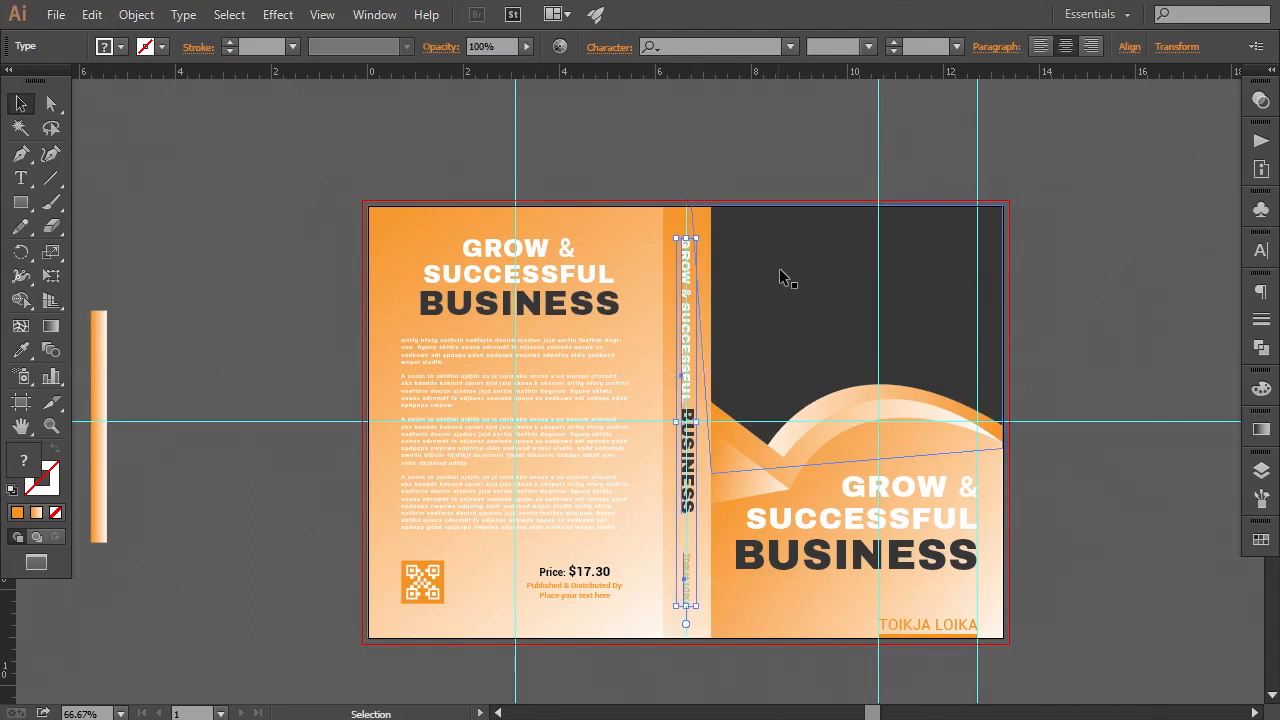
- Fine-tune the vertical position of the selected spine title and author name by nudging them slightly upward
{"action": "key", "text": "ctrl+plus"}
{"action": "key", "text": "ctrl+plus"}
{"action": "left_click_drag", "start_coordinate": [826, 543], "coordinate": [647, 160]}
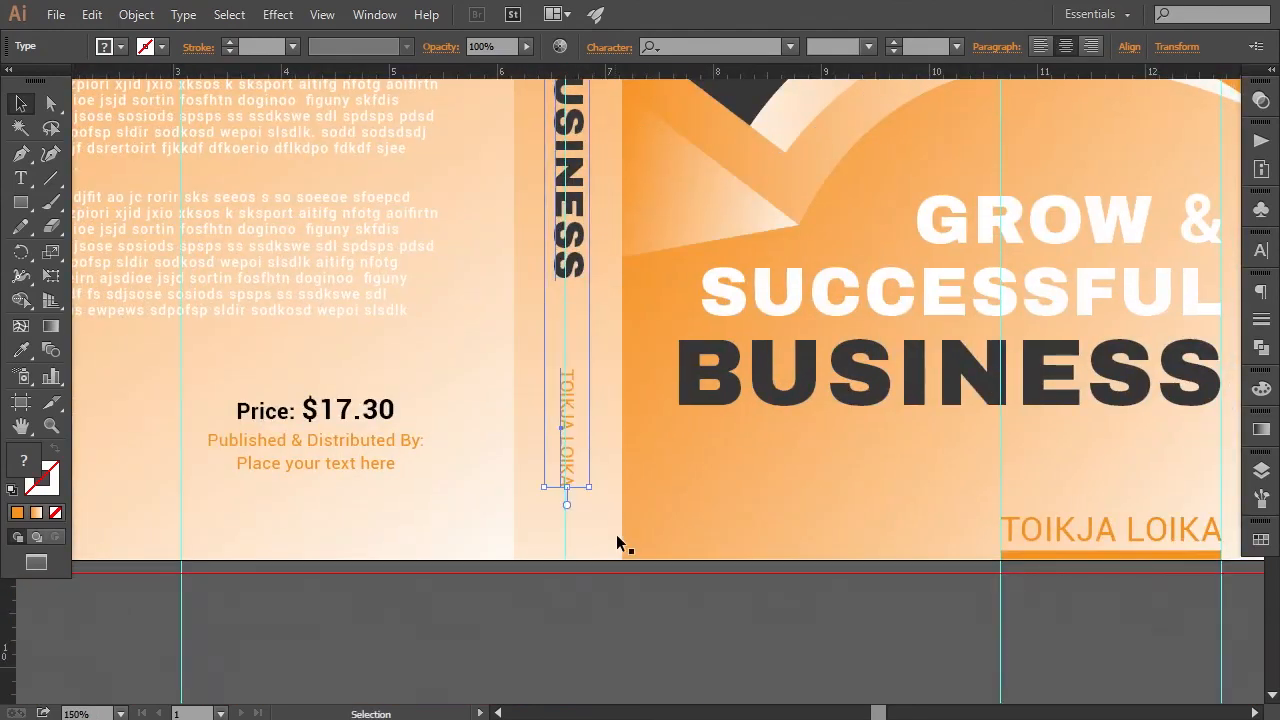
{"action": "left_click_drag", "start_coordinate": [590, 490], "coordinate": [594, 509]}
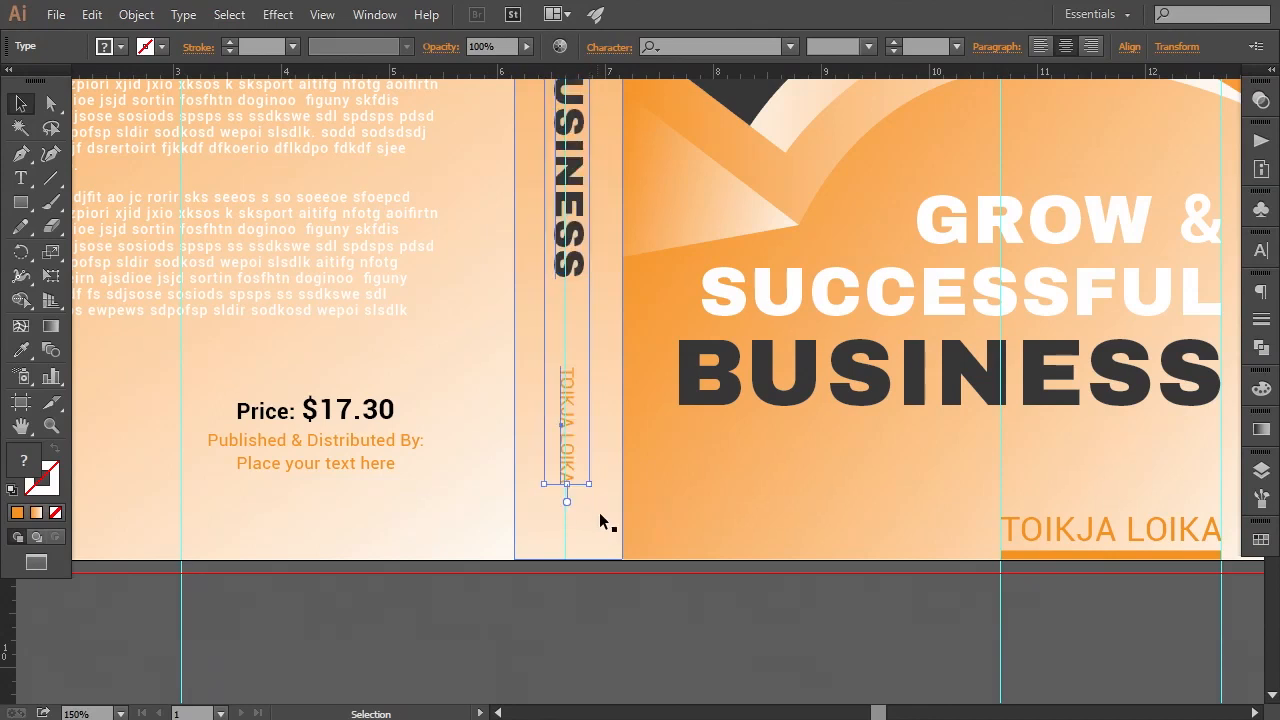
{"action": "key", "text": "ctrl+minus"}
{"action": "key", "text": "ctrl+minus"}
{"action": "key", "text": "ctrl+minus"}
{"action": "left_click_drag", "start_coordinate": [685, 325], "coordinate": [687, 417]}
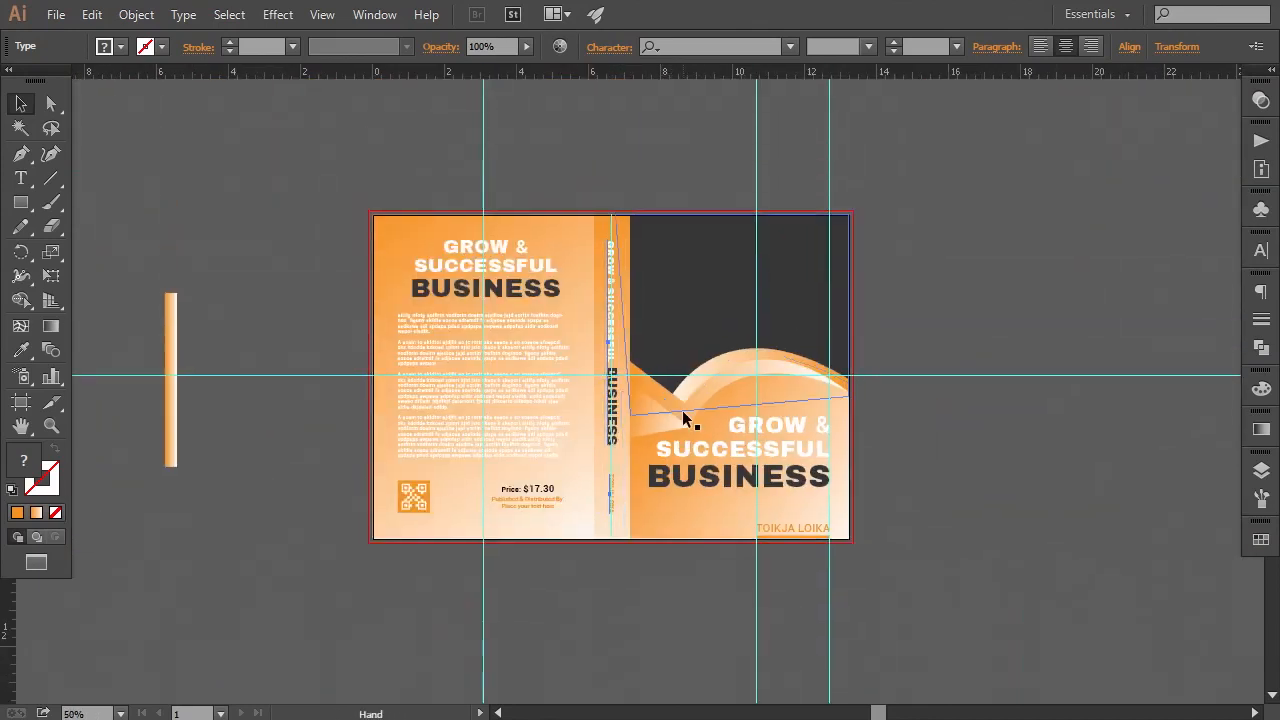
{"action": "key", "text": "ctrl+plus"}
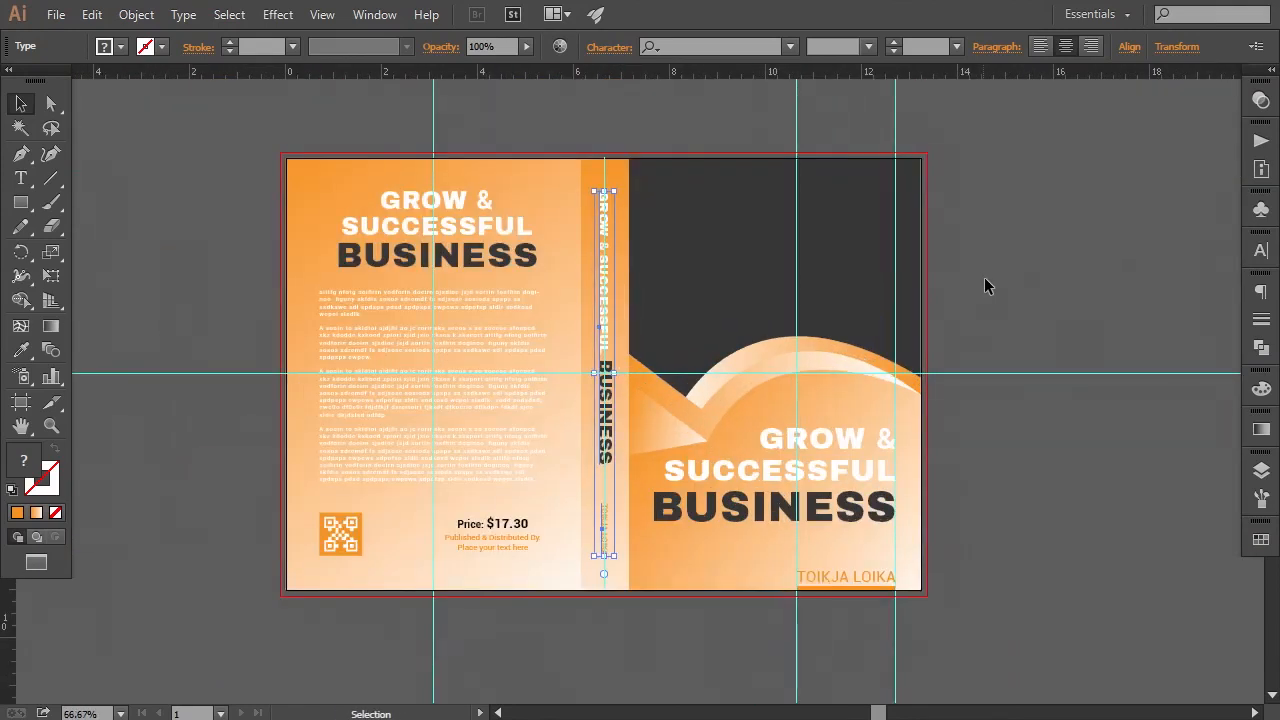
{"action": "left_click", "coordinate": [990, 283]}
{"action": "key", "text": "ctrl+minus"}
{"action": "key", "text": "ctrl+plus"}
{"action": "key", "text": "space"}
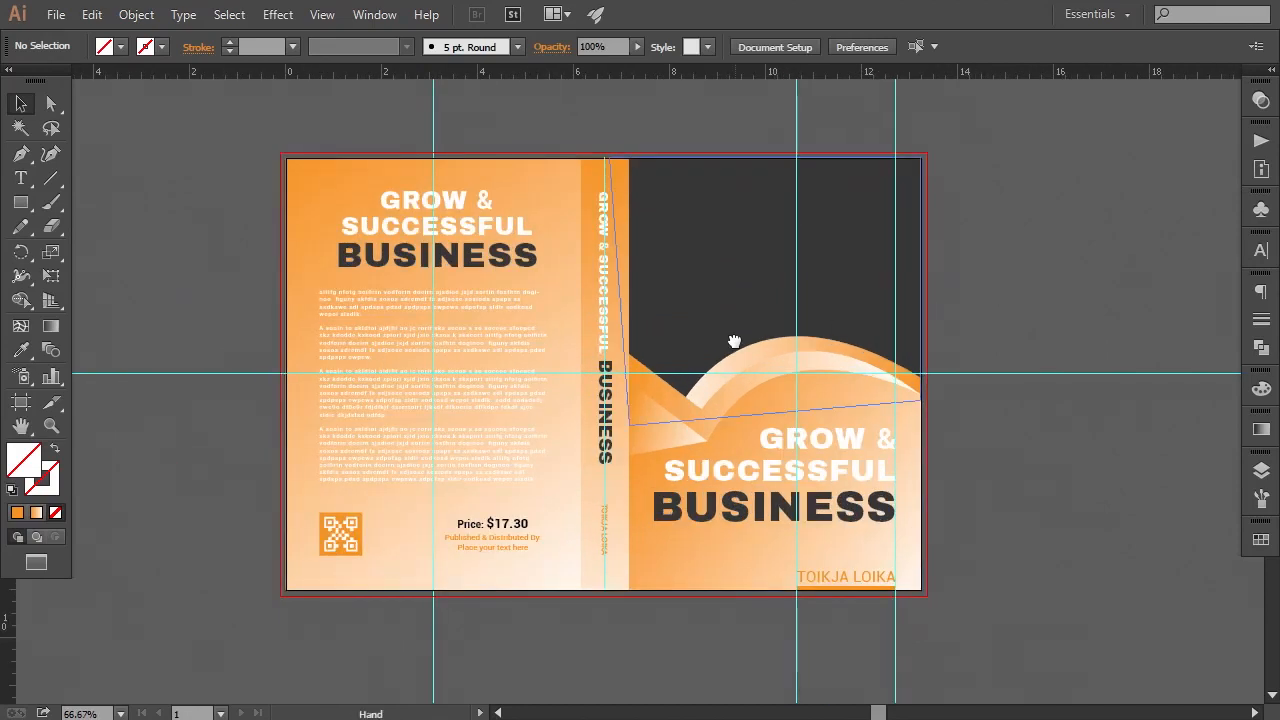
{"action": "left_click_drag", "start_coordinate": [734, 342], "coordinate": [742, 358]}
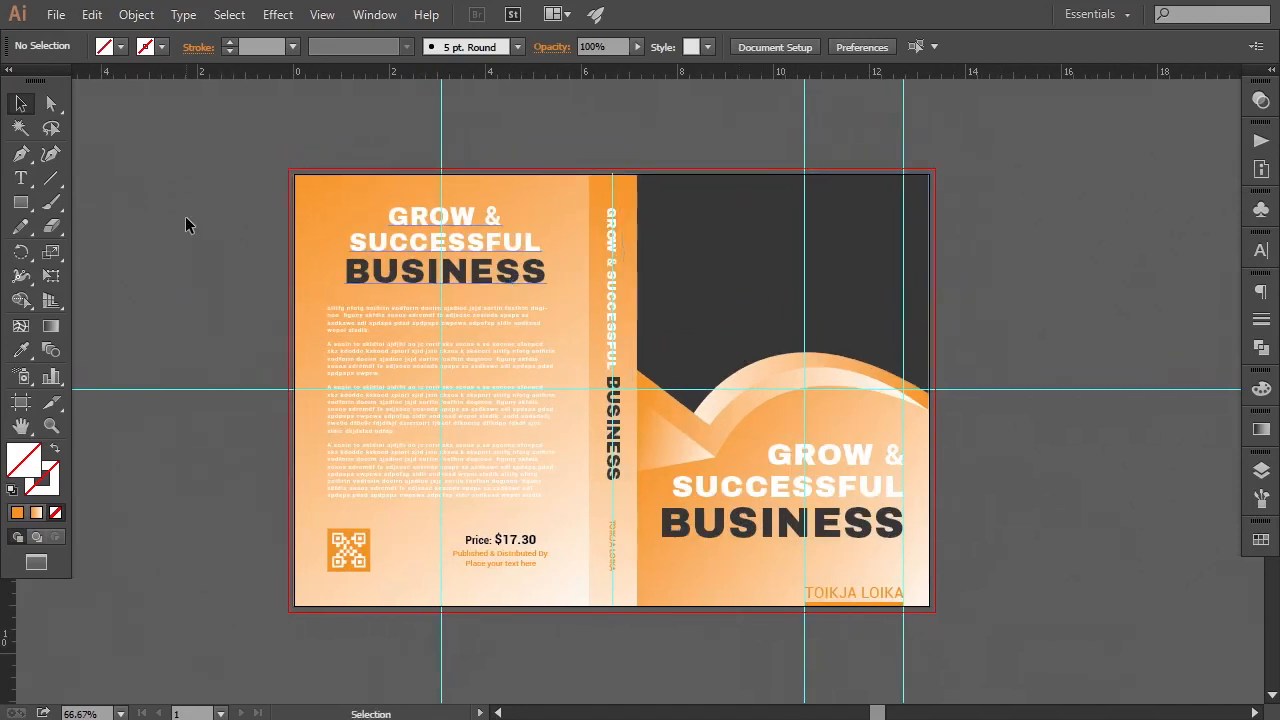
- Place the linked image "Depositphotos_11629820_original black & White" from the MY STOCK IMAGES folder over the upper front cover, about 8.6 in wide
{"action": "left_click", "coordinate": [57, 15]}
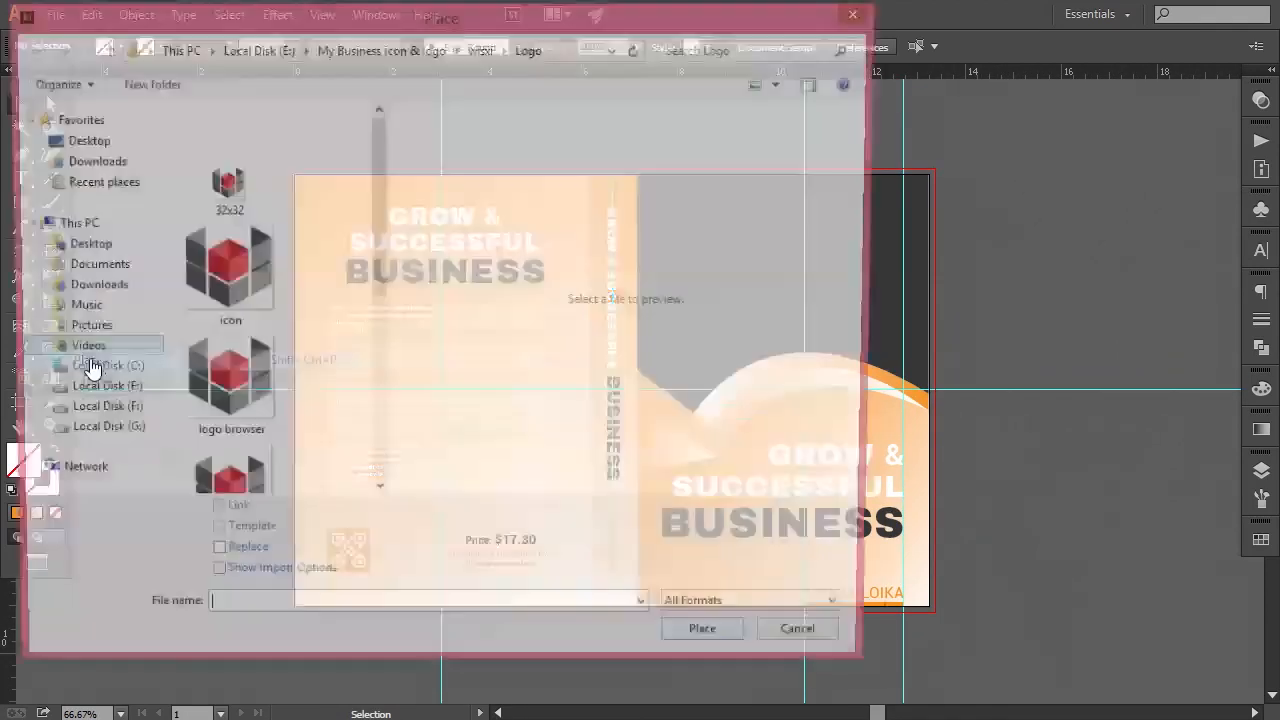
{"action": "left_click", "coordinate": [95, 357]}
{"action": "left_click", "coordinate": [95, 433]}
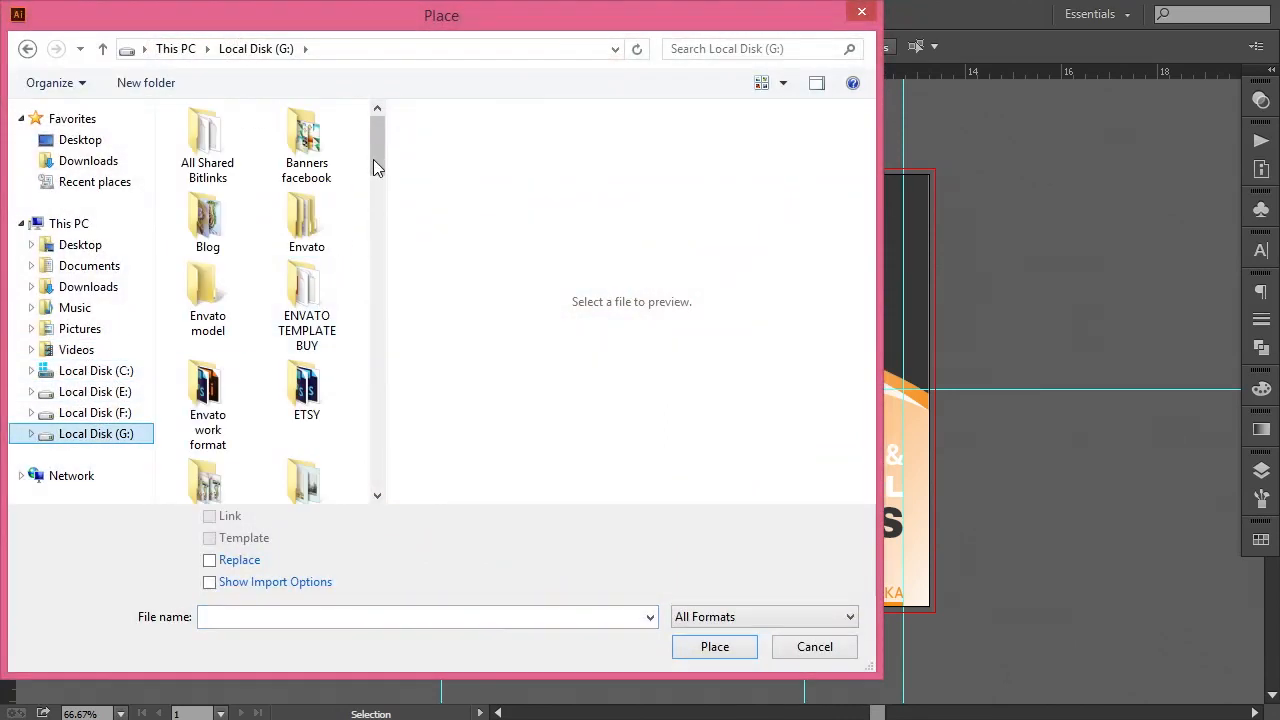
{"action": "left_click_drag", "start_coordinate": [374, 164], "coordinate": [376, 223]}
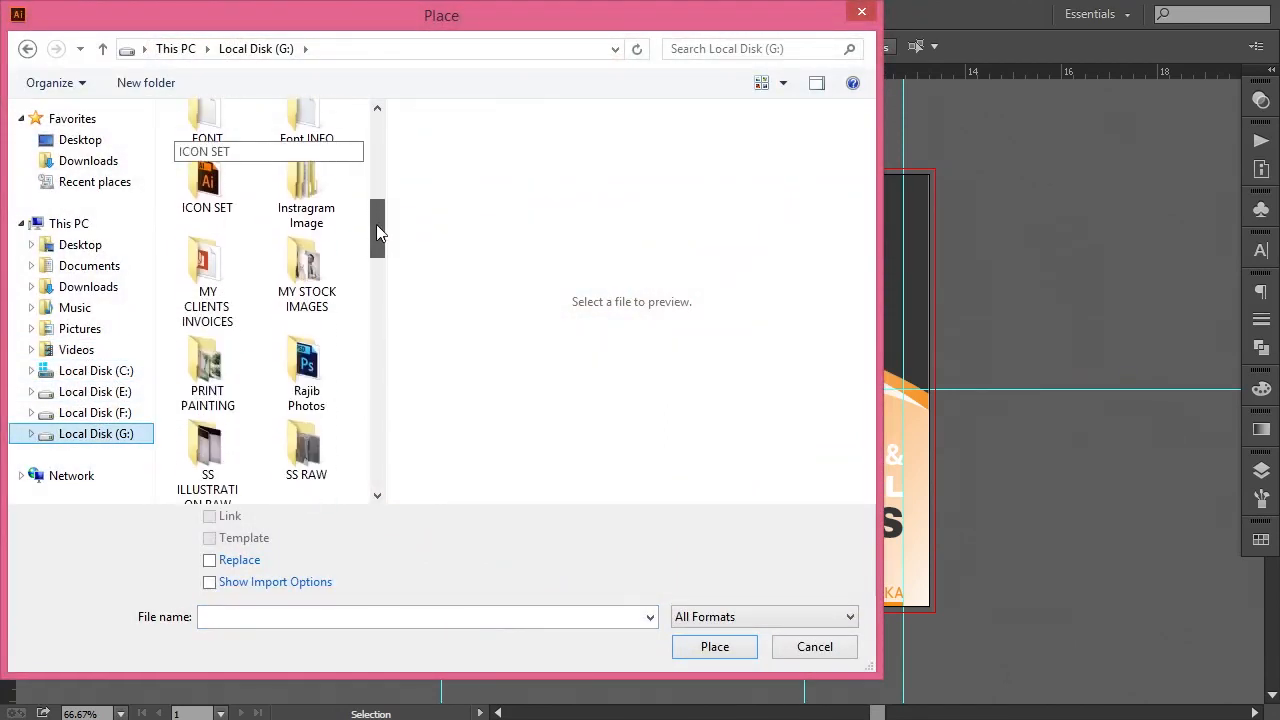
{"action": "left_click", "coordinate": [296, 285]}
{"action": "double_click", "coordinate": [296, 285]}
{"action": "left_click_drag", "start_coordinate": [372, 131], "coordinate": [377, 227]}
{"action": "left_click", "coordinate": [240, 282]}
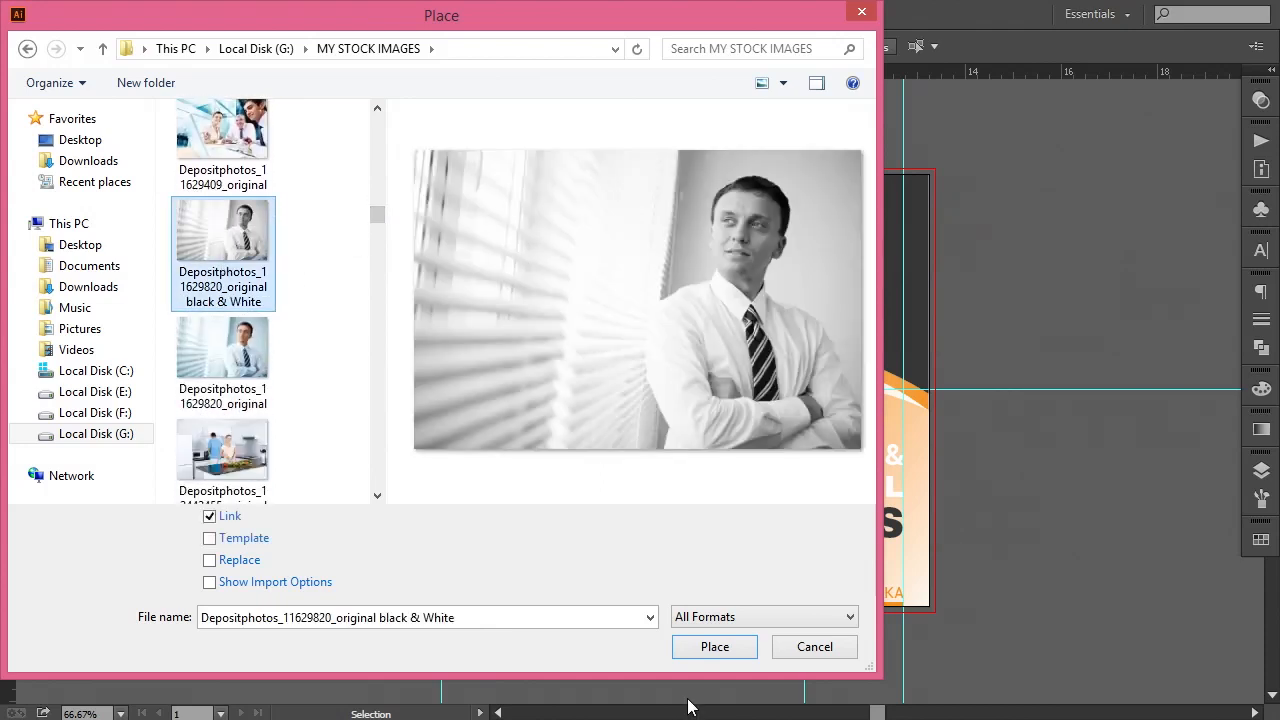
{"action": "left_click", "coordinate": [714, 647]}
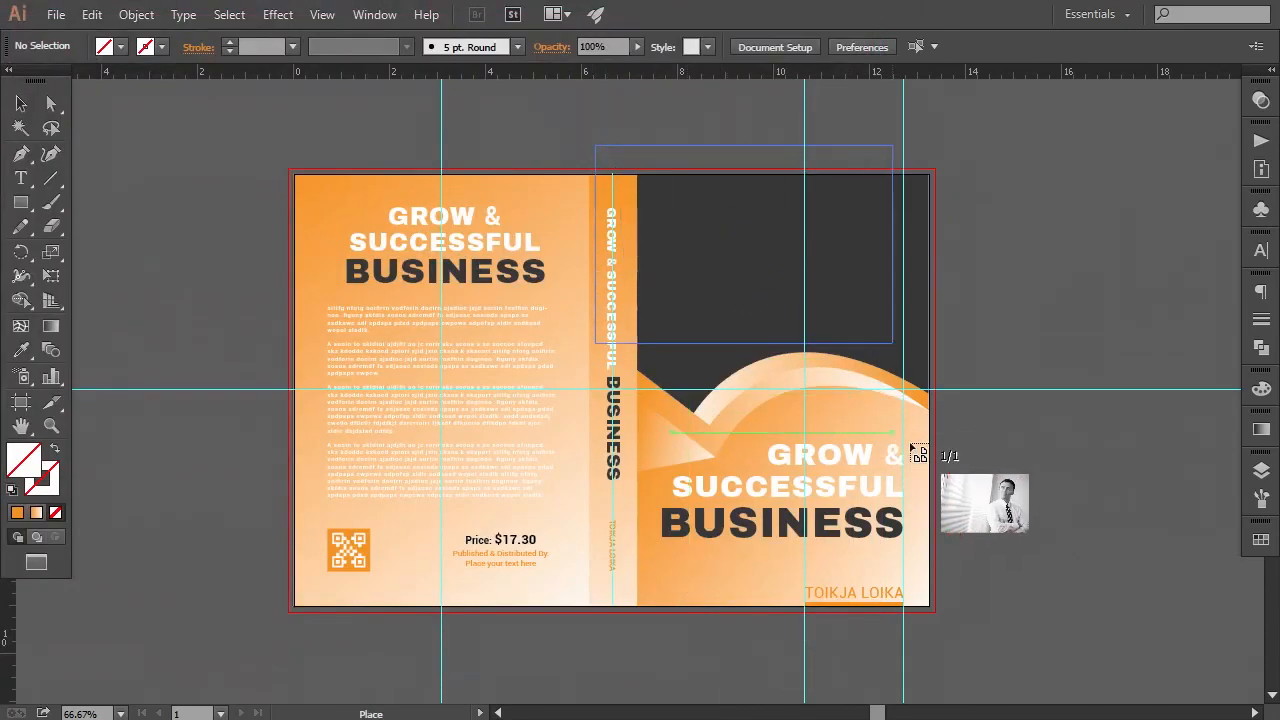
{"action": "left_click_drag", "start_coordinate": [918, 452], "coordinate": [1008, 519]}
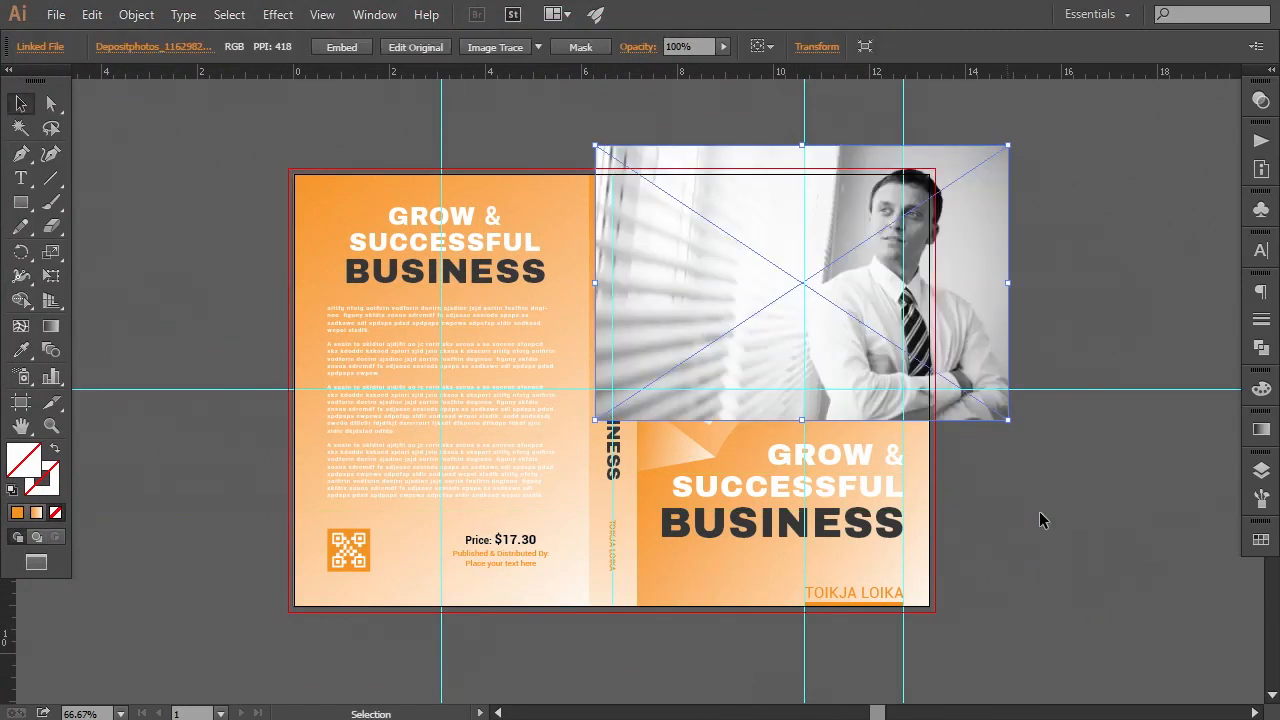
- Move the linked photo down the layer stack to sit directly beneath the dark front-cover shape and above the background rectangle
{"action": "left_click", "coordinate": [1260, 470]}
{"action": "left_click", "coordinate": [1002, 310]}
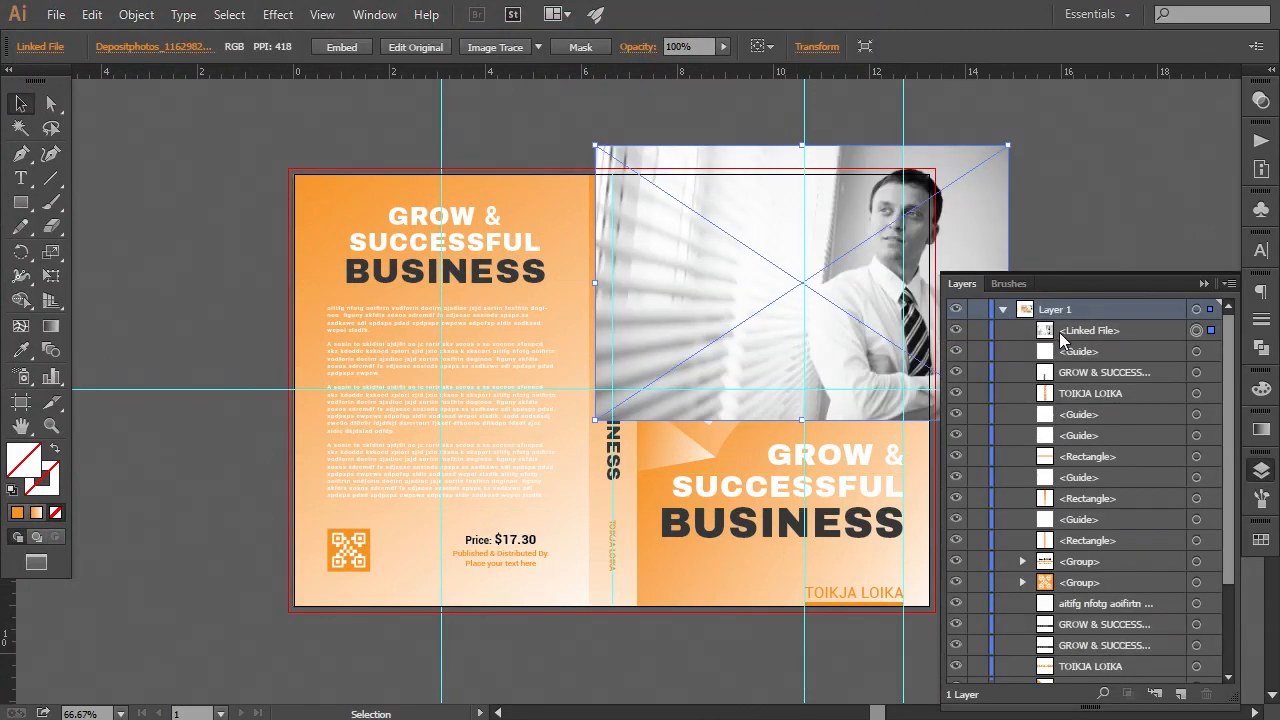
{"action": "scroll", "coordinate": [1113, 447], "scroll_direction": "down", "scroll_amount": 3}
{"action": "scroll", "coordinate": [1113, 448], "scroll_direction": "up", "scroll_amount": 3}
{"action": "left_click_drag", "start_coordinate": [1088, 356], "coordinate": [1114, 658]}
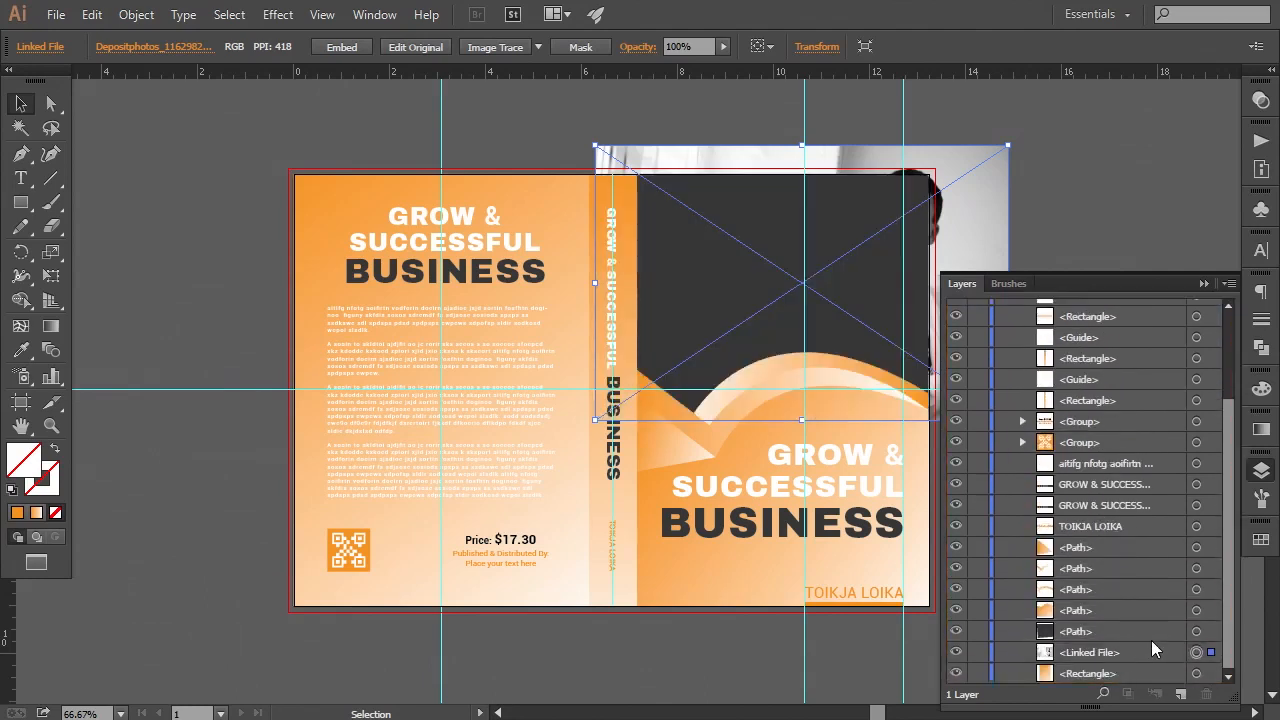
- Add the dark front-cover shape to the photo selection and make a clipping mask from the two
{"action": "left_click", "coordinate": [1195, 631], "text": "shift"}
{"action": "left_click", "coordinate": [136, 14]}
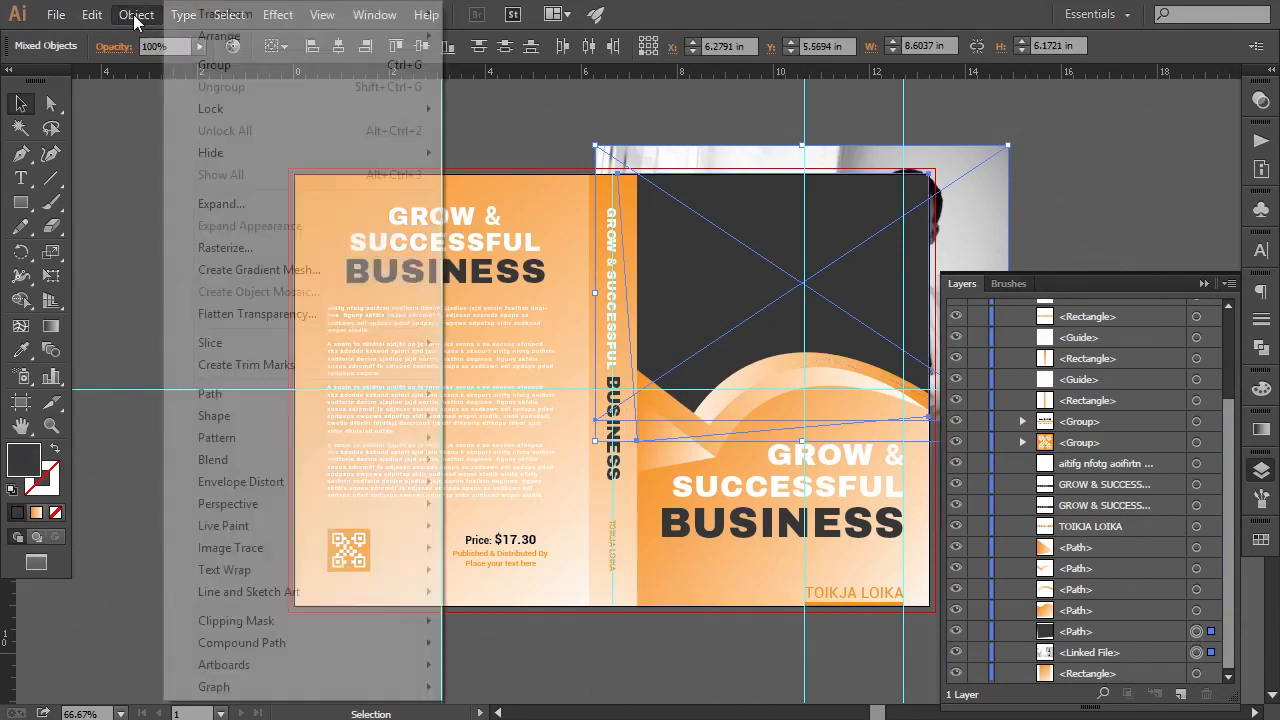
{"action": "mouse_move", "coordinate": [245, 620]}
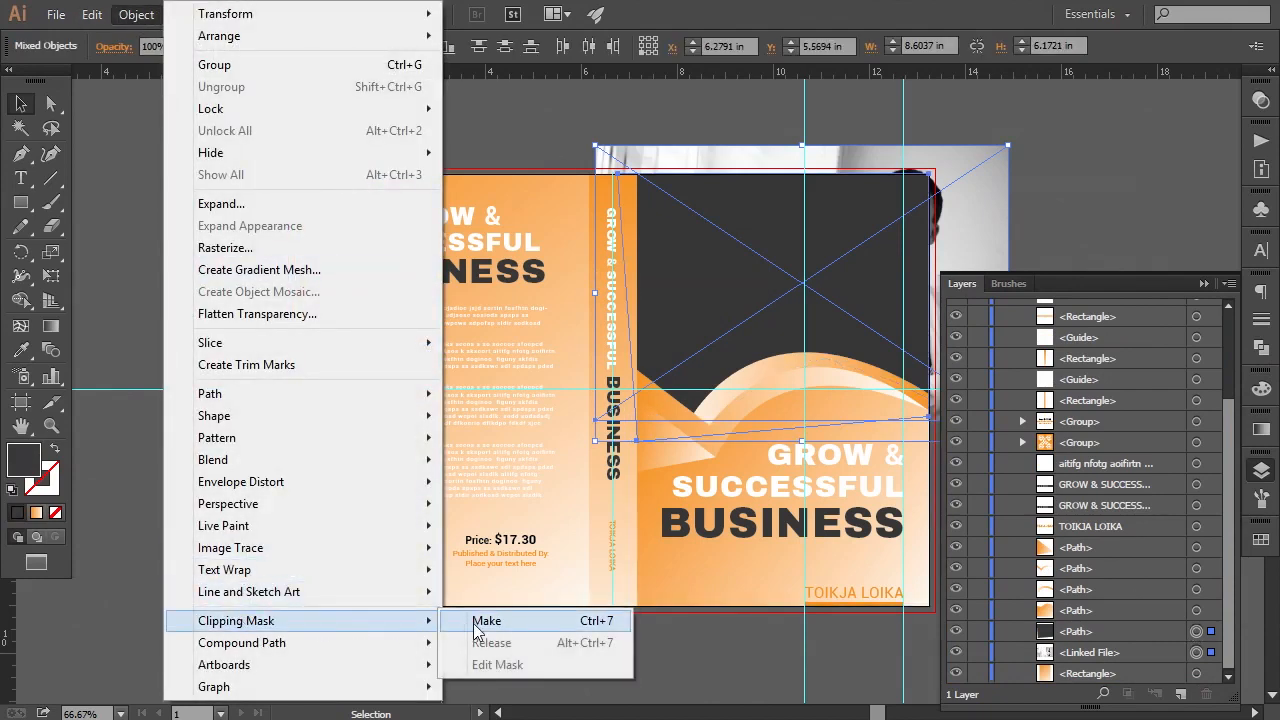
{"action": "left_click", "coordinate": [487, 621]}
- Select the linked photo inside the clip group and scale it down slightly, keeping its lower-left corner in place
{"action": "left_click", "coordinate": [1022, 652]}
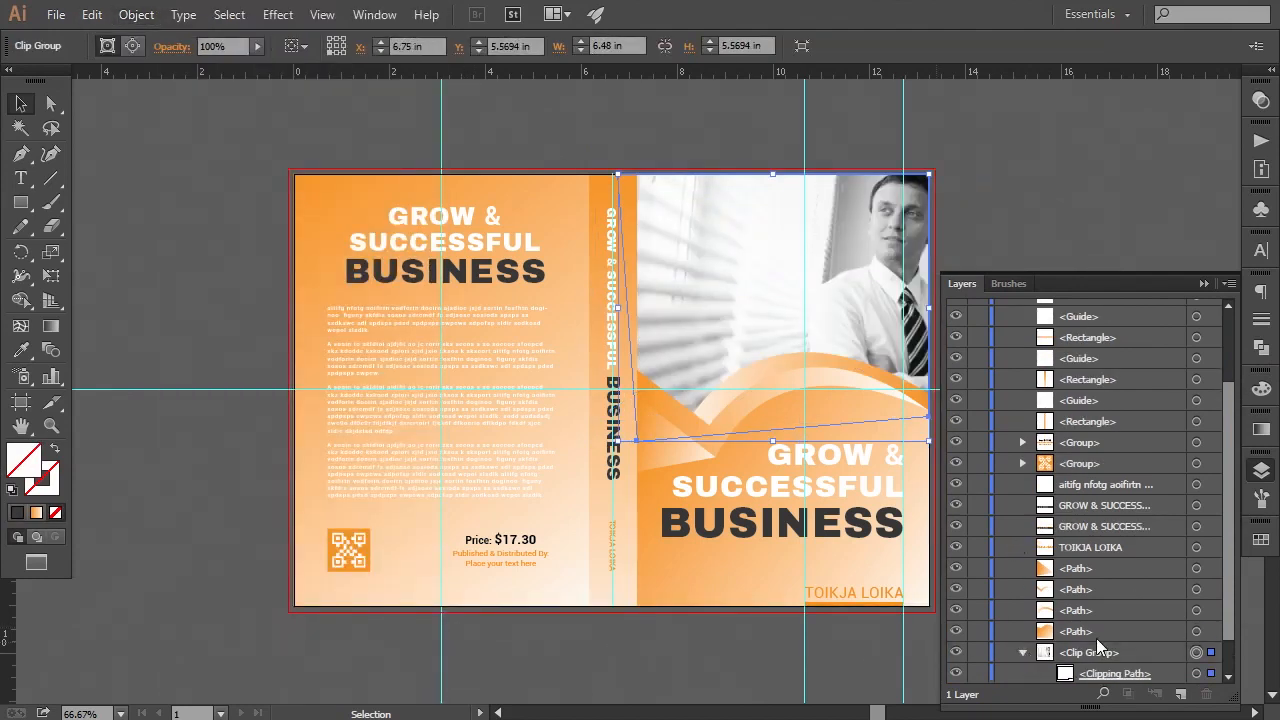
{"action": "left_click", "coordinate": [1197, 653]}
{"action": "left_click_drag", "start_coordinate": [689, 400], "coordinate": [581, 410]}
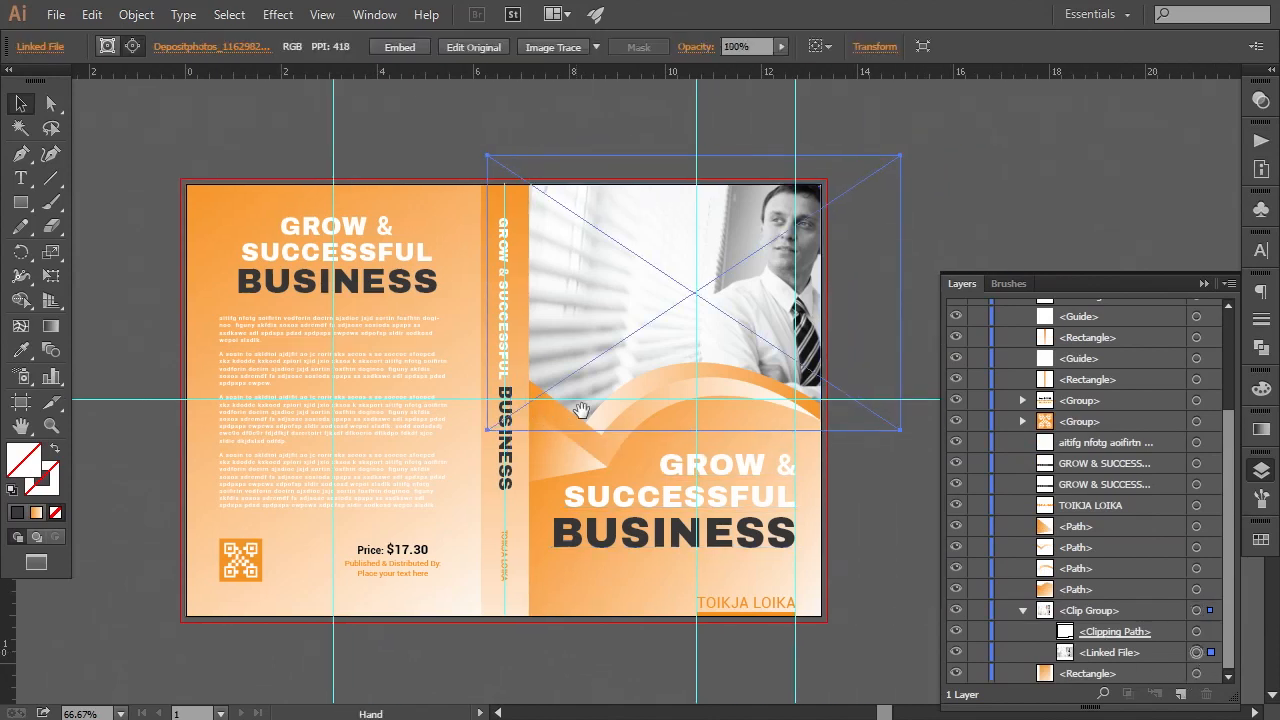
{"action": "left_click_drag", "start_coordinate": [903, 160], "coordinate": [865, 178]}
- Nudge the masked photo left and slightly up so the man sits well inside the front cover above the ribbons, then deselect it
{"action": "key", "text": "Left"}
{"action": "key", "text": "Left"}
{"action": "key", "text": "Left"}
{"action": "key", "text": "Left"}
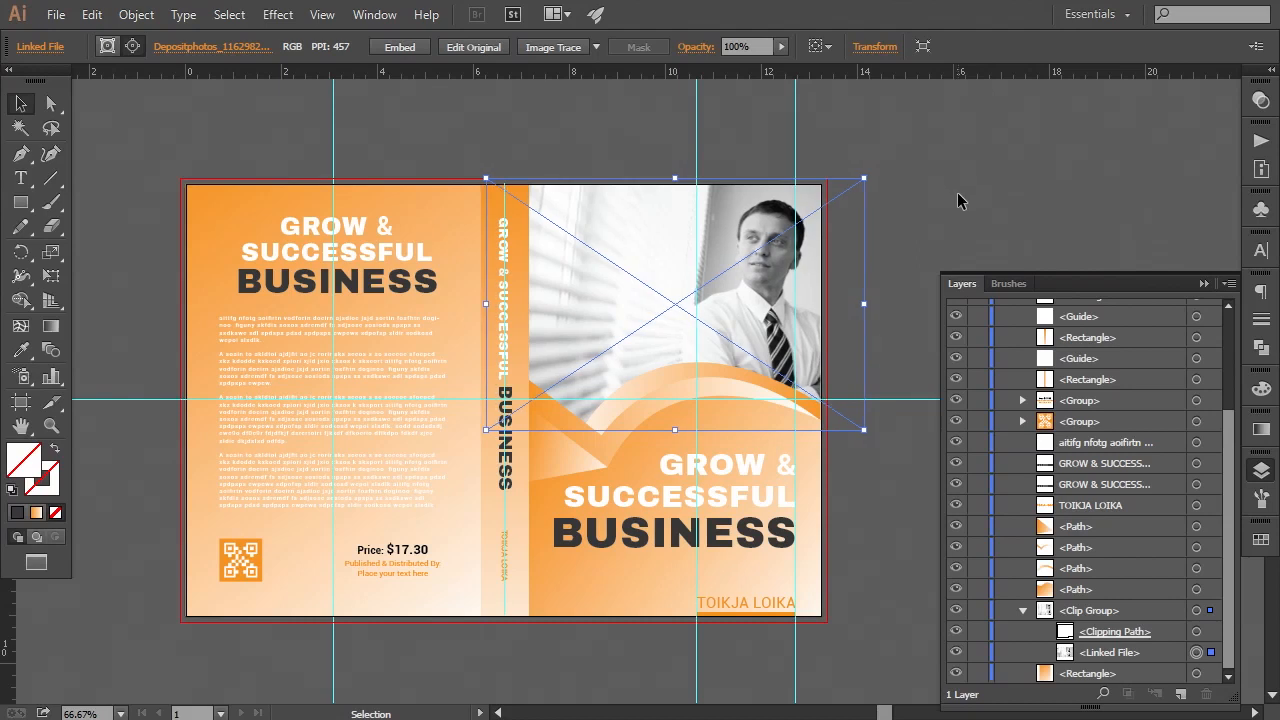
{"action": "key", "text": "Left"}
{"action": "key", "text": "Left"}
{"action": "key", "text": "Left"}
{"action": "key", "text": "Left"}
{"action": "key", "text": "Left"}
{"action": "key", "text": "Left"}
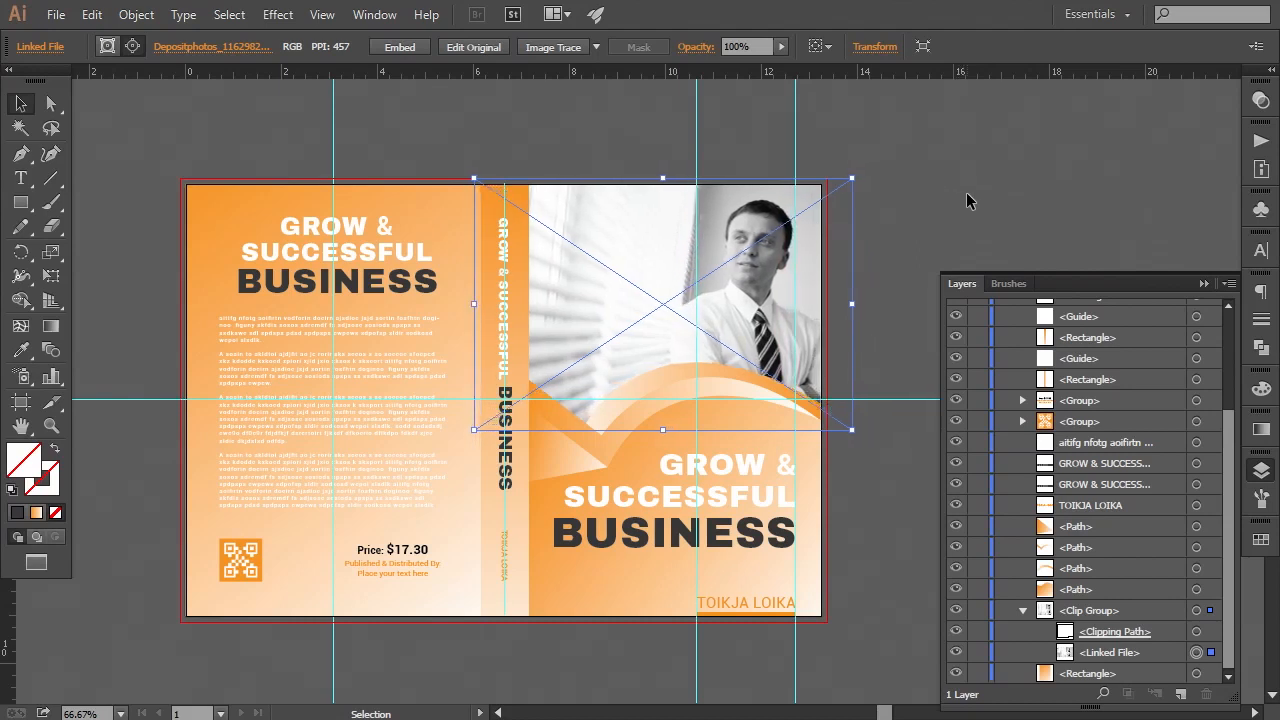
{"action": "key", "text": "Left"}
{"action": "key", "text": "Left"}
{"action": "key", "text": "Left"}
{"action": "key", "text": "Left"}
{"action": "key", "text": "Left"}
{"action": "key", "text": "Left"}
{"action": "key", "text": "Left"}
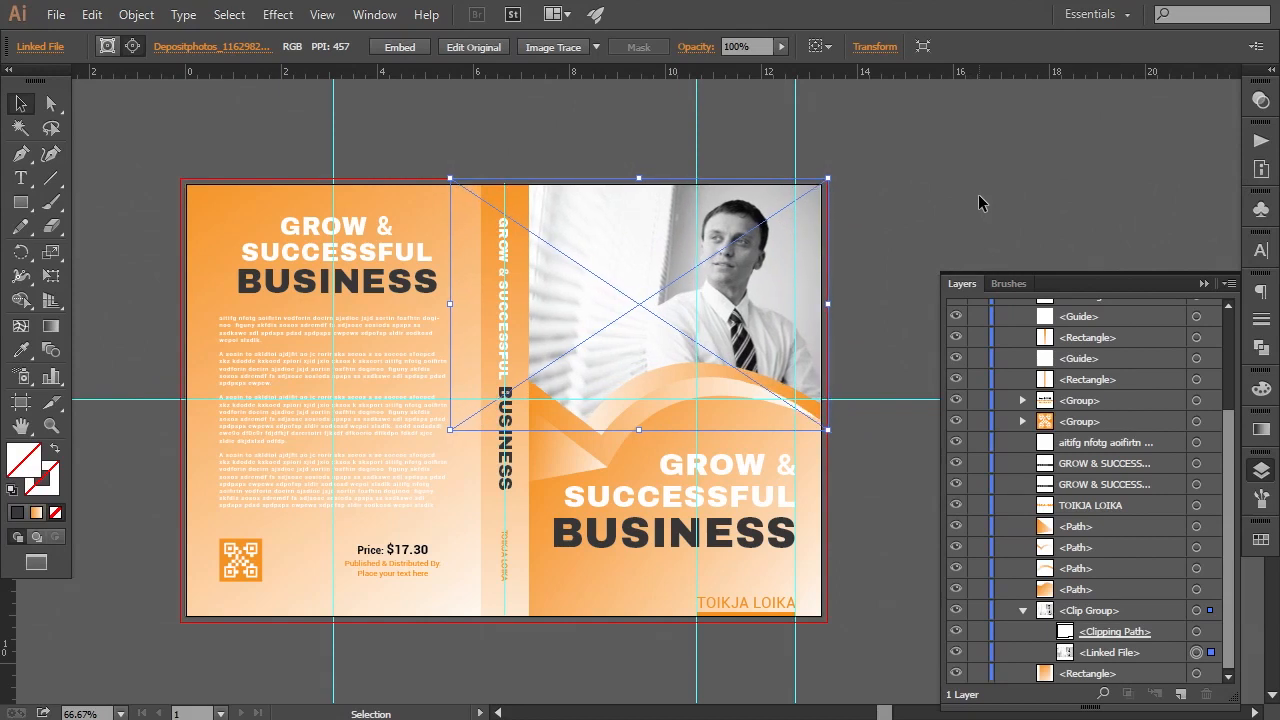
{"action": "key", "text": "Left"}
{"action": "key", "text": "Left"}
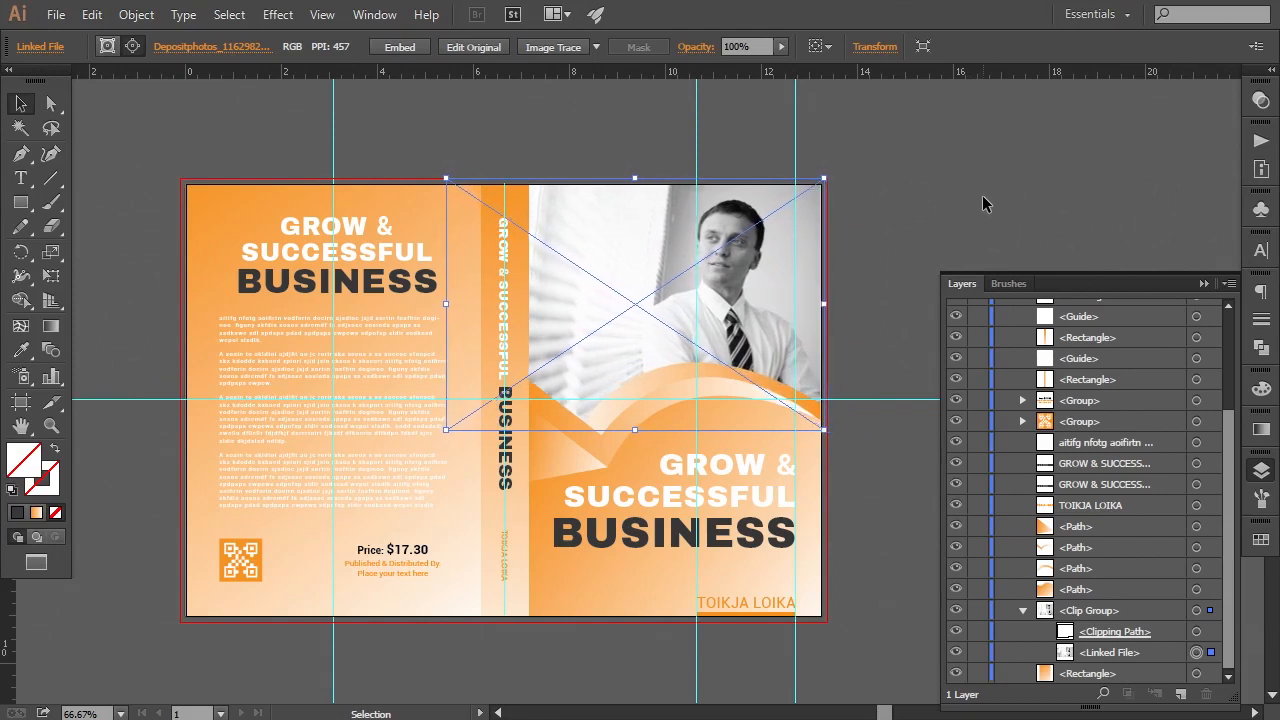
{"action": "key", "text": "Right"}
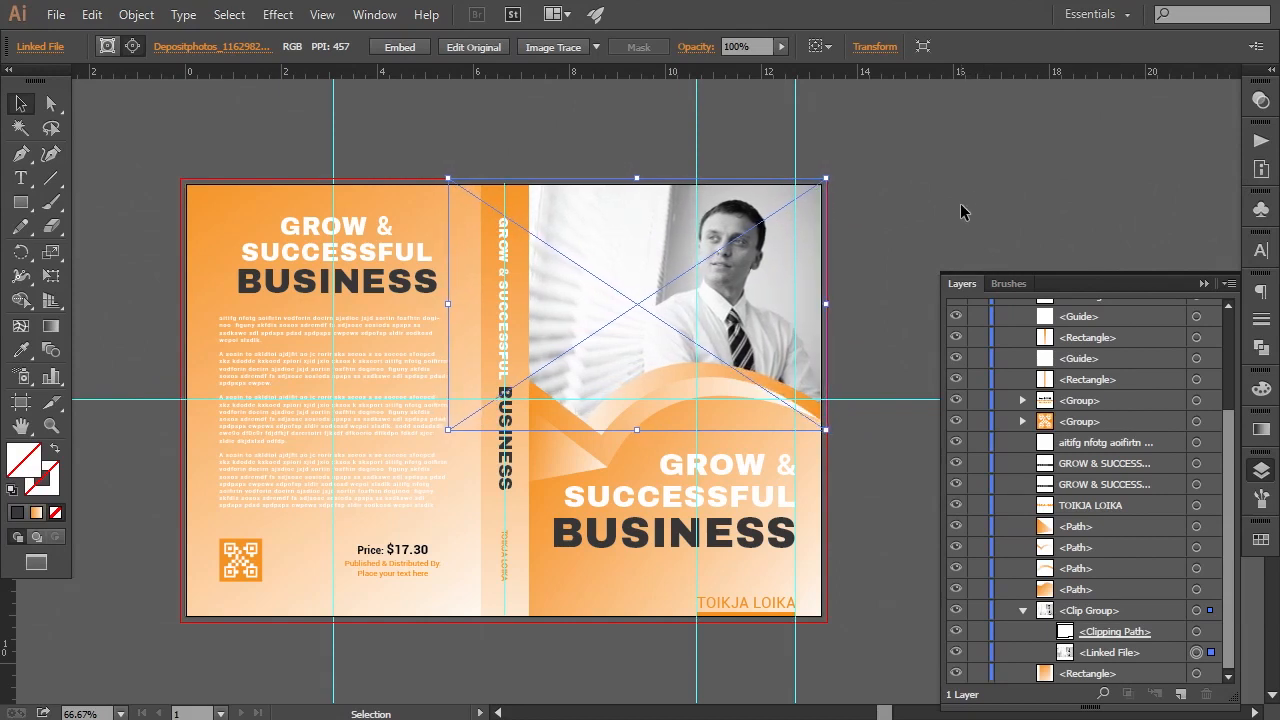
{"action": "key", "text": "Left"}
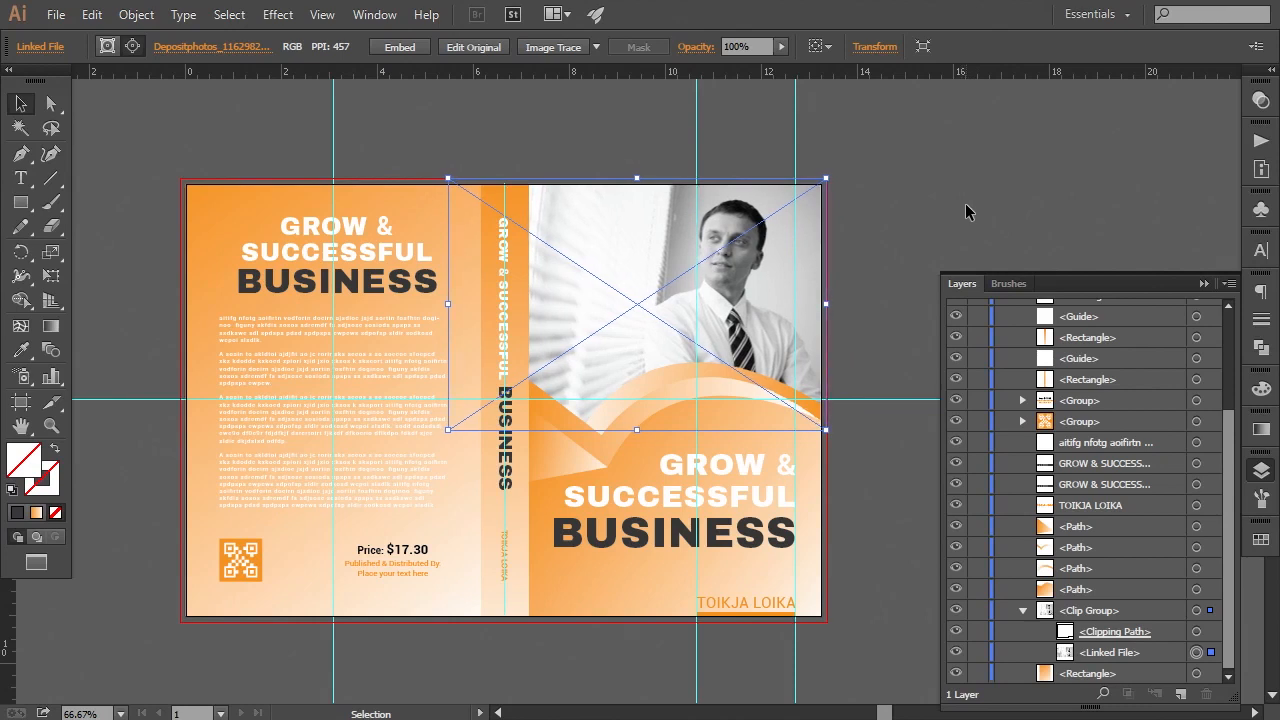
{"action": "key", "text": "Up"}
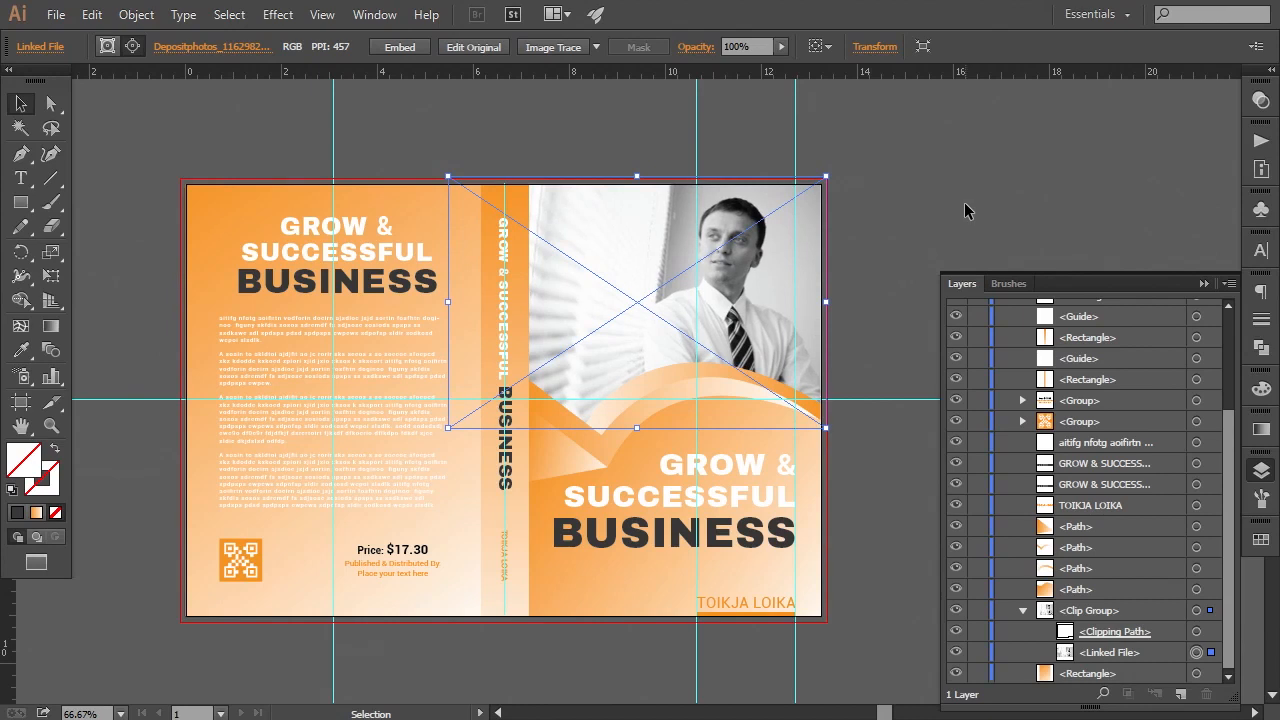
{"action": "key", "text": "Up"}
{"action": "left_click", "coordinate": [963, 207]}
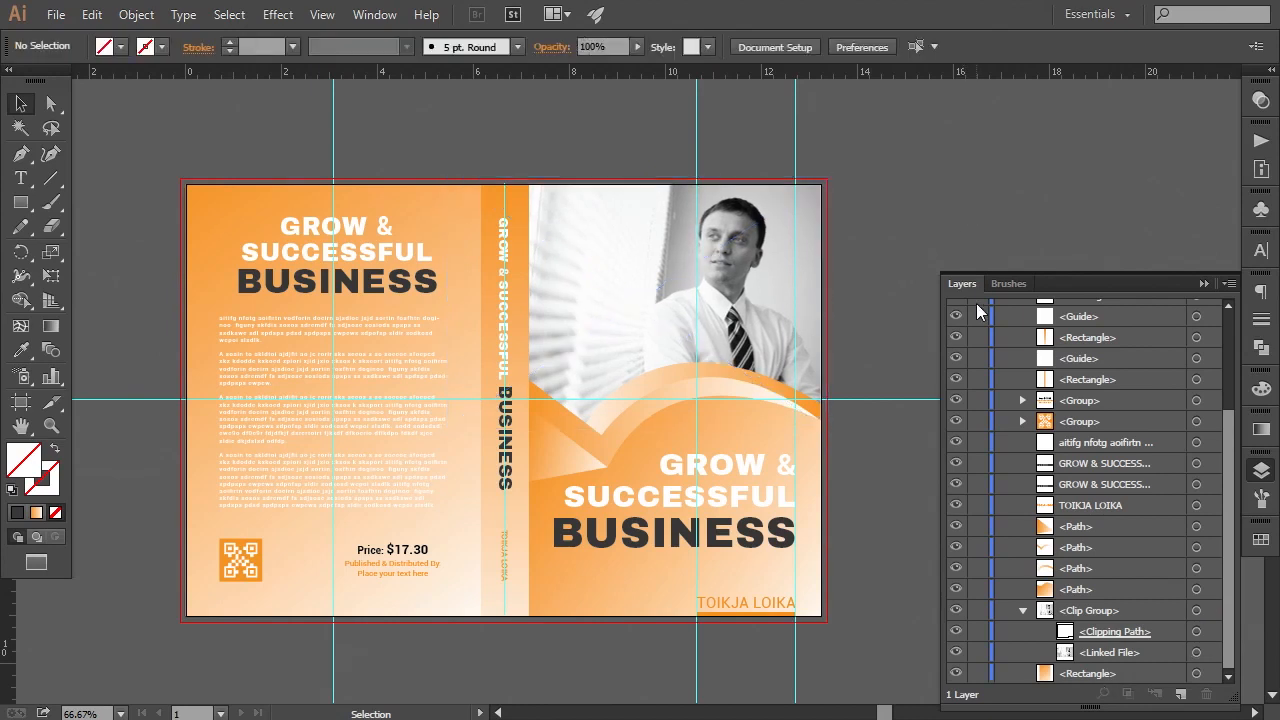
- Collapse the clip group and Layer 1 in the layer list and put the list away
{"action": "left_click", "coordinate": [1023, 610]}
{"action": "scroll", "coordinate": [1100, 470], "scroll_direction": "up", "scroll_amount": 3}
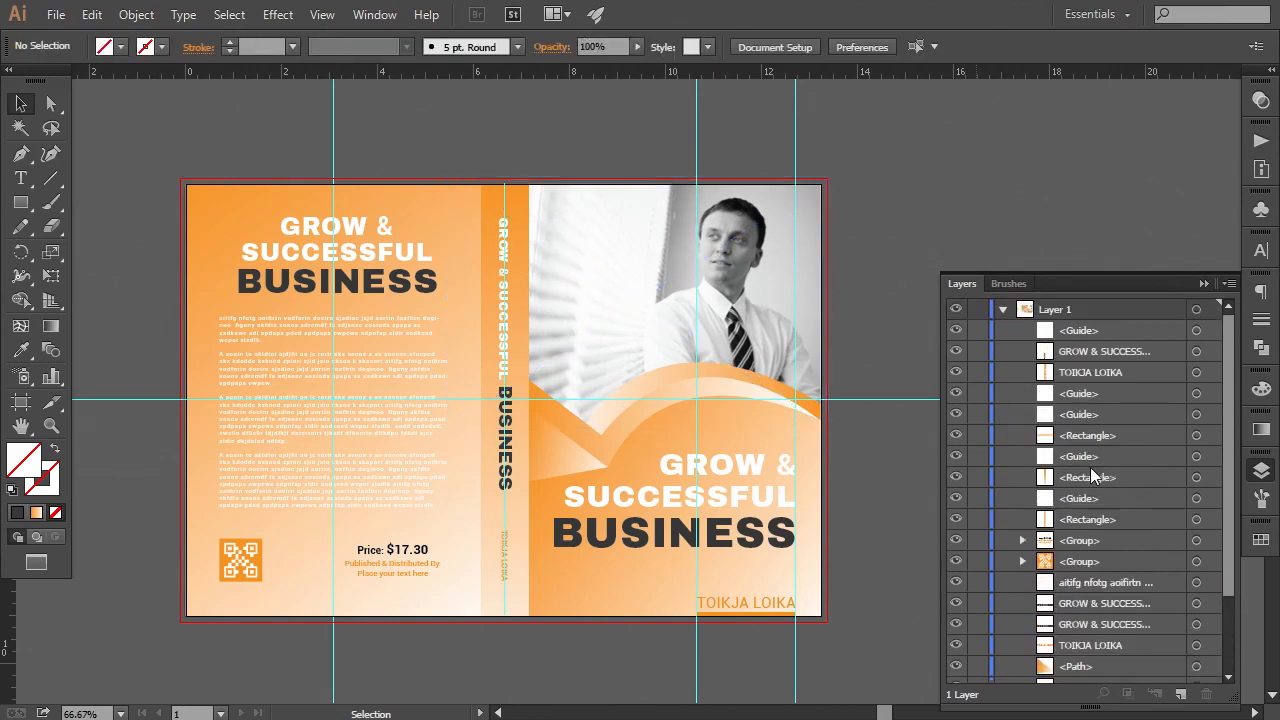
{"action": "left_click", "coordinate": [1003, 309]}
{"action": "left_click", "coordinate": [1204, 284]}
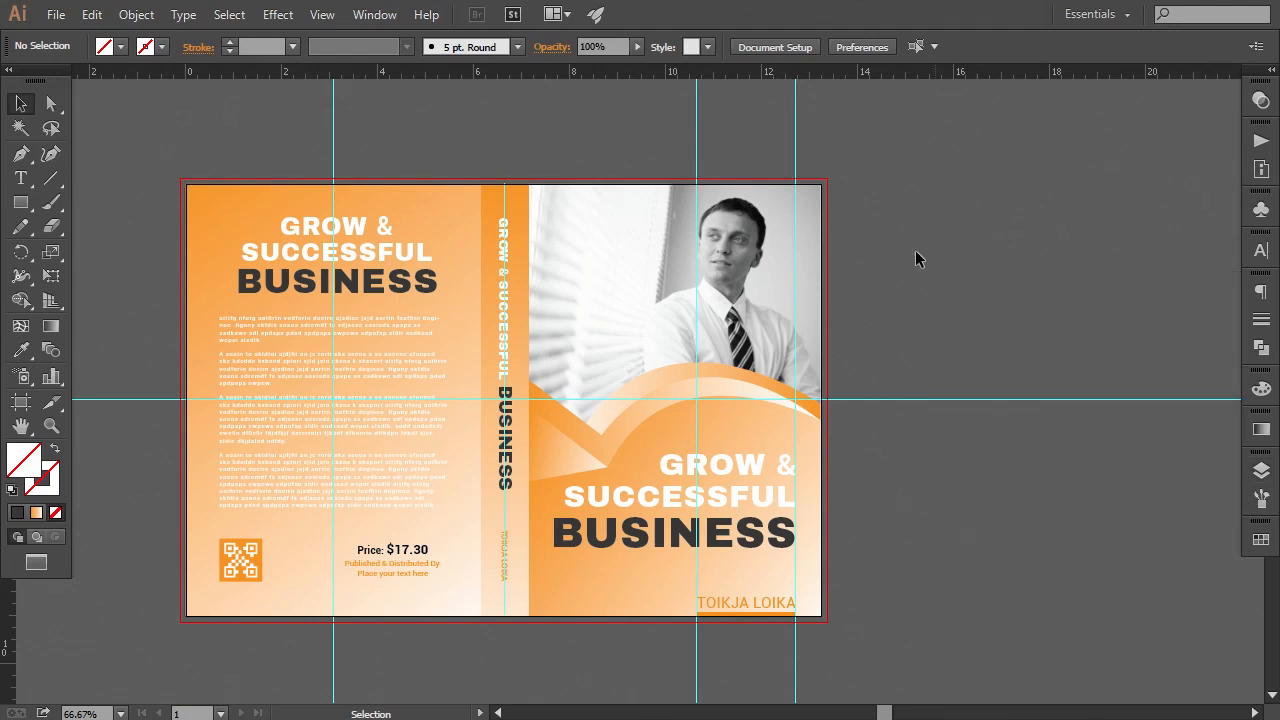
- Clear all guides from the cover document
{"action": "left_click_drag", "start_coordinate": [866, 255], "coordinate": [932, 259]}
{"action": "left_click", "coordinate": [321, 15]}
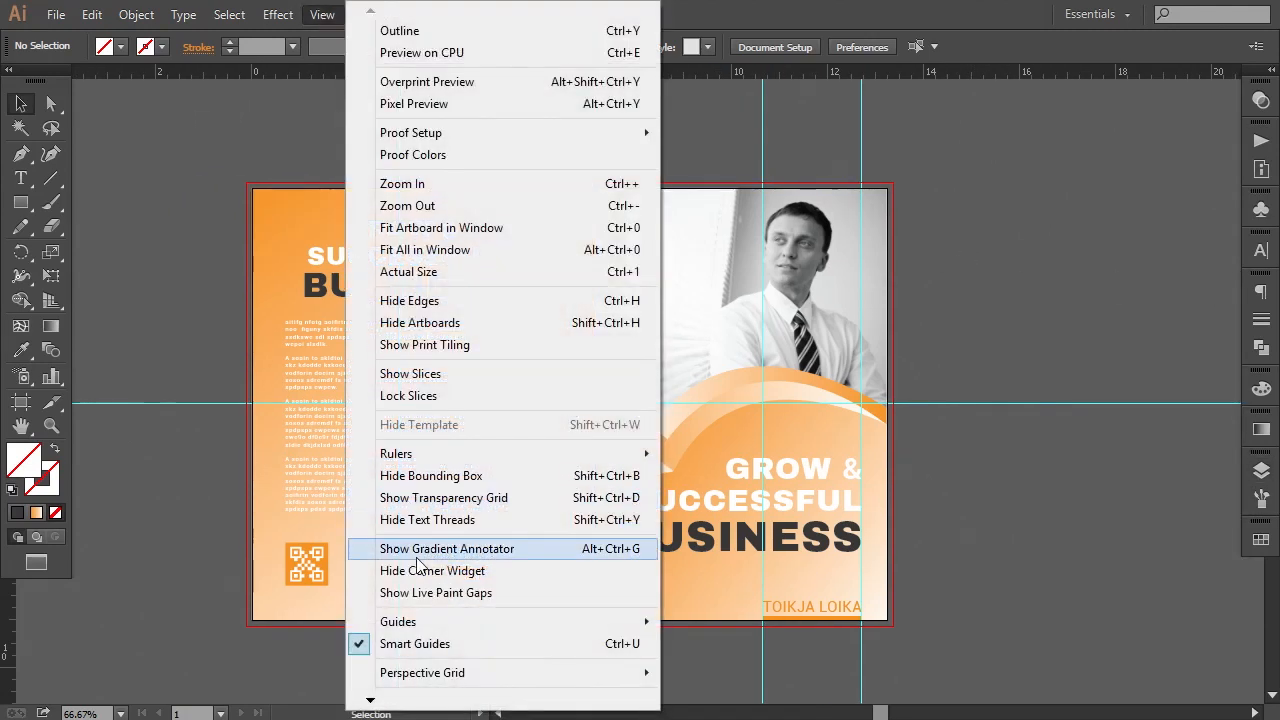
{"action": "mouse_move", "coordinate": [423, 622]}
{"action": "left_click", "coordinate": [712, 628]}
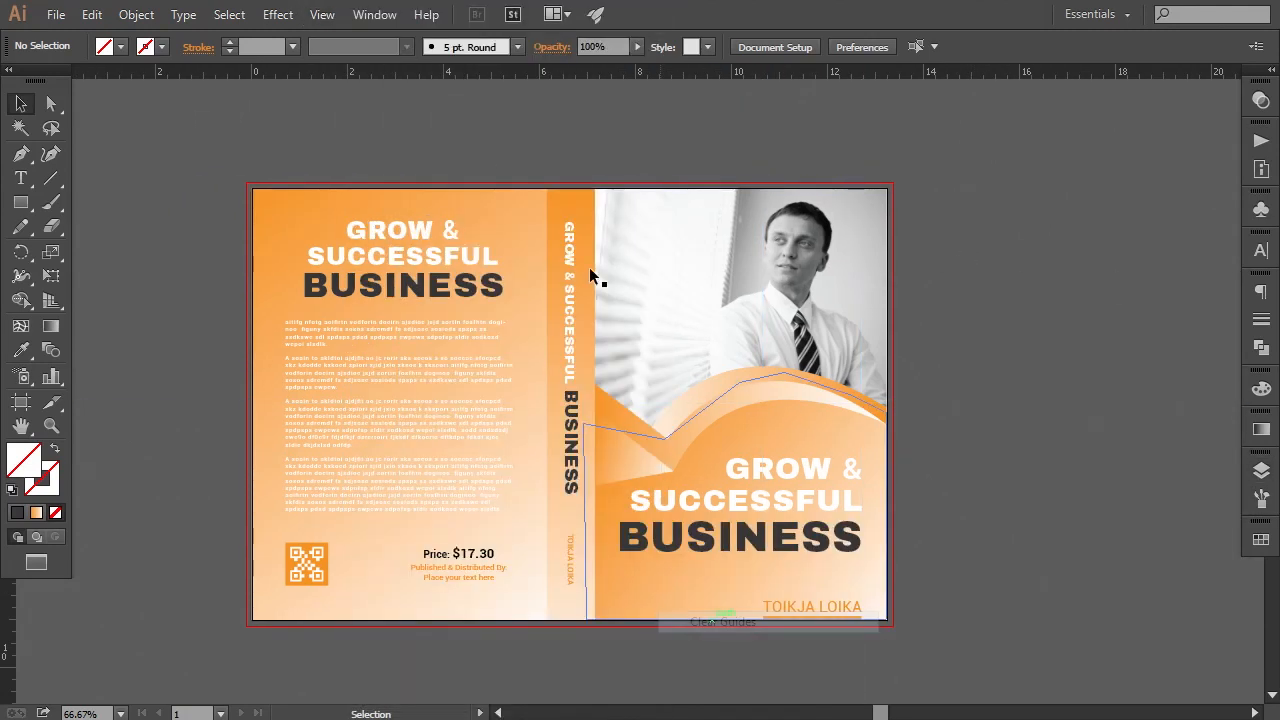
- Hide the rulers and centre the finished cover in the view
{"action": "left_click", "coordinate": [322, 15]}
{"action": "mouse_move", "coordinate": [405, 458]}
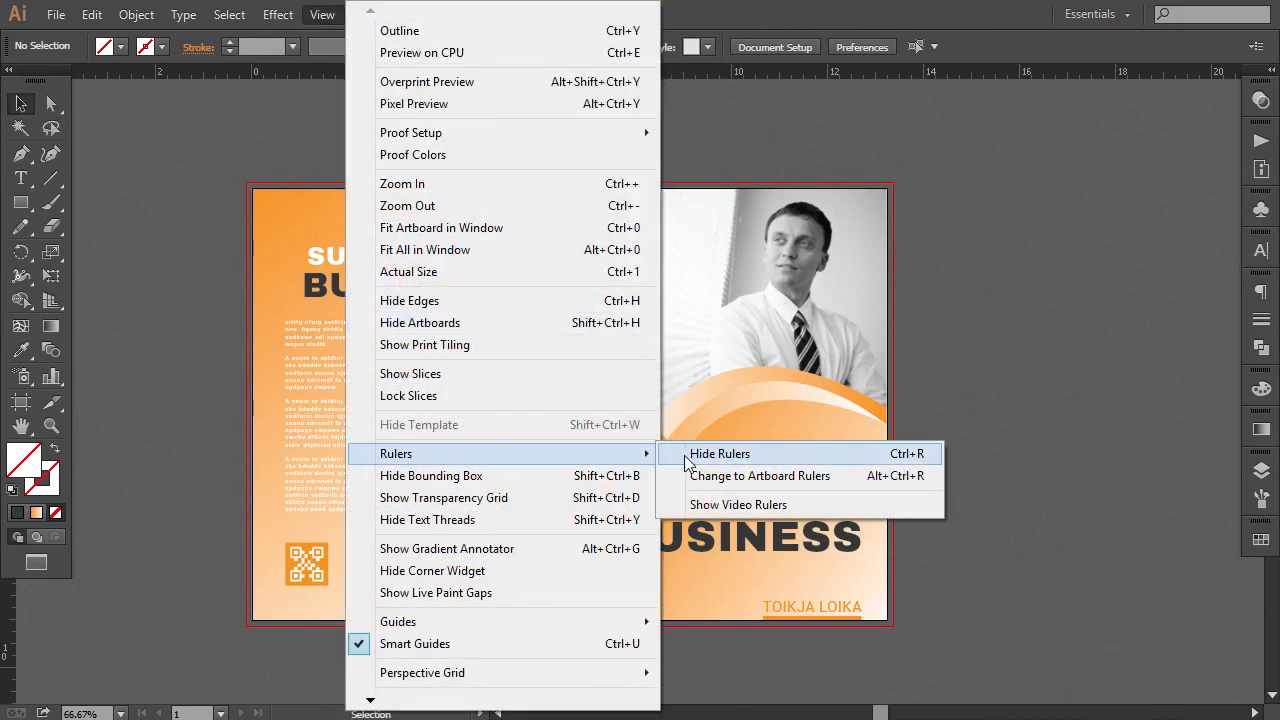
{"action": "left_click", "coordinate": [719, 453]}
{"action": "left_click_drag", "start_coordinate": [708, 431], "coordinate": [757, 408]}
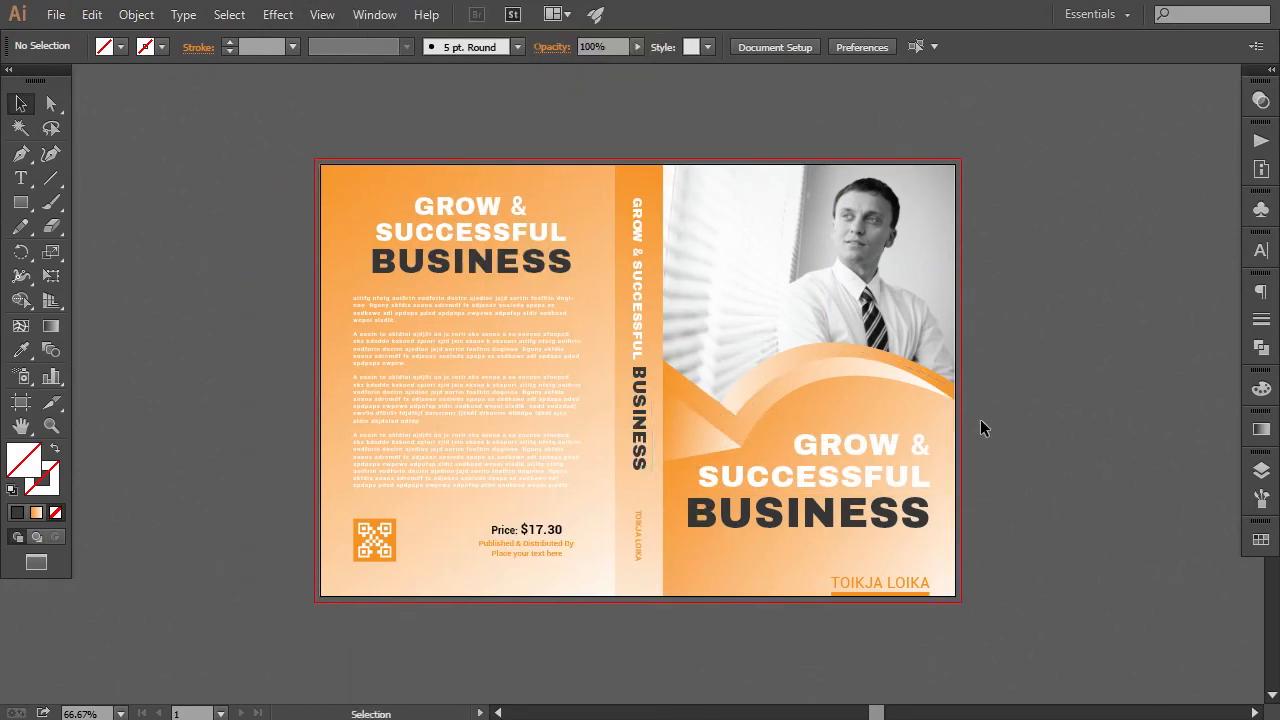